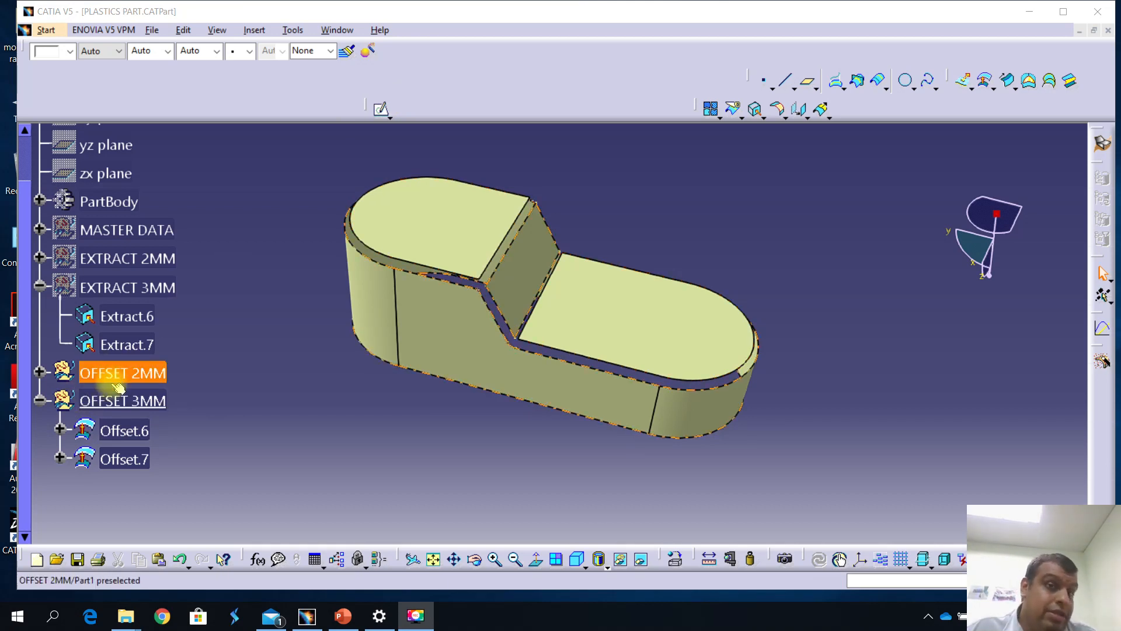
Insert a geometrical set named EXTRAPOLATE under Part1.
left_click(290, 31)
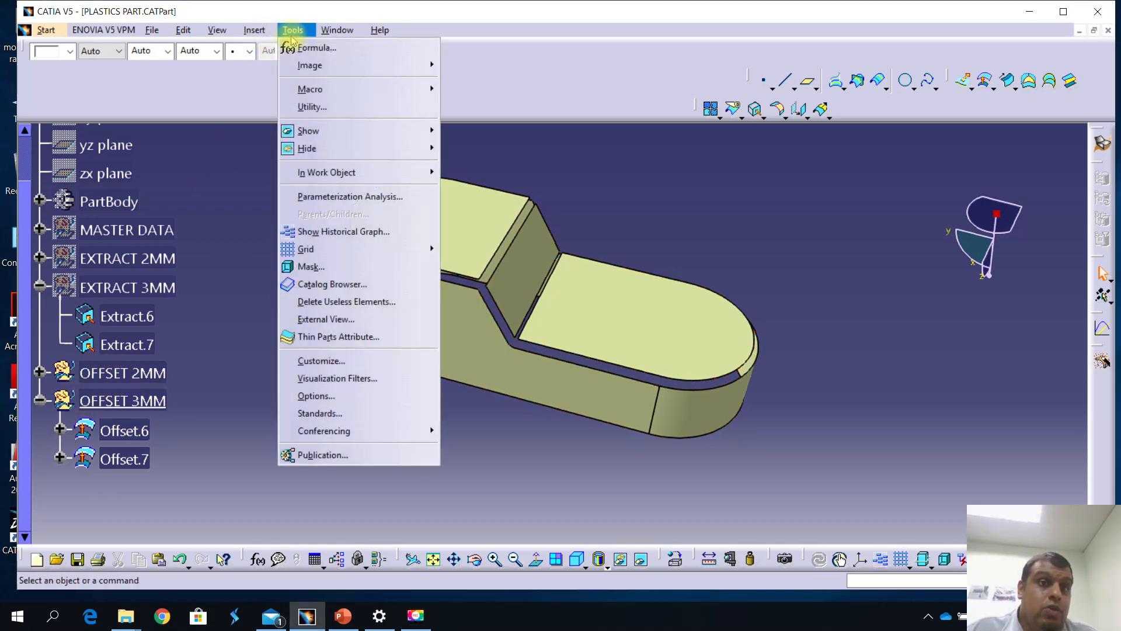
left_click(266, 29)
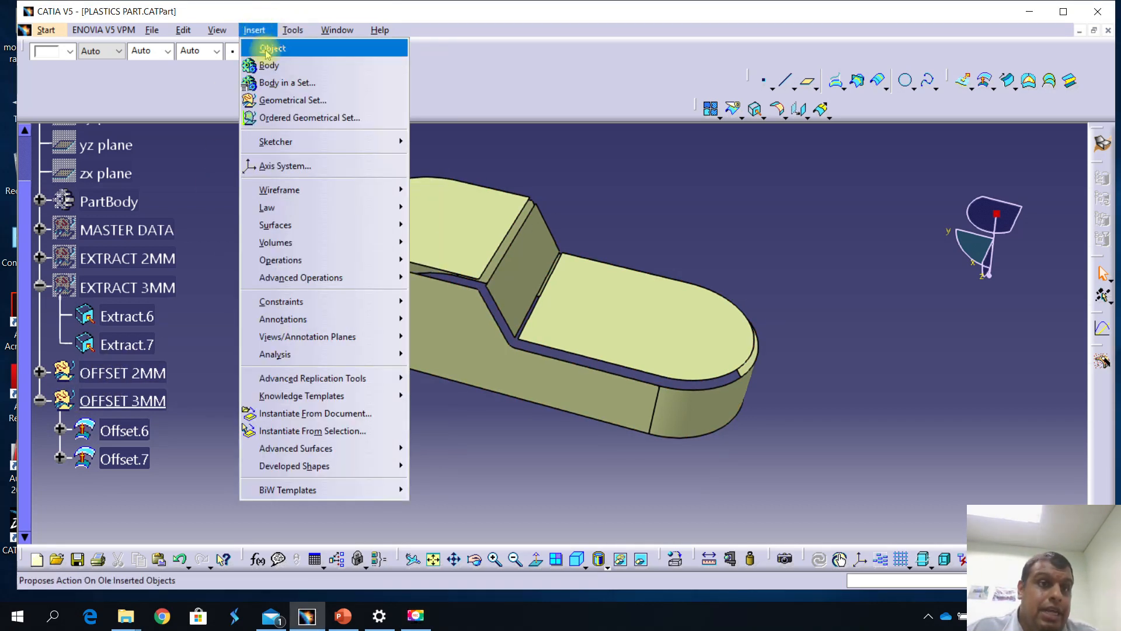
left_click(279, 101)
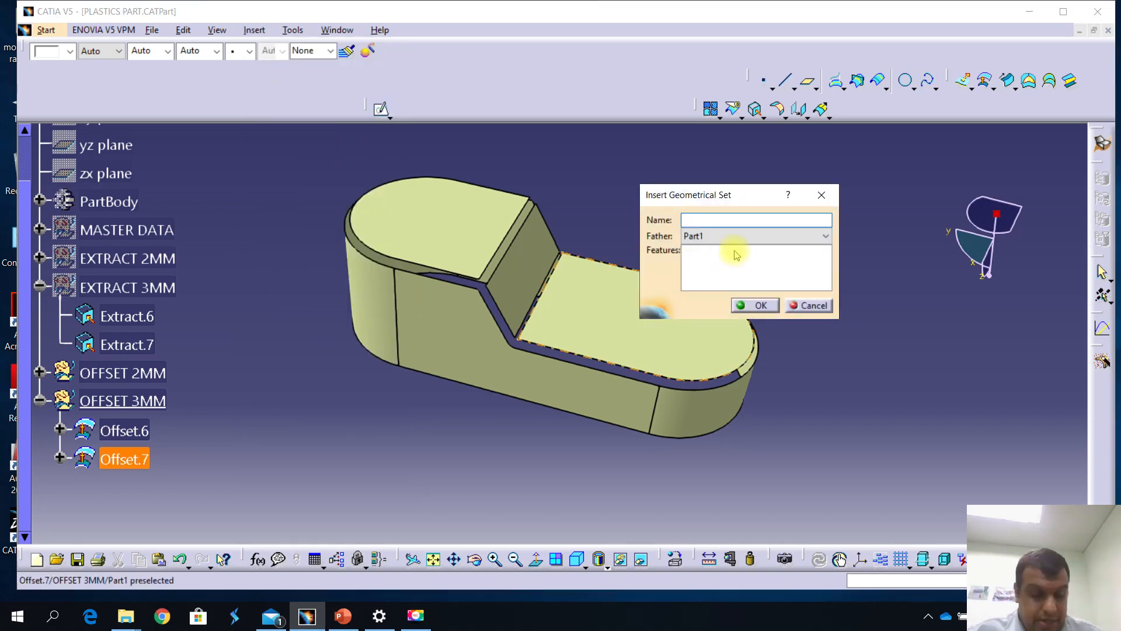
type("EXTRAPOLATE")
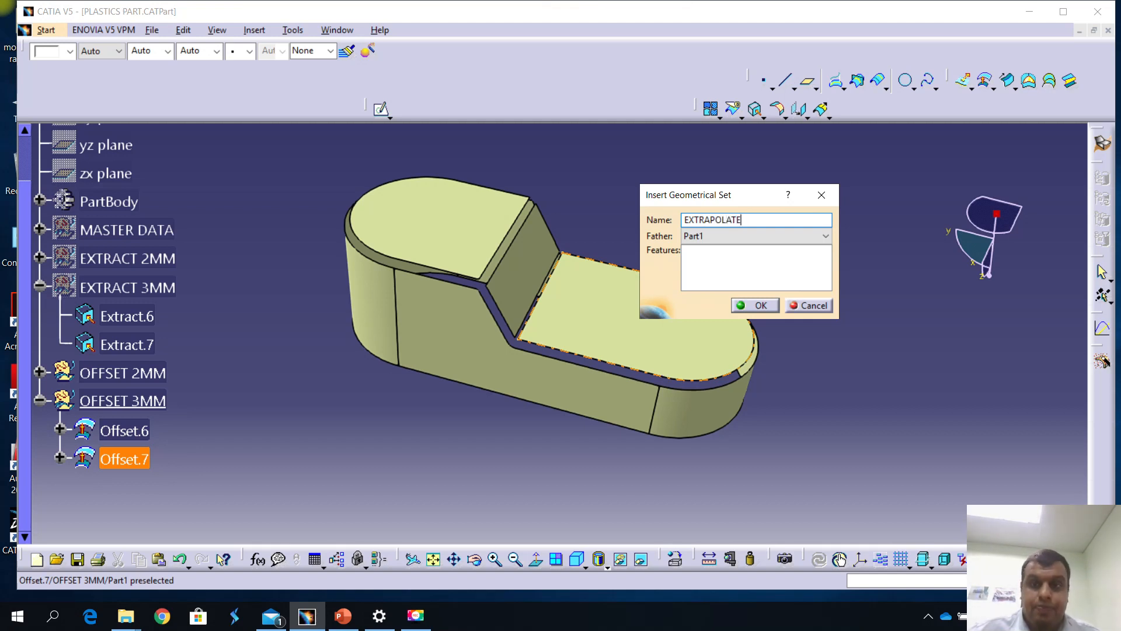
left_click(757, 305)
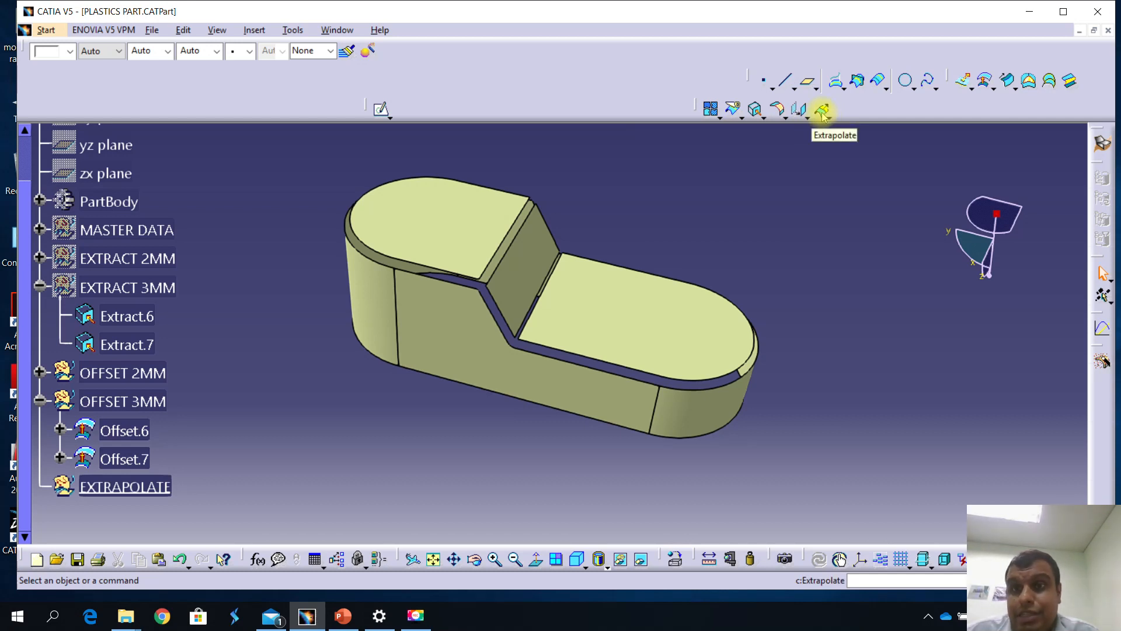
Extrapolate the rounded end wall of the taller section from its upper edge by 20 mm with curvature continuity.
left_click(822, 111)
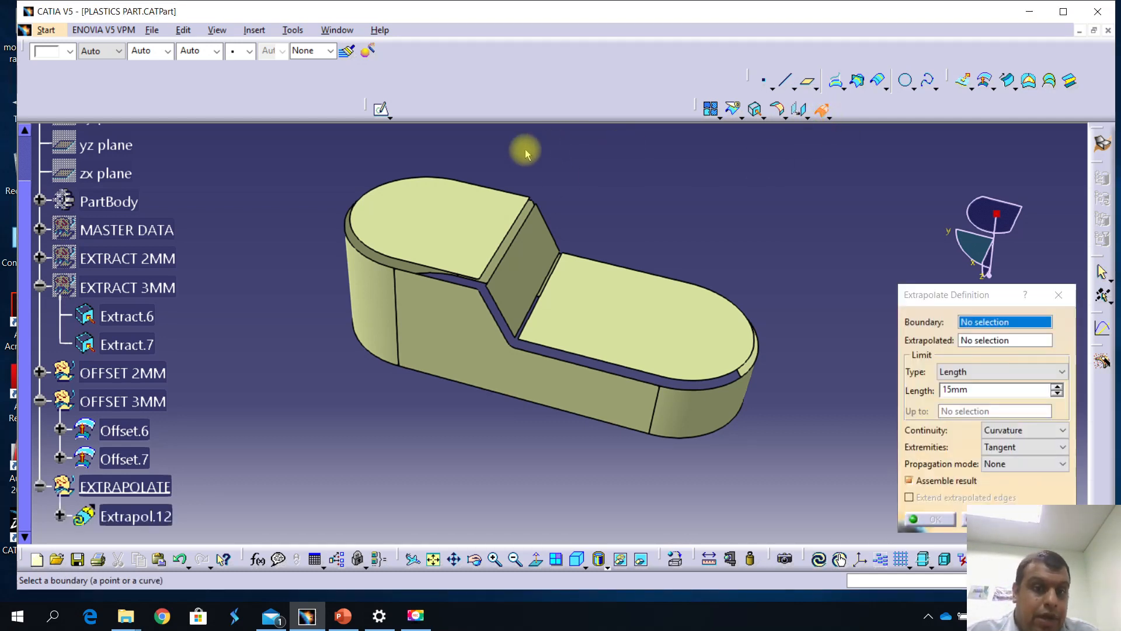
middle_click_drag(300, 262, 410, 317)
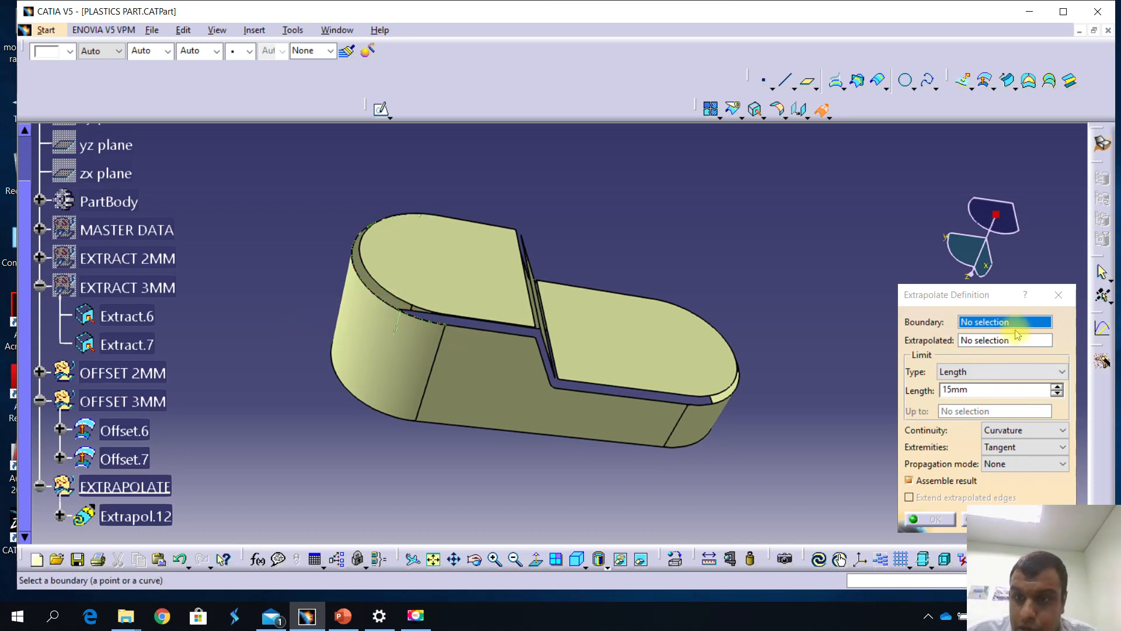
left_click(376, 295)
left_click(363, 363)
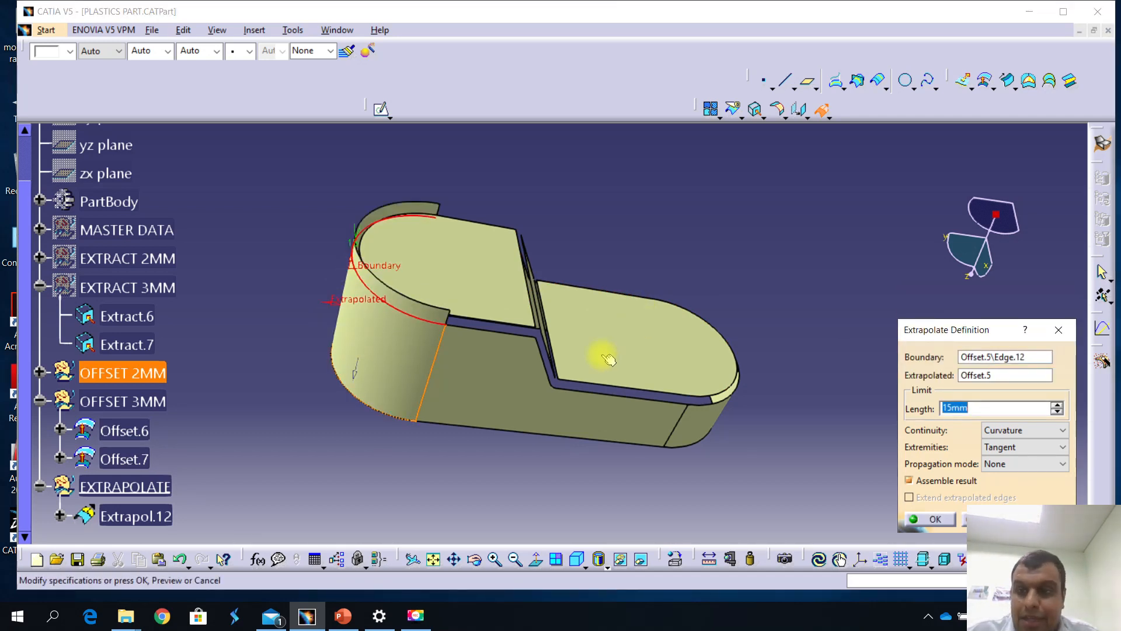
middle_click_drag(338, 292, 373, 323)
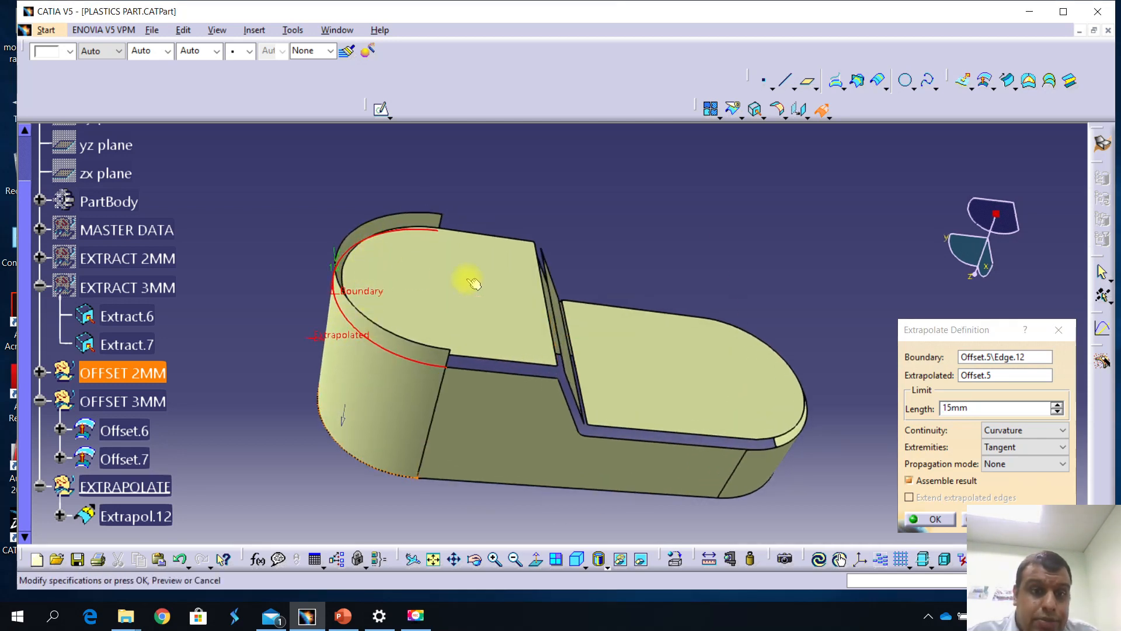
mouse_move(331, 320)
middle_mouse_down()
mouse_move(316, 383)
mouse_move(380, 393)
mouse_move(421, 359)
mouse_move(388, 325)
mouse_move(420, 388)
mouse_move(412, 395)
mouse_move(479, 375)
mouse_move(505, 346)
middle_mouse_up()
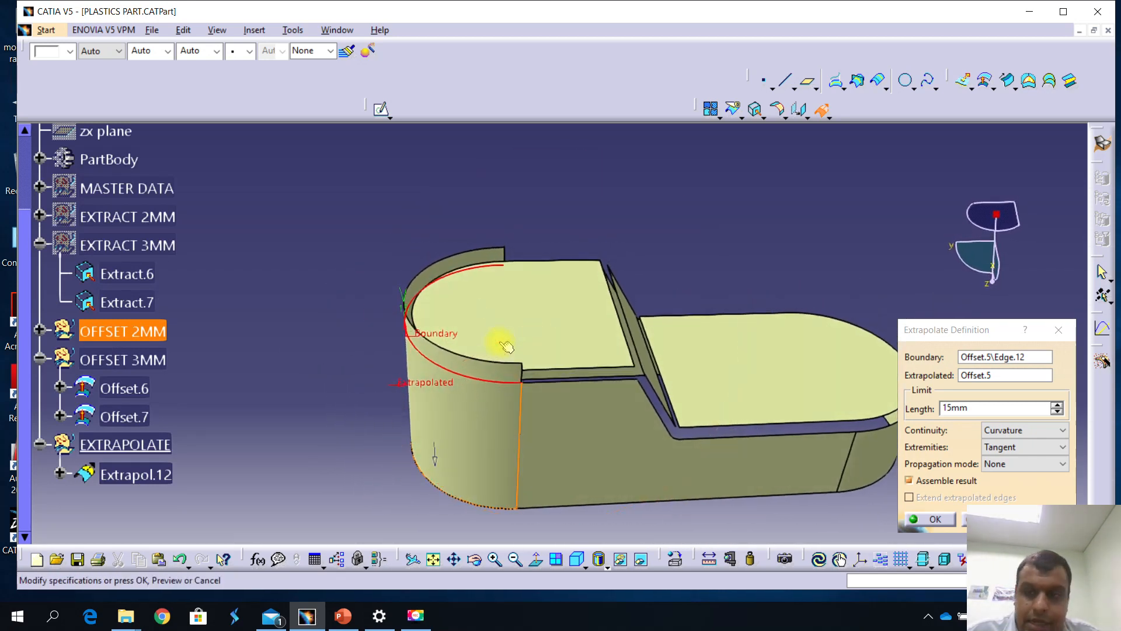
left_click_drag(987, 408, 909, 416)
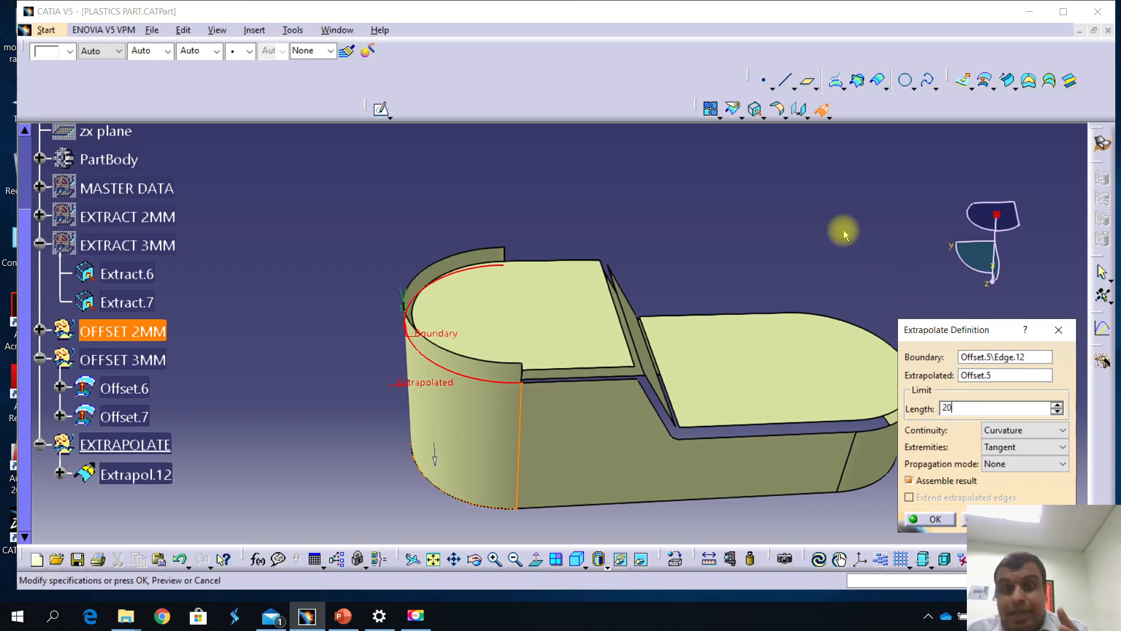
middle_click_drag(536, 320, 672, 409)
middle_click_drag(708, 457, 894, 470)
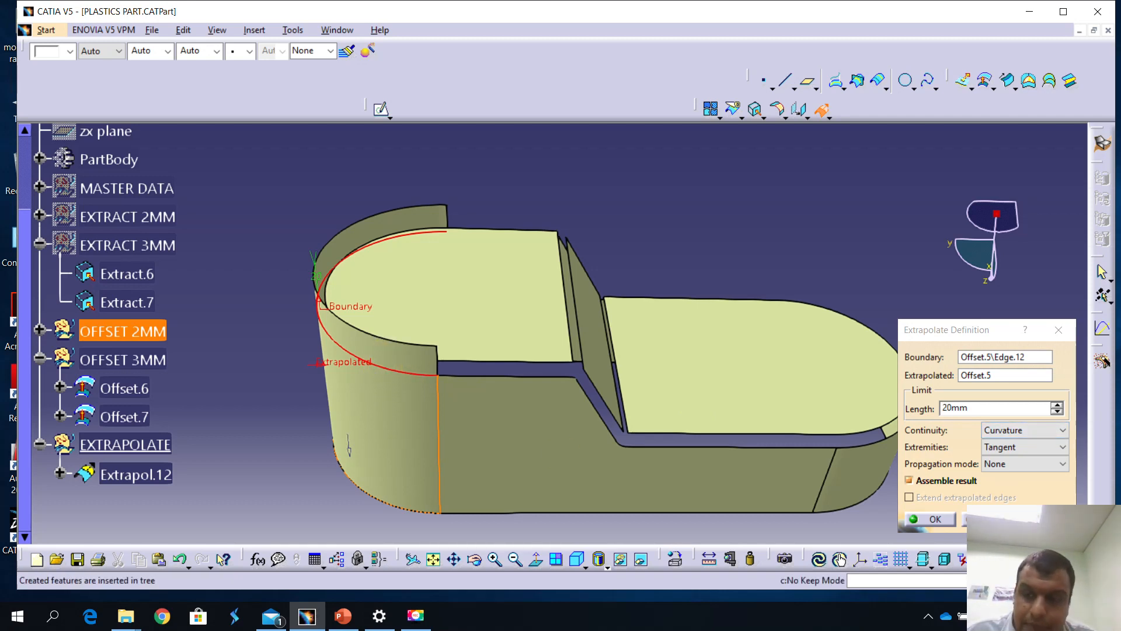
left_click(935, 519)
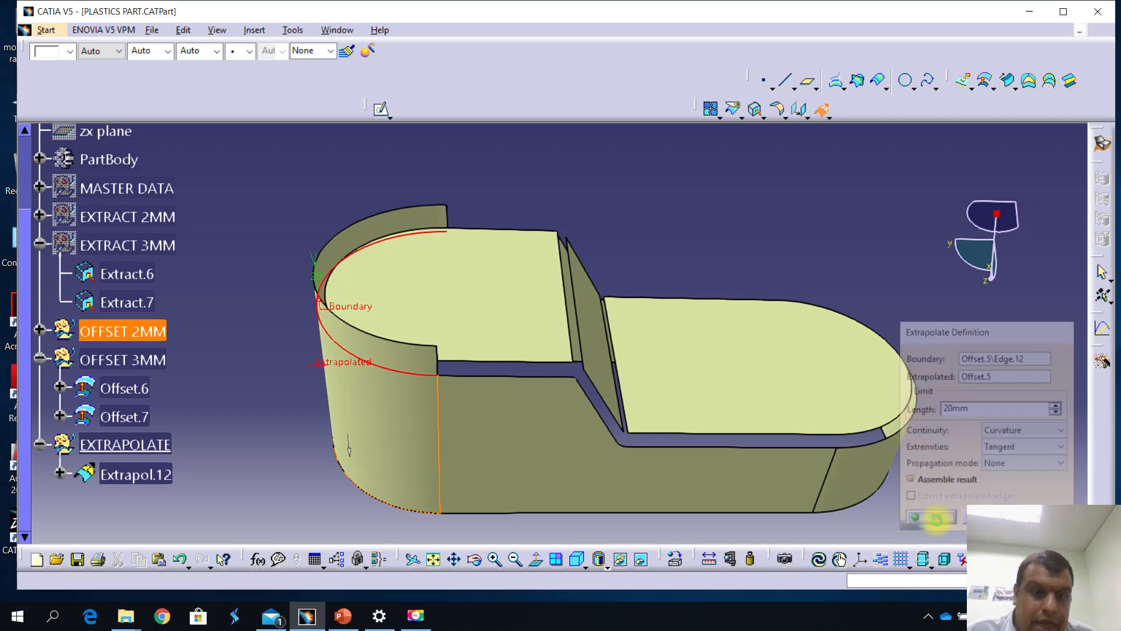
Extrapolate the upper top face outward by 20 mm around its whole outline, using Point continuity propagation from its straight edge.
middle_click_drag(624, 421, 546, 490)
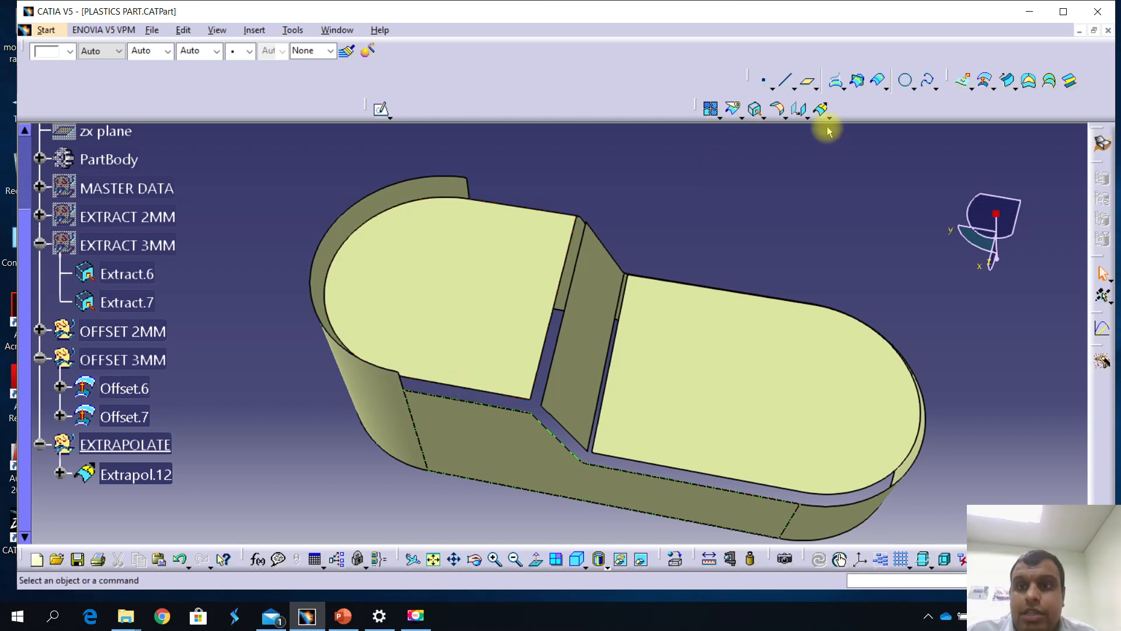
left_click(819, 110)
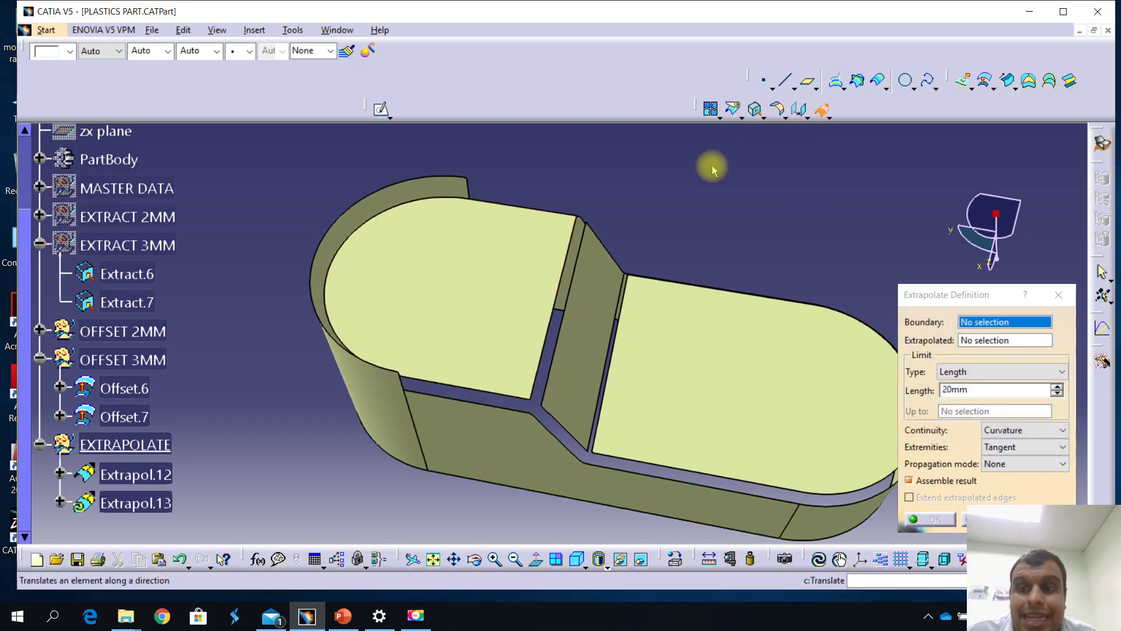
left_click(553, 305)
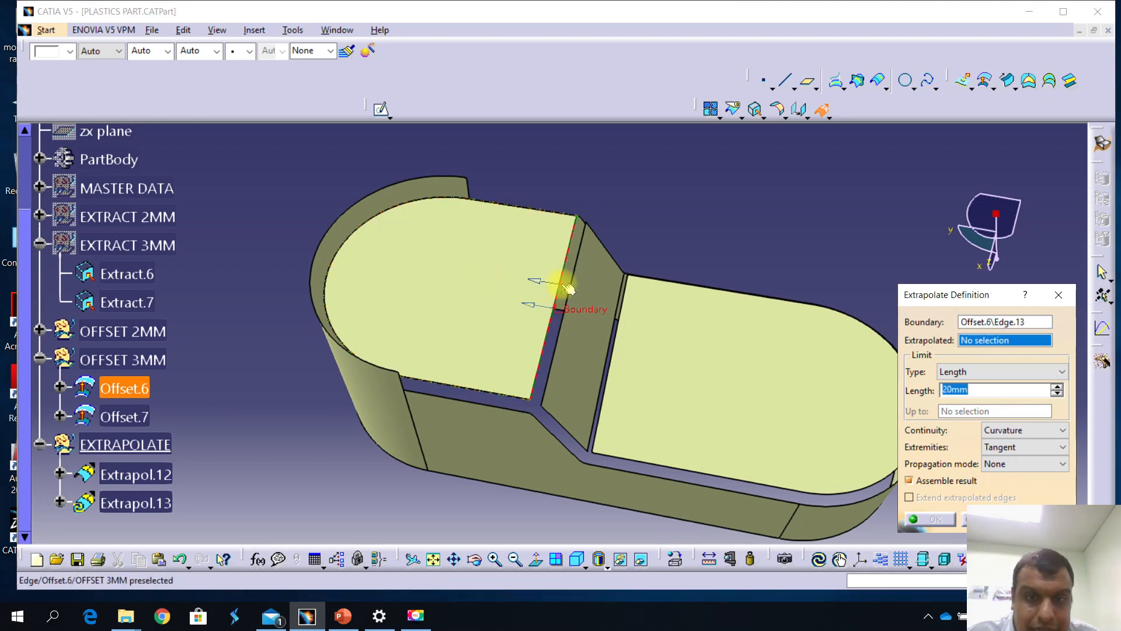
left_click(489, 263)
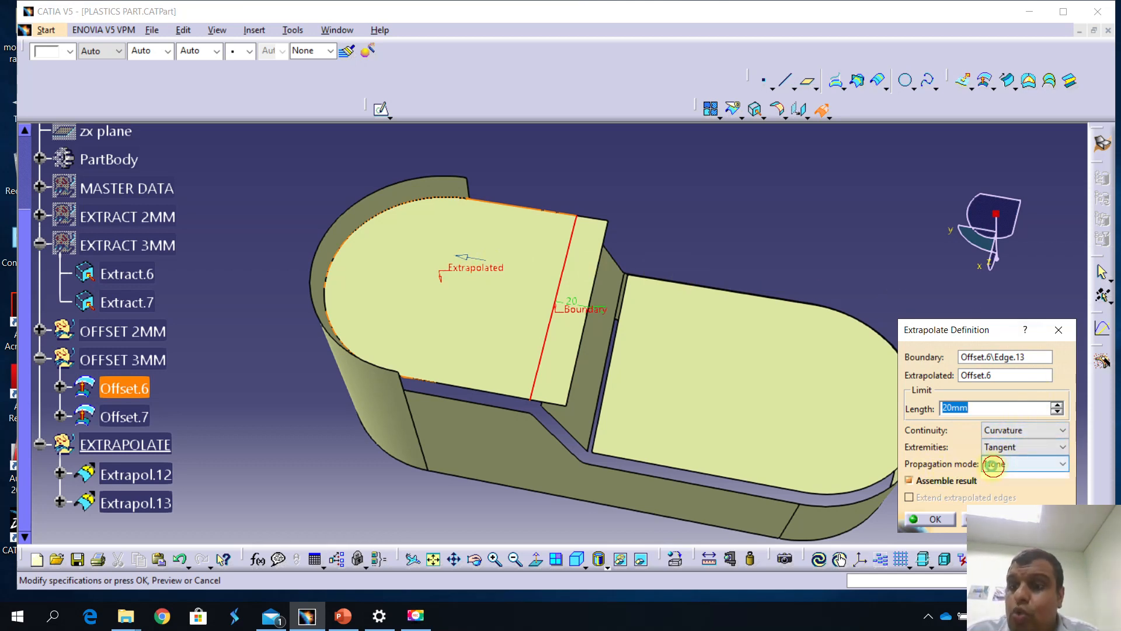
left_click(993, 466)
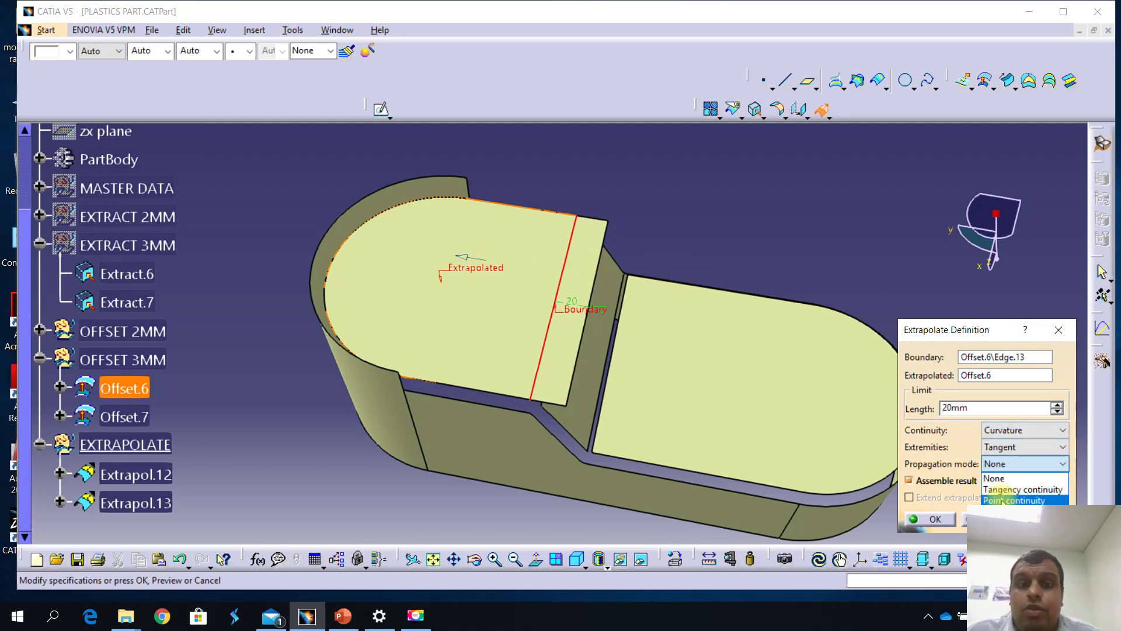
left_click(1002, 500)
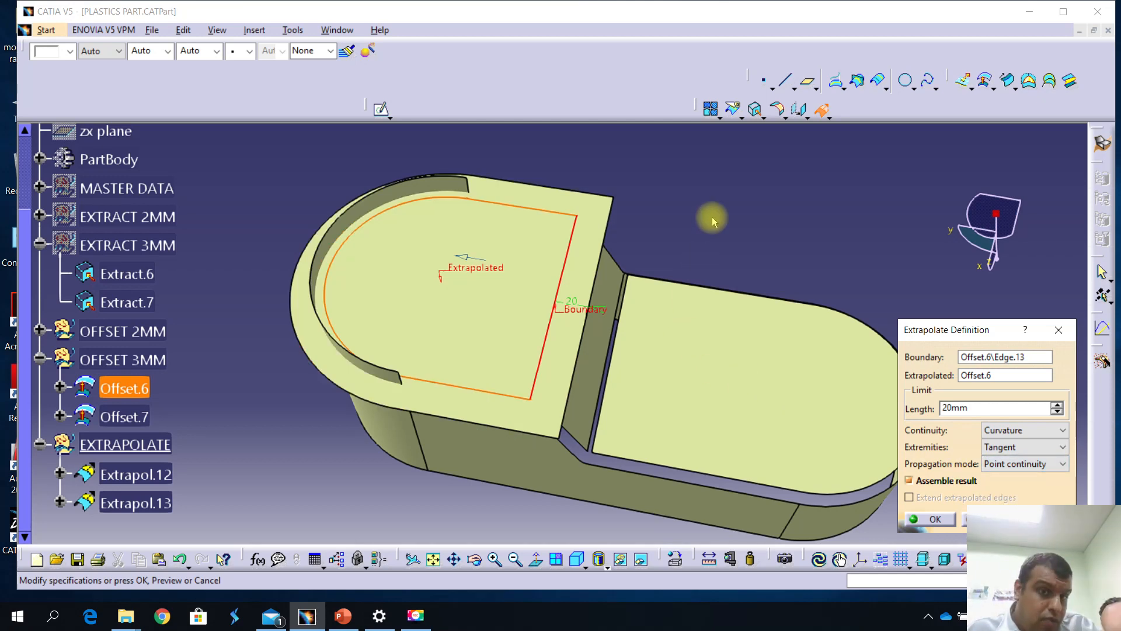
mouse_move(520, 306)
middle_mouse_down()
mouse_move(513, 270)
mouse_move(538, 205)
mouse_move(533, 303)
middle_mouse_up()
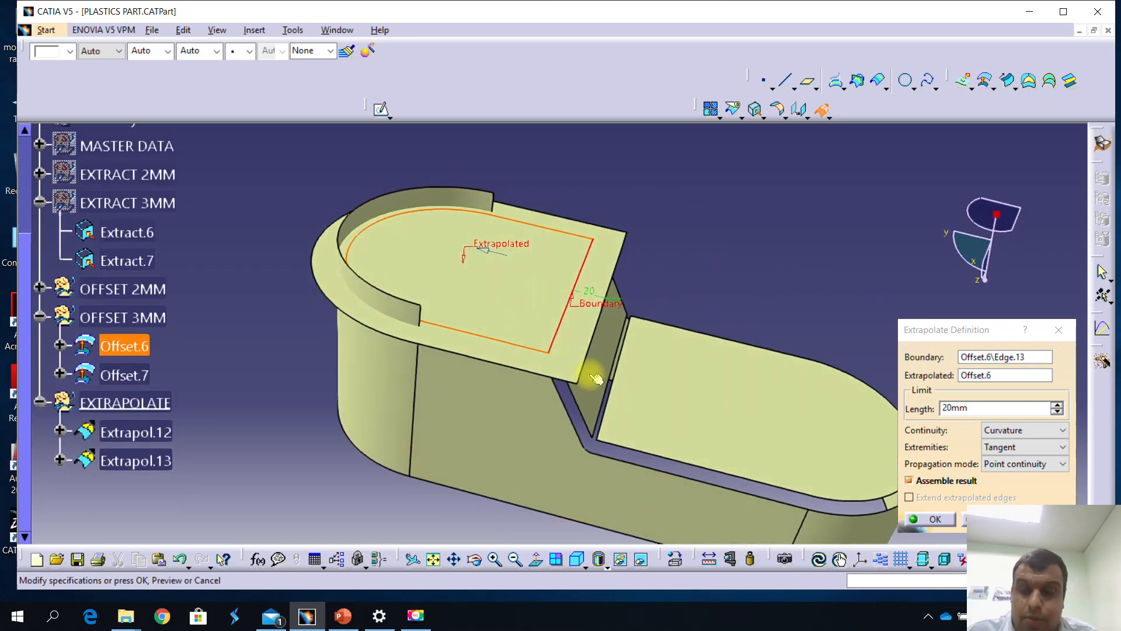
left_click(936, 519)
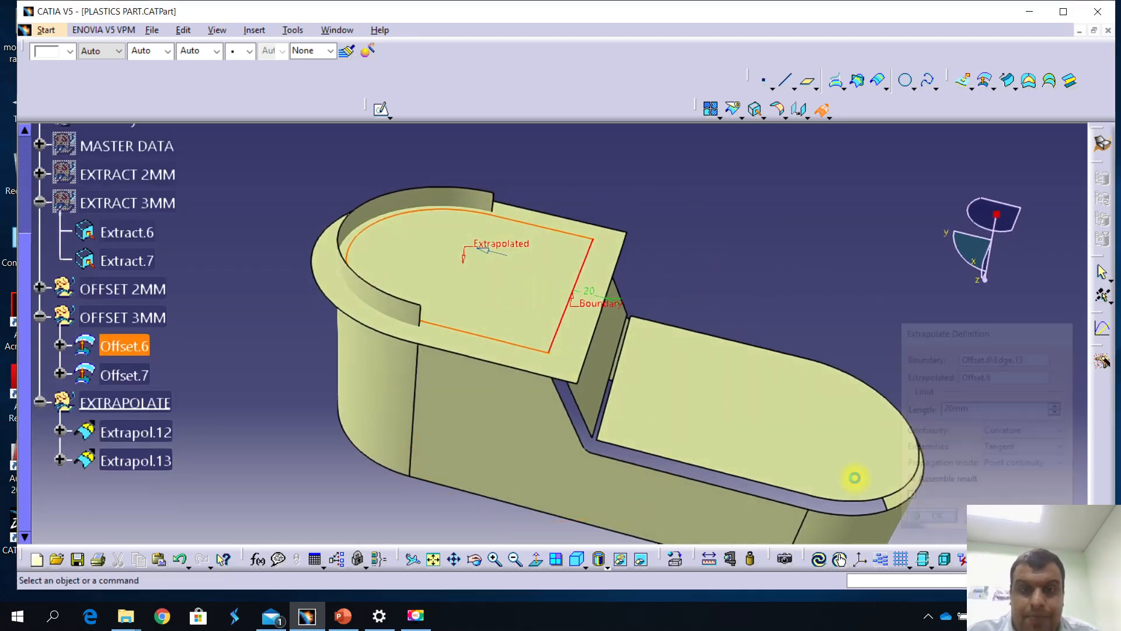
Within a new Extrapolate, create a point-continuity boundary along the flat side wall's stepped upper edge, limited by its two upper corner vertices.
middle_click_drag(576, 387, 513, 390)
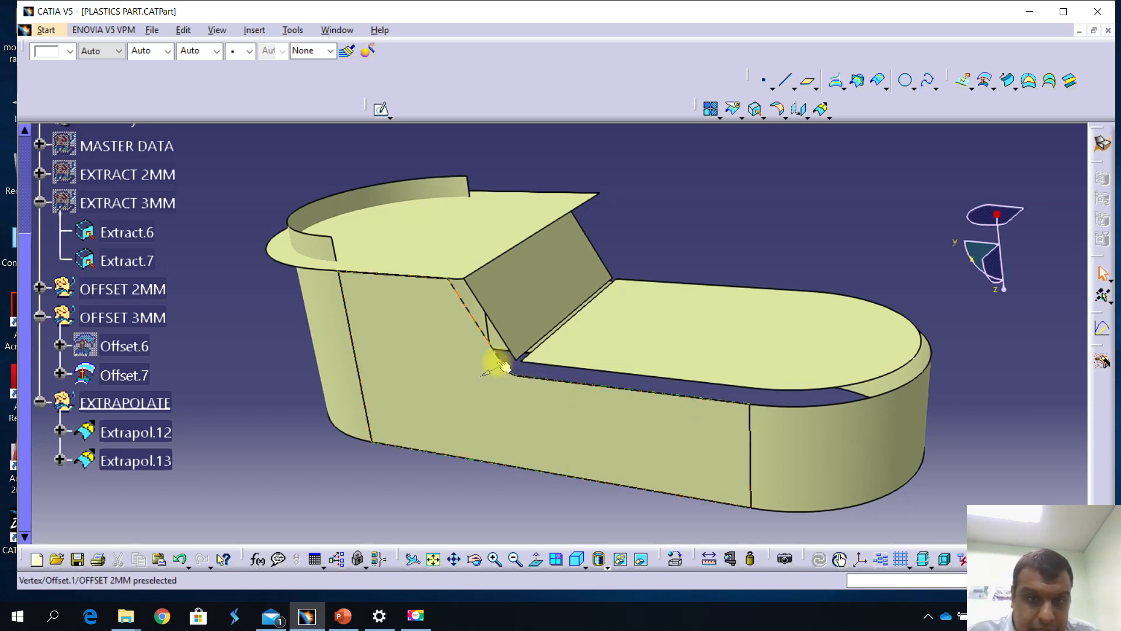
middle_click_drag(380, 282, 433, 237)
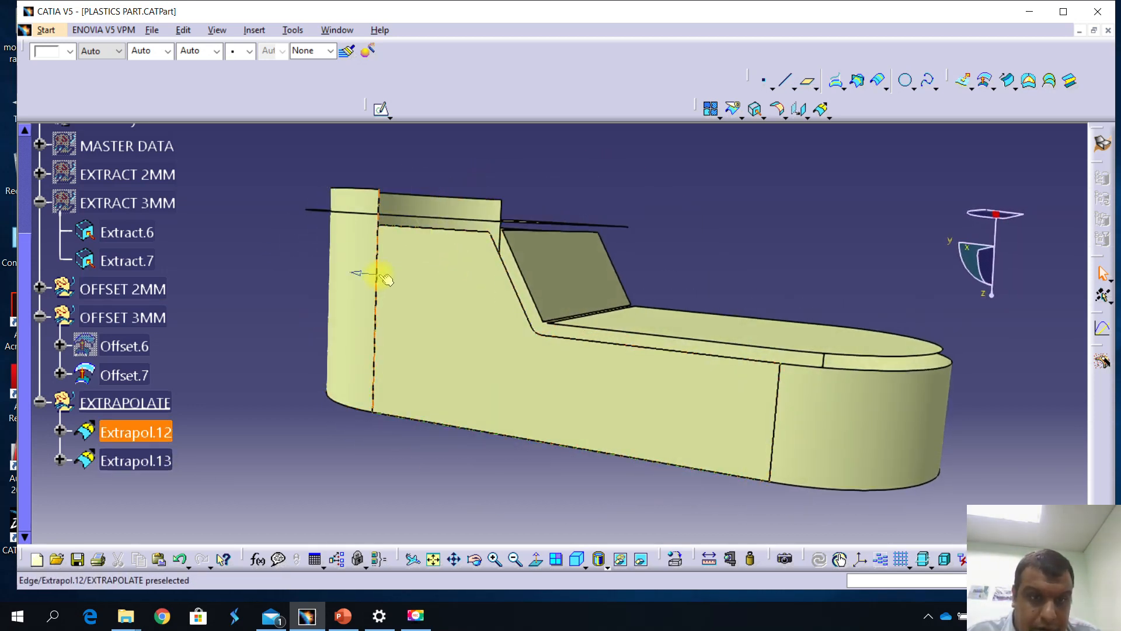
middle_click_drag(395, 307, 708, 458)
left_click(820, 111)
middle_click_drag(768, 300, 684, 231)
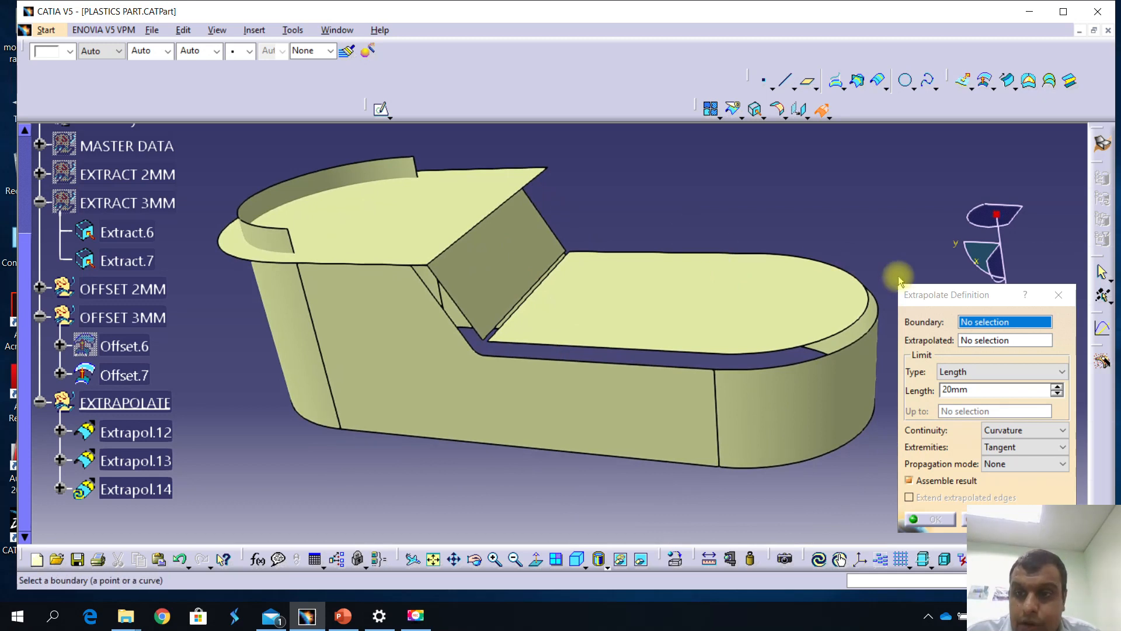
right_click(993, 324)
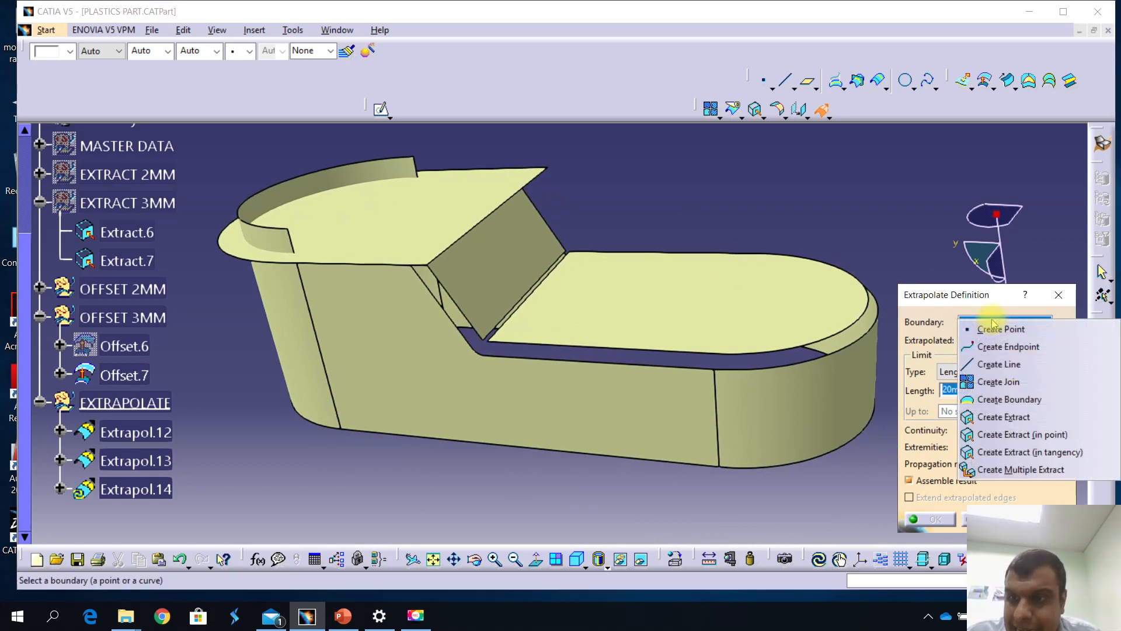
left_click(1014, 401)
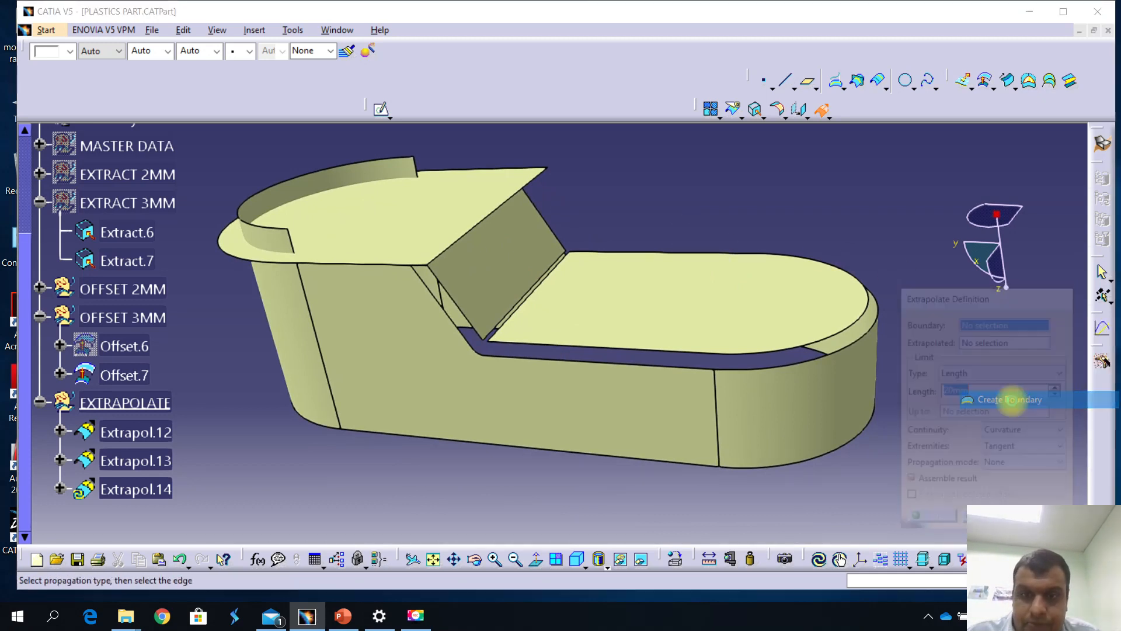
left_click(643, 369)
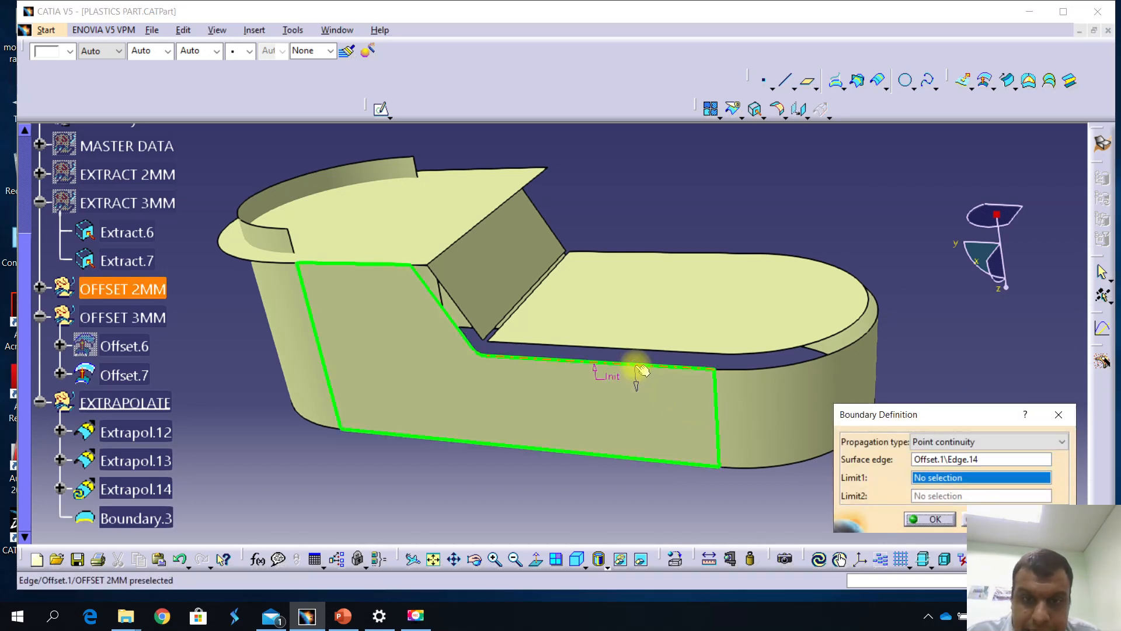
middle_click_drag(298, 330, 689, 370)
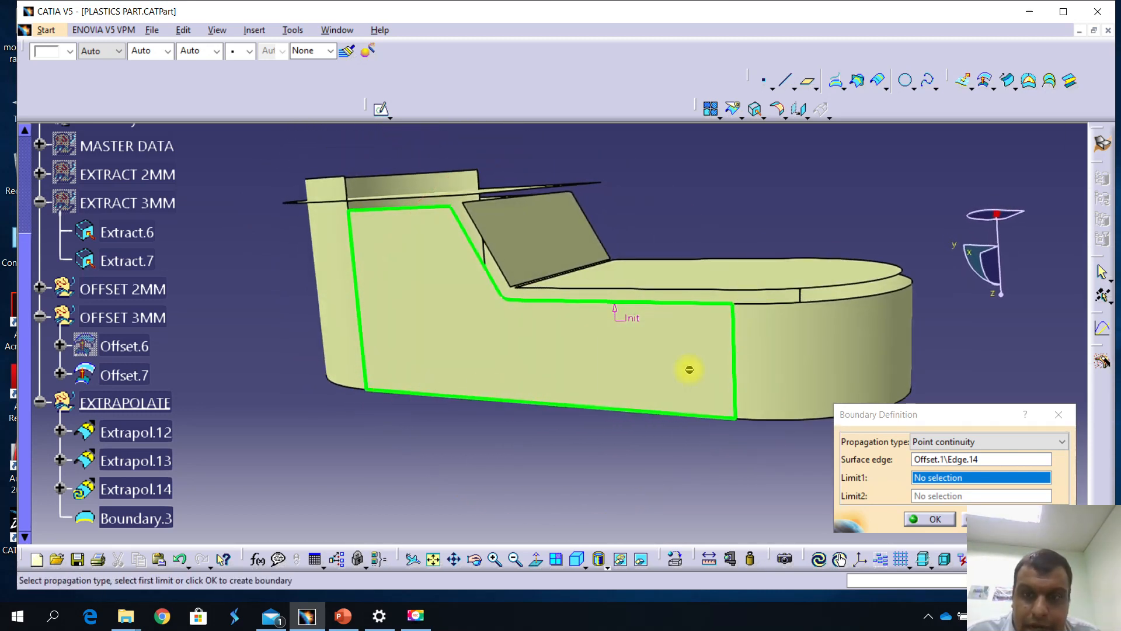
left_click(352, 213)
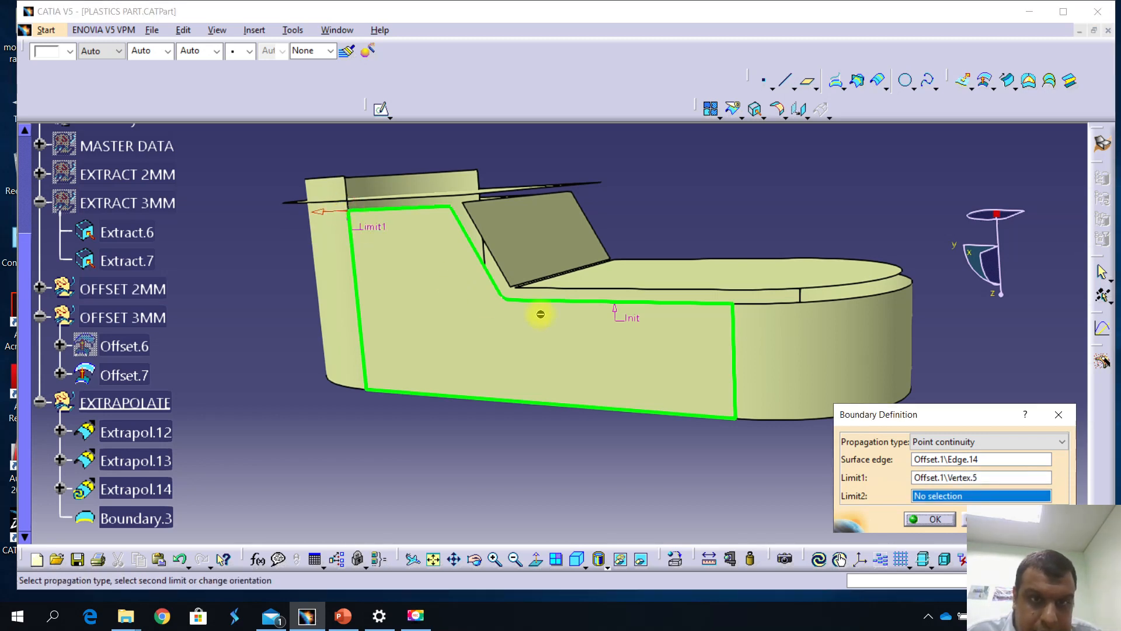
left_click(732, 303)
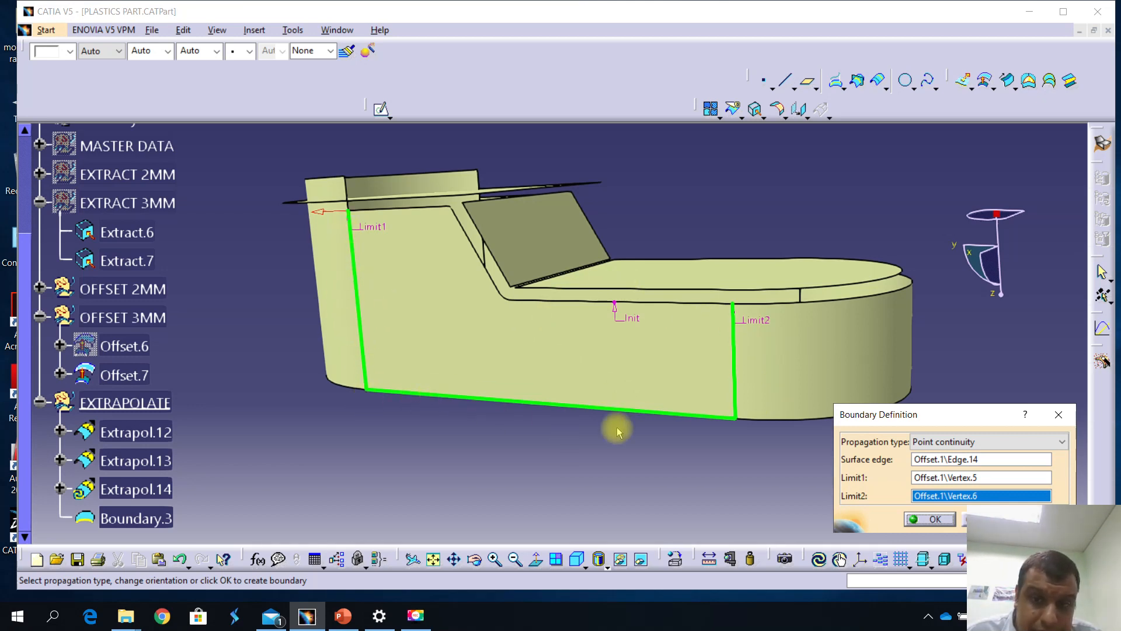
left_click(320, 217)
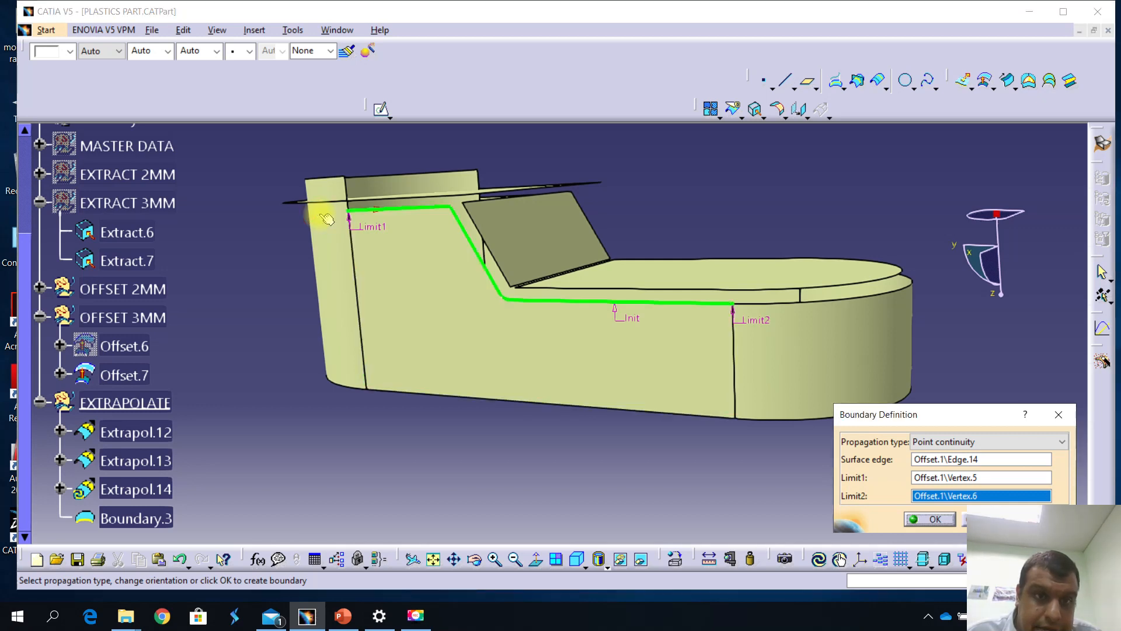
left_click(927, 519)
Extrapolate the flat side wall by 20 mm from the stepped upper-edge boundary.
middle_click_drag(513, 375, 791, 390)
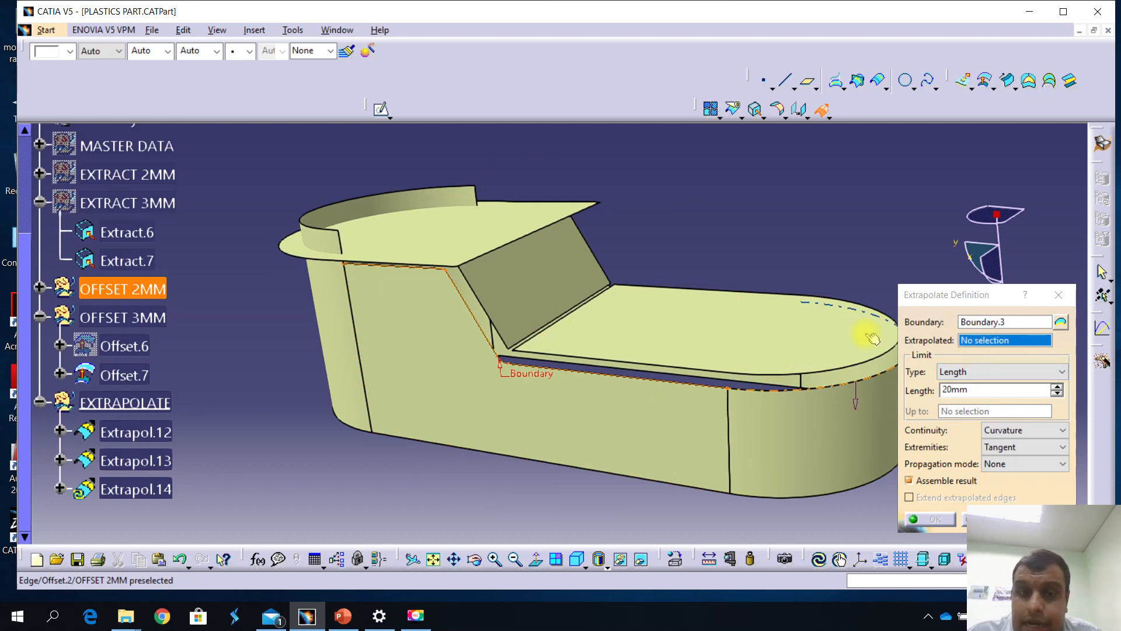
left_click(505, 424)
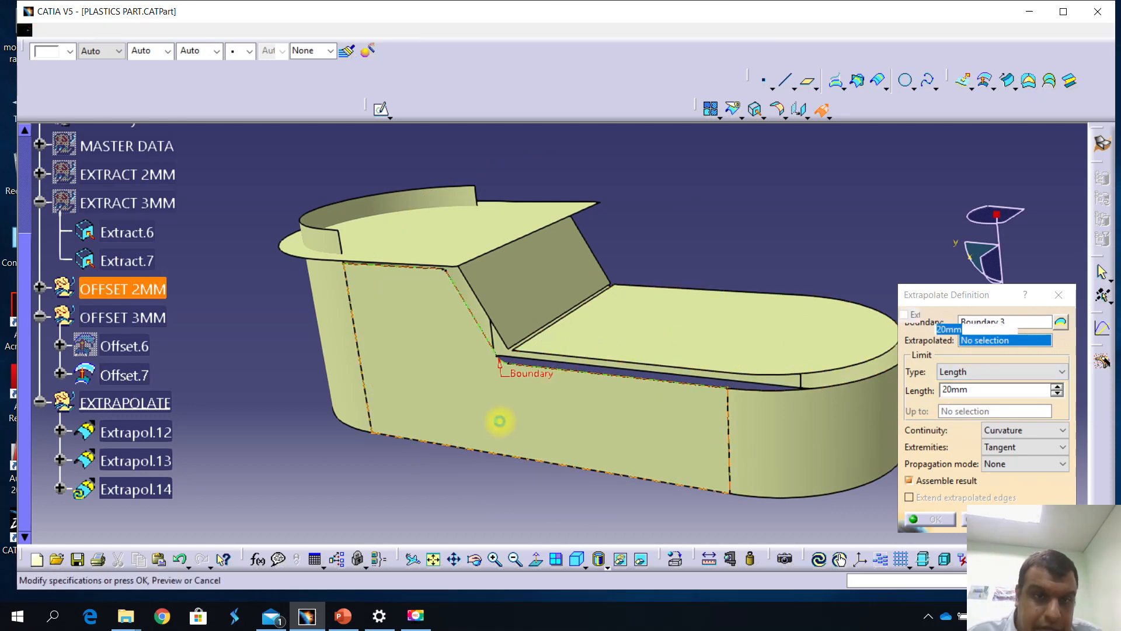
middle_click_drag(445, 470, 748, 557)
left_click(934, 519)
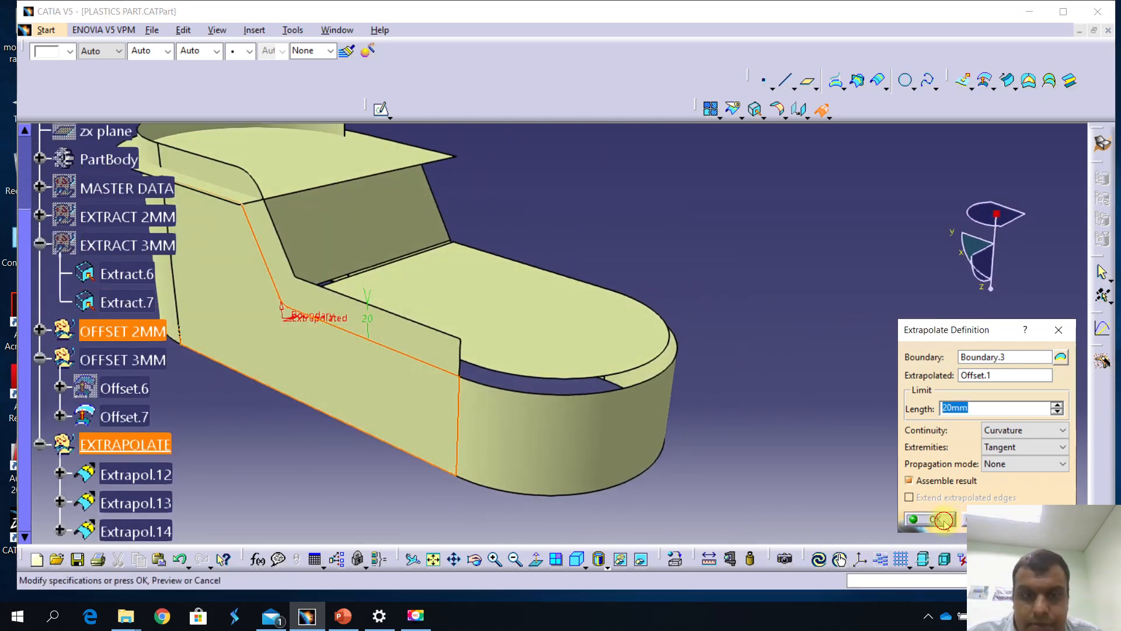
Extrapolate the rounded end wall of the lower section from its upper edge by 20 mm with curvature continuity.
left_click(820, 109)
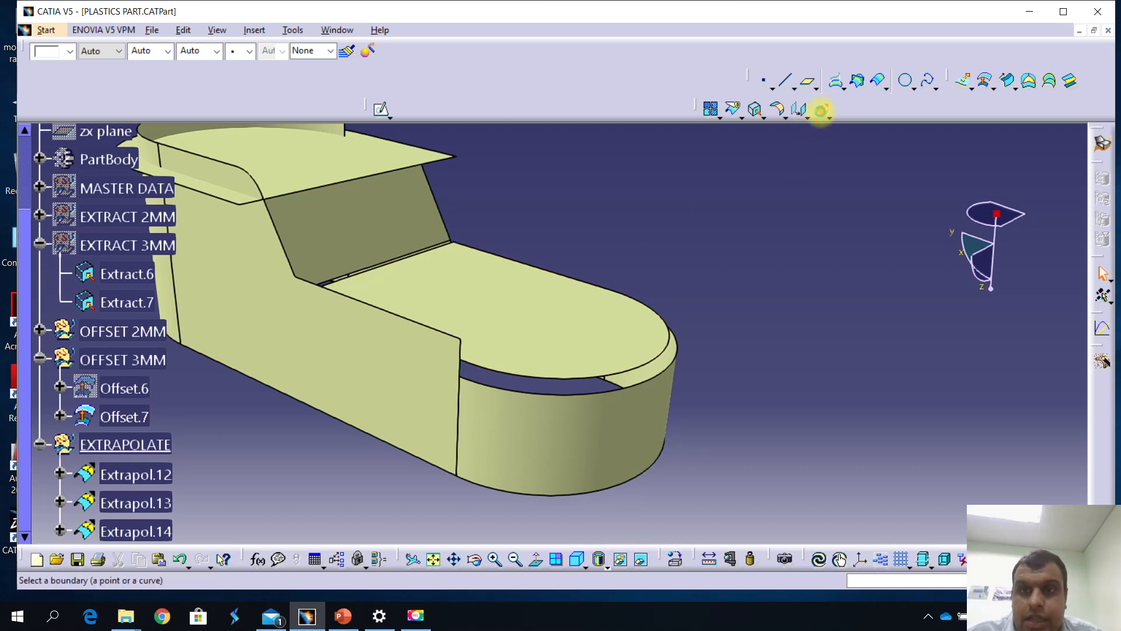
left_click(572, 392)
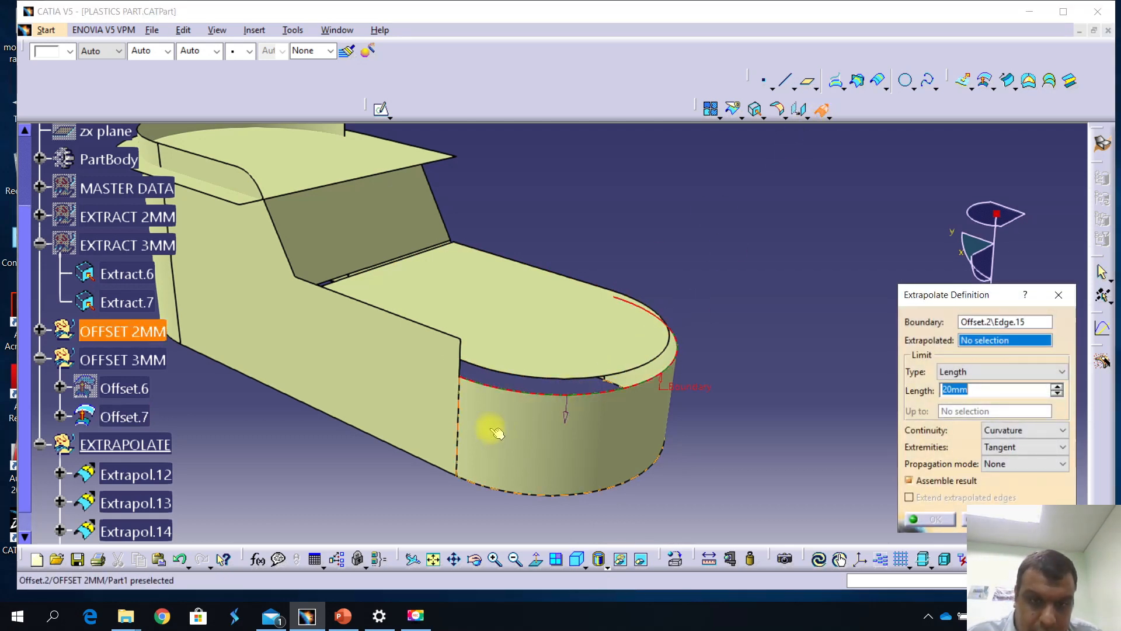
left_click(516, 446)
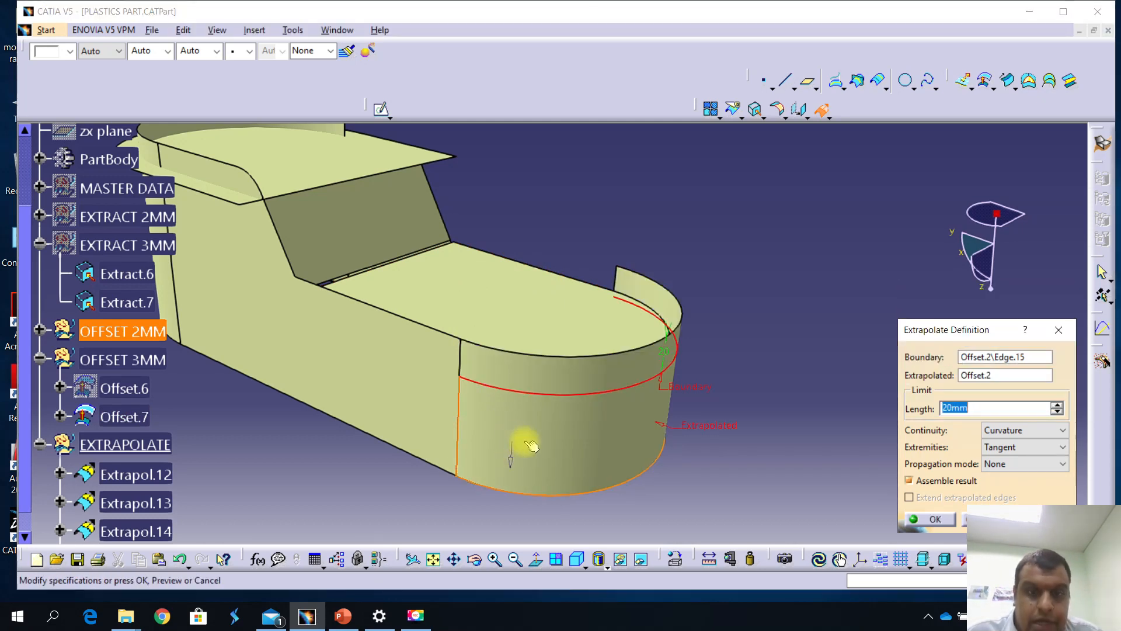
middle_click_drag(505, 443, 534, 437)
middle_click_drag(611, 453, 559, 476)
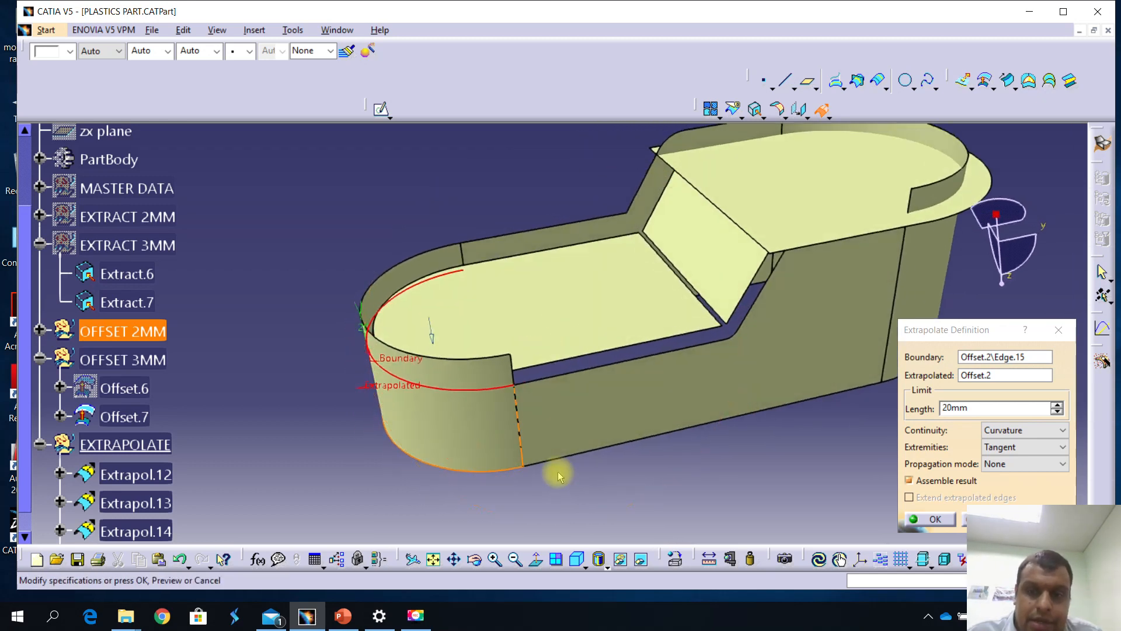
left_click(934, 519)
Within a new Extrapolate, create a point-continuity boundary along the opposite flat side wall's stepped upper edge, limited by its two upper corner vertices.
middle_click_drag(708, 447, 583, 445)
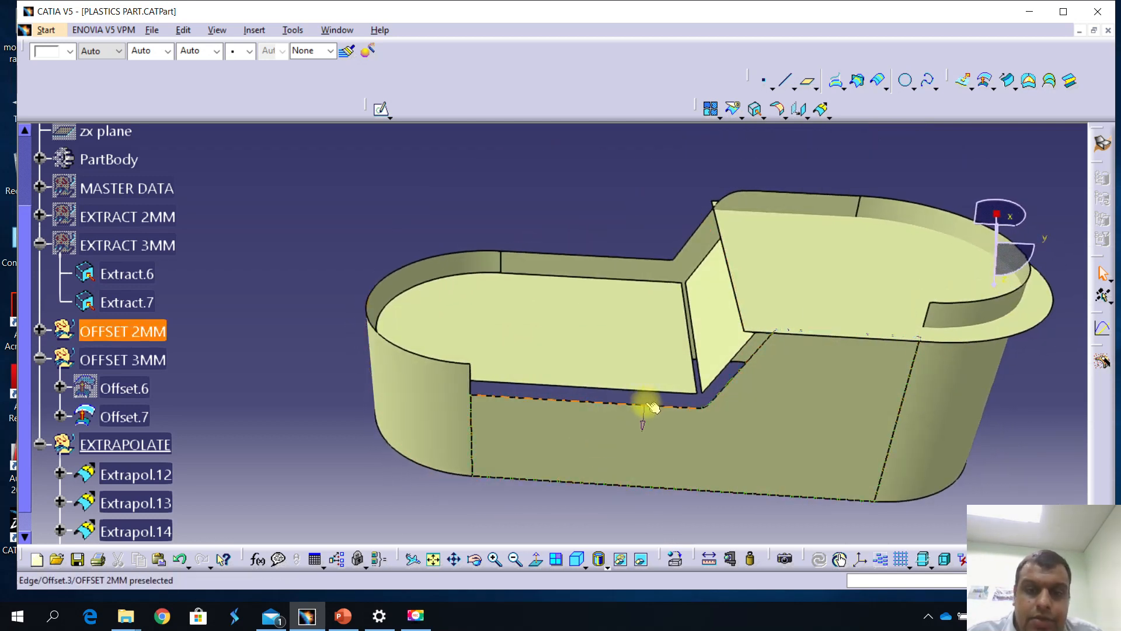
middle_click_drag(653, 408, 594, 303)
middle_click_drag(675, 393, 680, 368)
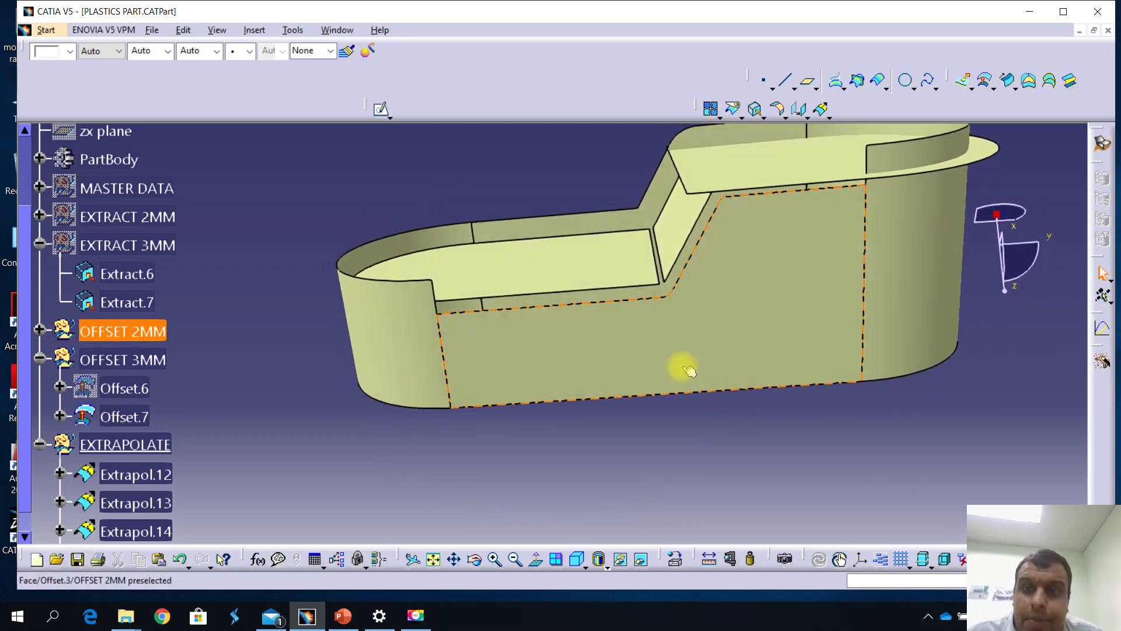
left_click(821, 109)
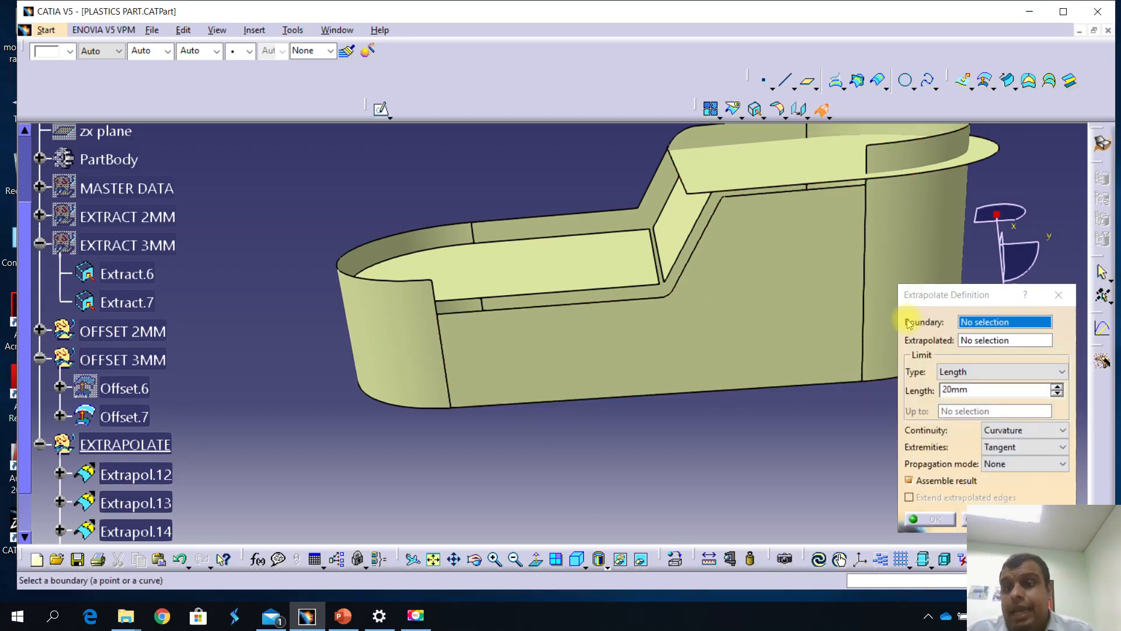
right_click(1003, 328)
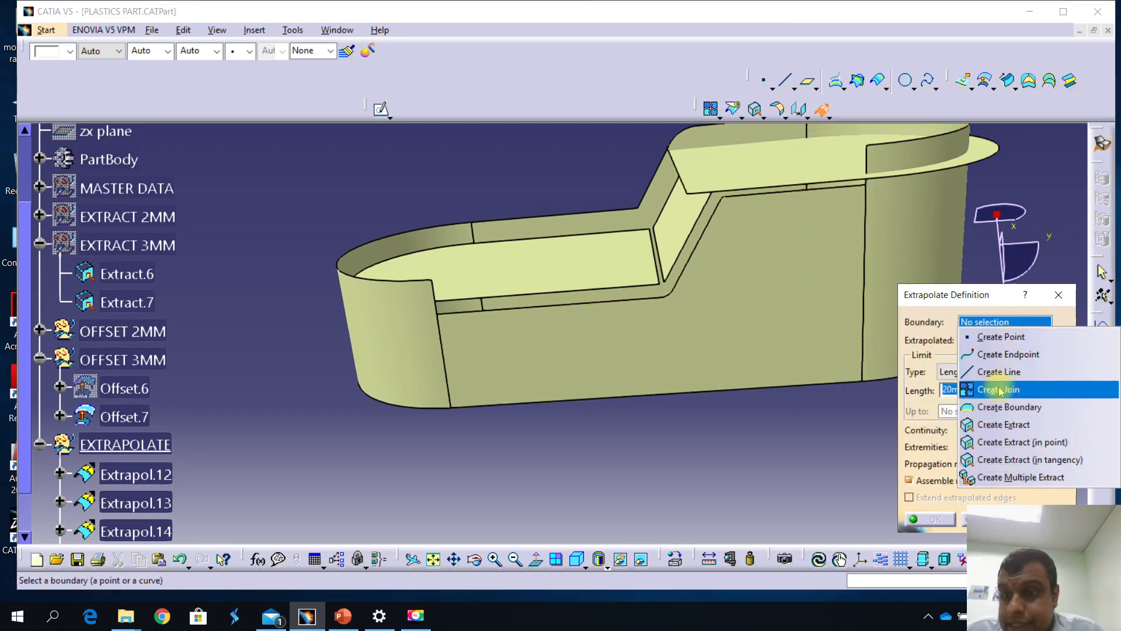
left_click(1004, 406)
left_click(643, 303)
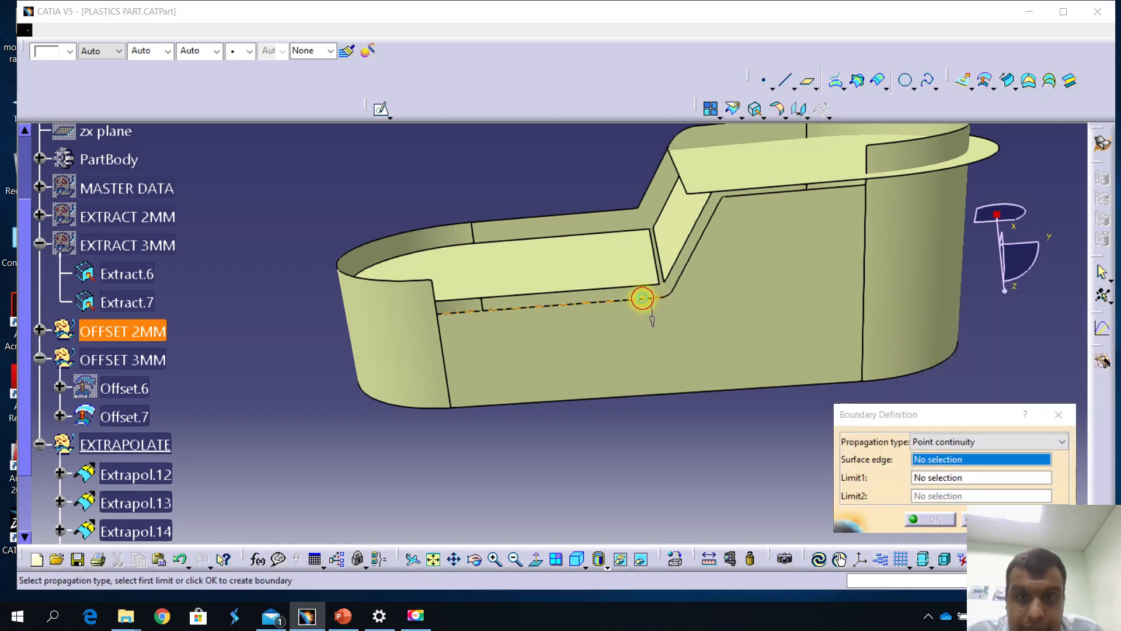
left_click(443, 319)
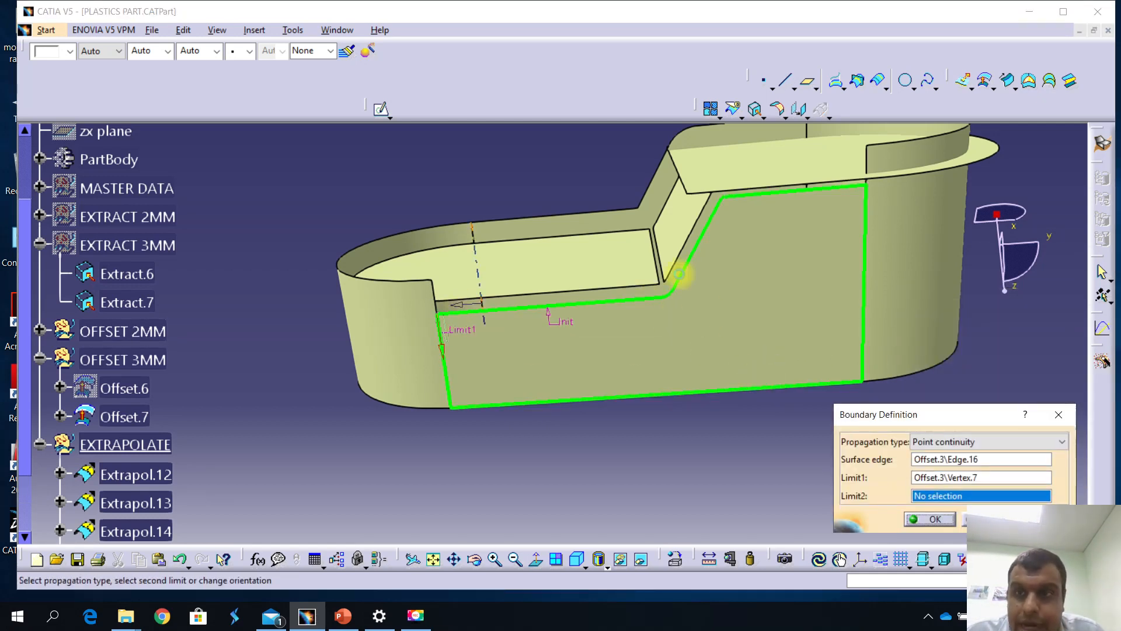
left_click(870, 187)
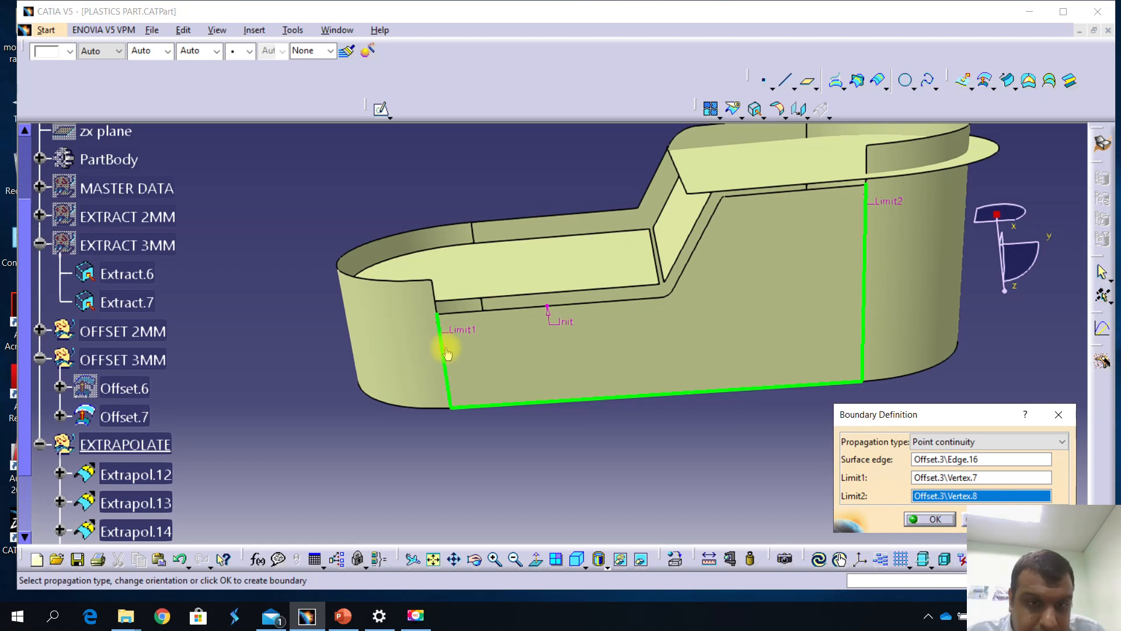
left_click(446, 353)
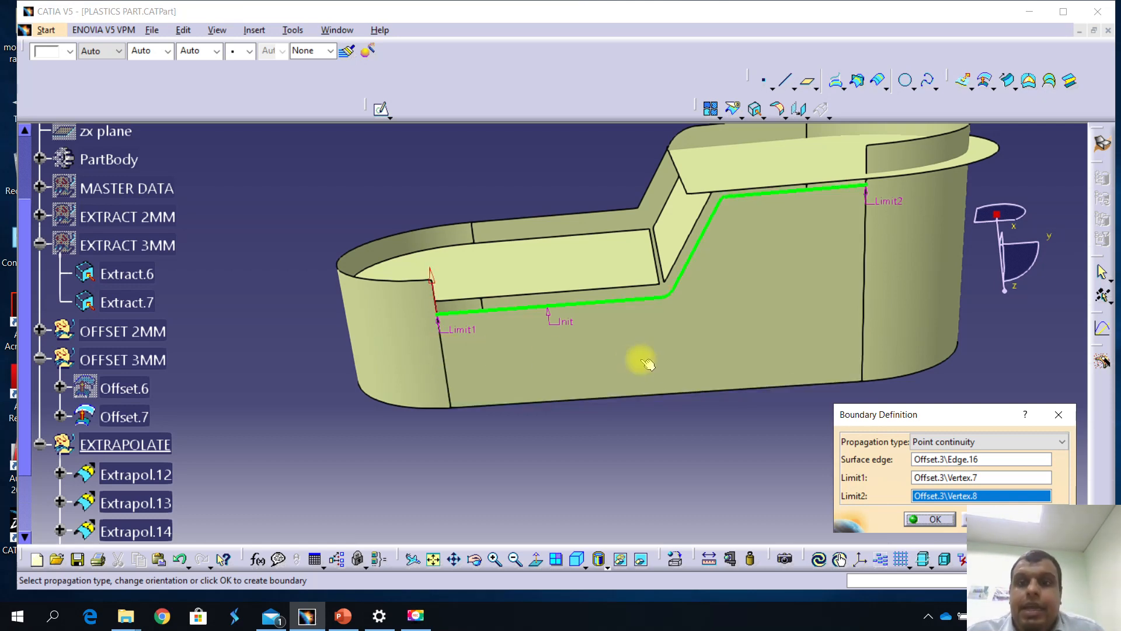
left_click(936, 520)
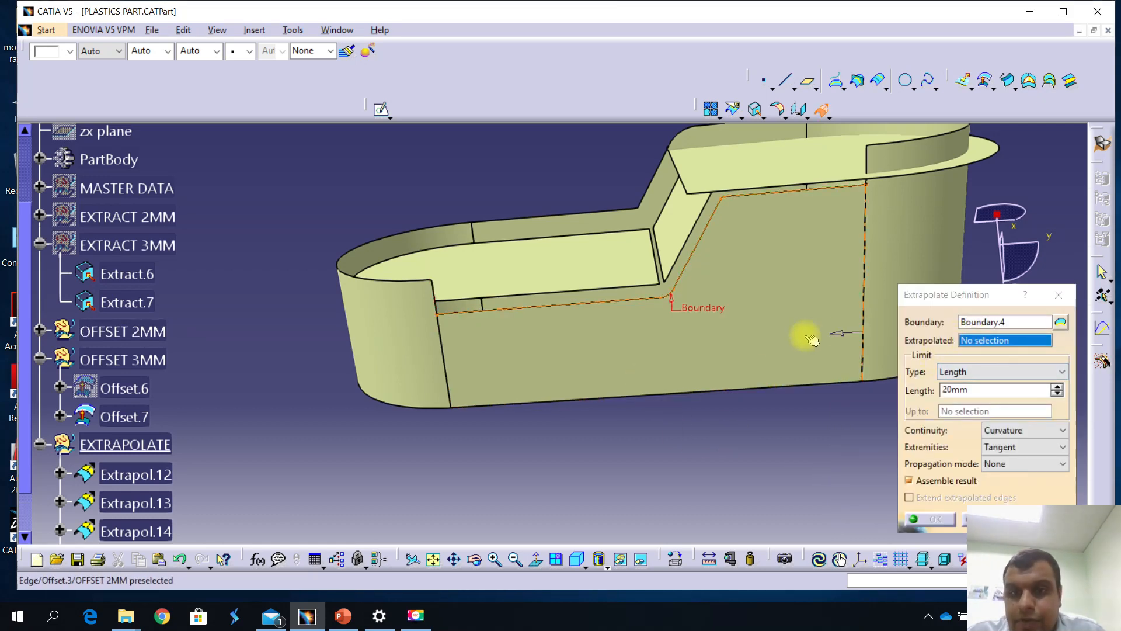
Extrapolate the opposite flat side wall by 20 mm from its stepped upper-edge boundary with curvature continuity.
left_click(738, 338)
middle_click_drag(737, 339, 638, 388)
left_click(944, 407)
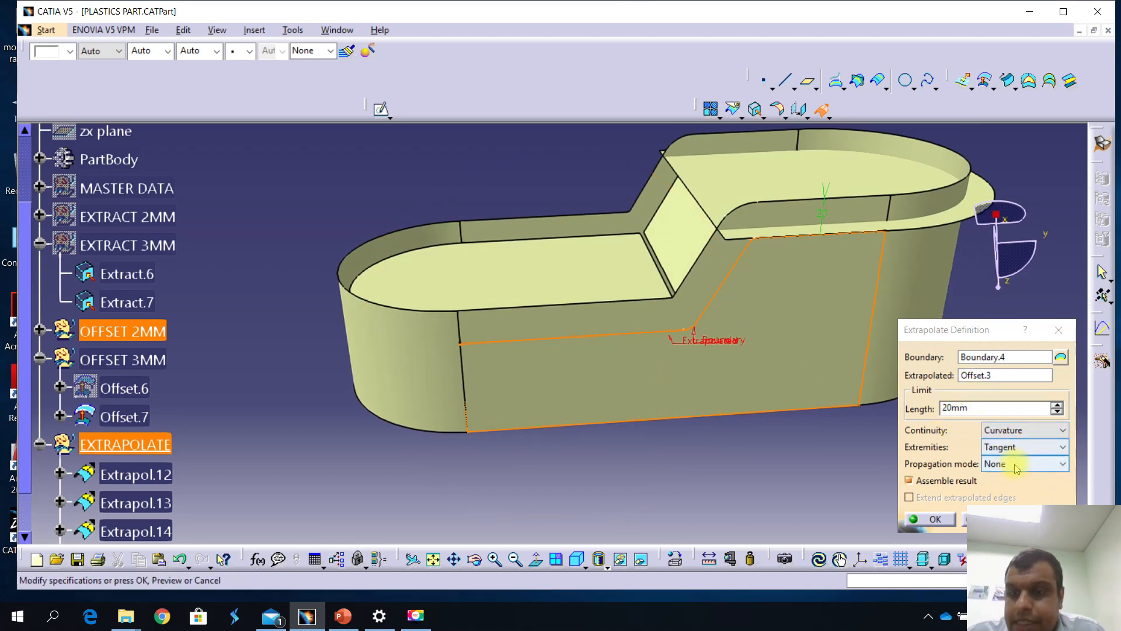
left_click(932, 519)
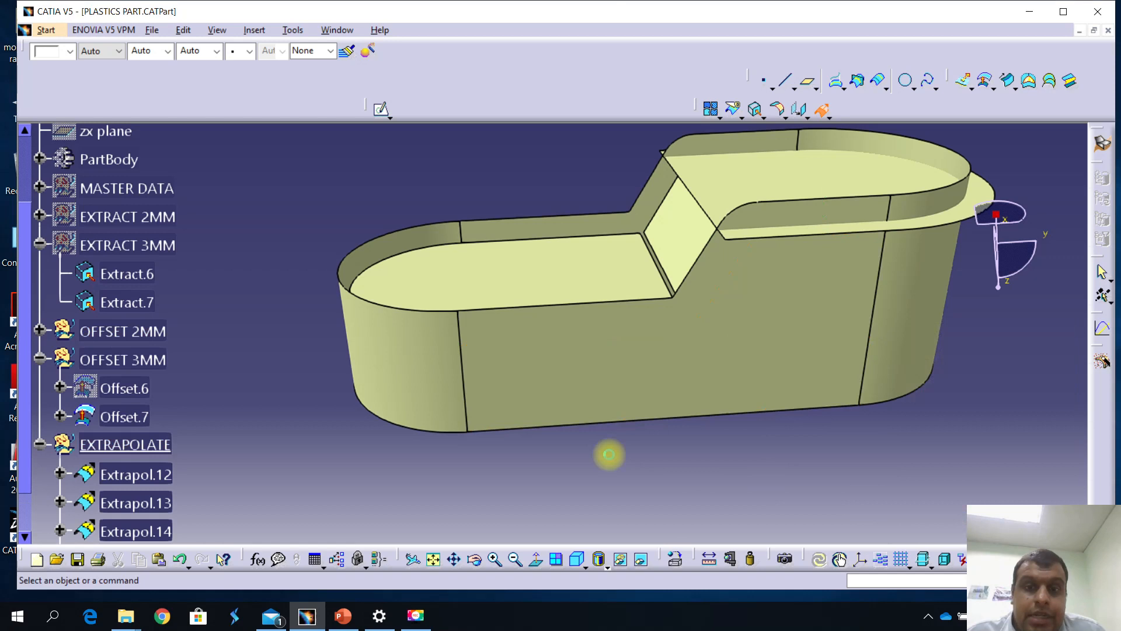
Extrapolate the lower top face outward by 20 mm around its whole outline, using Point continuity propagation from its straight edge beside the sloped face.
middle_click_drag(431, 383, 477, 403)
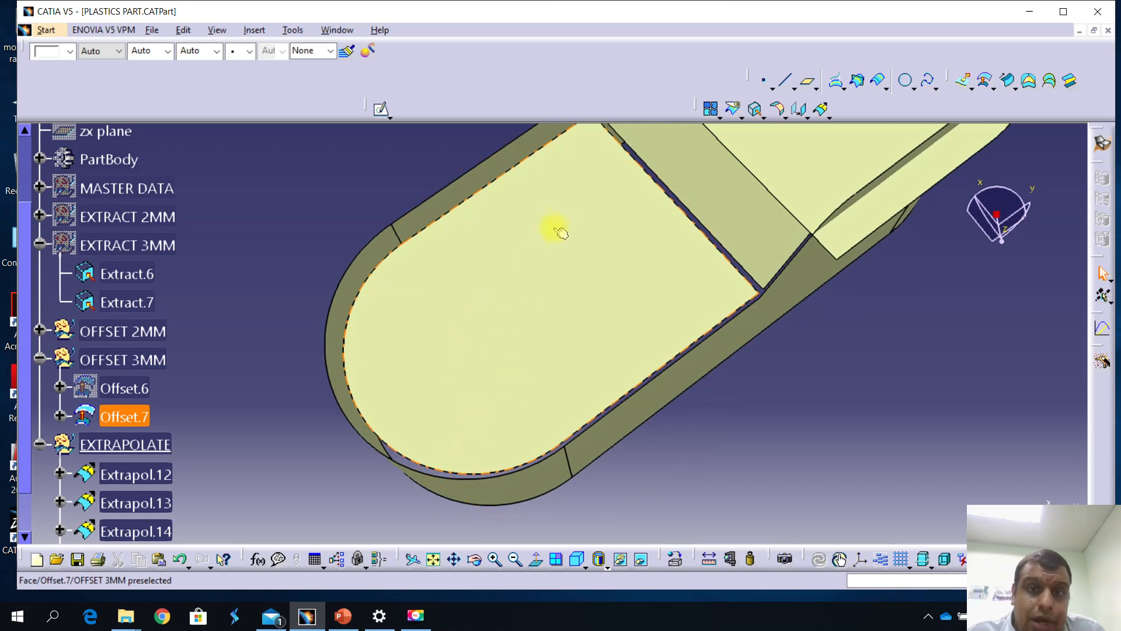
middle_click_drag(564, 268, 621, 271)
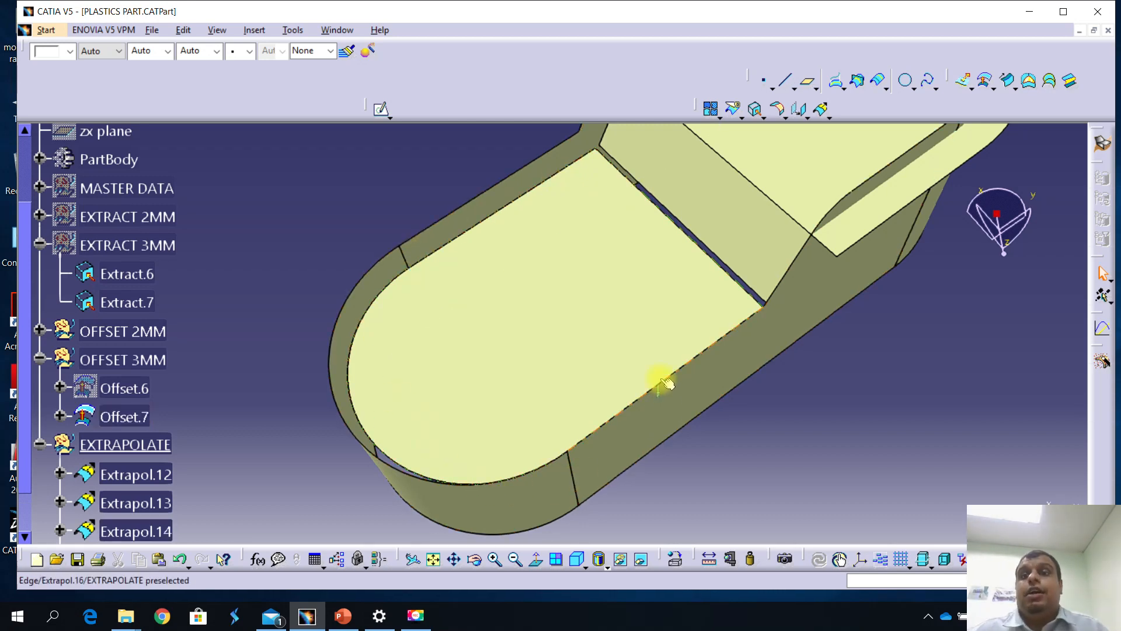
left_click(851, 230)
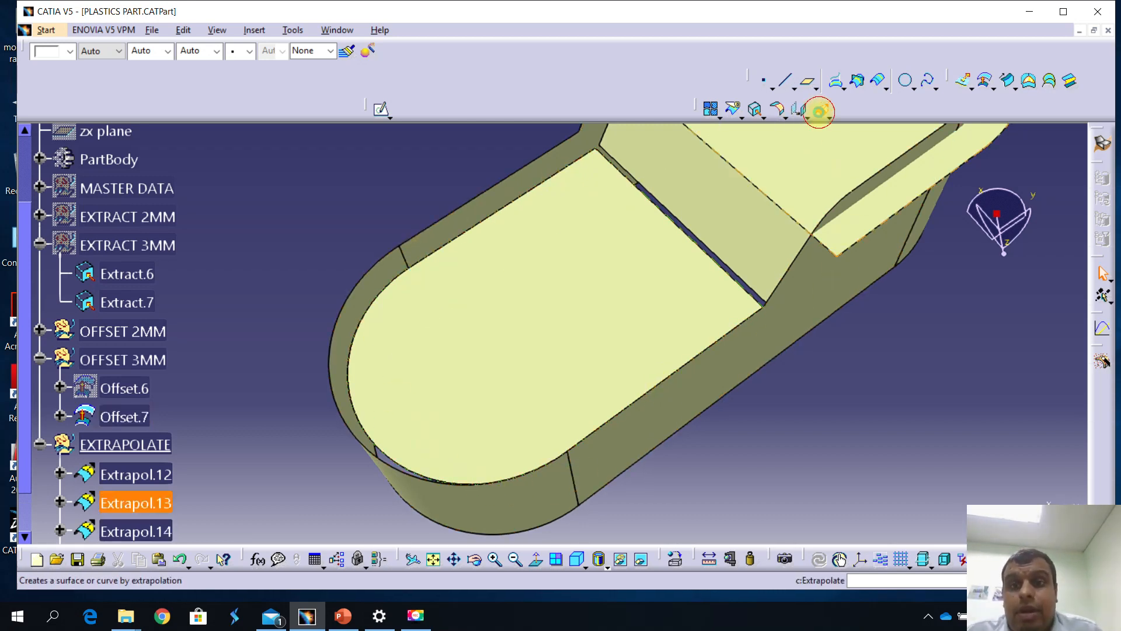
left_click(819, 111)
left_click(708, 255)
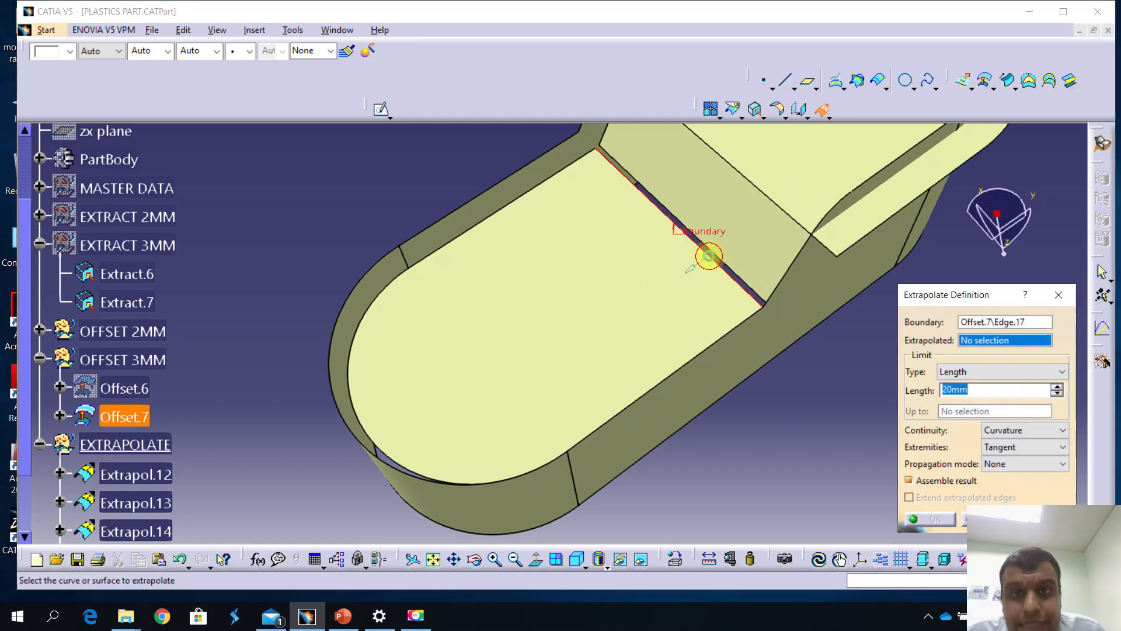
left_click(571, 298)
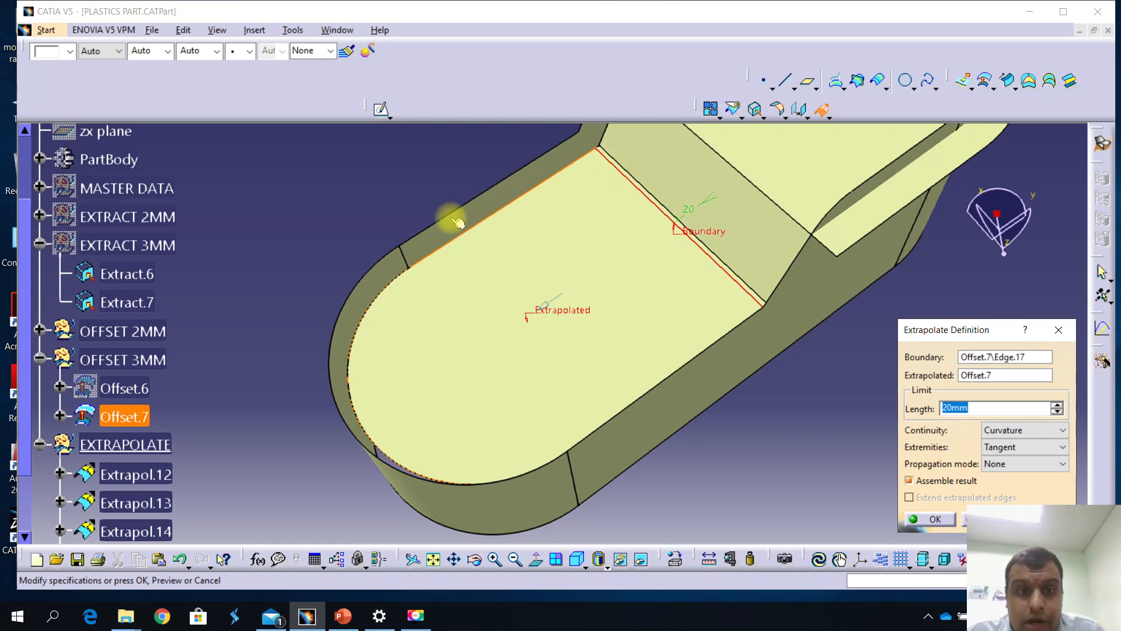
middle_click_drag(354, 333, 463, 421)
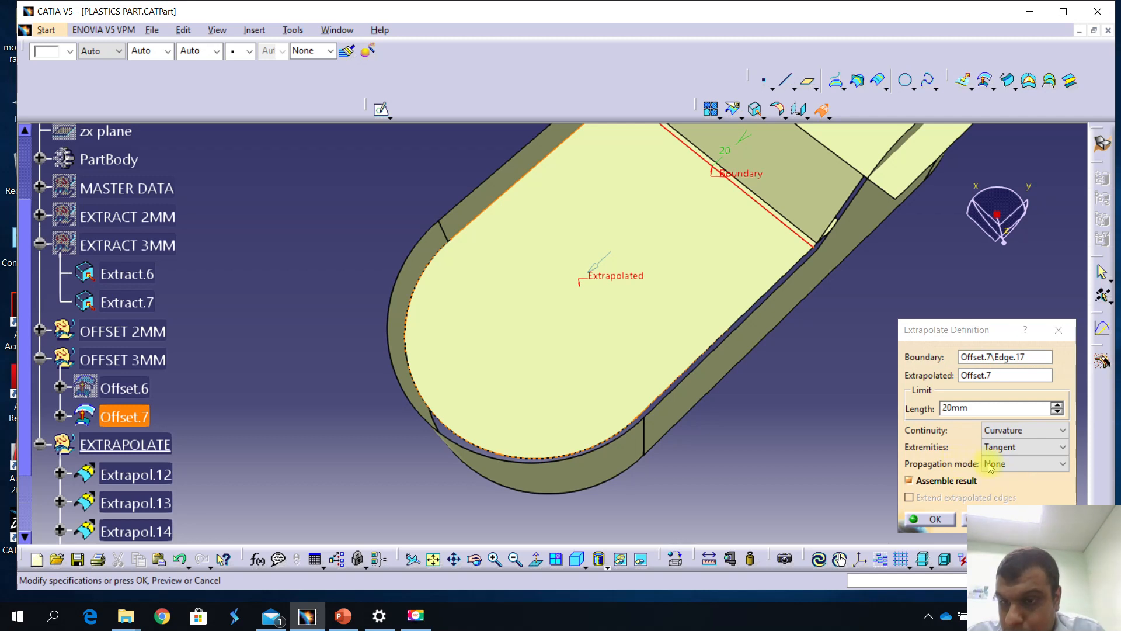
left_click(989, 465)
left_click(1005, 497)
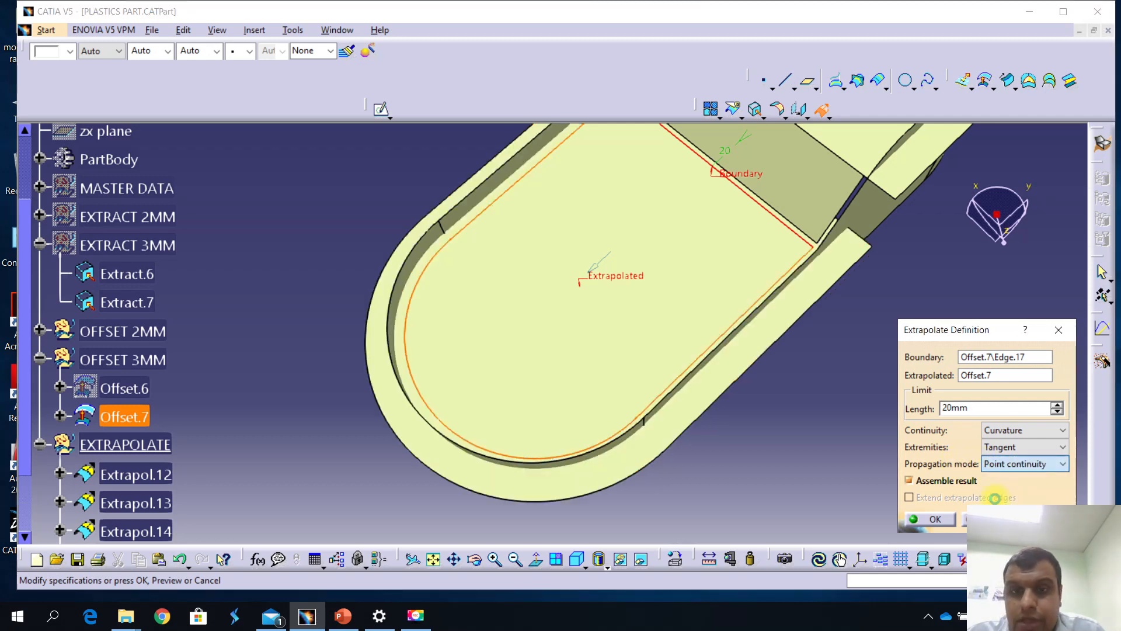
middle_click_drag(733, 458, 622, 416)
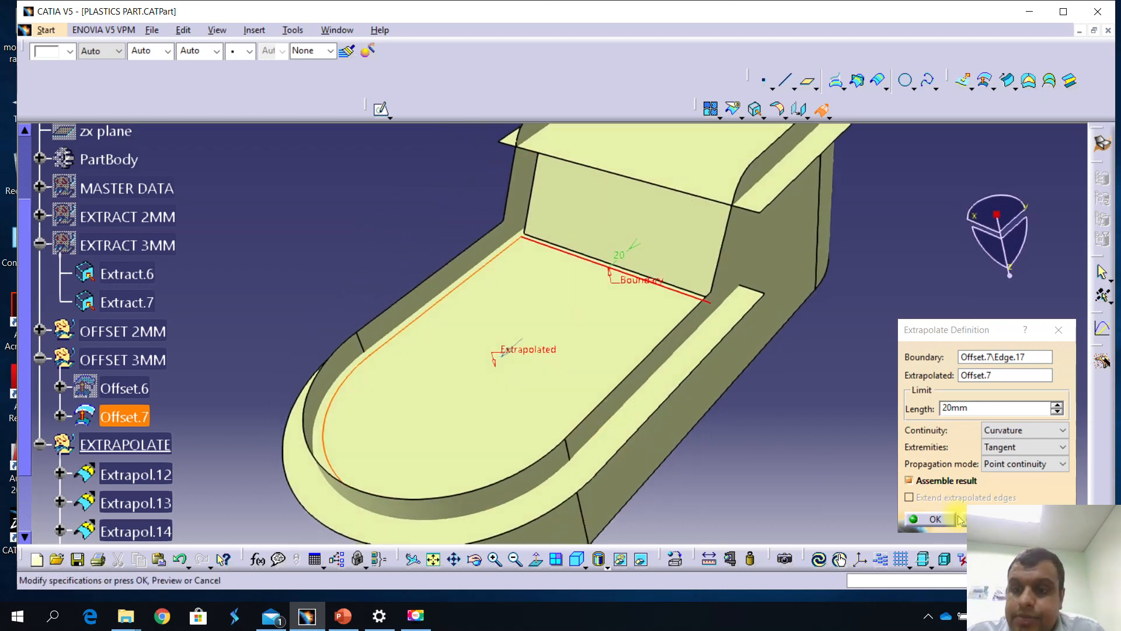
left_click(938, 519)
Extrapolate the sloped face between the two top faces by 20 mm on all sides, using Point continuity propagation from one side edge.
middle_click_drag(570, 355, 755, 433)
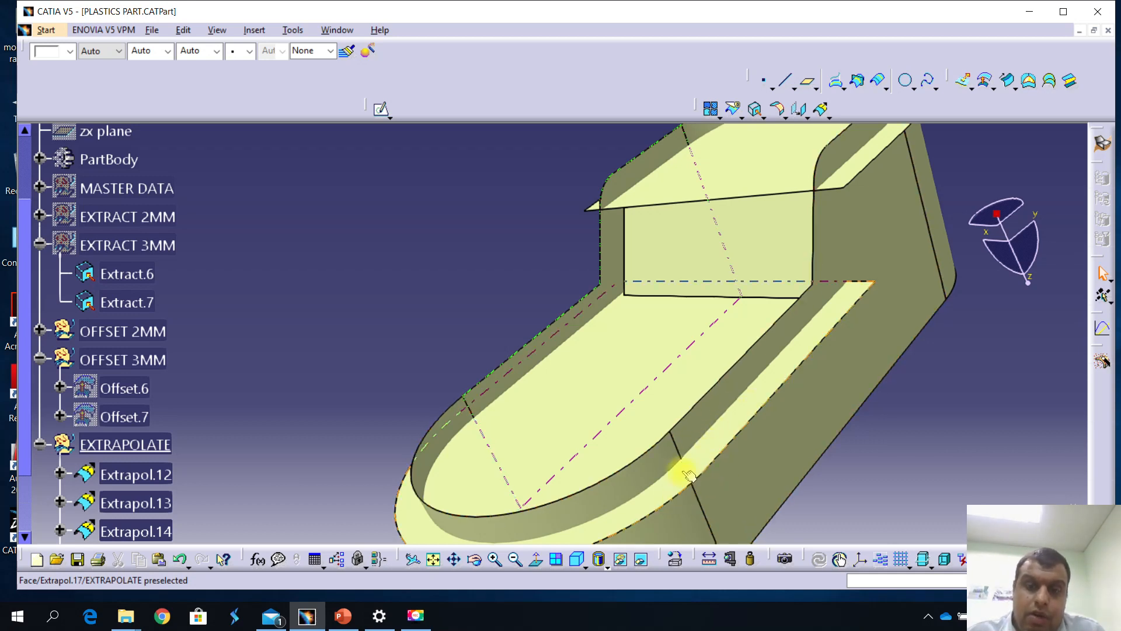
middle_click_drag(658, 423, 794, 169)
left_click(823, 110)
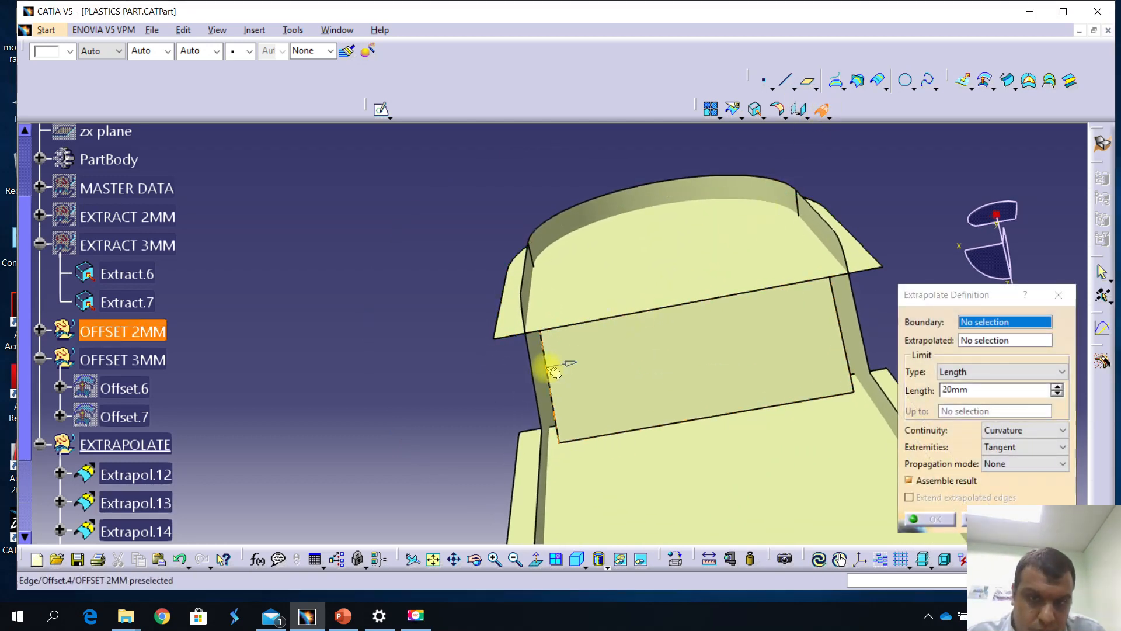
left_click(548, 367)
left_click(632, 356)
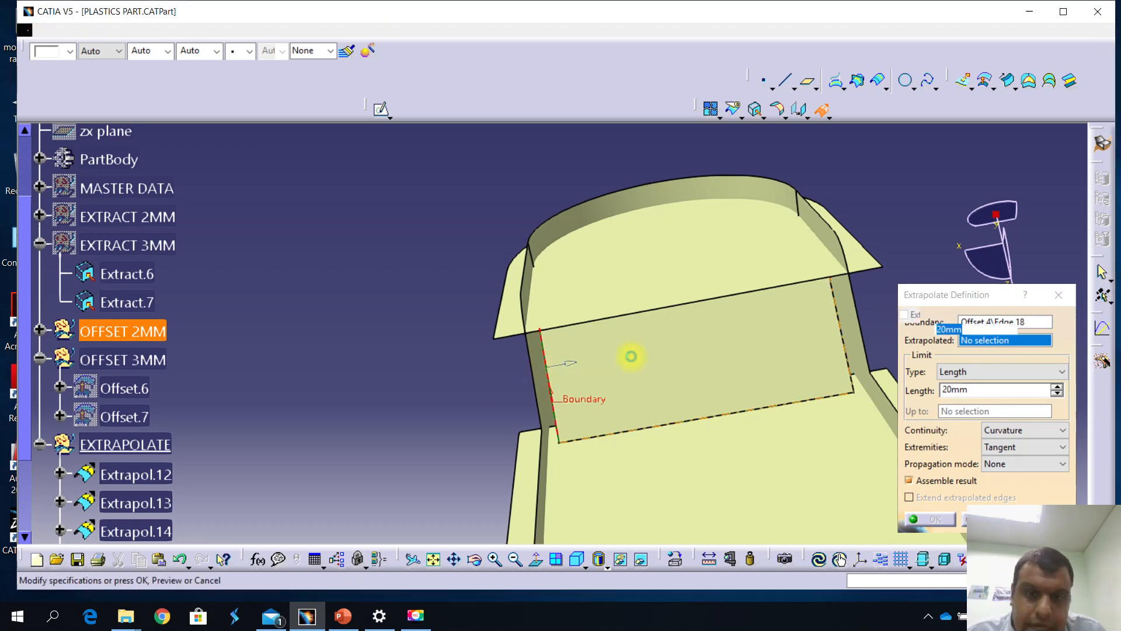
left_click(991, 466)
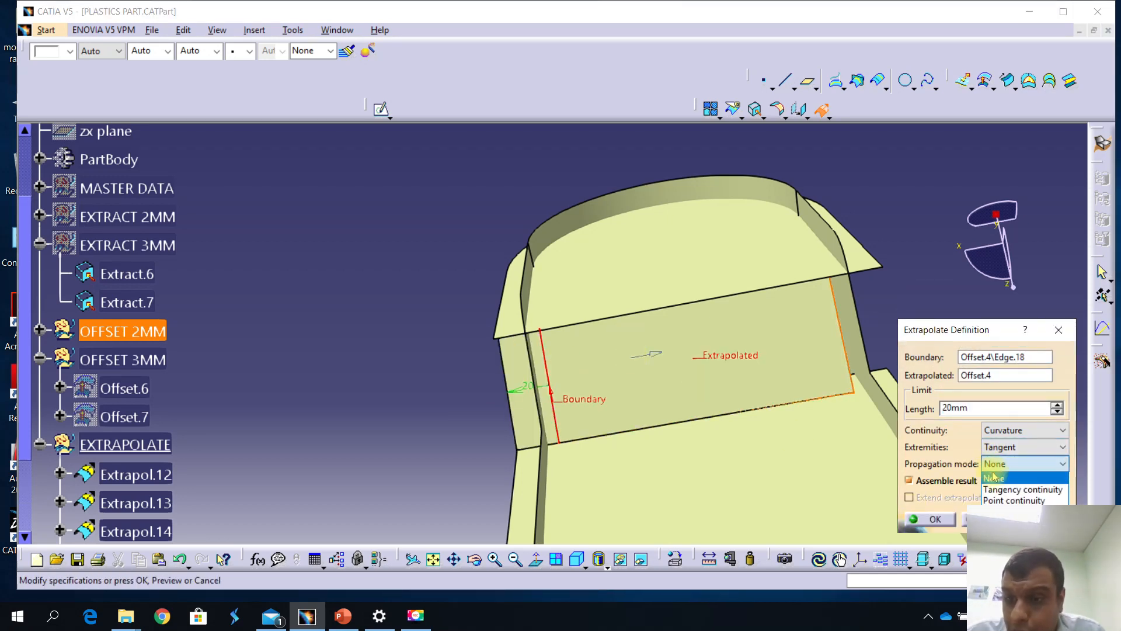
left_click(1007, 499)
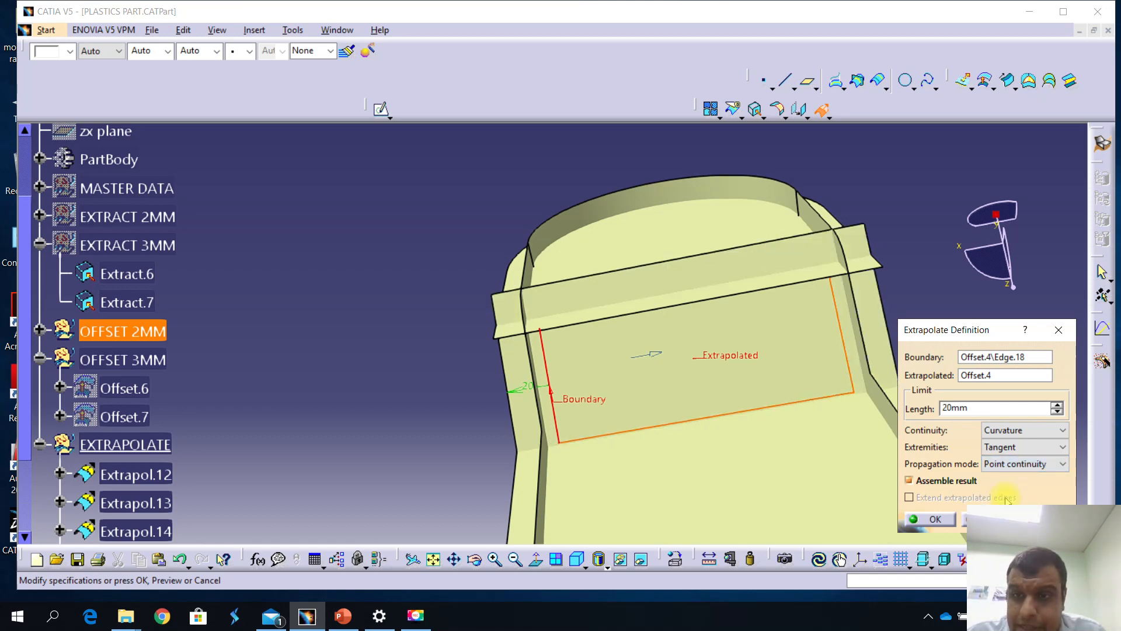
left_click(935, 520)
Check the extrapolated surfaces all around and collapse the EXTRAPOLATE geometrical set in the tree.
mouse_move(619, 351)
middle_mouse_down()
mouse_move(643, 405)
mouse_move(564, 453)
mouse_move(726, 358)
mouse_move(518, 418)
mouse_move(638, 376)
mouse_move(611, 371)
middle_mouse_up()
mouse_move(523, 418)
middle_mouse_down()
mouse_move(498, 386)
mouse_move(513, 408)
mouse_move(517, 400)
middle_mouse_up()
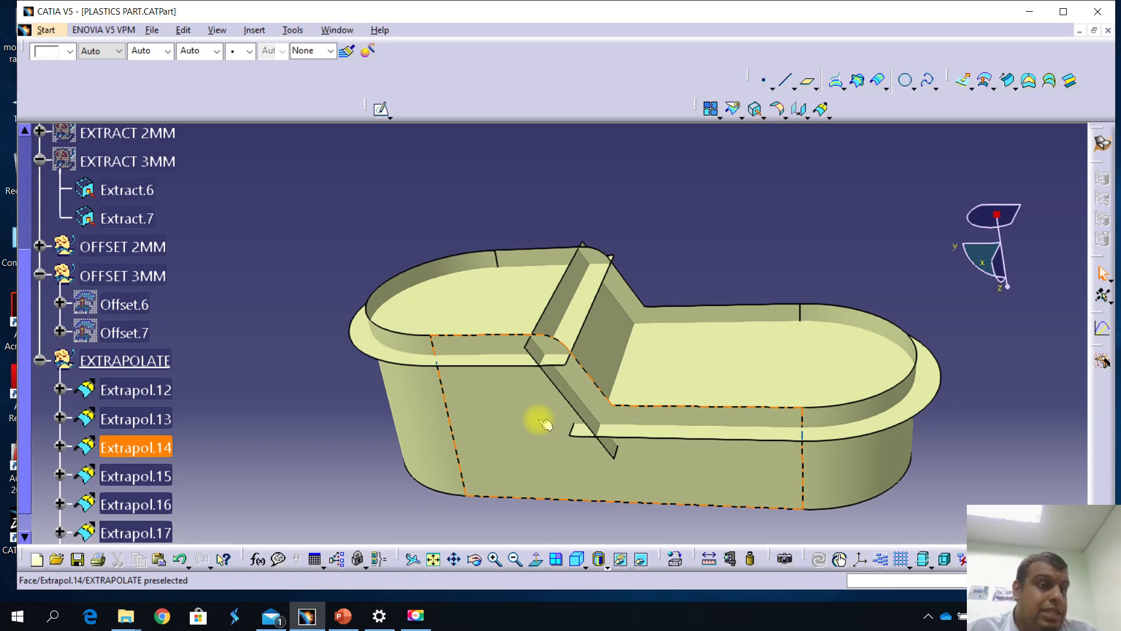
scroll(58, 374, "down", 1)
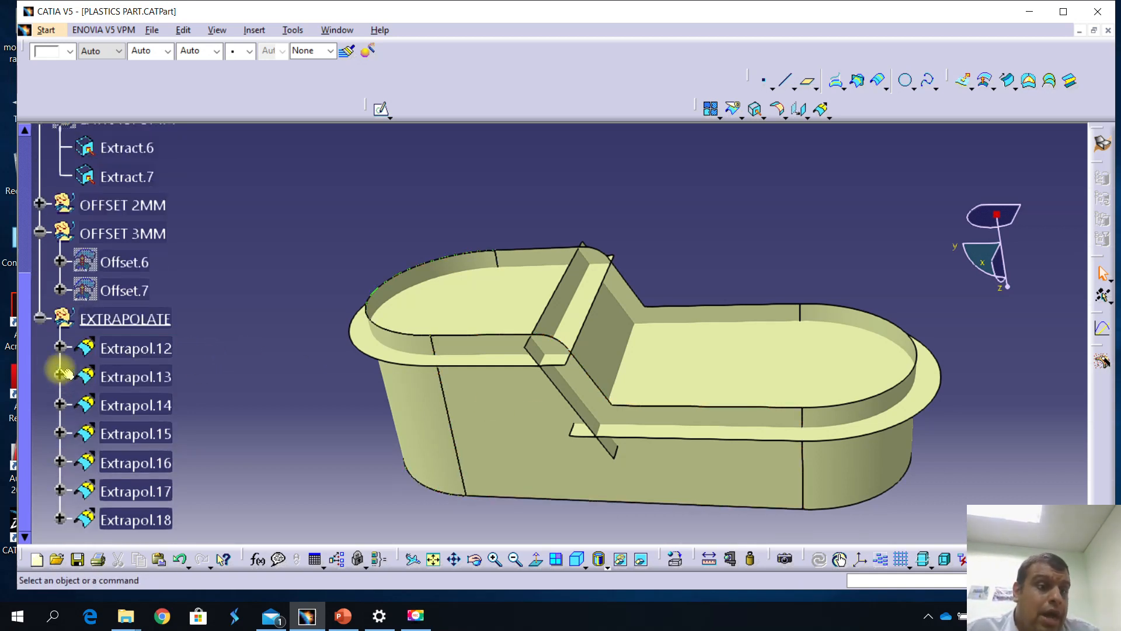
left_click(40, 318)
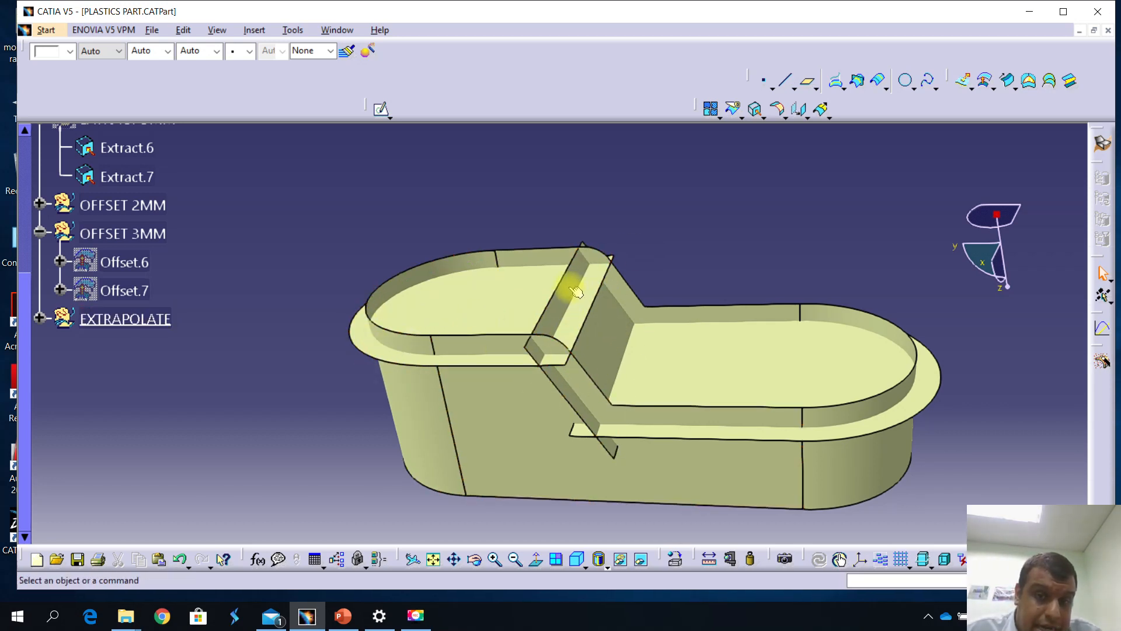
Insert a new geometrical set named SPLIT under Part1.
middle_click_drag(541, 341, 575, 346)
middle_click_drag(539, 389, 664, 344)
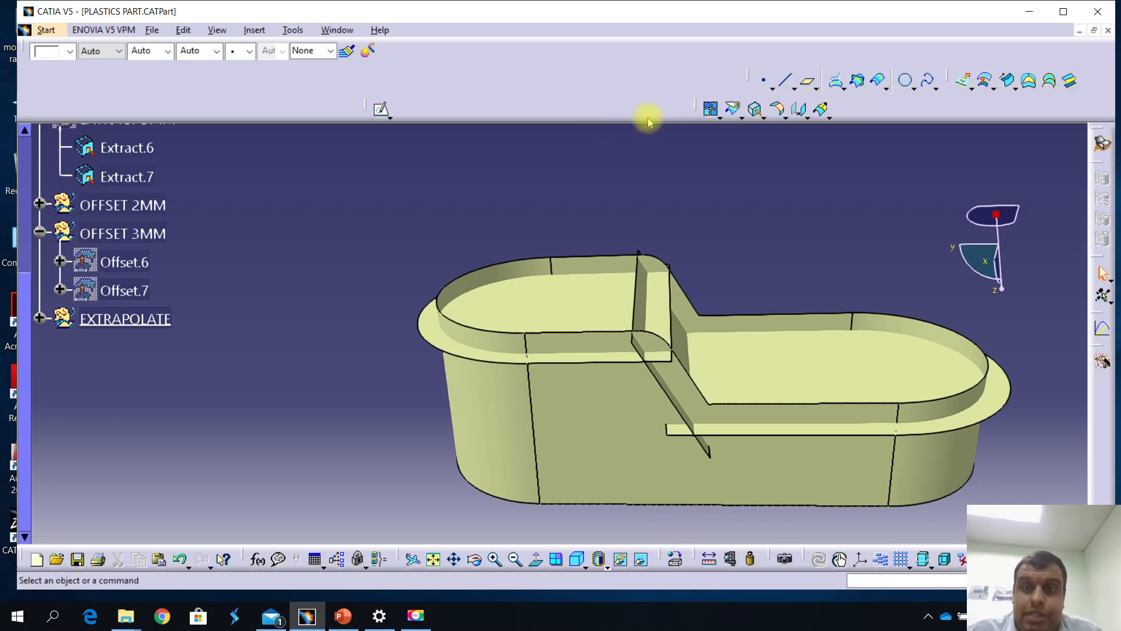
left_click(255, 30)
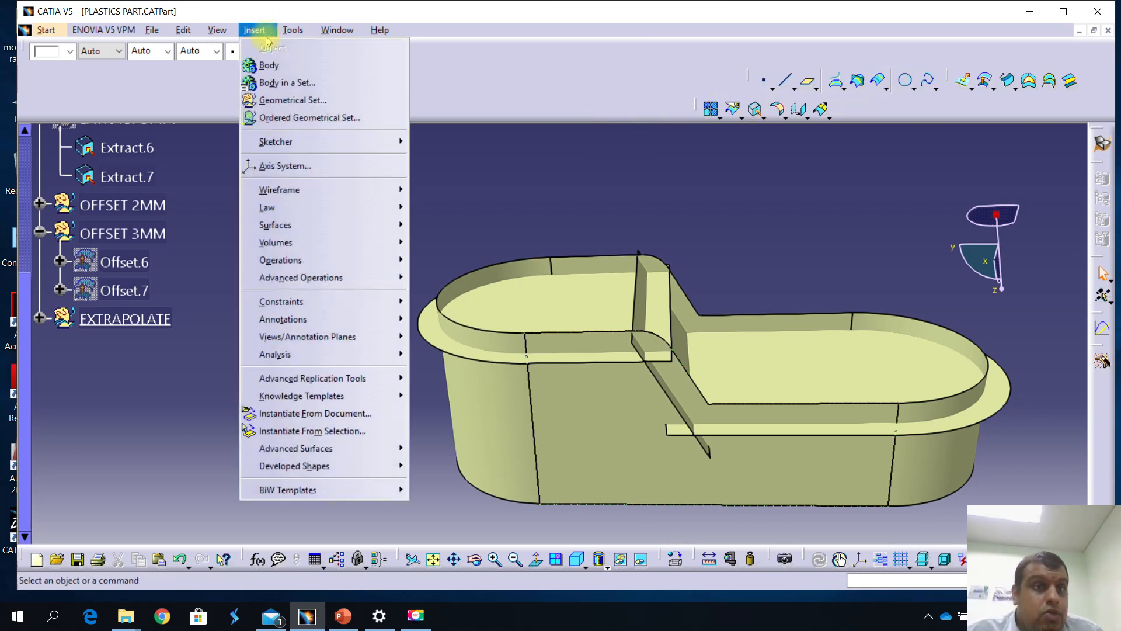
left_click(291, 101)
type("S")
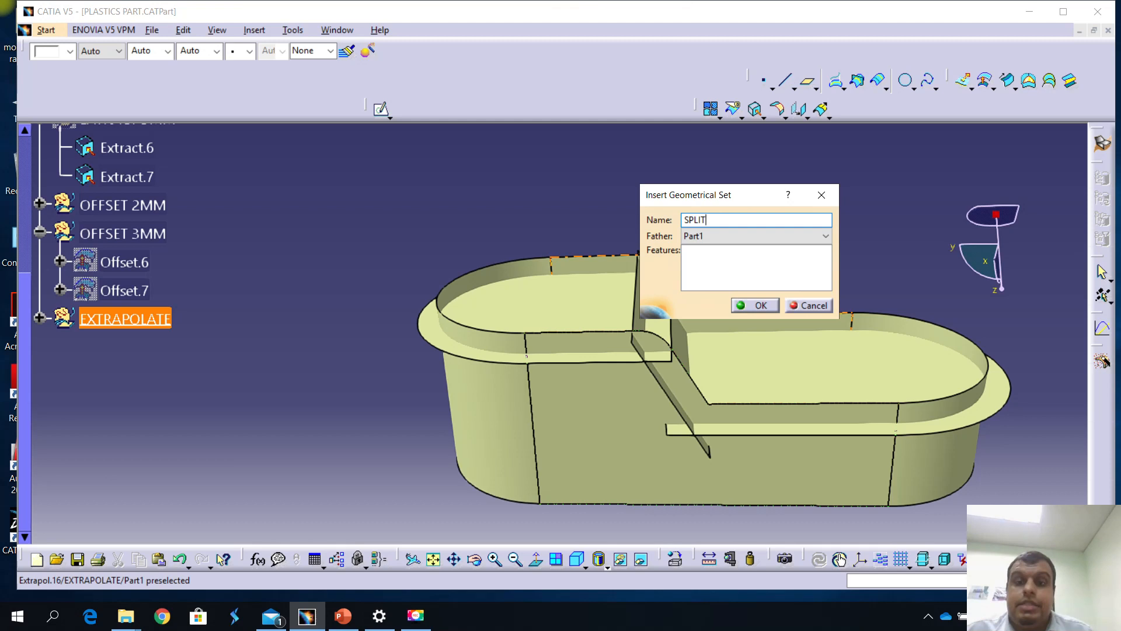
type("PLIT")
left_click(755, 305)
middle_click_drag(496, 409, 601, 397)
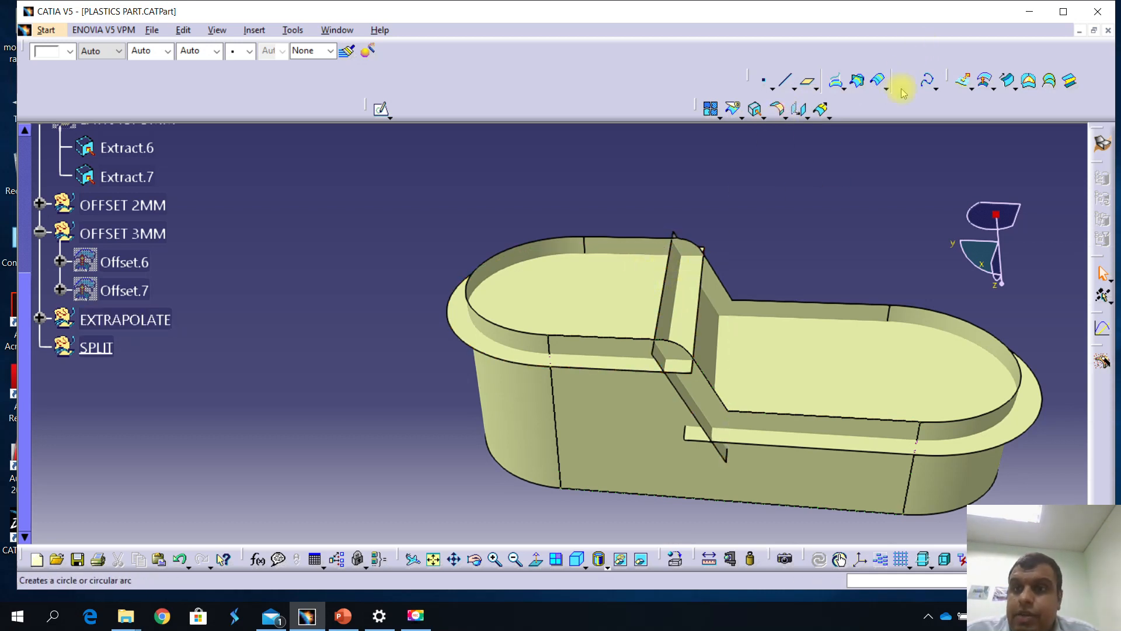
Split the extrapolated upper top face with the sloped face, removing the portion that extends beyond the slope.
left_click(734, 108)
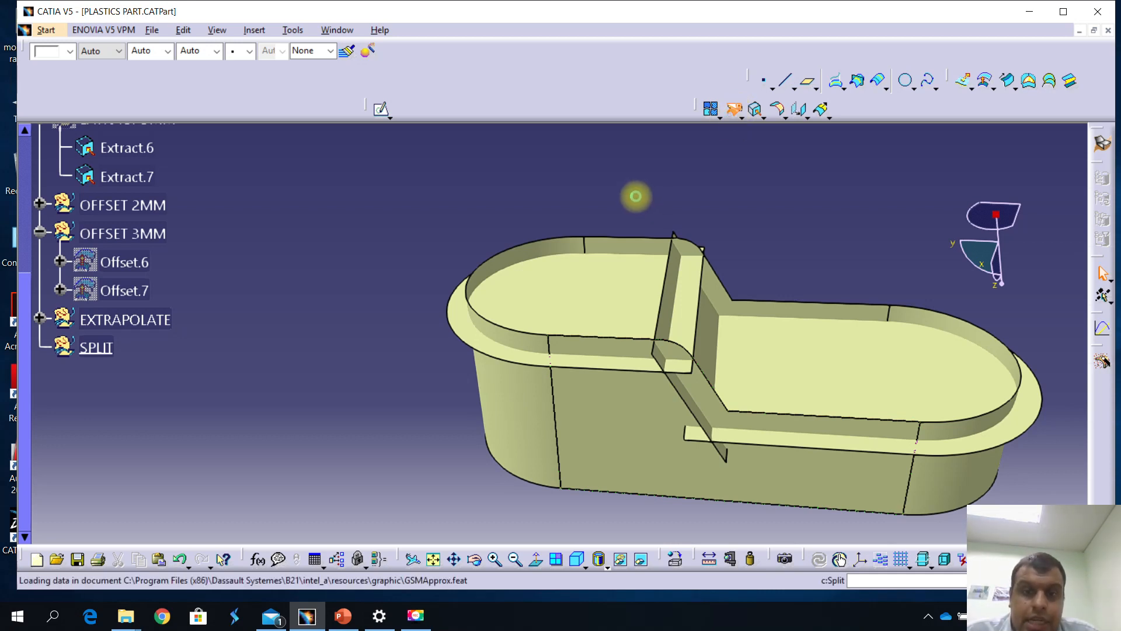
left_click(610, 277)
middle_click_drag(751, 195, 671, 180)
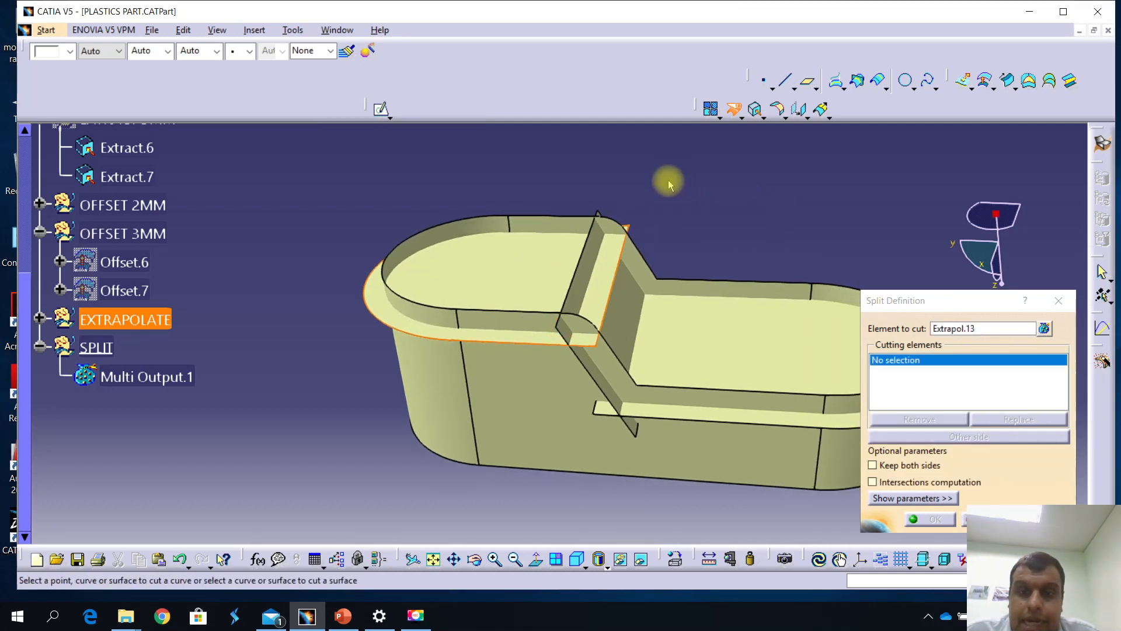
left_click(596, 267)
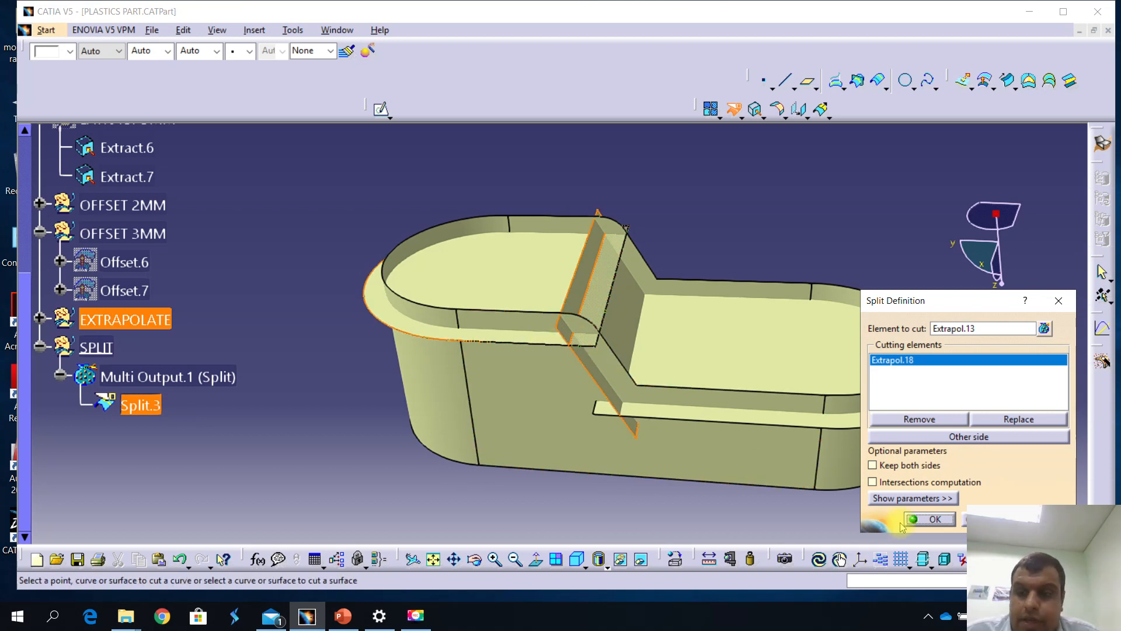
left_click(928, 519)
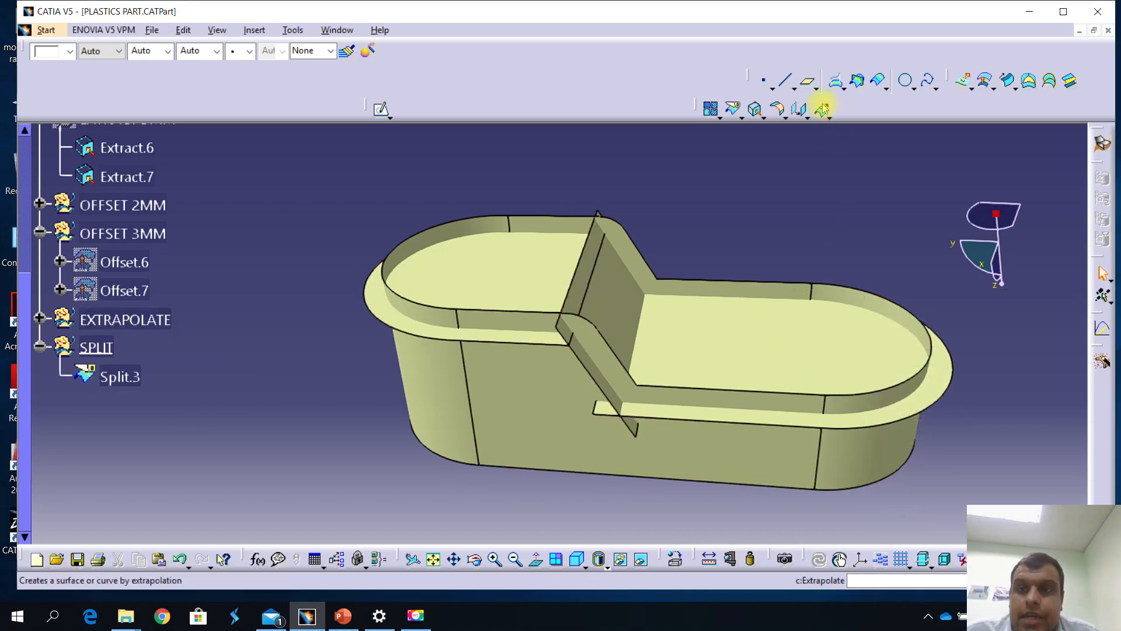
Split the upper top face again with the straight side wall Extrapol.14, trimming off its overhang past that wall.
left_click(733, 108)
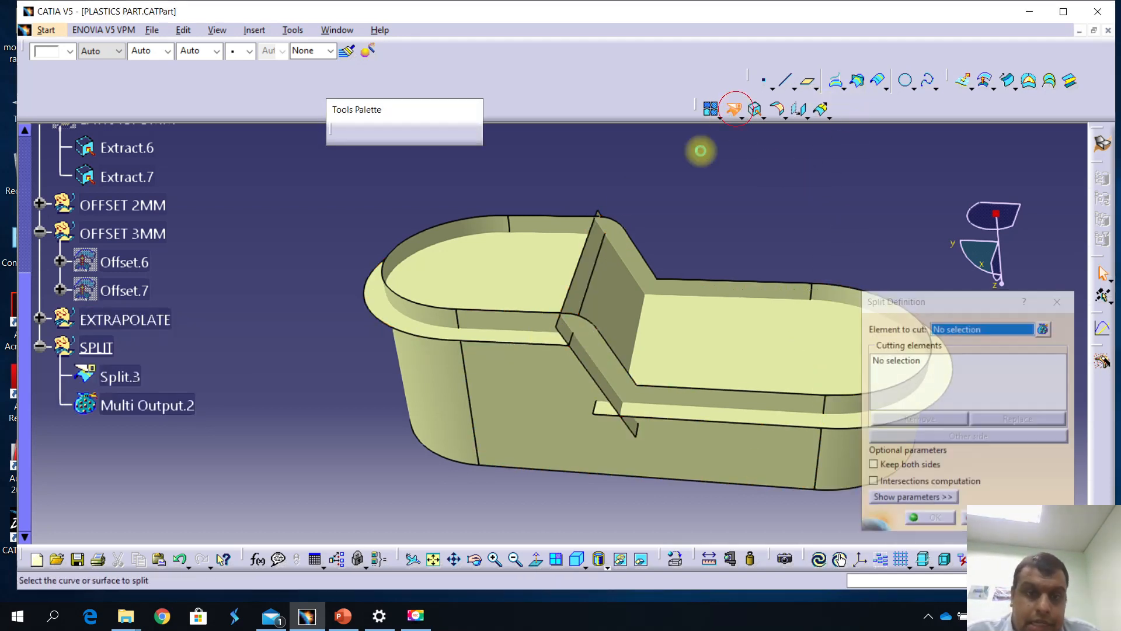
left_click(450, 295)
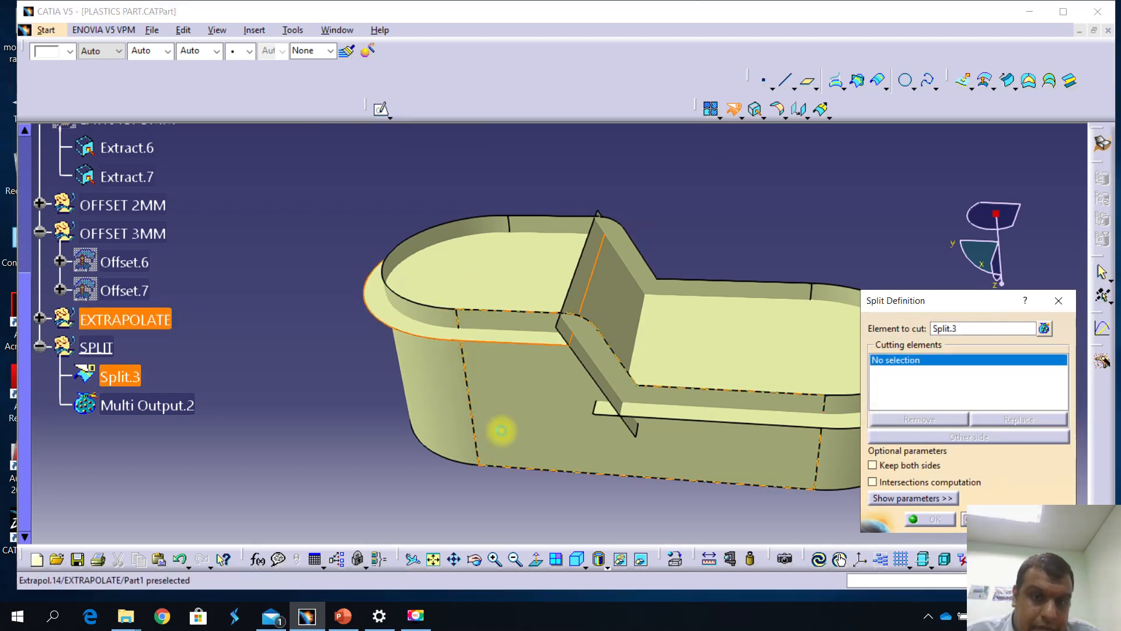
left_click(511, 431)
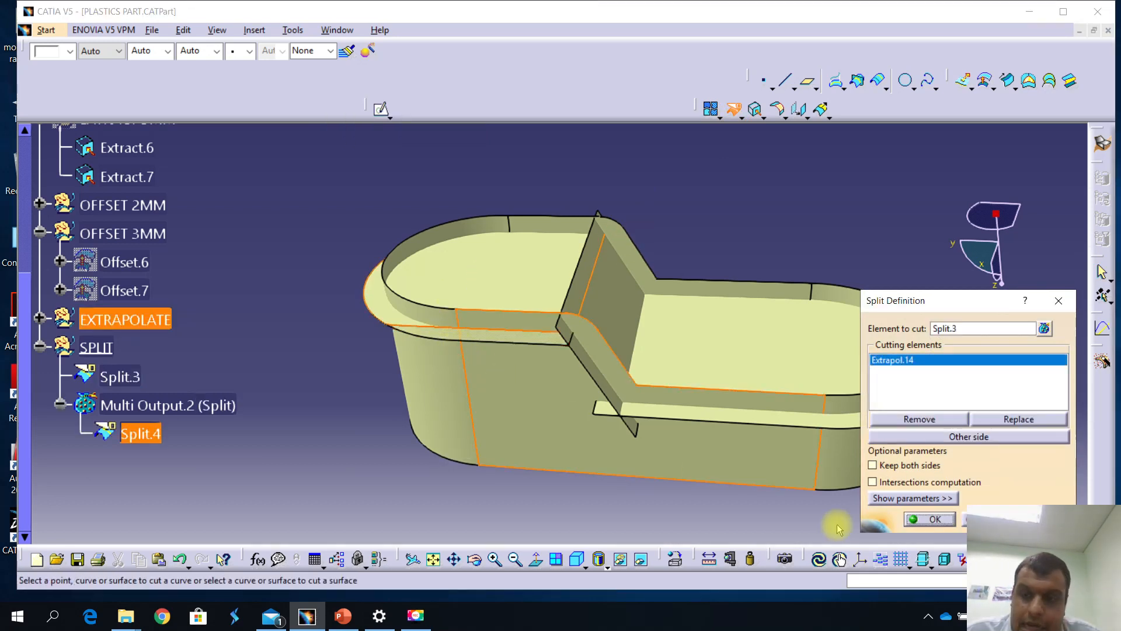
left_click(925, 518)
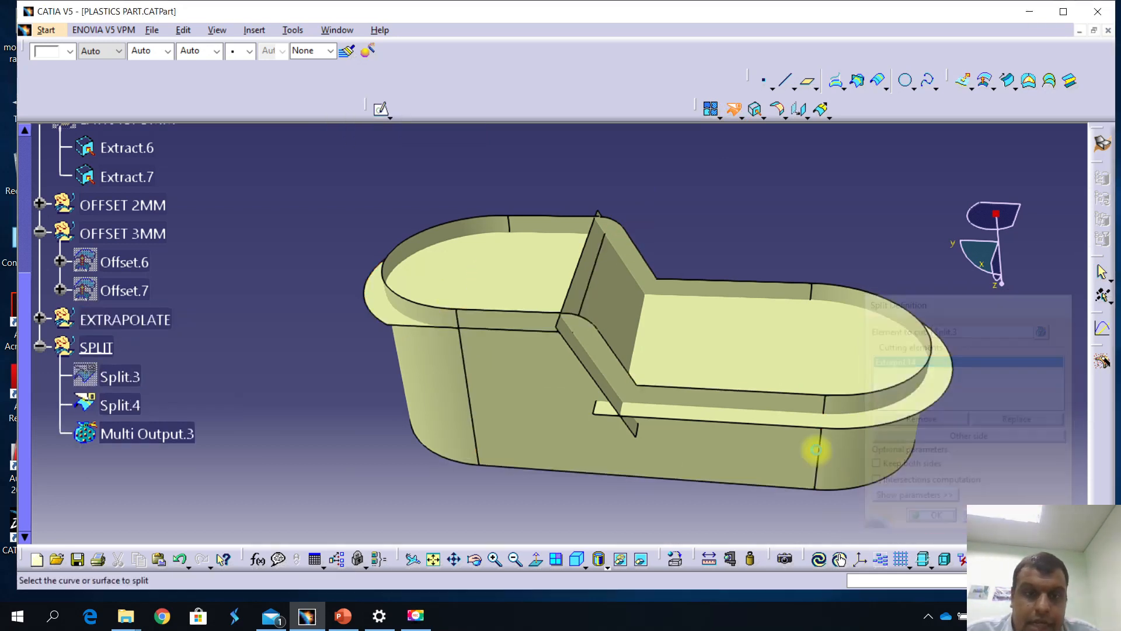
Split the upper top face with the rounded end wall Extrapol.12, switching to the other side to keep the portion inside the walls.
left_click(391, 316)
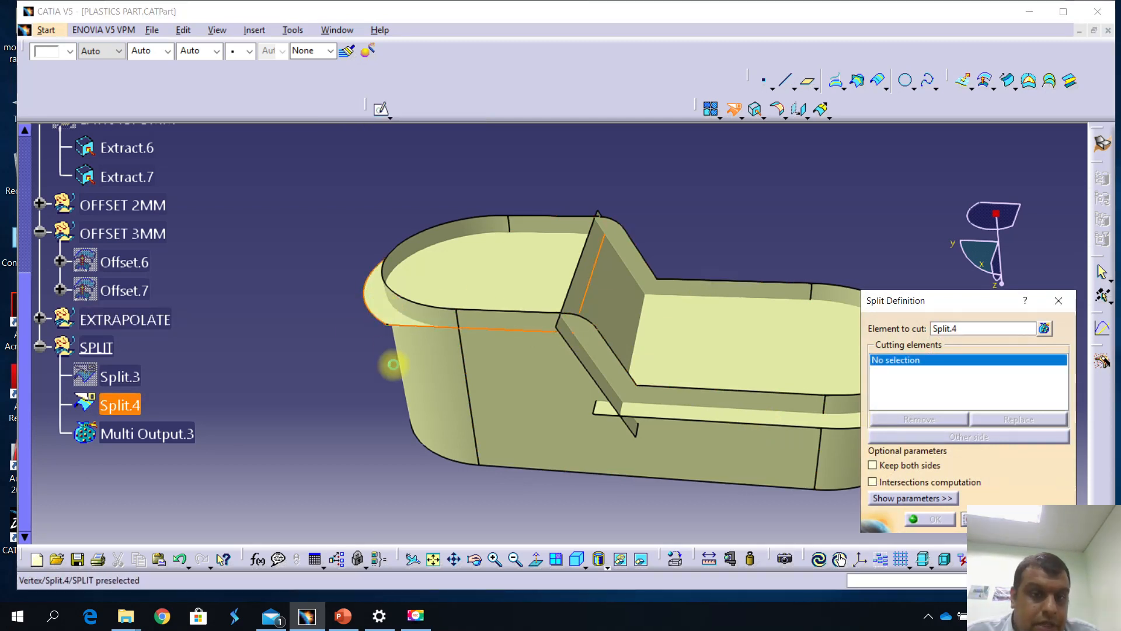
left_click(433, 396)
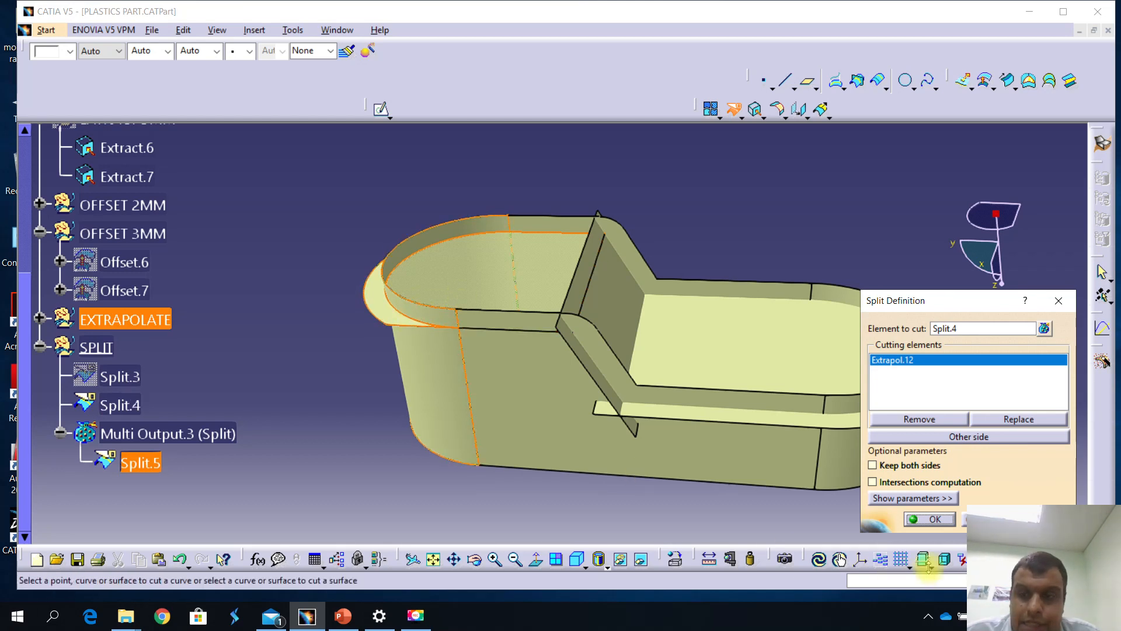
left_click(932, 435)
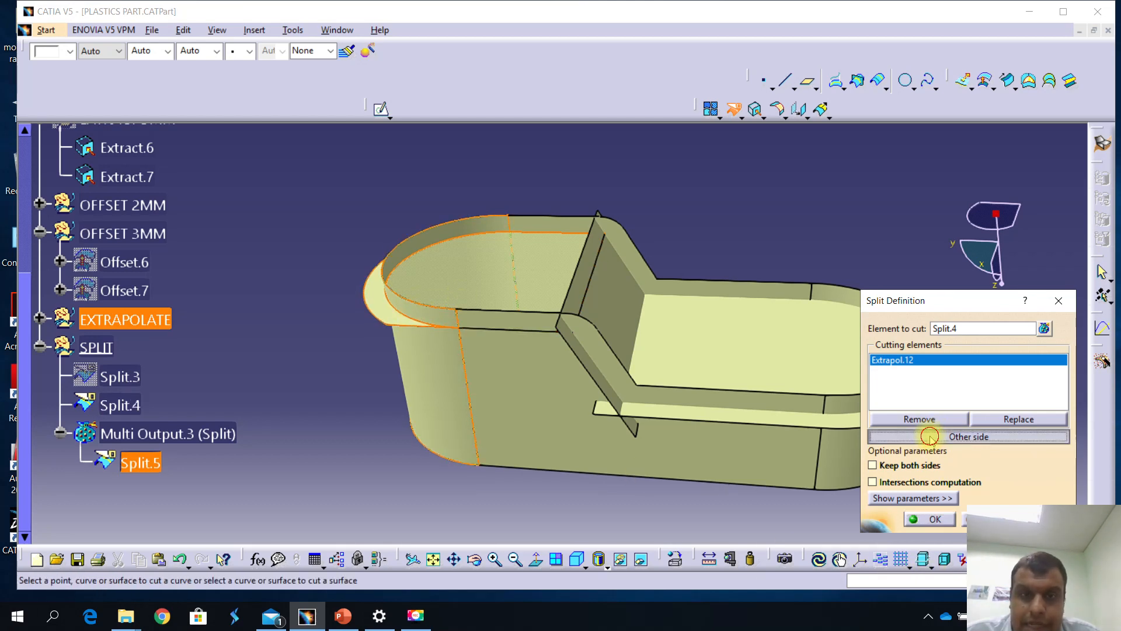
left_click(932, 519)
Split the extrapolated sloped face with the trimmed upper top face, switching to the other side to keep the portion below it.
mouse_move(450, 383)
middle_mouse_down()
mouse_move(726, 403)
mouse_move(402, 374)
mouse_move(462, 383)
middle_mouse_up()
middle_click_drag(546, 441, 554, 366)
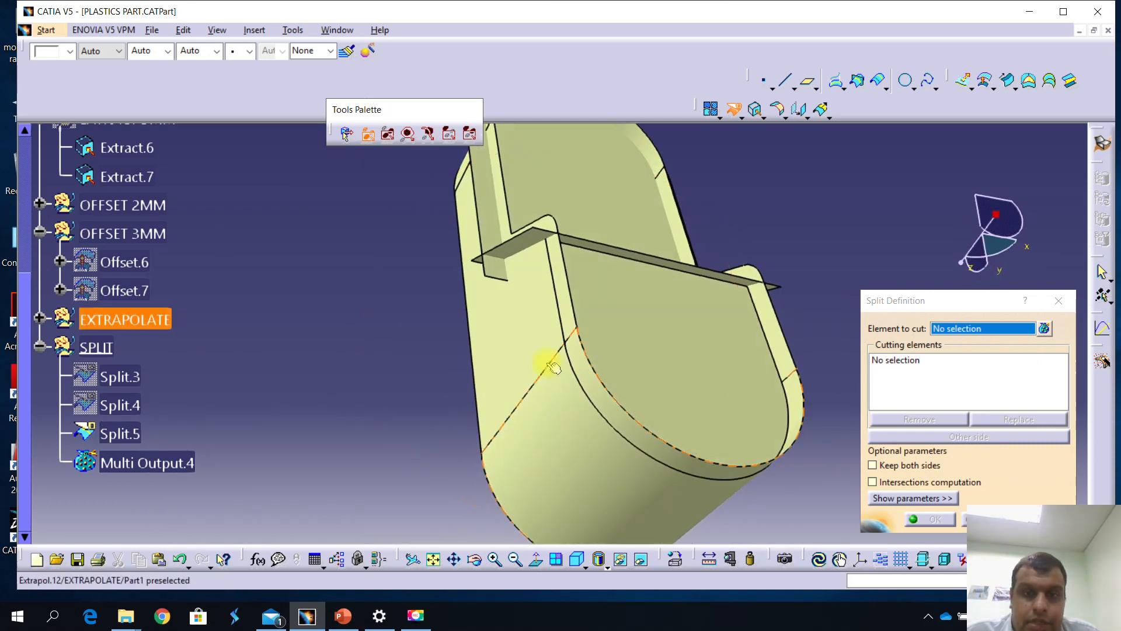
middle_click_drag(556, 325, 468, 307)
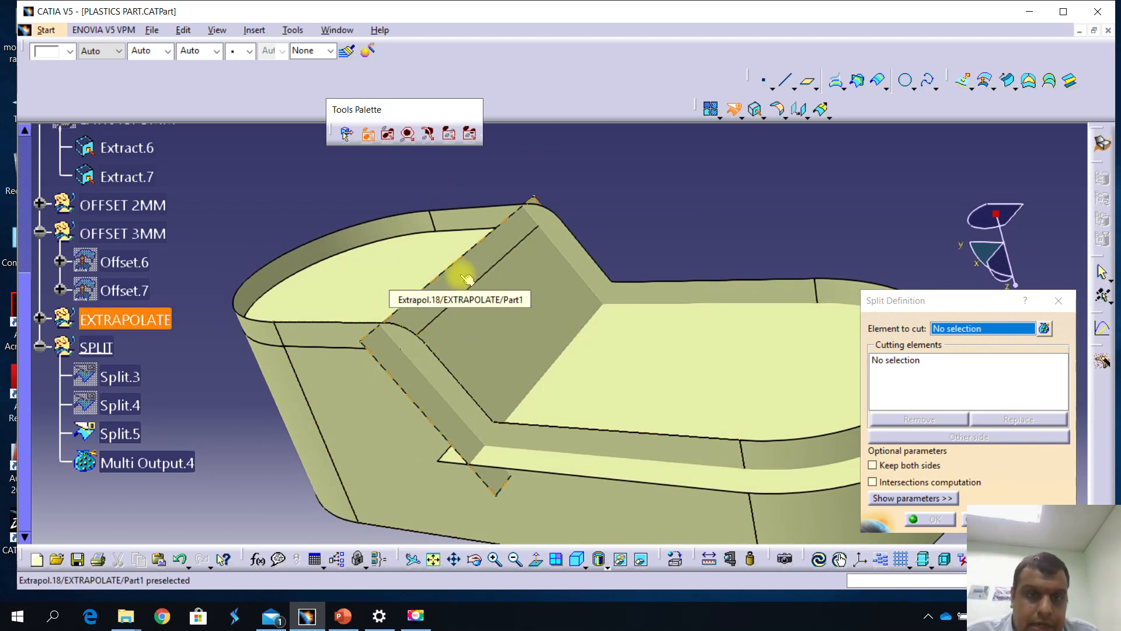
left_click(467, 280)
left_click(392, 269)
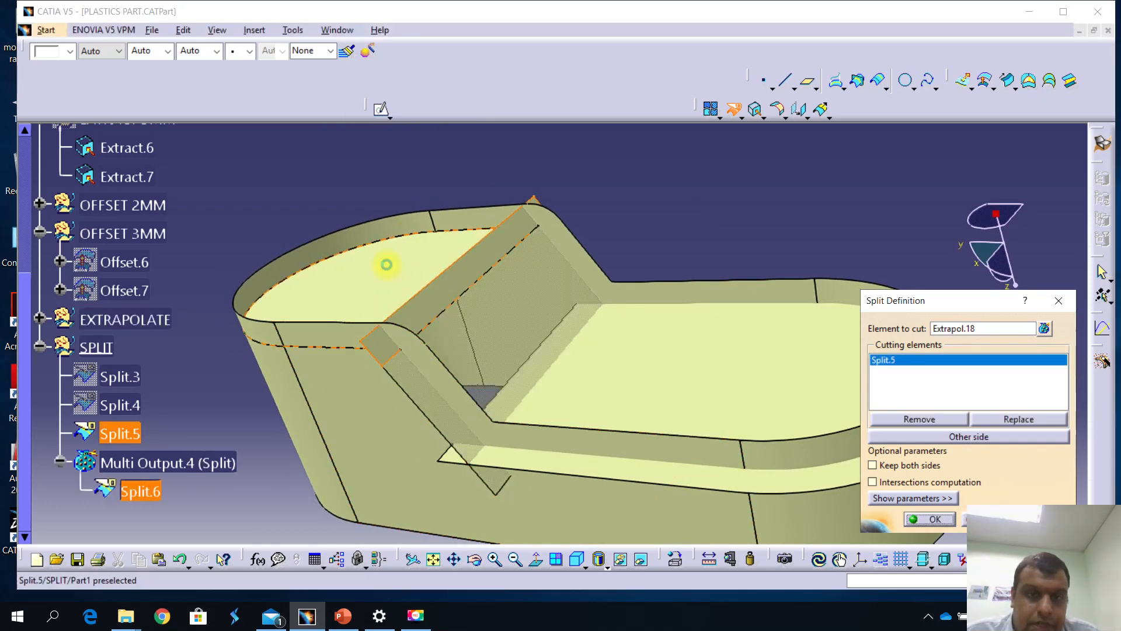
left_click(920, 437)
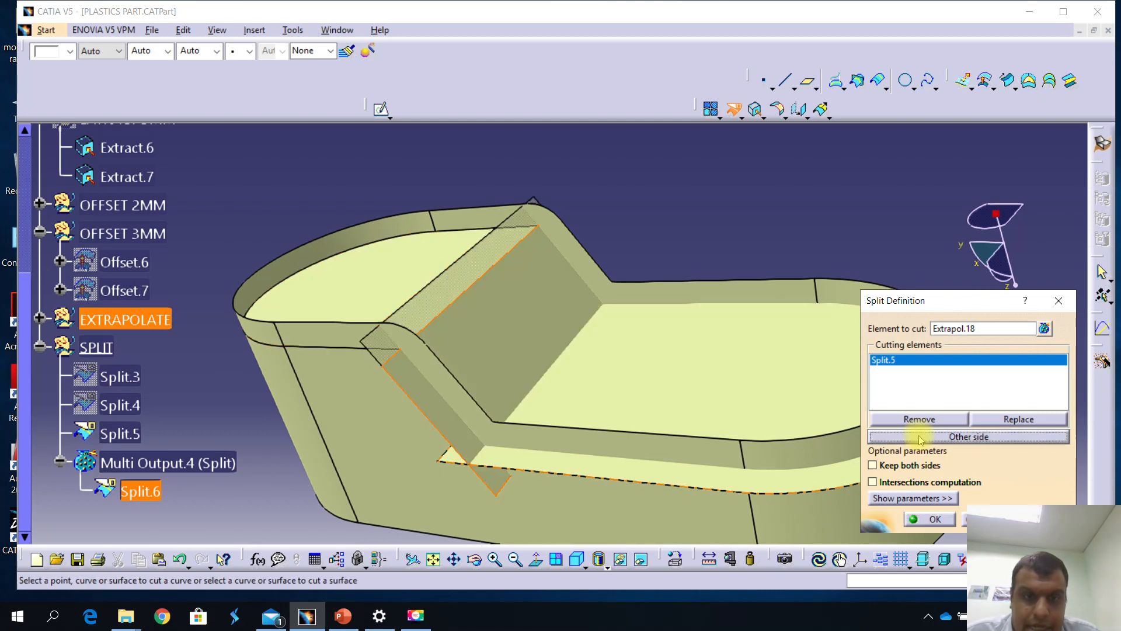
left_click(925, 519)
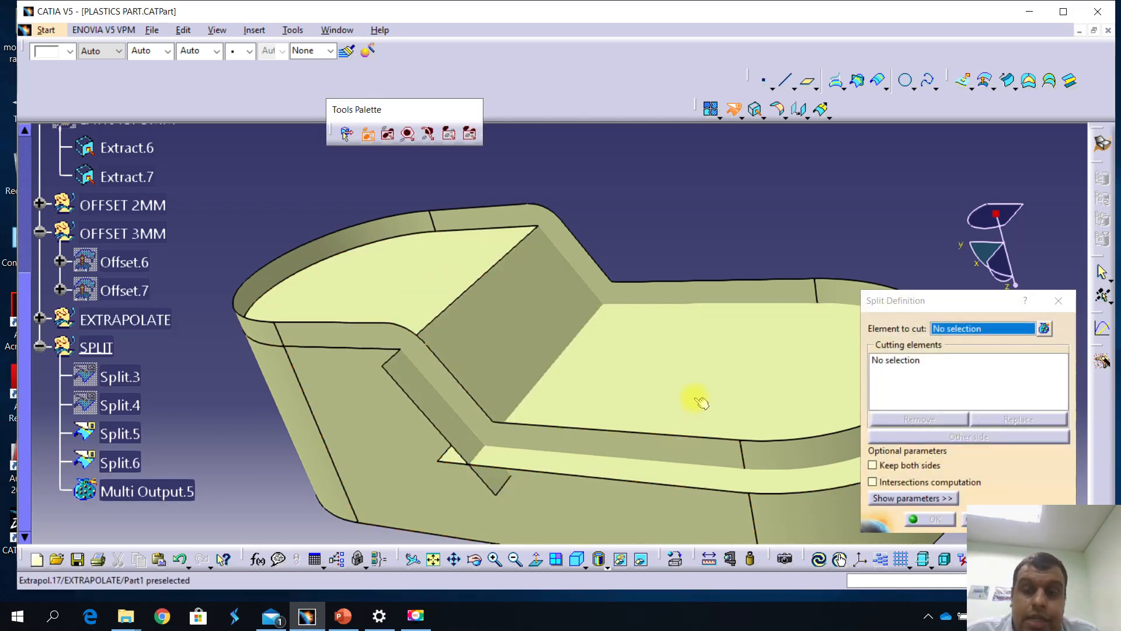
Split the sloped face with the straight side wall Extrapol.14, removing the strip that sticks out past the wall.
left_click(521, 341)
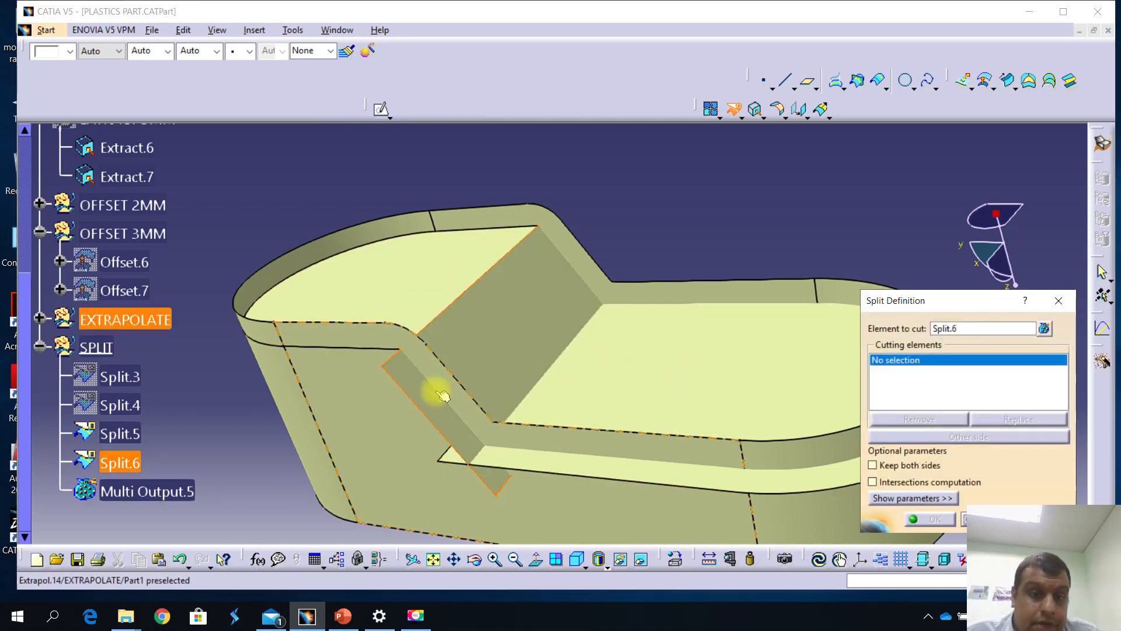
left_click(412, 415)
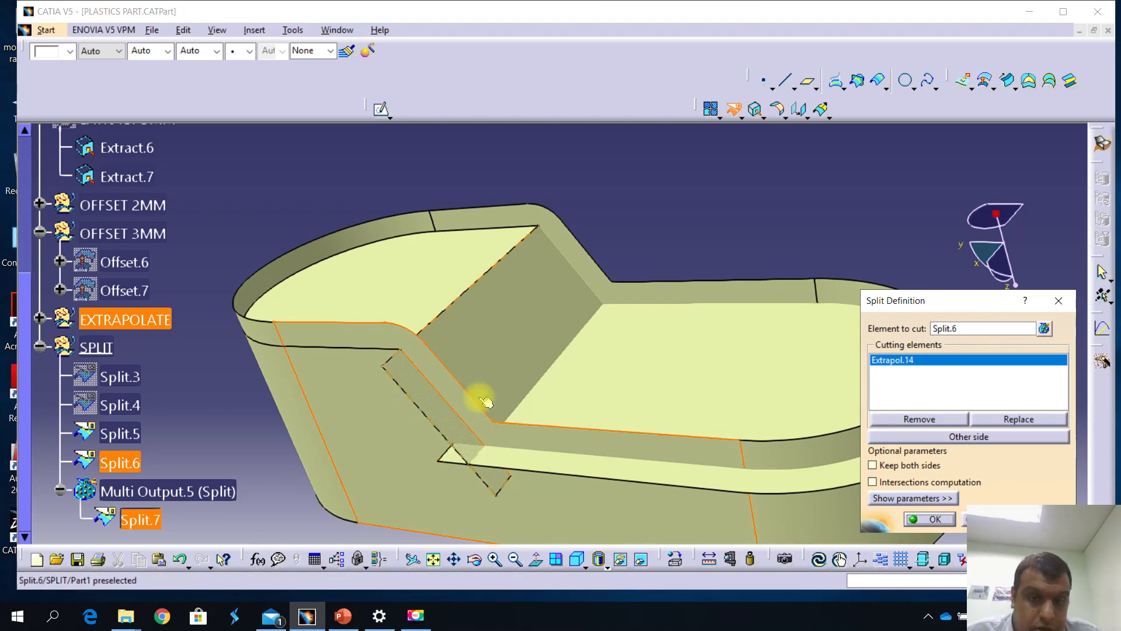
left_click(928, 519)
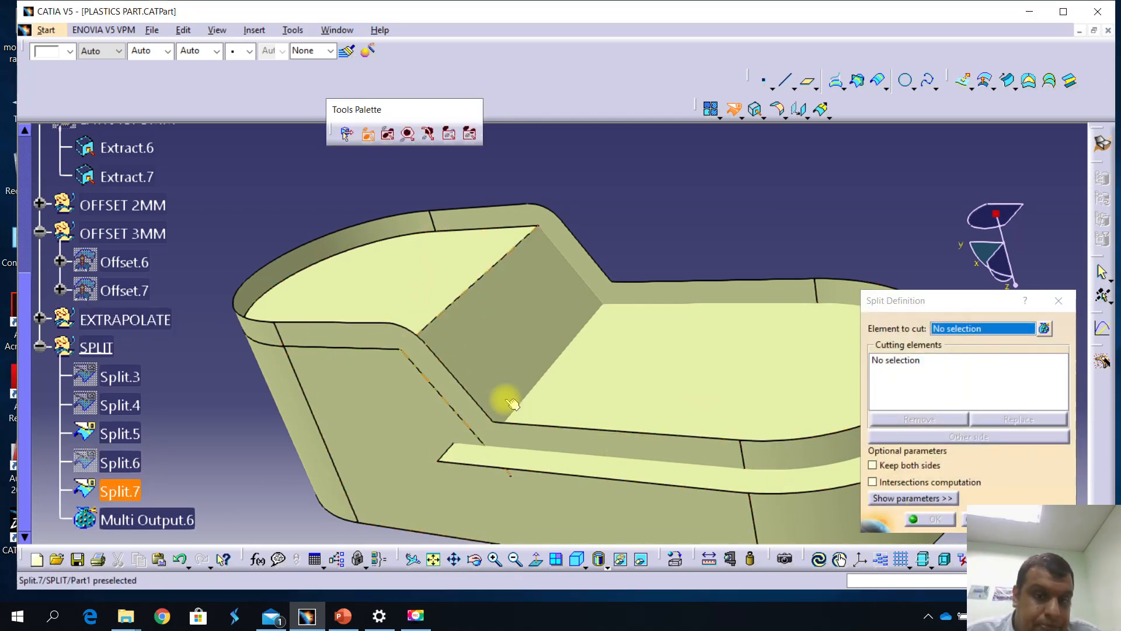
Split the sloped face with the opposite side wall Extrapol.16, switching to the other side to keep the portion between the walls.
middle_click_drag(508, 358, 603, 306)
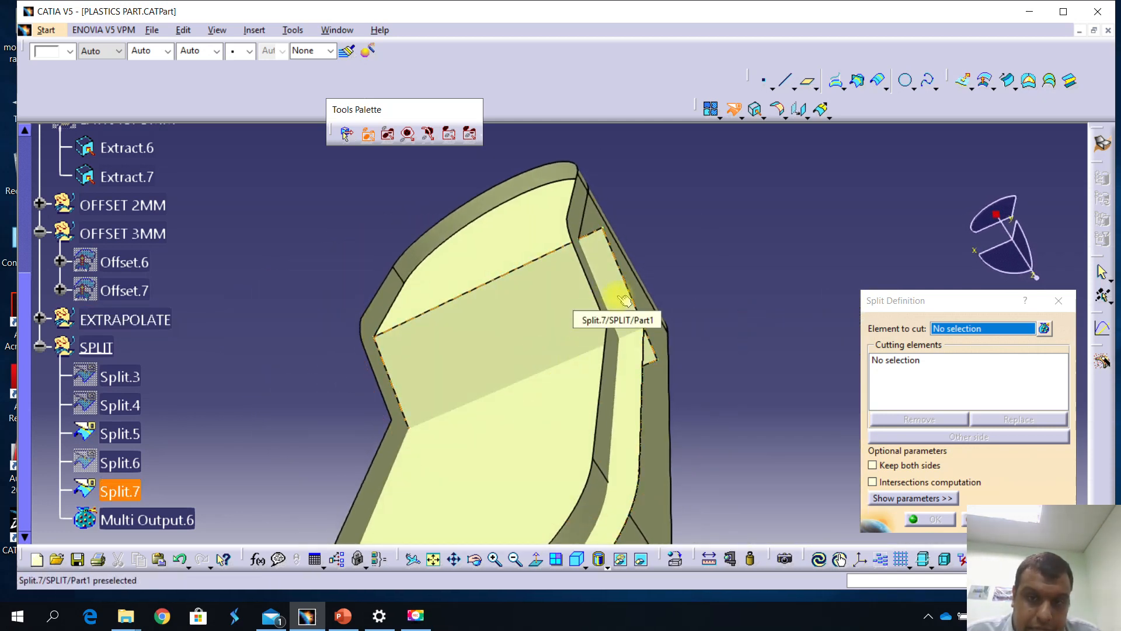
left_click(622, 298)
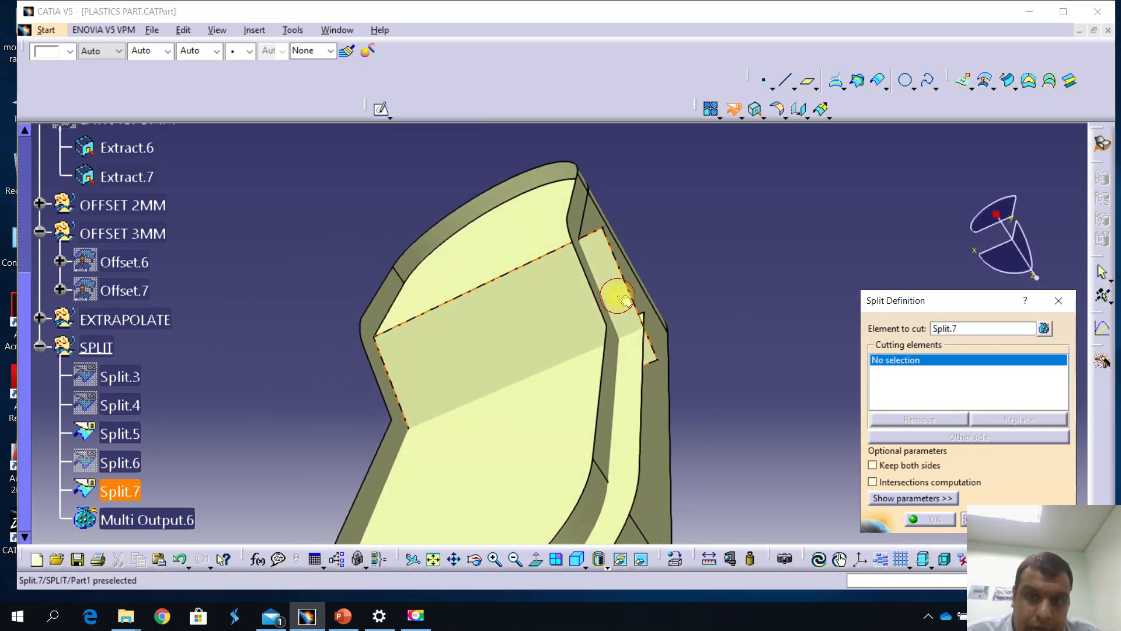
left_click(660, 401)
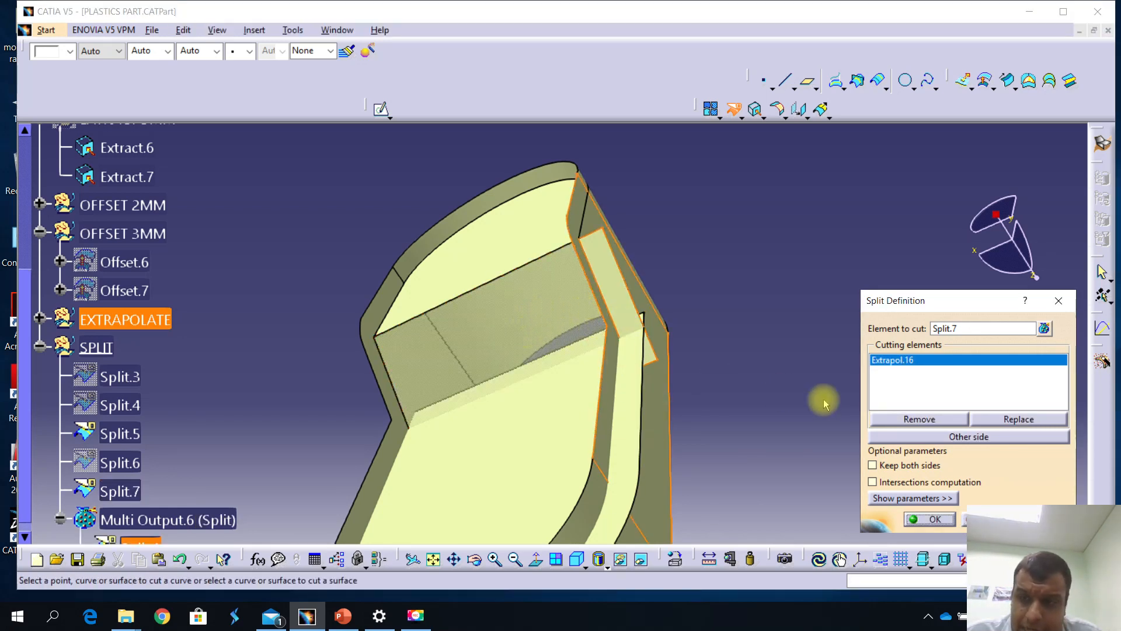
left_click(900, 436)
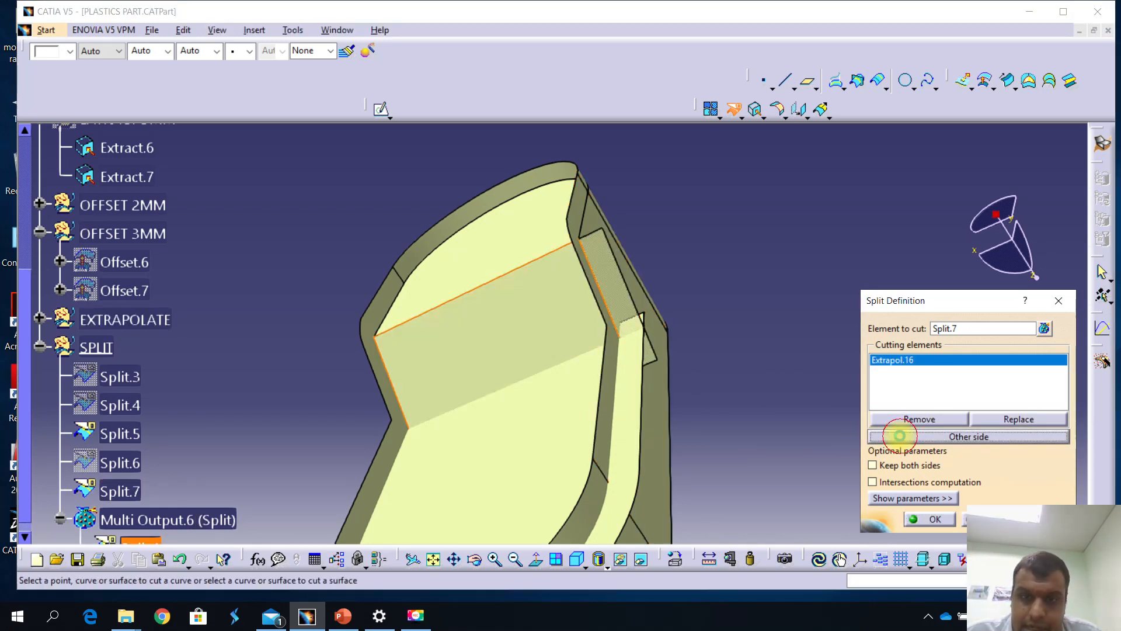
left_click(923, 518)
Split the sloped face with the extrapolated lower top face, removing the portion that extends below it.
middle_click_drag(613, 425, 502, 290)
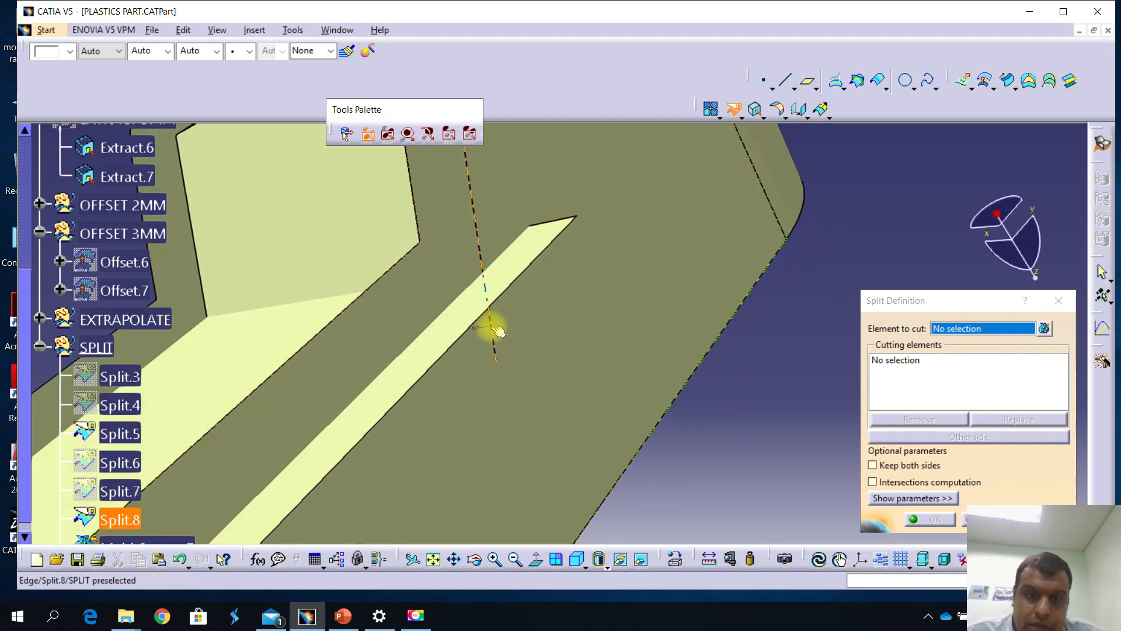
left_click(347, 221)
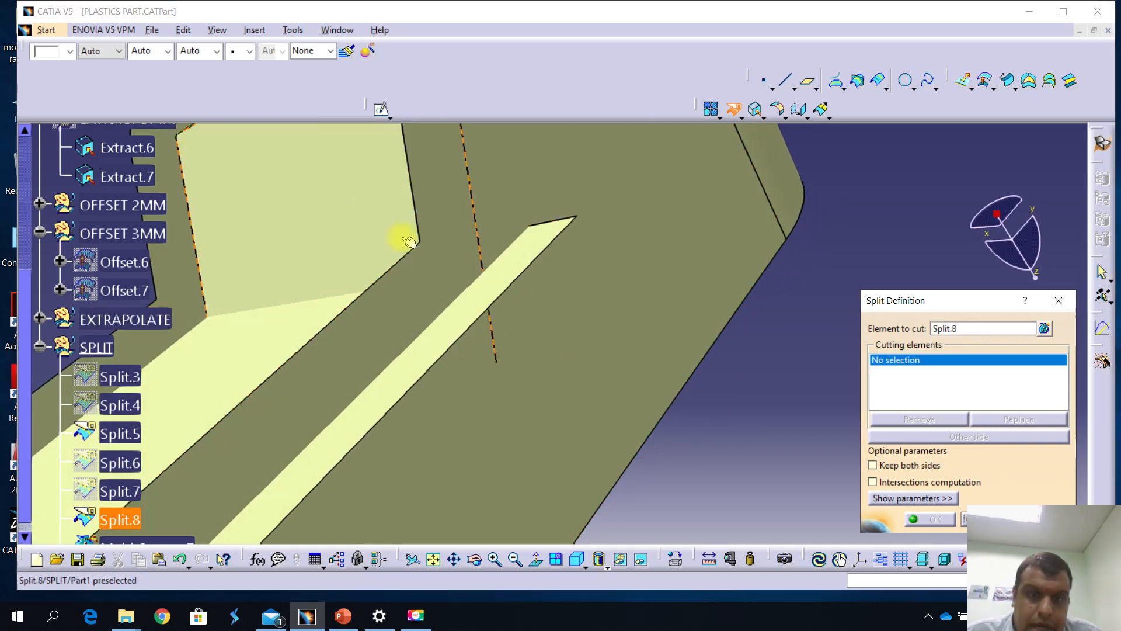
left_click(519, 262)
middle_click_drag(435, 344, 409, 338)
left_click(928, 519)
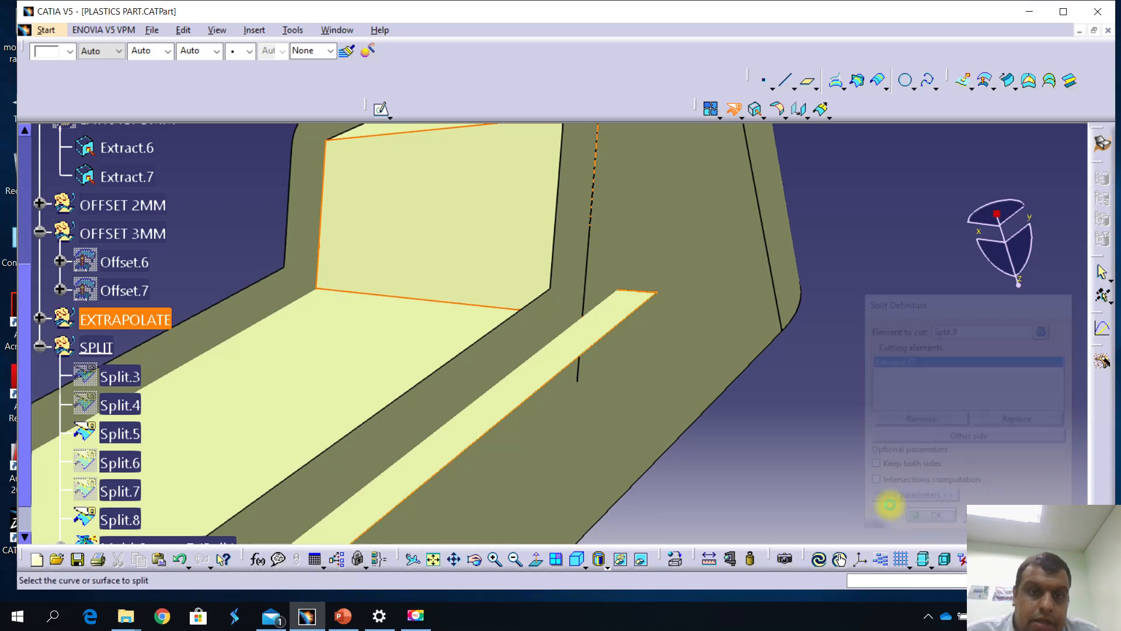
Split the extrapolated lower top face with the straight side wall Extrapol.14, trimming the overhang along that side.
middle_click_drag(475, 351, 403, 431)
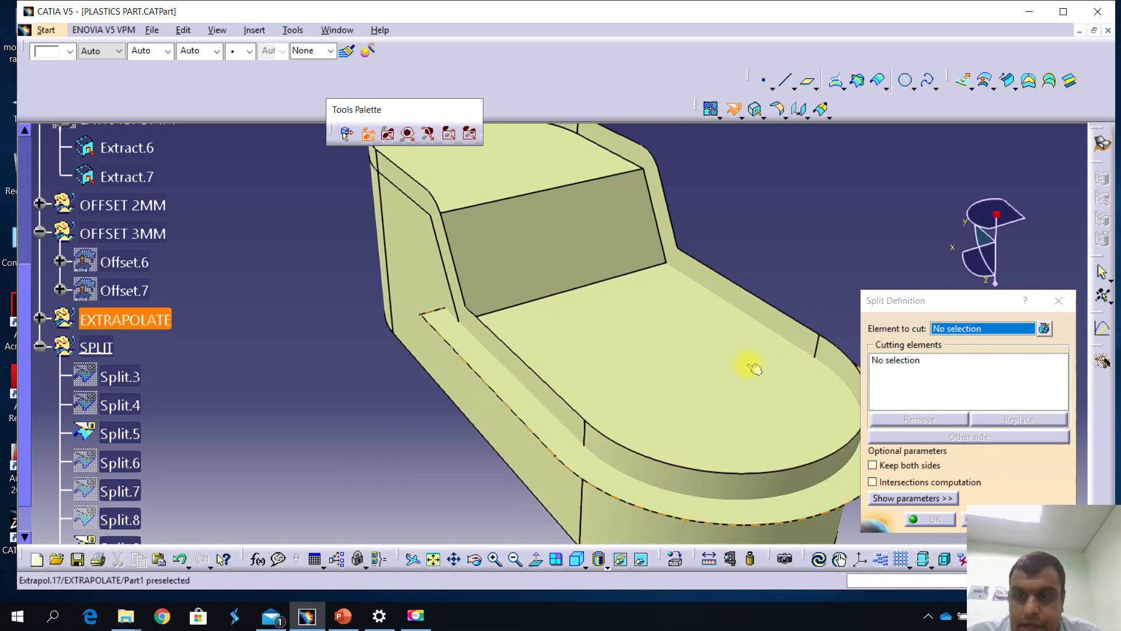
left_click(673, 373)
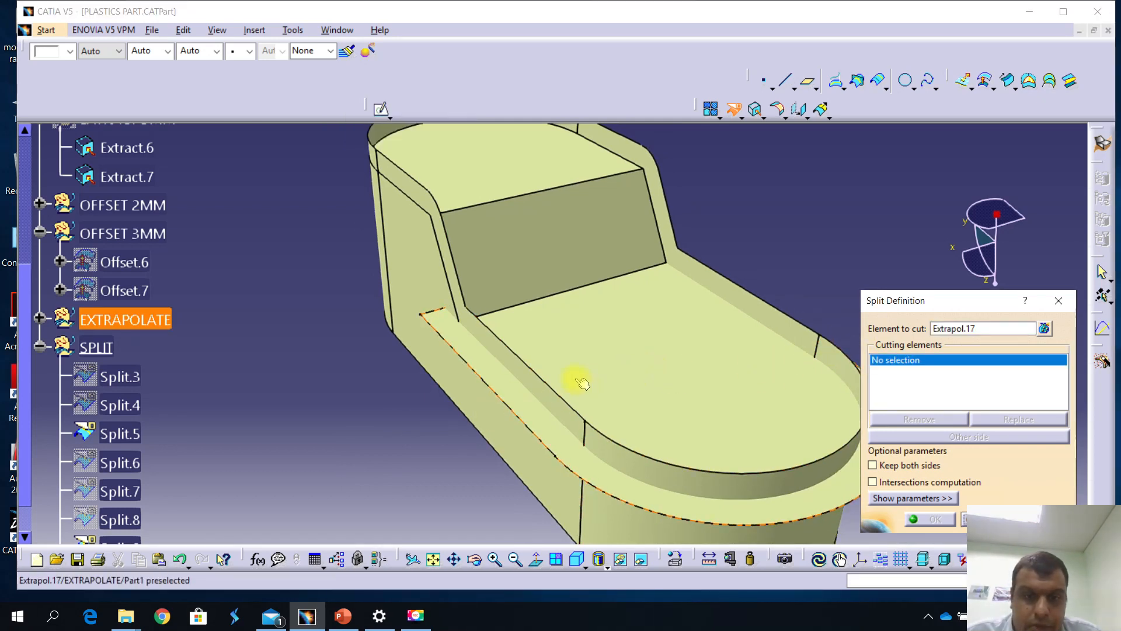
left_click(548, 394)
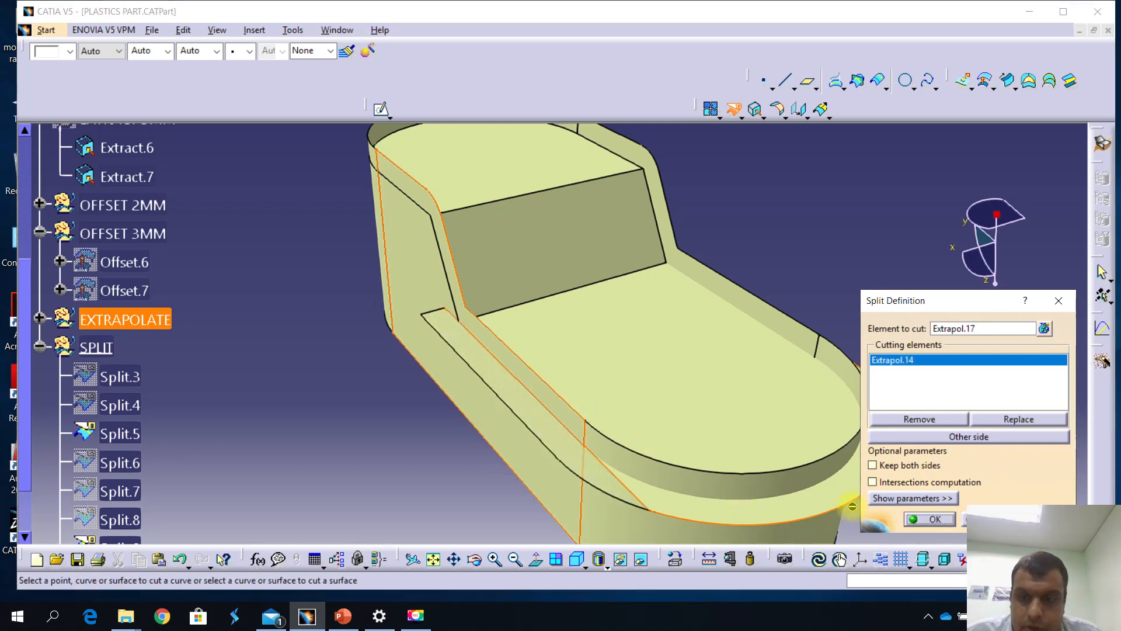
left_click(934, 519)
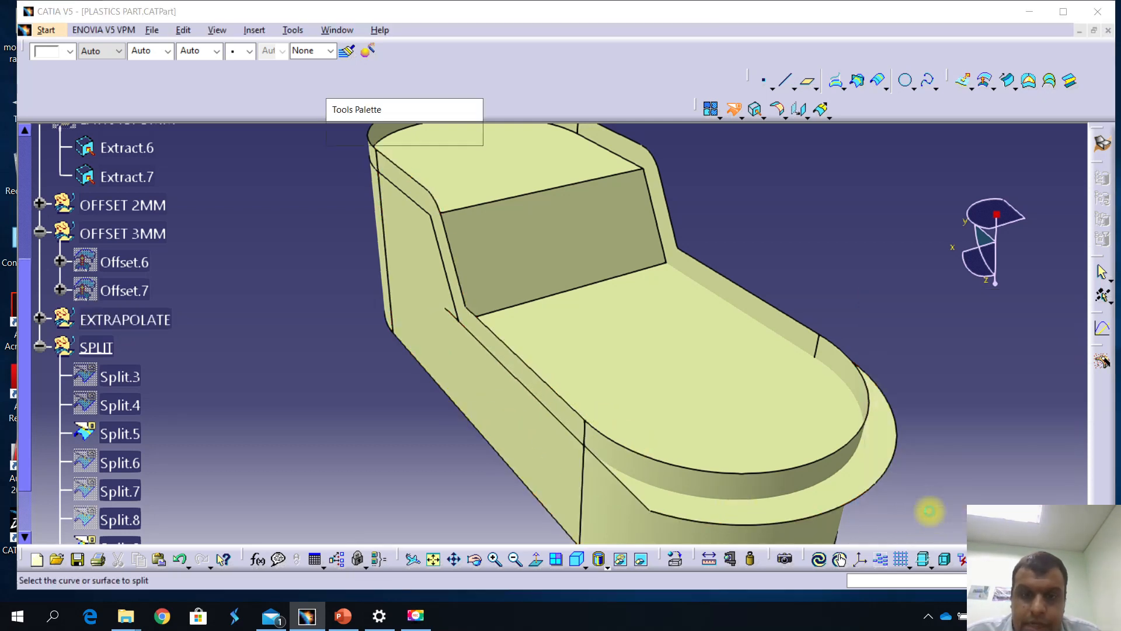
Split the lower top face with the rounded end wall Extrapol.15, keeping the portion inside the walls.
left_click(694, 478)
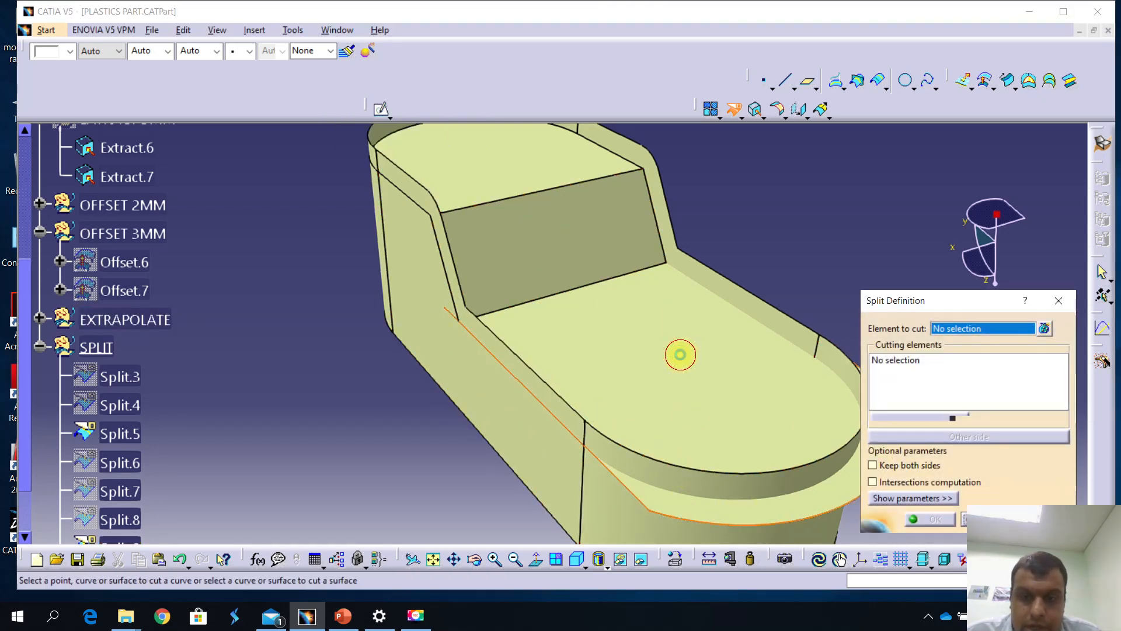
left_click(672, 511)
middle_click_drag(689, 452, 597, 399)
left_click(586, 471)
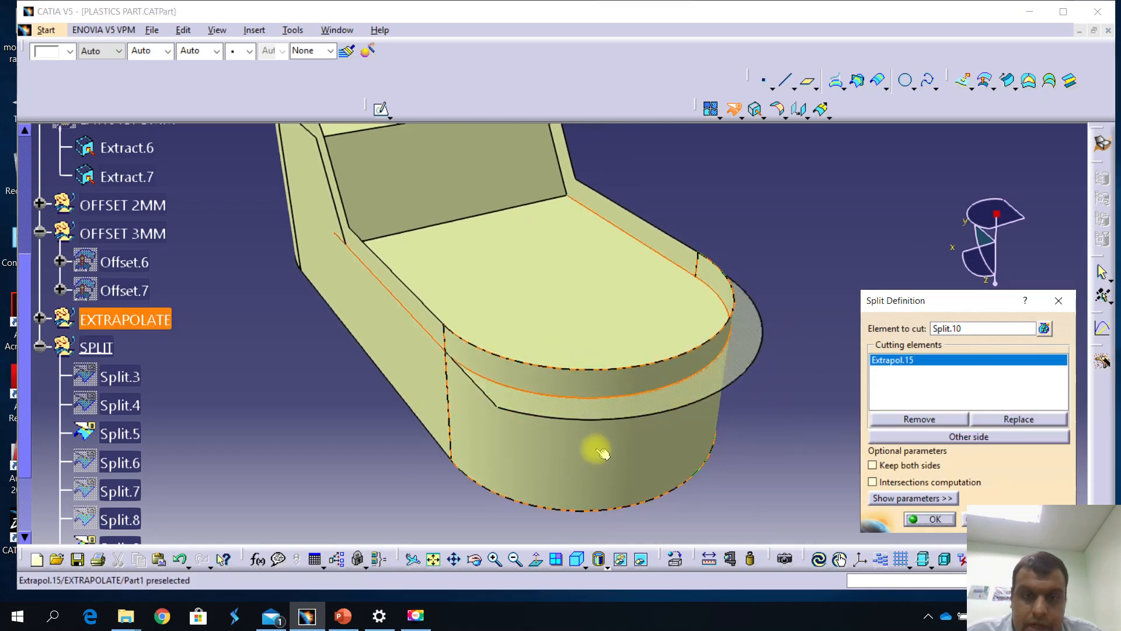
left_click(918, 520)
Split the lower top face with the trimmed sloped face, removing the remaining portion that extends past the slope.
middle_click_drag(639, 430, 538, 463)
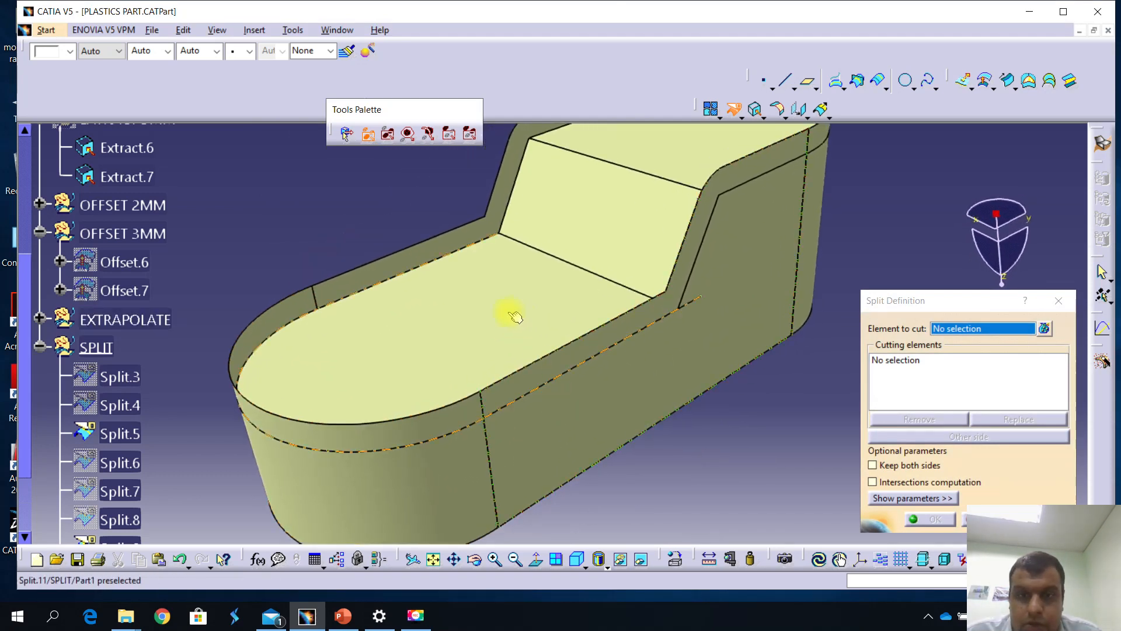
left_click(566, 276)
left_click(603, 241)
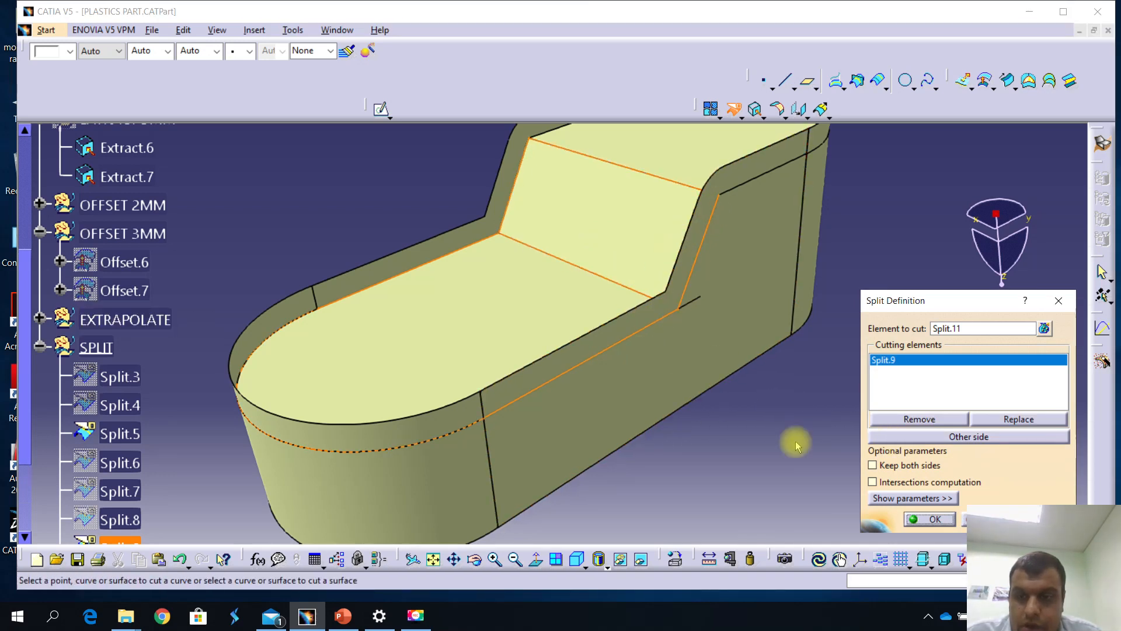
left_click(909, 520)
middle_click_drag(526, 445, 650, 304)
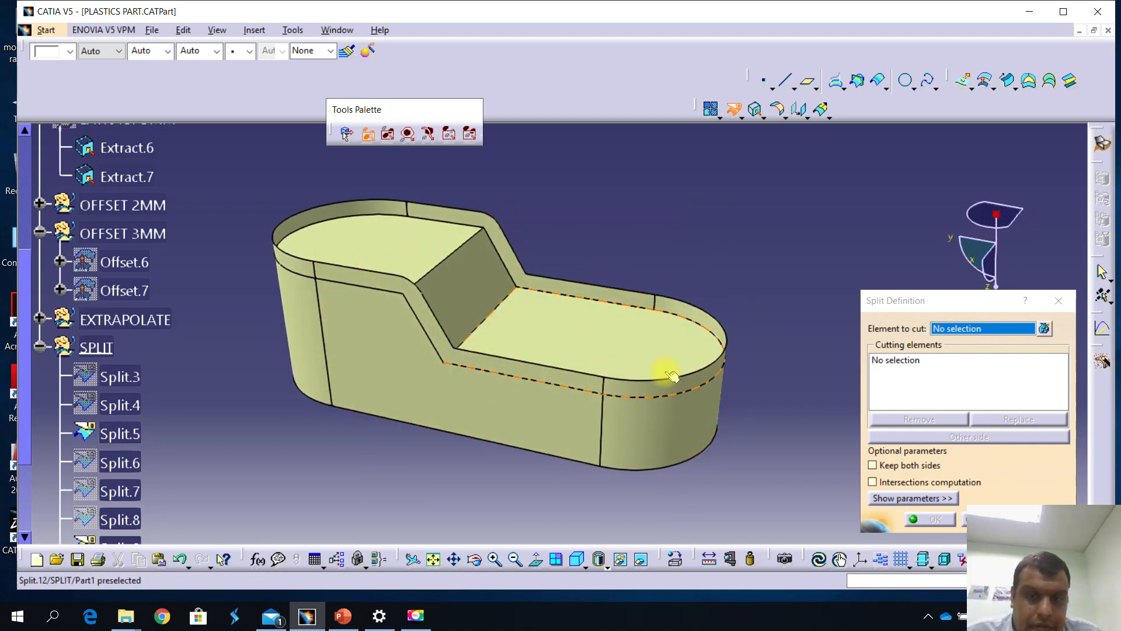
Split the rounded end wall Extrapol.15 with the lower top face, keeping the portion below that face.
left_click(692, 318)
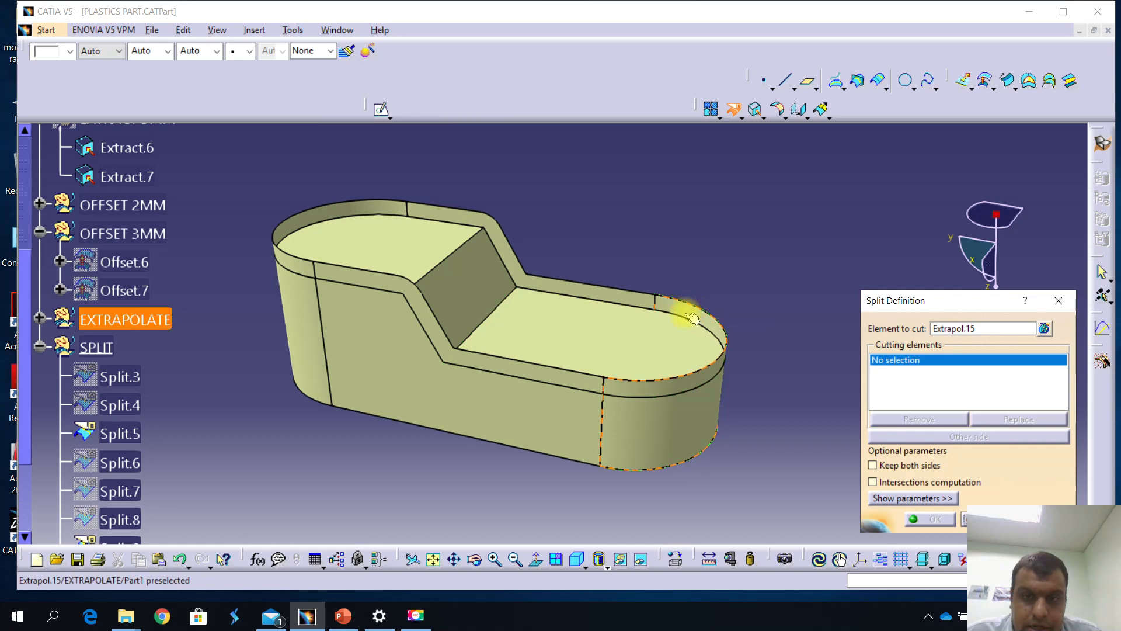
left_click(624, 355)
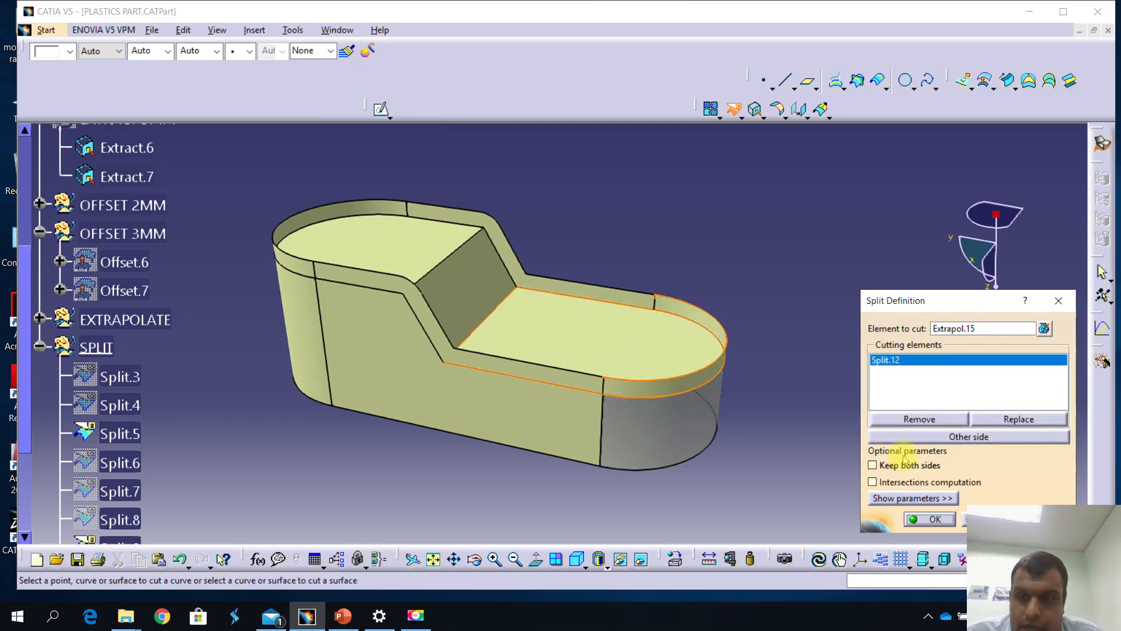
left_click(895, 438)
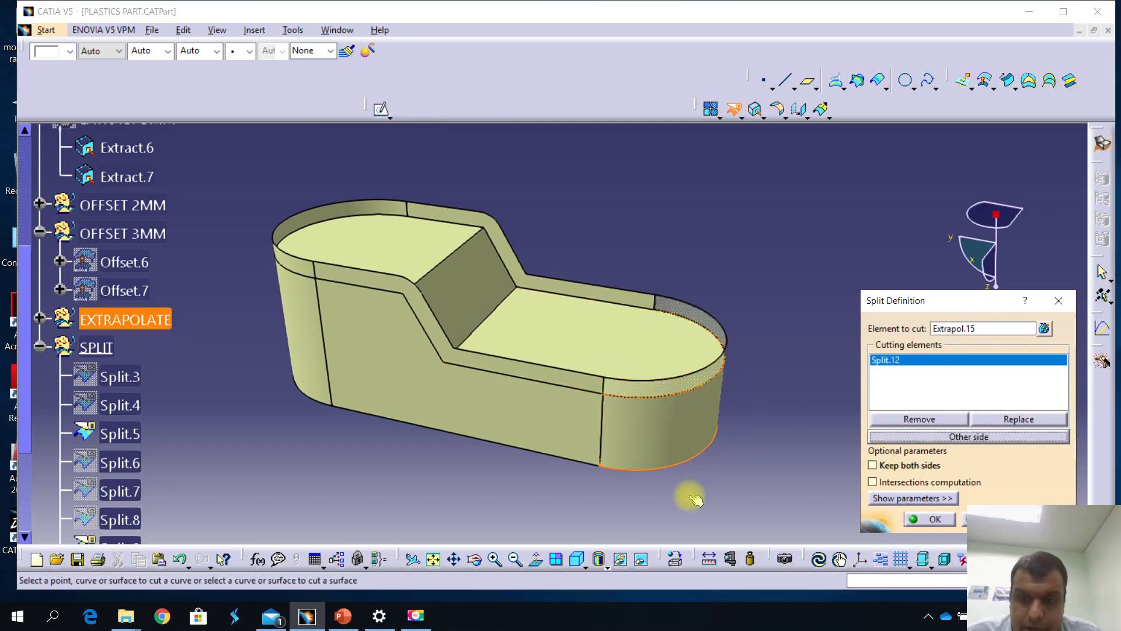
left_click(919, 519)
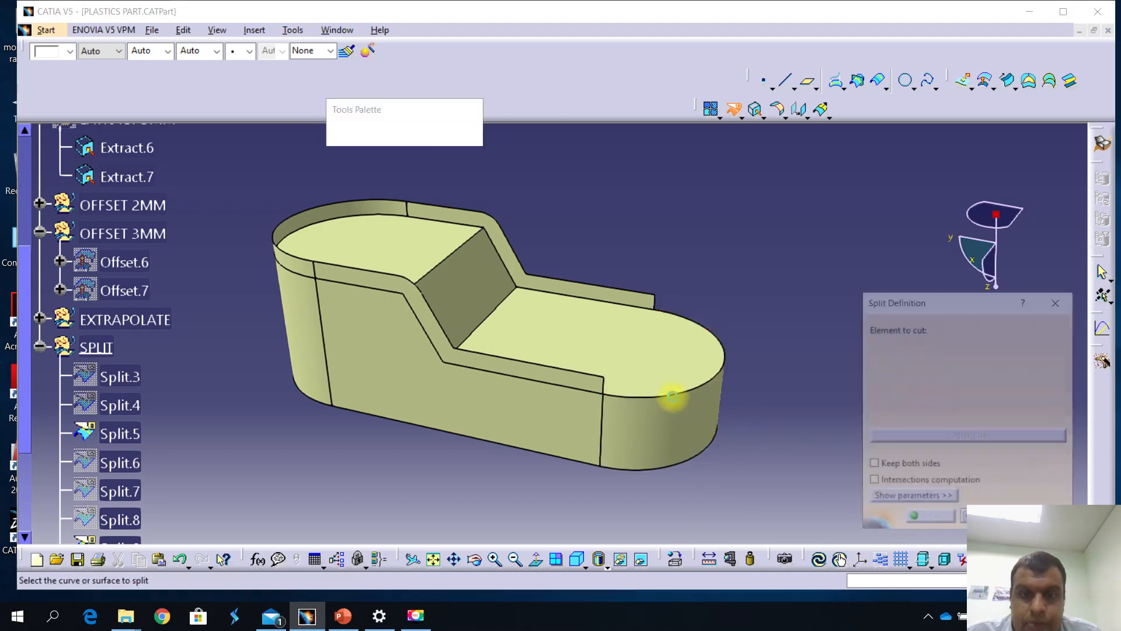
Try to split the straight side wall Extrapol.16 with only the lower top face, keeping the other side, and undo that split.
left_click(586, 295)
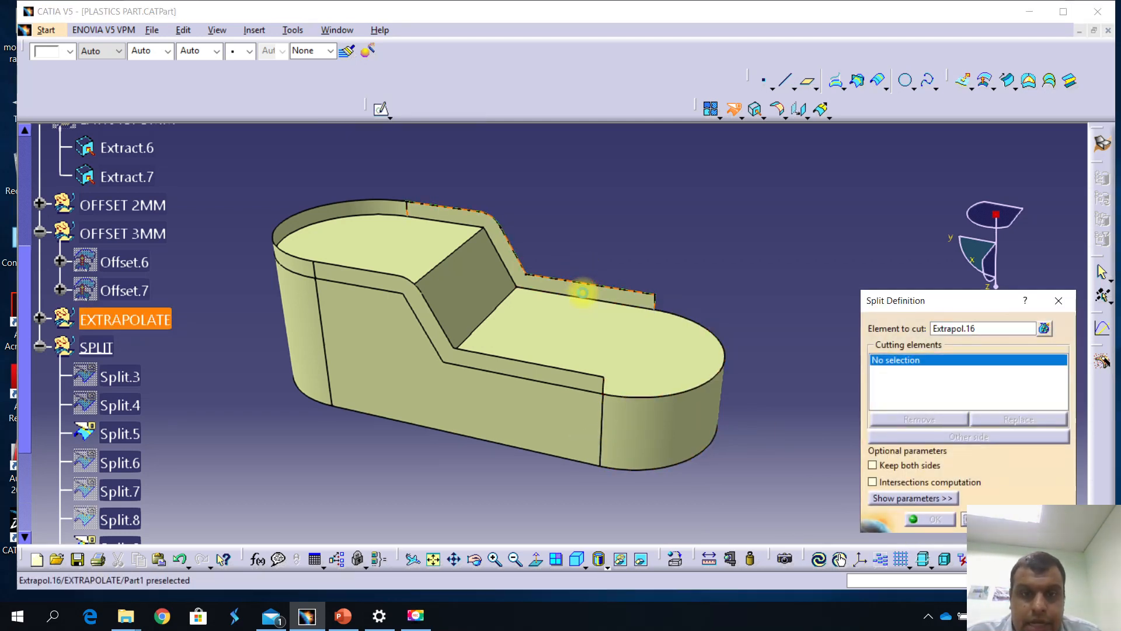
left_click(569, 331)
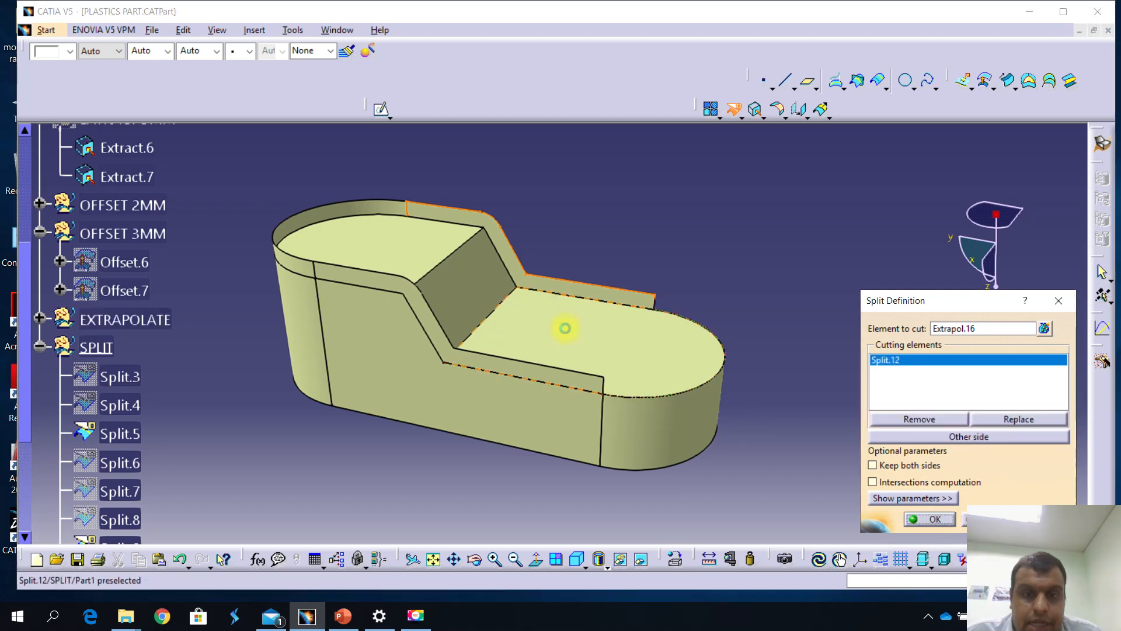
left_click(918, 438)
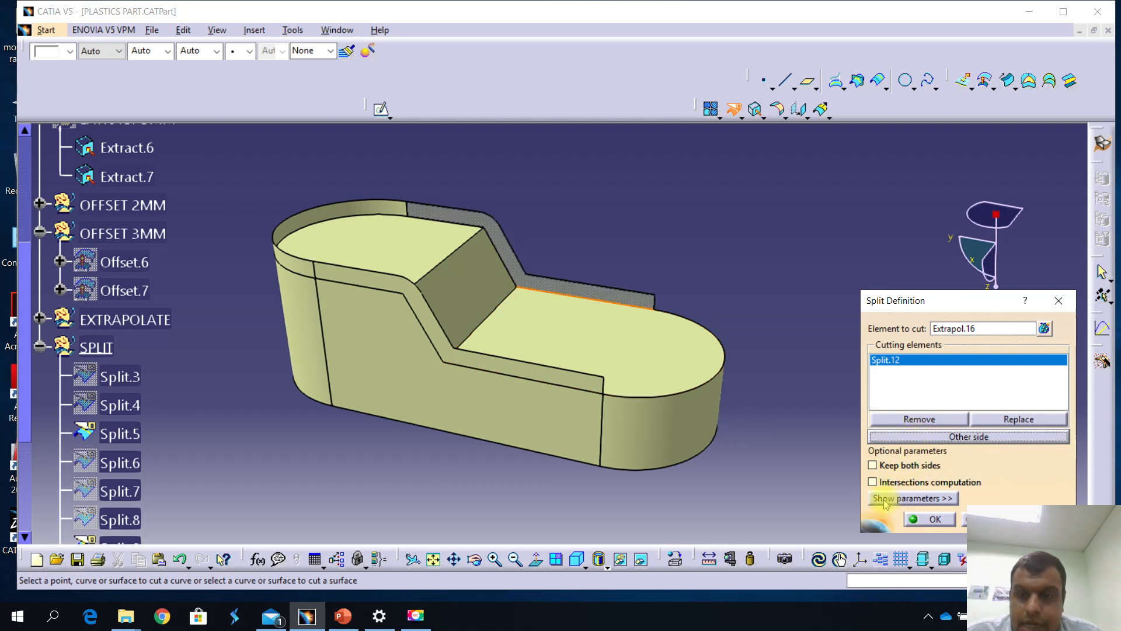
left_click(915, 520)
middle_click_drag(570, 278, 655, 380)
middle_click_drag(589, 347, 661, 376)
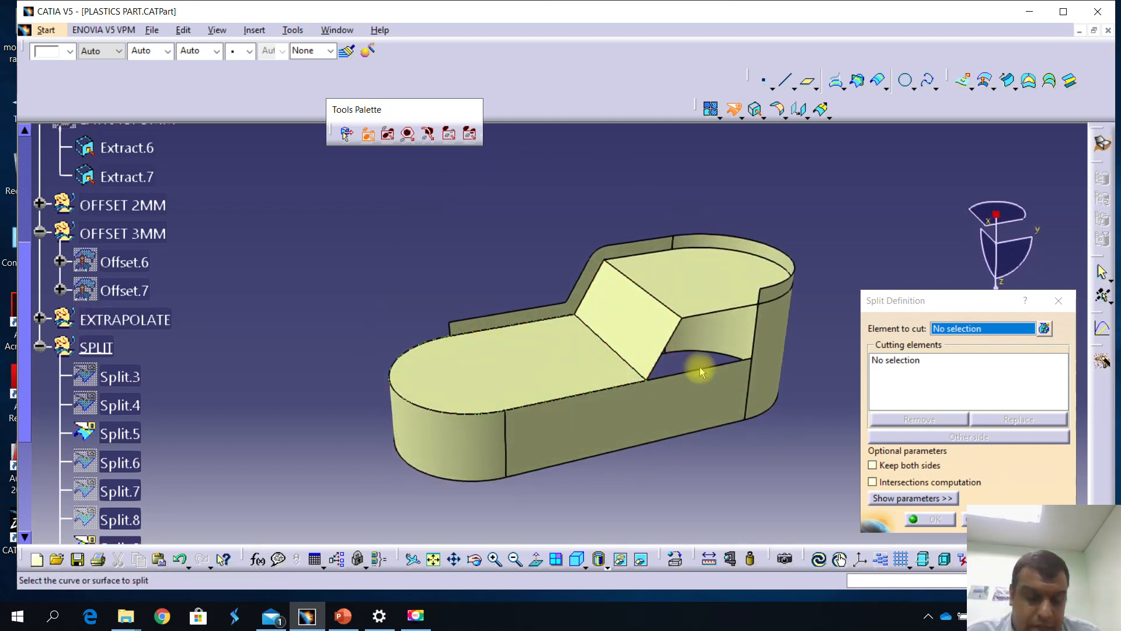
left_click(1058, 300)
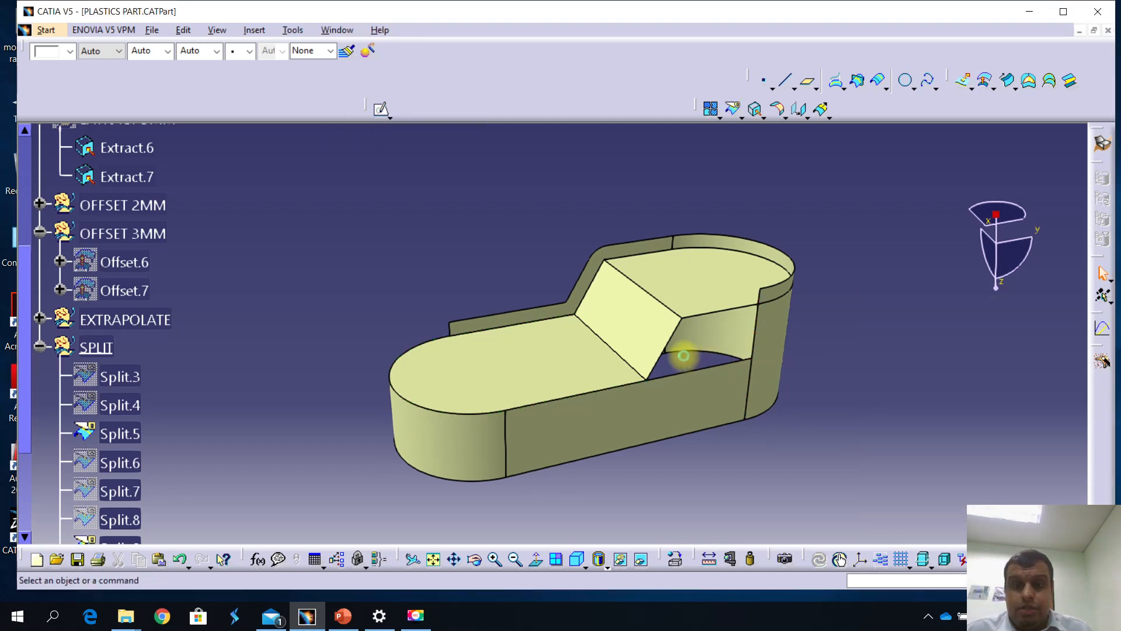
key("ctrl+z")
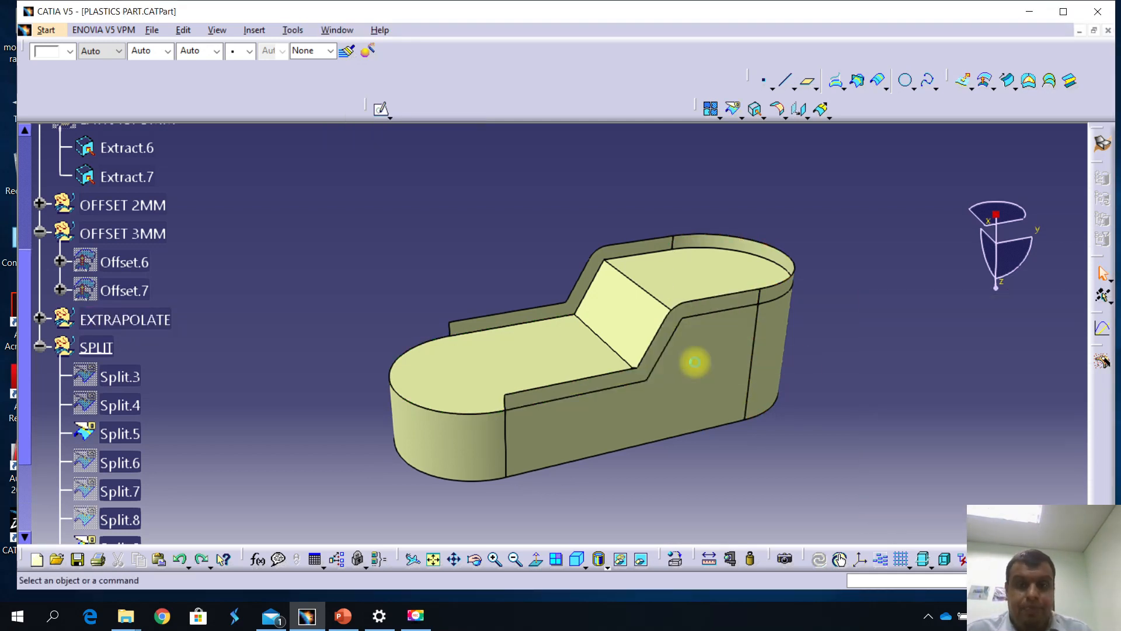
left_click(775, 400)
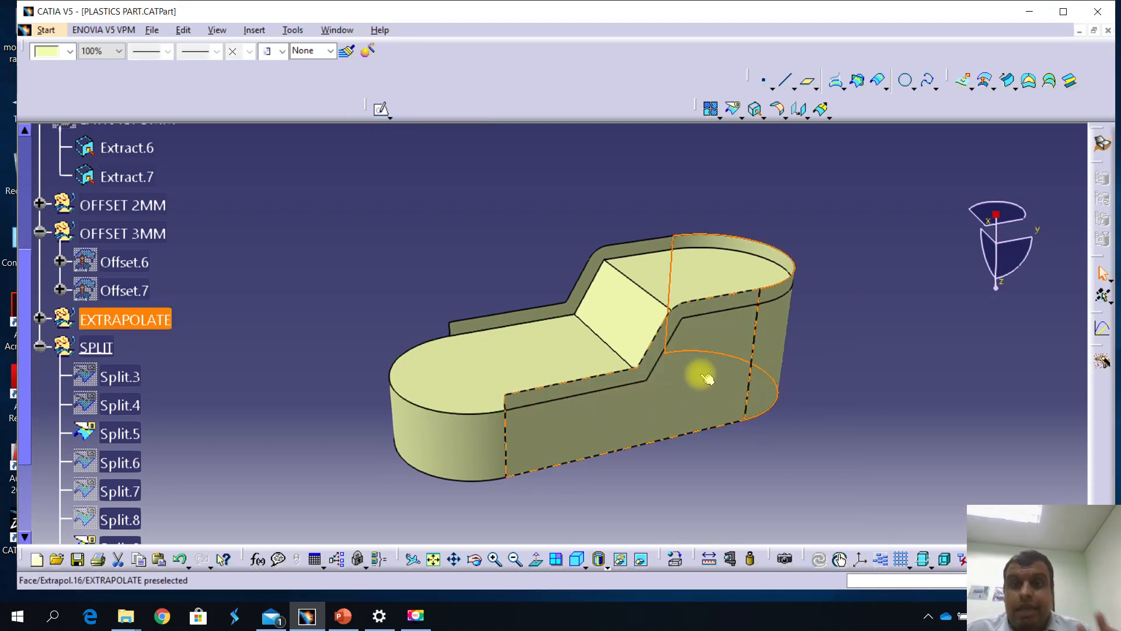
middle_click_drag(703, 375, 598, 412)
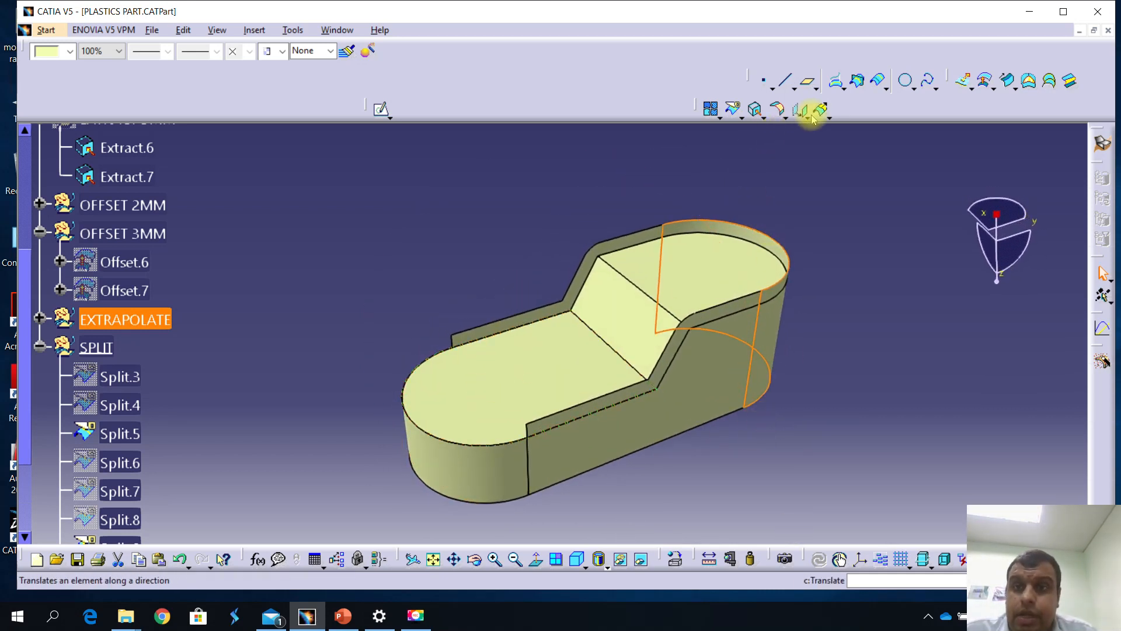
left_click(732, 111)
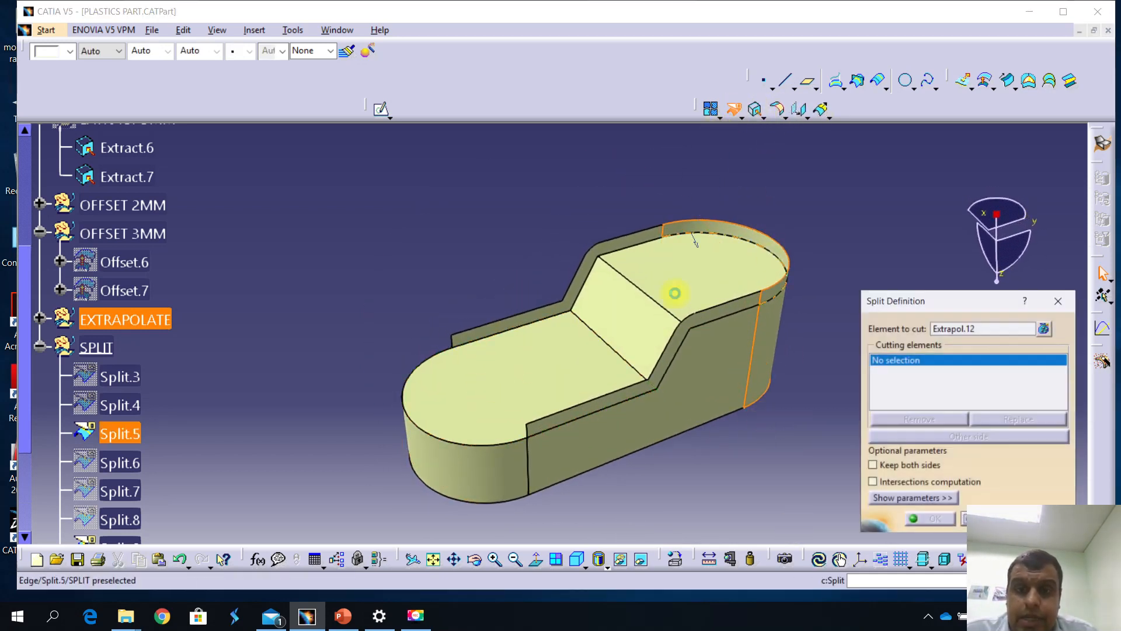
left_click(675, 419)
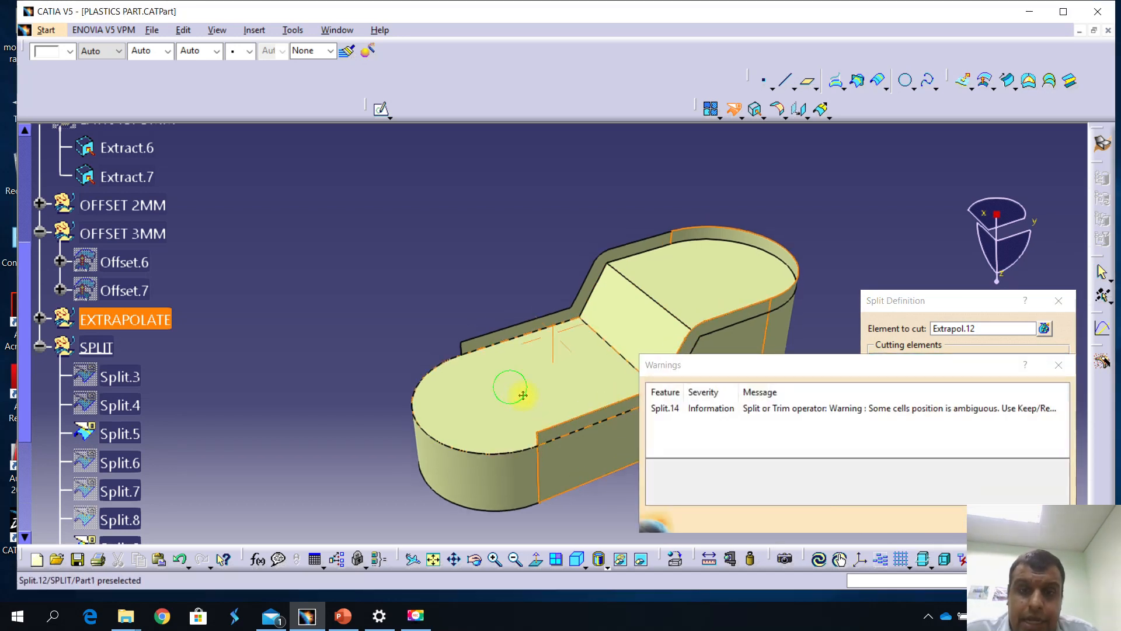
middle_click_drag(513, 393, 576, 405)
left_click(1057, 364)
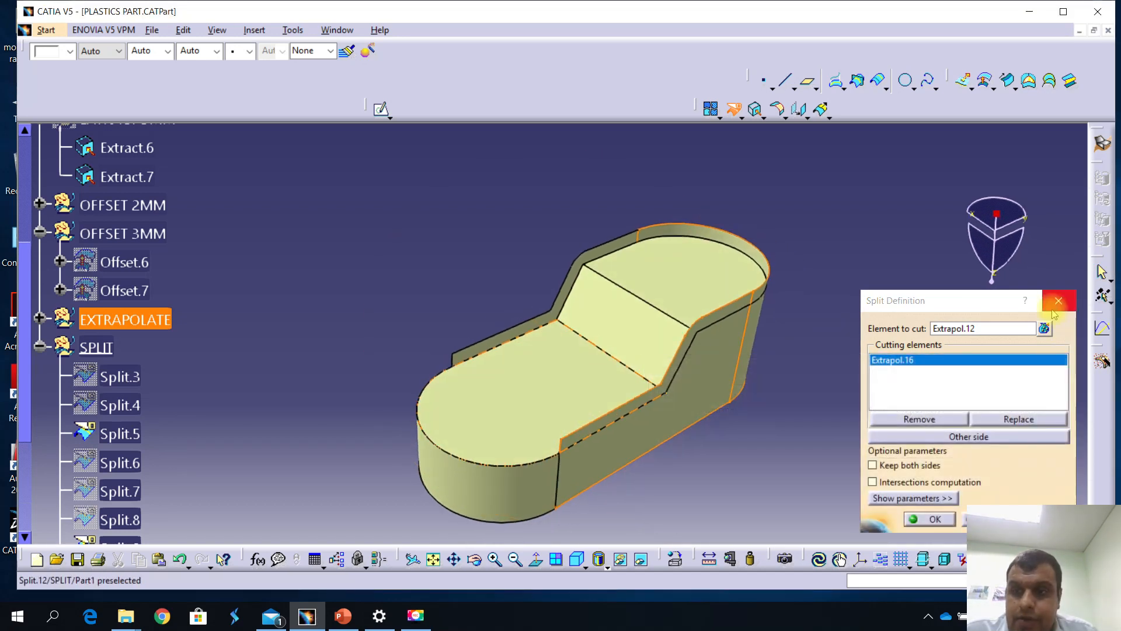
left_click(1057, 300)
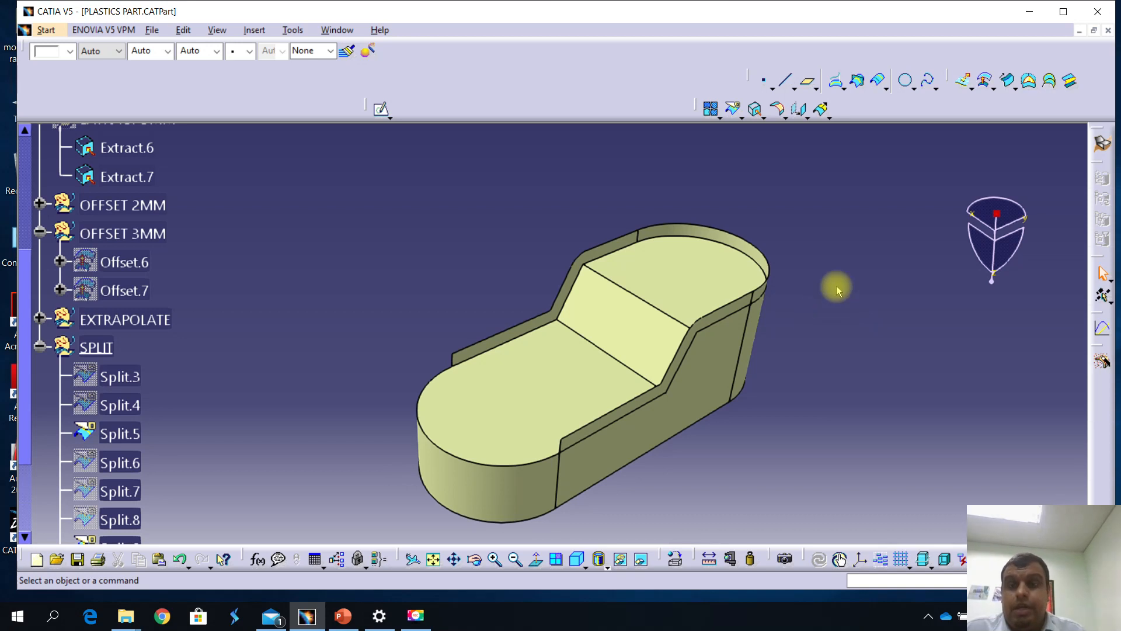
Split the side wall Extrapol.16 with a Join of the lower top, sloped and upper top faces, removing the wall portion above them.
left_click(733, 111)
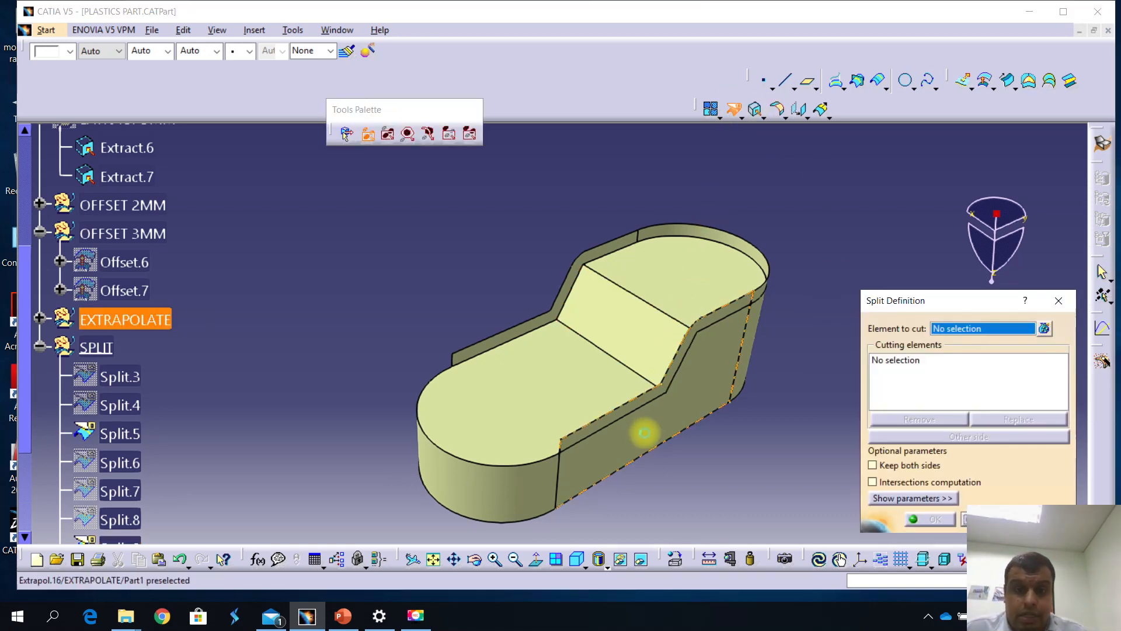
middle_click_drag(713, 363, 662, 400)
left_click(662, 400)
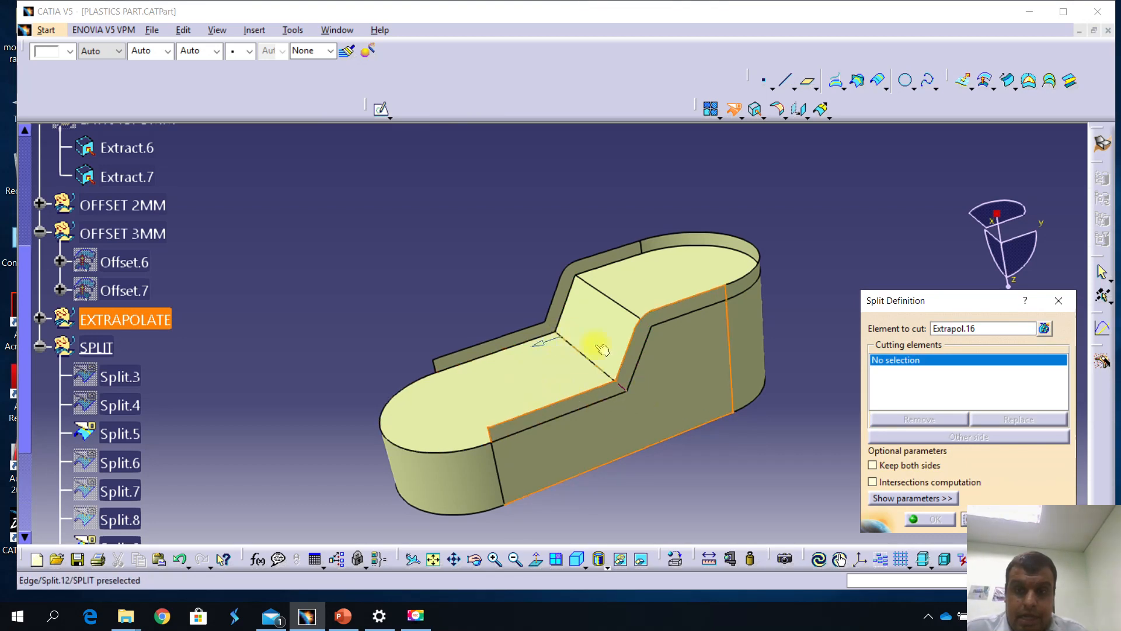
middle_click_drag(521, 406, 611, 377)
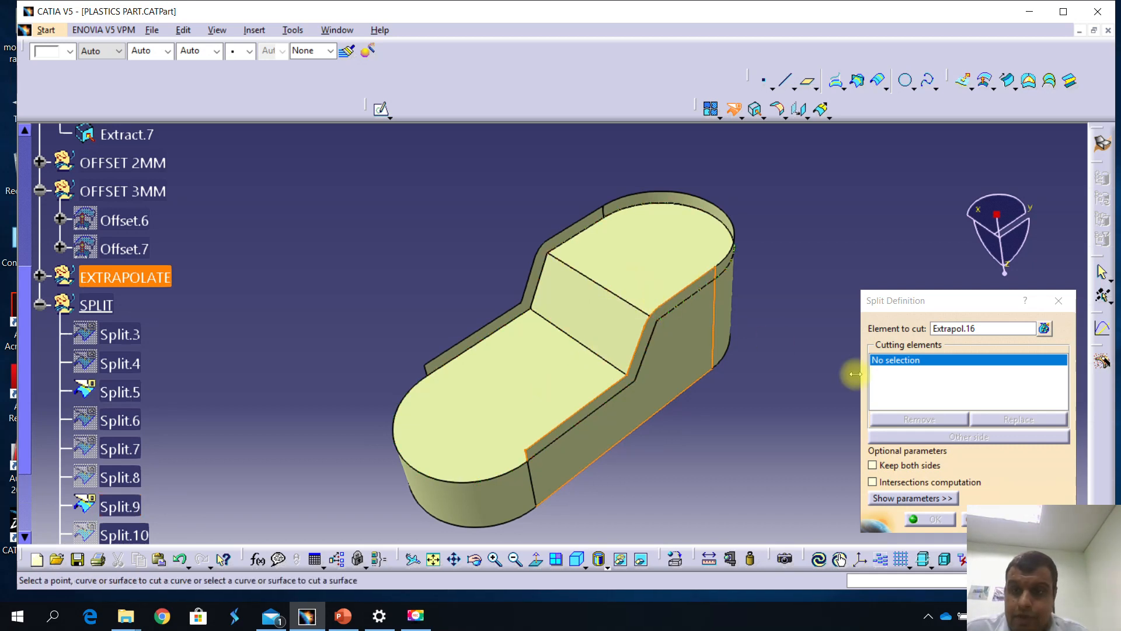
right_click(885, 361)
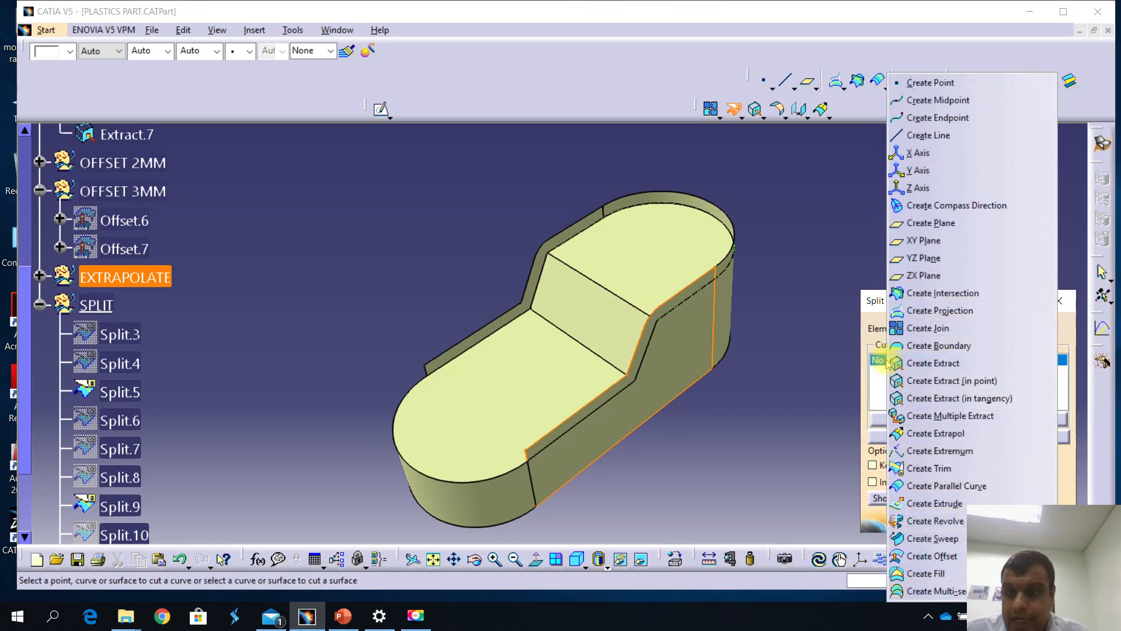
left_click(918, 327)
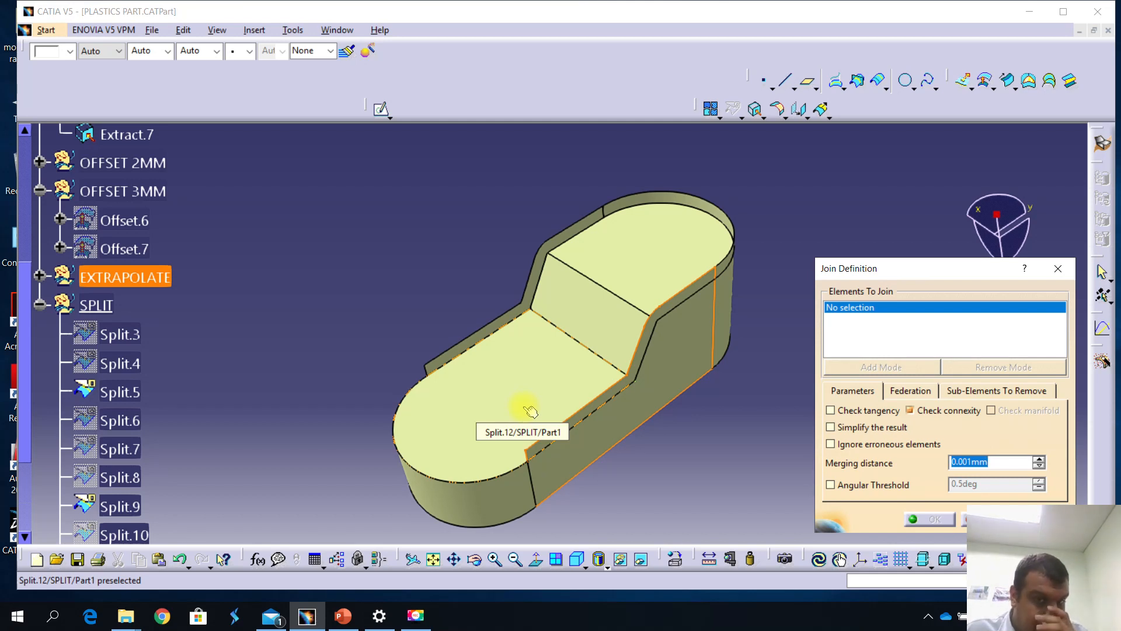
left_click(530, 412)
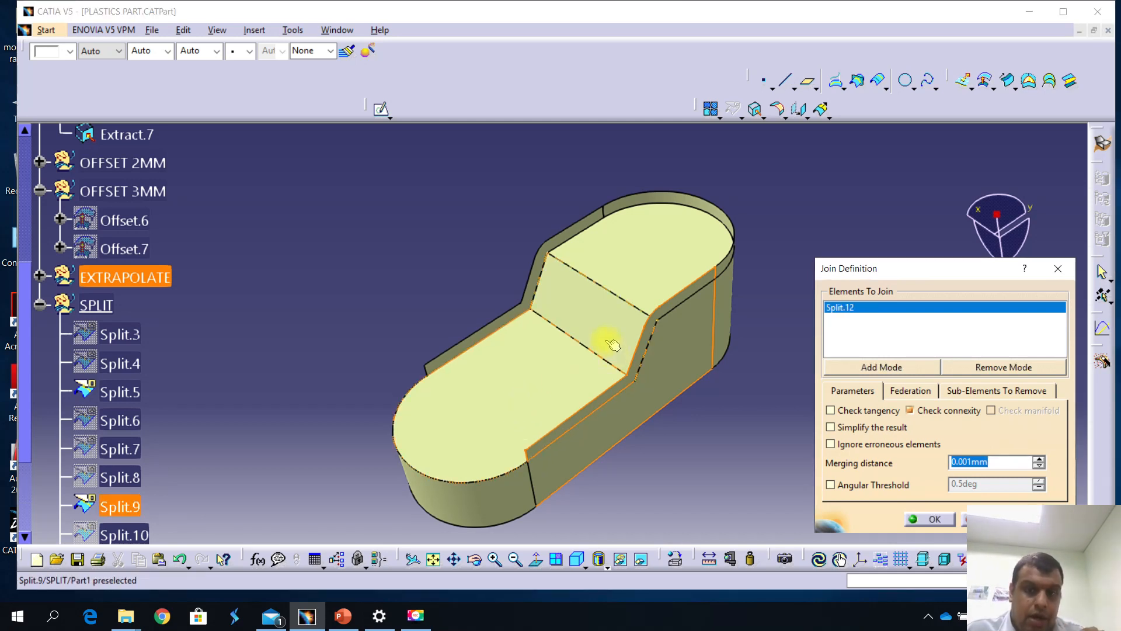
left_click(610, 309)
left_click(650, 274)
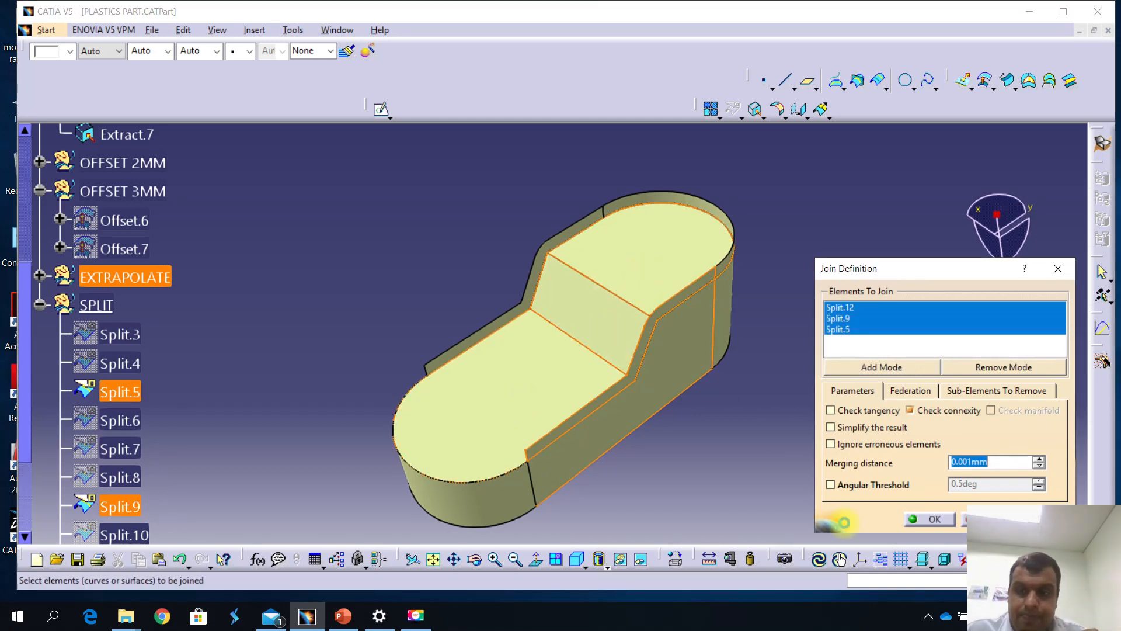
left_click(925, 518)
middle_click_drag(645, 421, 526, 342)
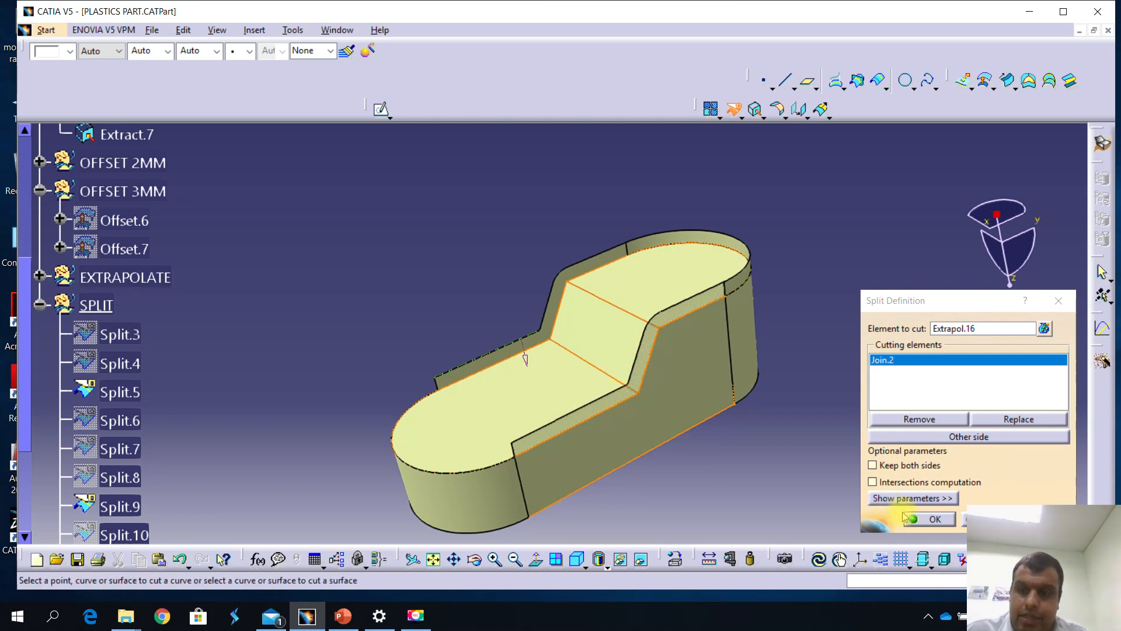
left_click(931, 519)
Split the opposite side wall Extrapol.14 with a new Join of Split.12, Split.9 and Split.5, removing the strip above the top faces.
middle_click_drag(581, 460, 573, 272)
middle_click_drag(466, 402, 530, 453)
scroll(531, 453, "down", 1)
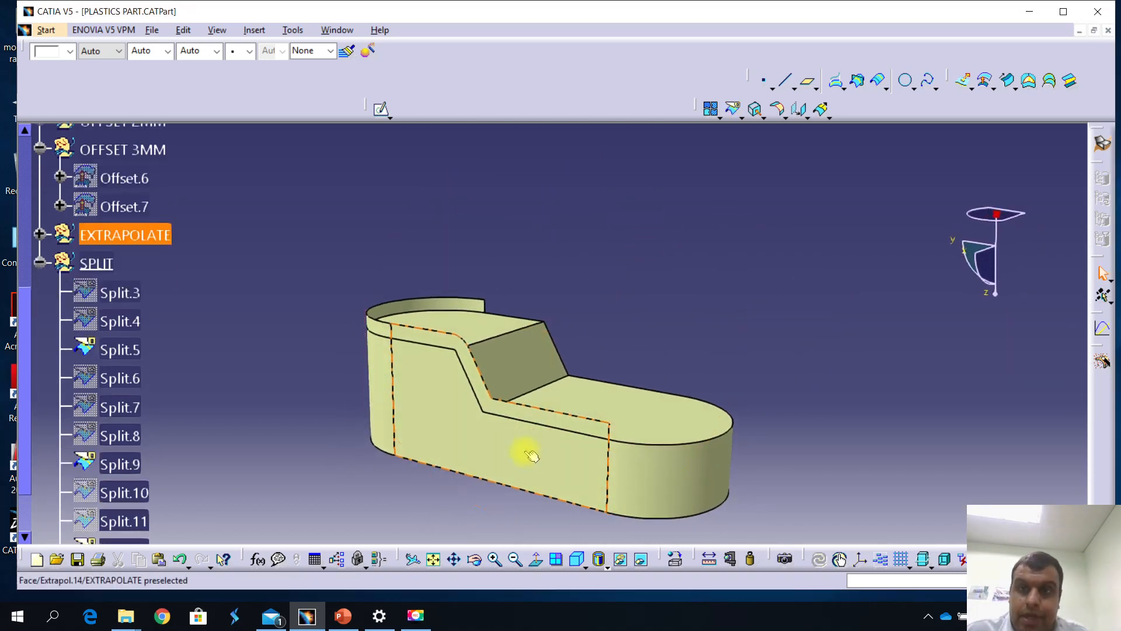
left_click(730, 117)
scroll(602, 381, "down", 1)
middle_click_drag(614, 346, 485, 467)
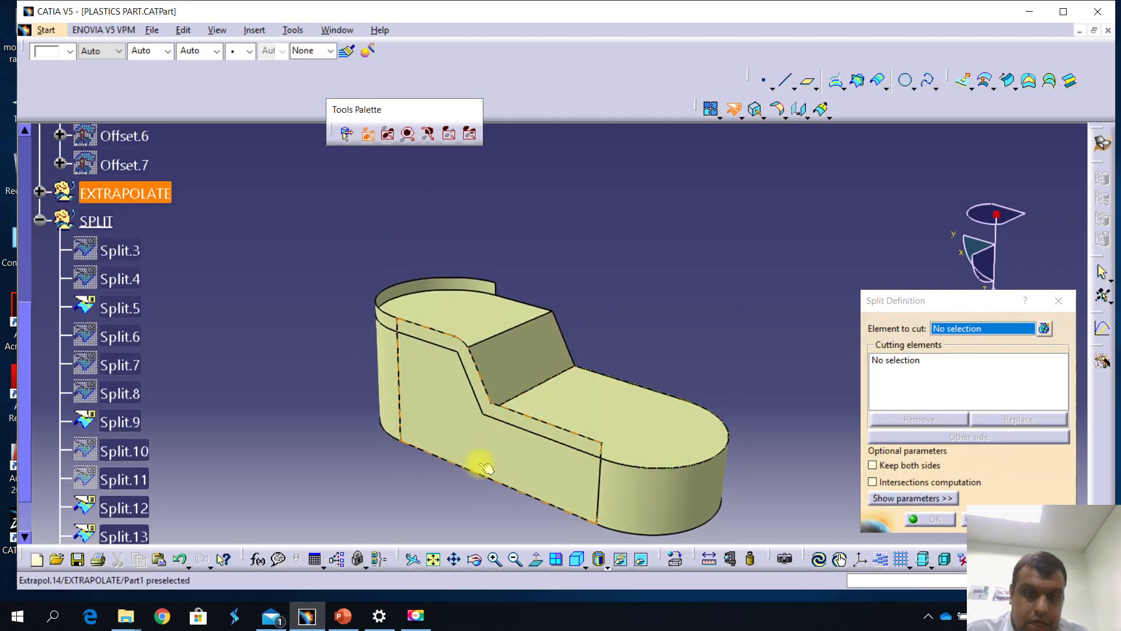
left_click(488, 465)
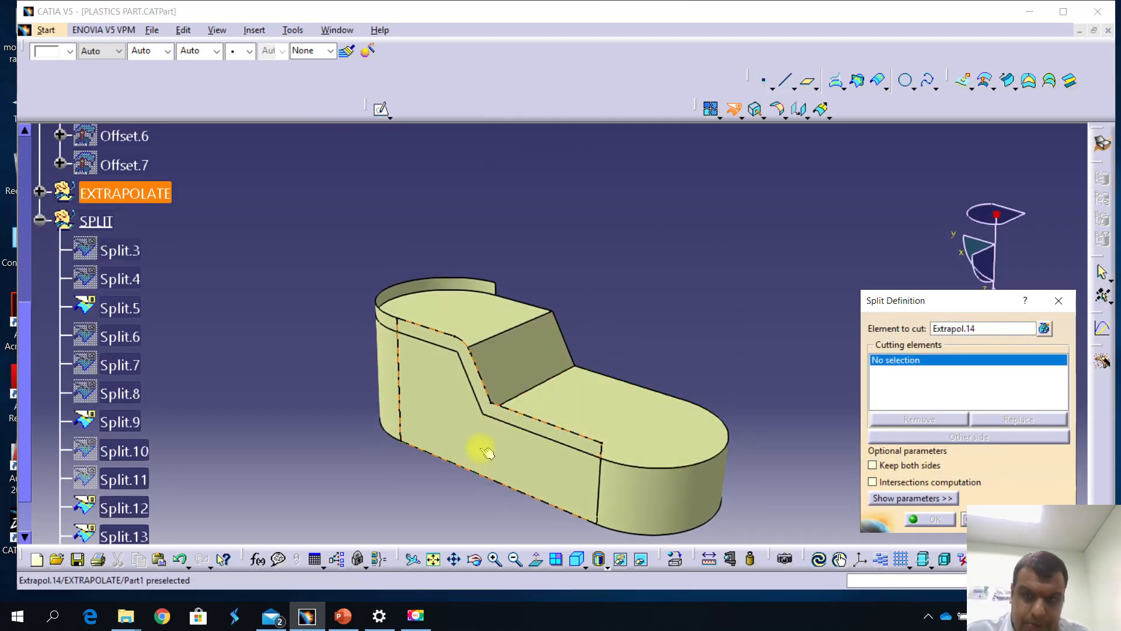
right_click(945, 369)
left_click(962, 328)
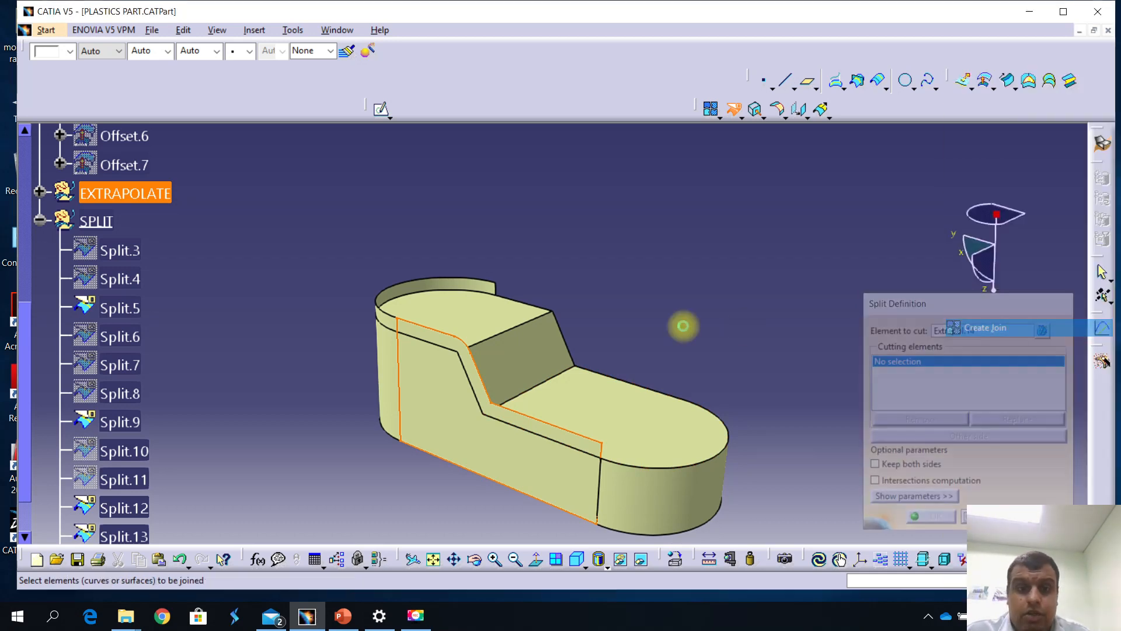
left_click(602, 405)
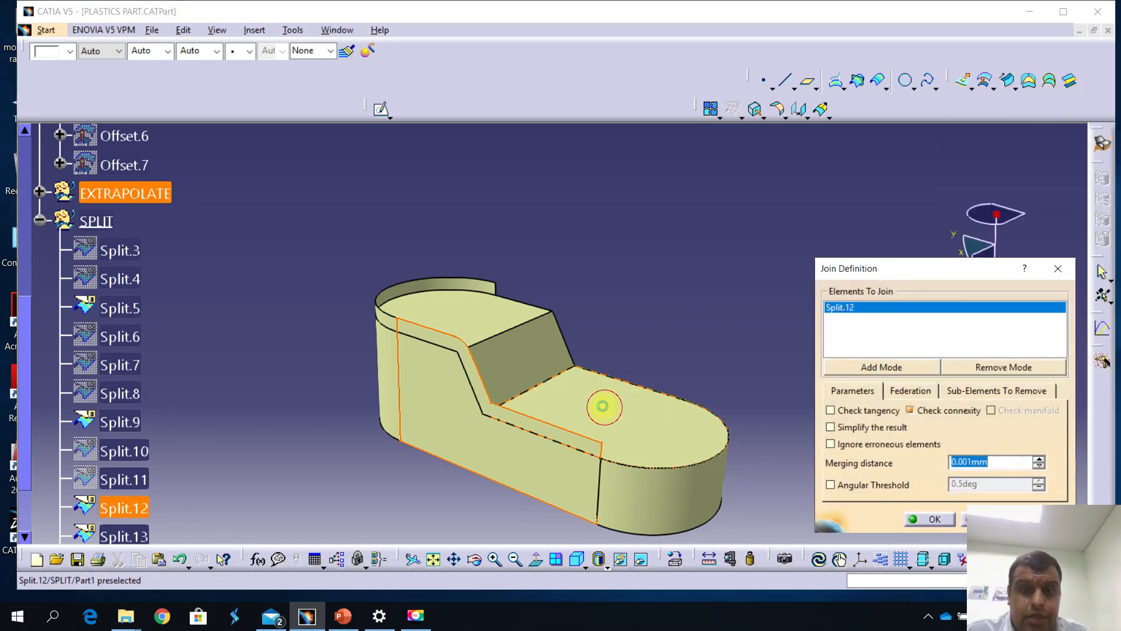
left_click(540, 355)
left_click(487, 313)
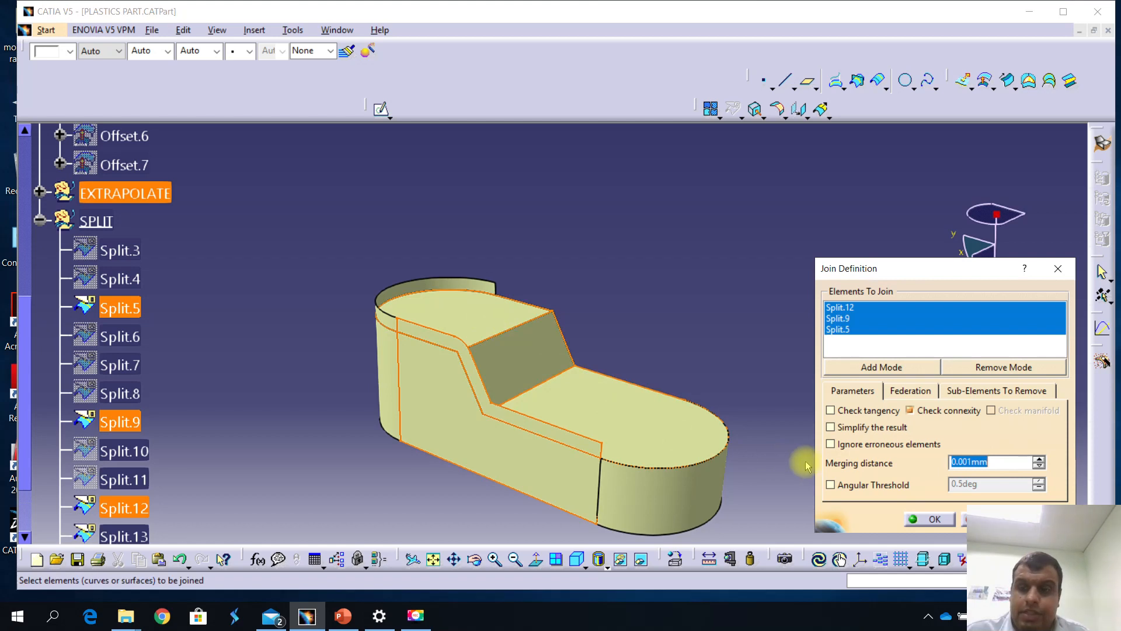
left_click(918, 515)
middle_click_drag(576, 393, 508, 363)
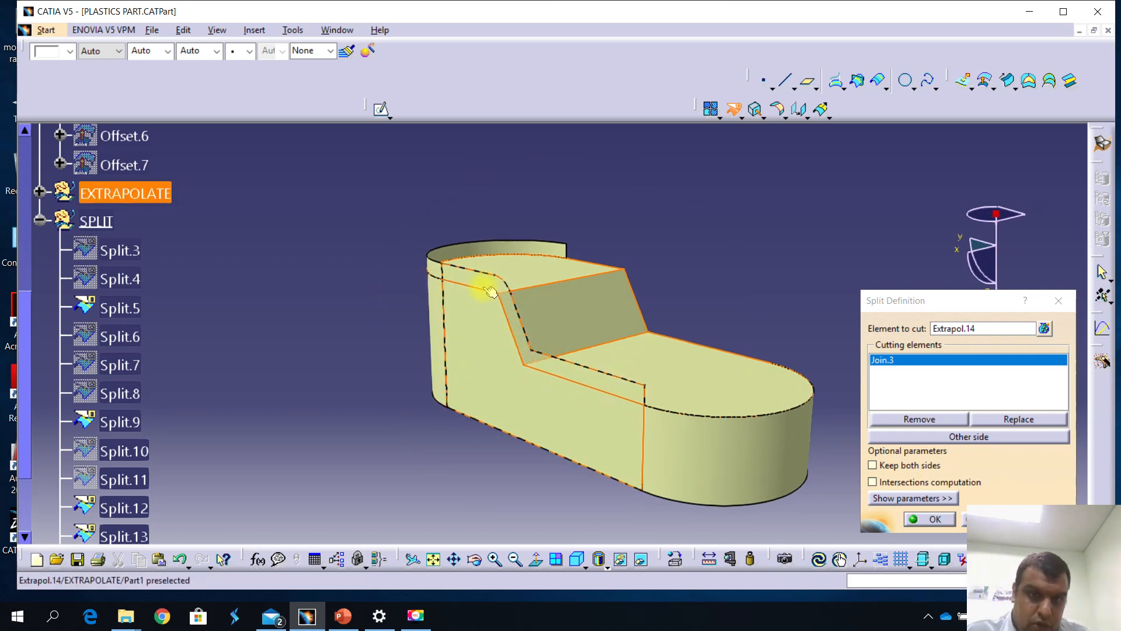
left_click(908, 519)
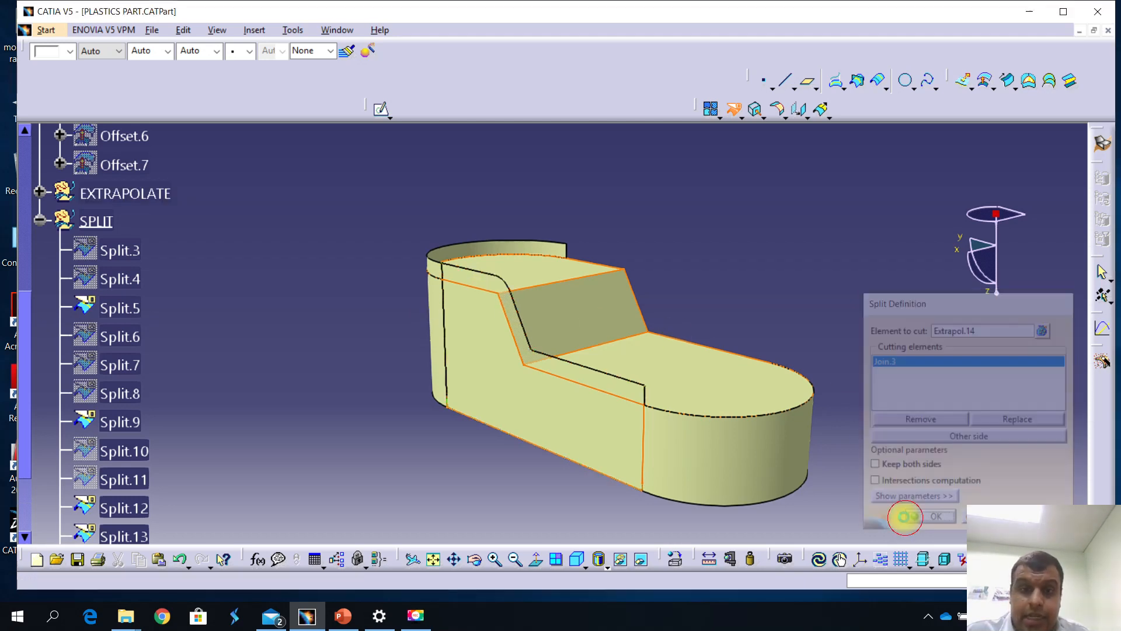
Split the taller rounded end wall Extrapol.12 with the upper top face Split.5, keeping the portion below that face.
middle_click_drag(396, 293, 560, 440)
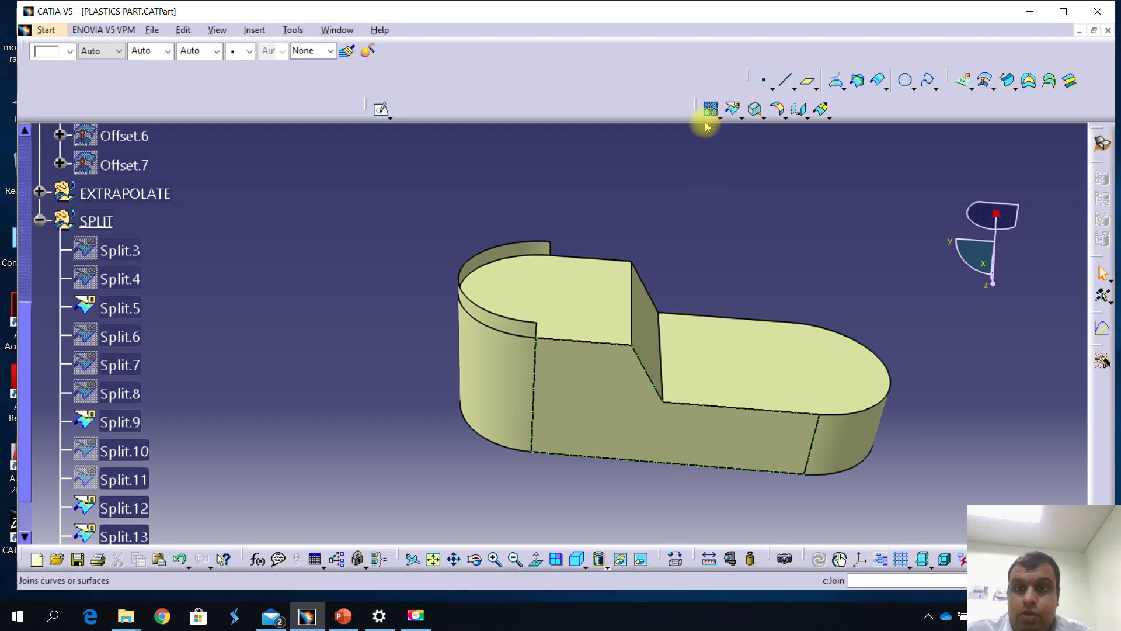
left_click(735, 109)
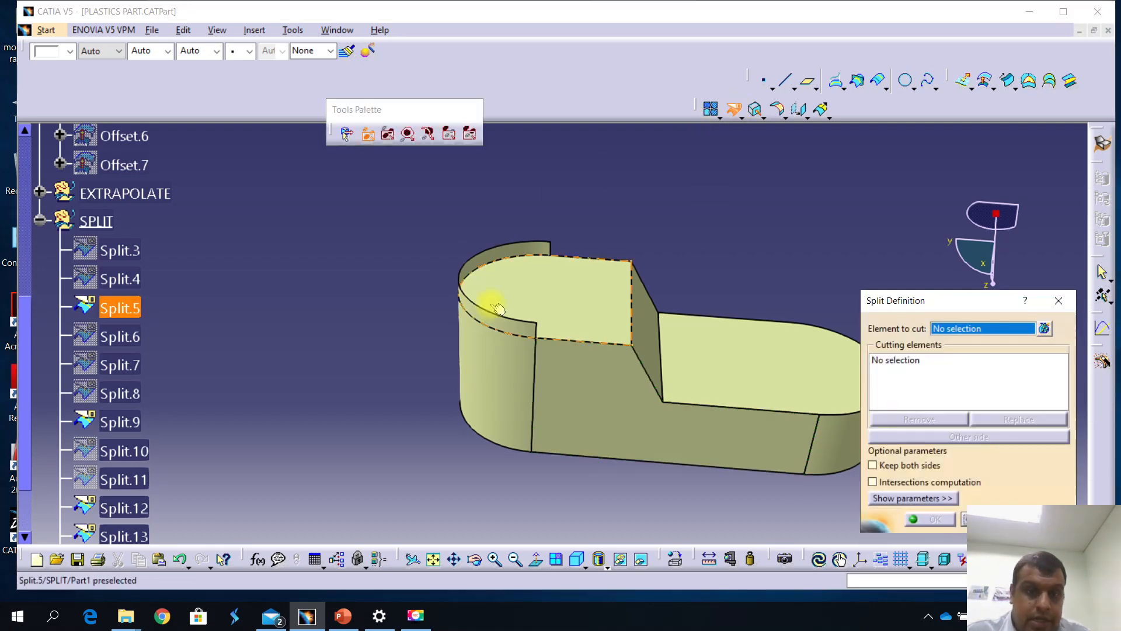
left_click(520, 331)
left_click(558, 300)
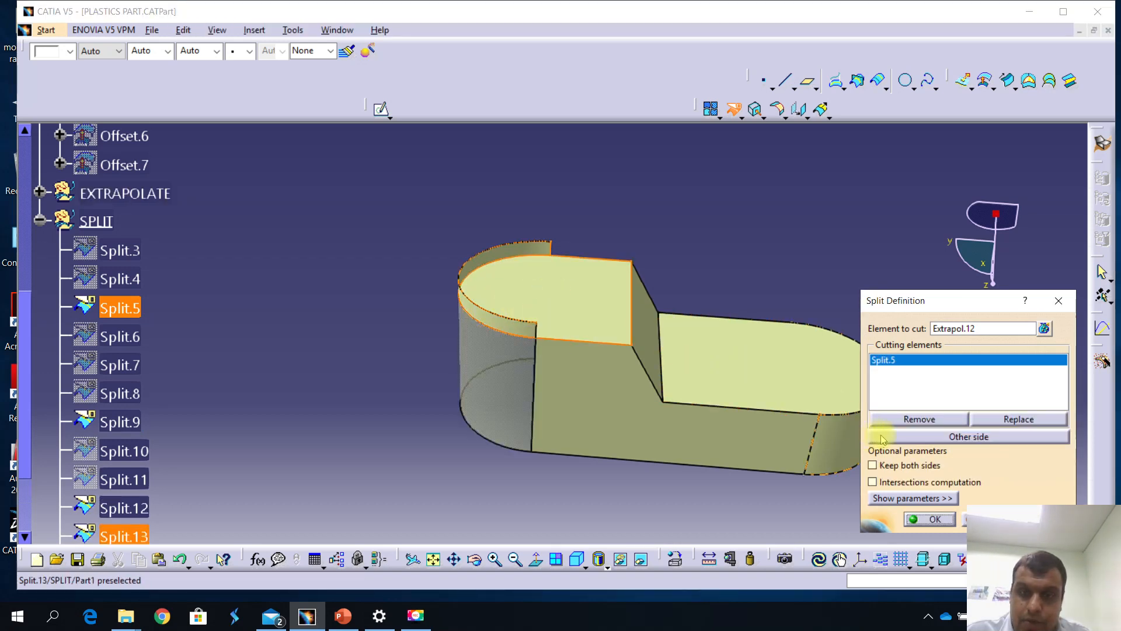
left_click(883, 438)
left_click(929, 519)
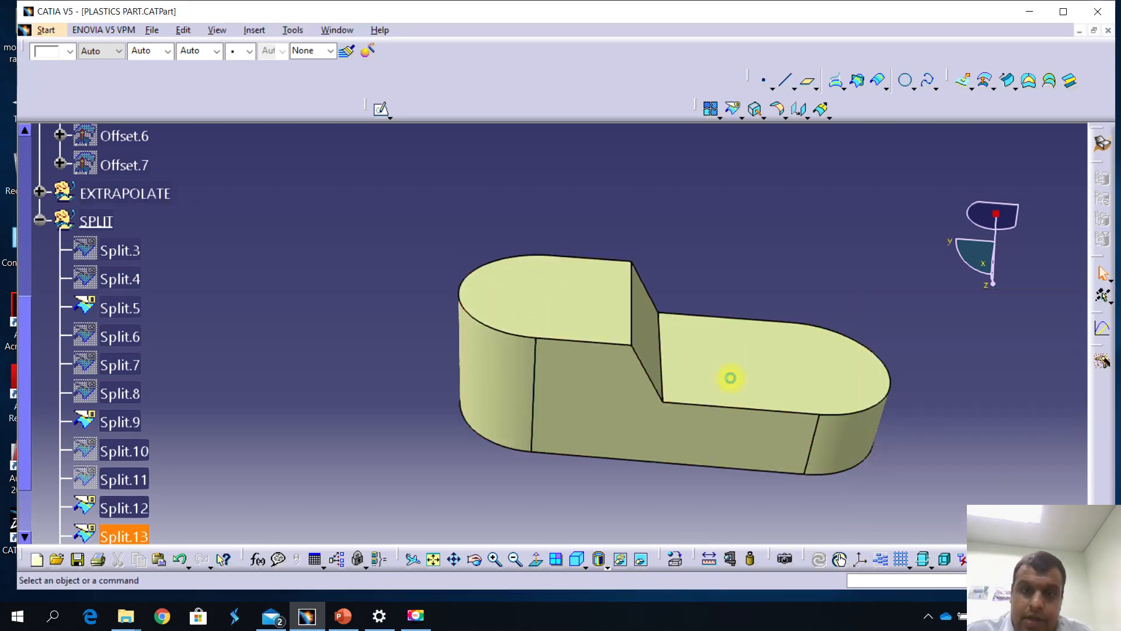
middle_click_drag(683, 245, 667, 214)
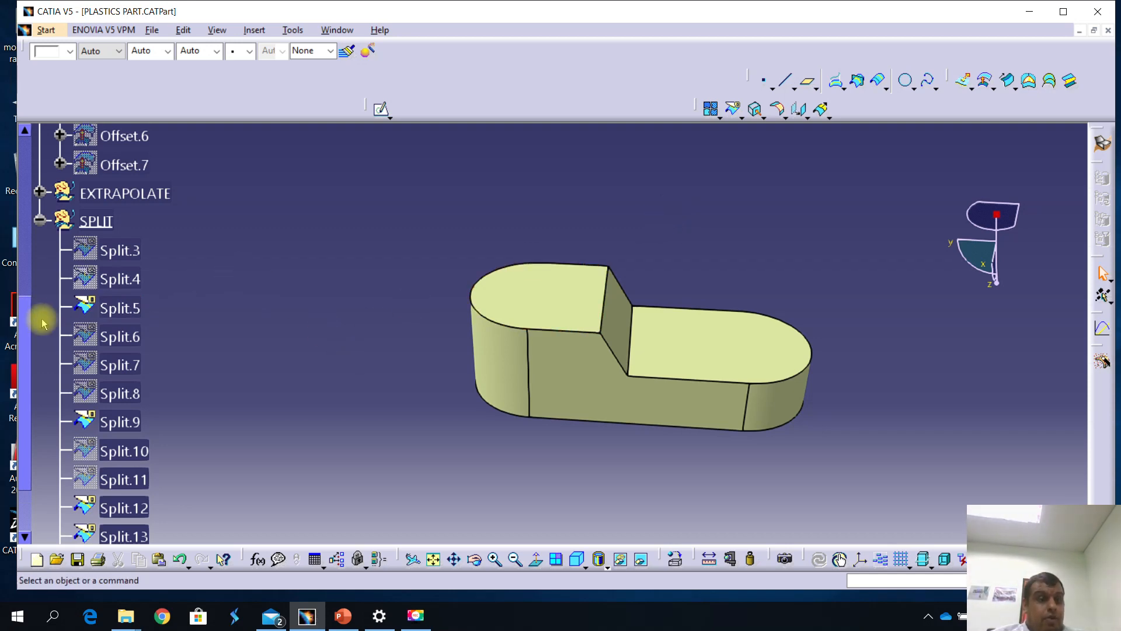
Collapse the SPLIT set, hide the lower top face to look beneath it, and undo that hide.
left_click_drag(25, 314, 29, 268)
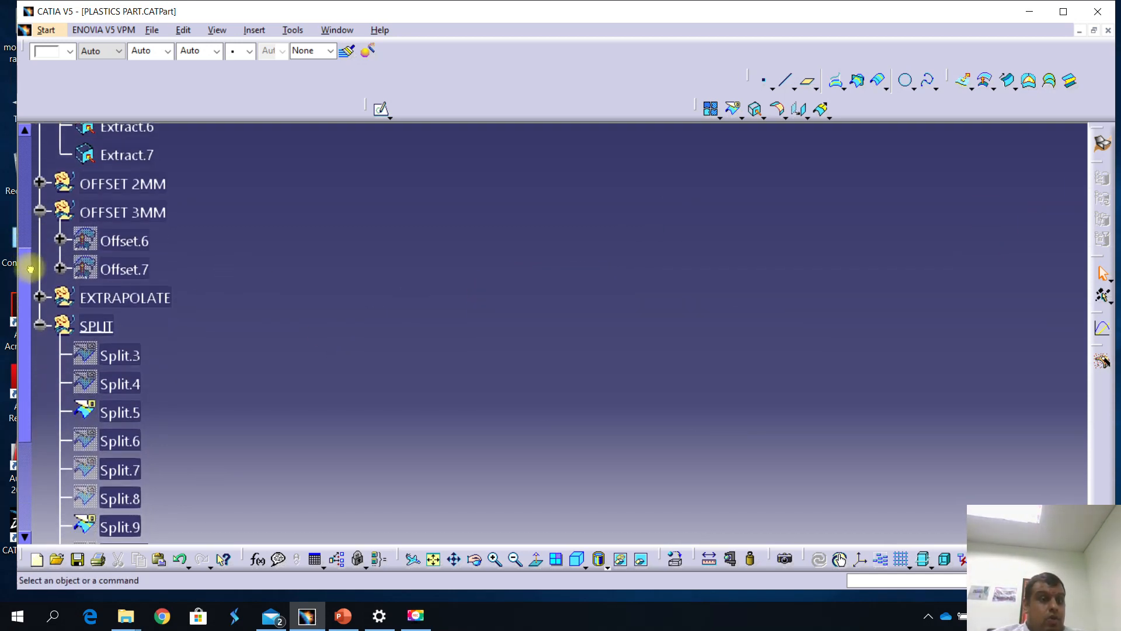
left_click(39, 326)
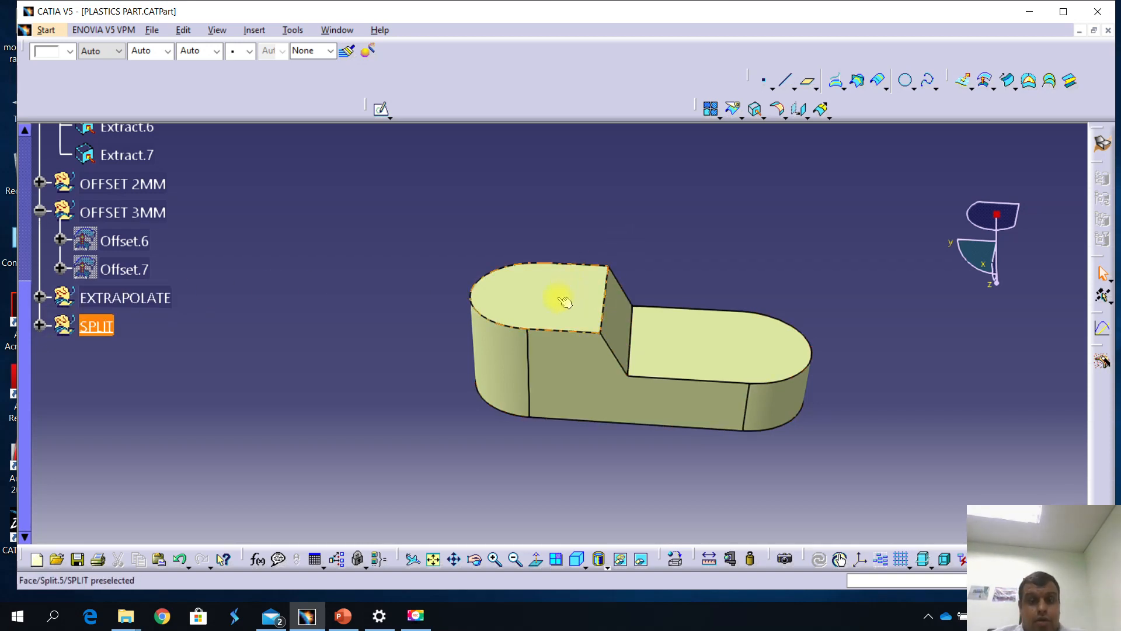
right_click(700, 351)
left_click(720, 101)
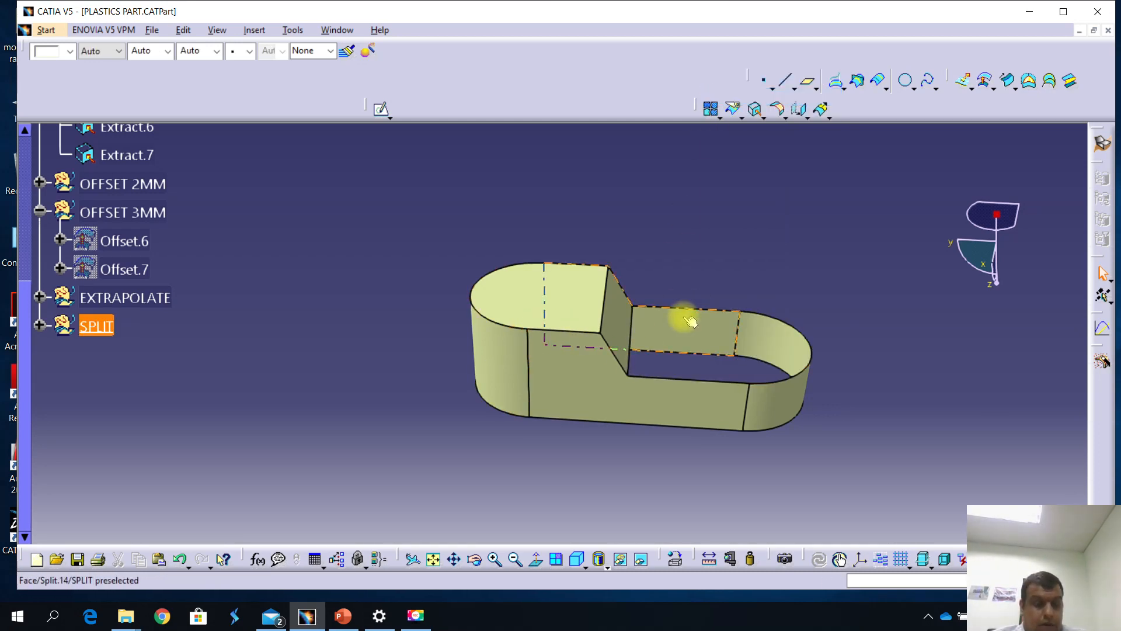
key("ctrl+z")
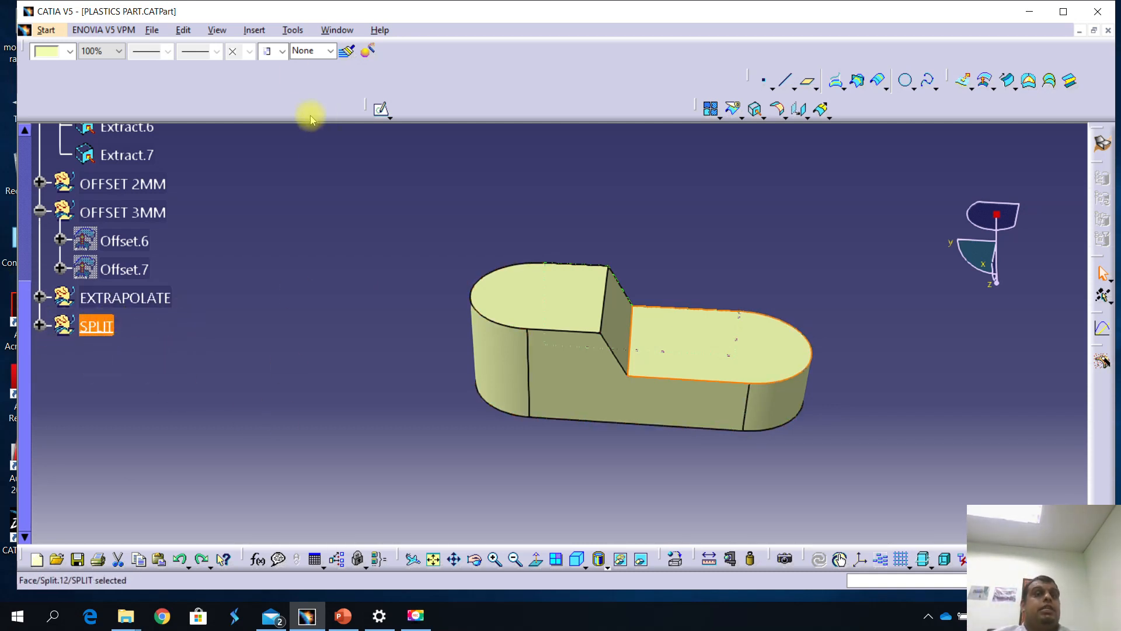
Insert a geometrical set named JOIN inside SPLIT, with the lower top face Split.12 as its feature.
left_click(252, 30)
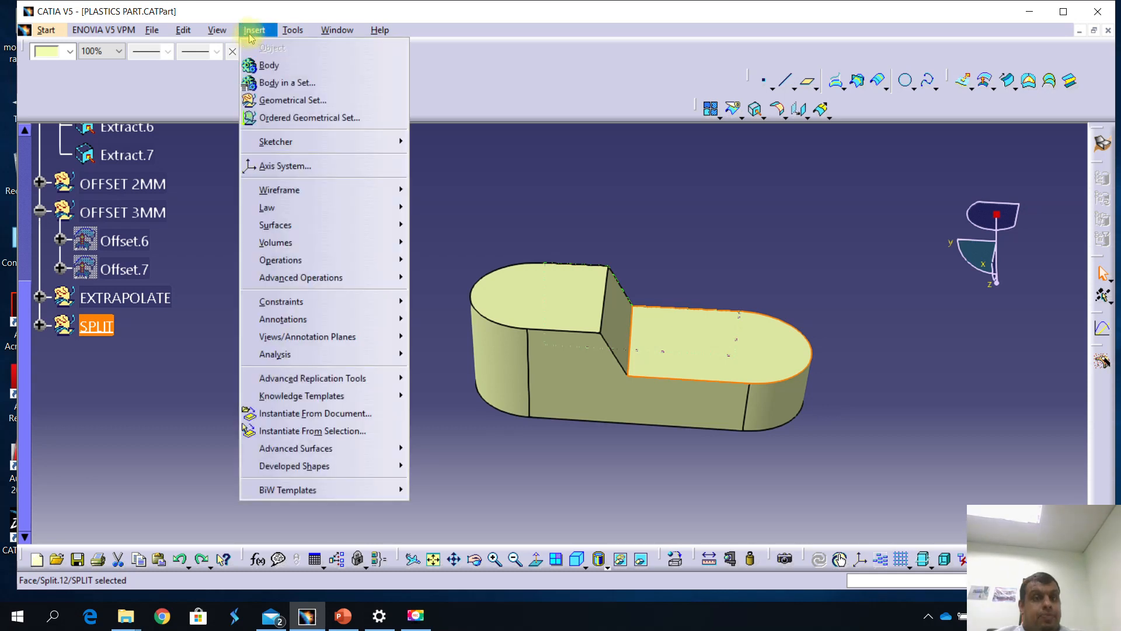
left_click(286, 101)
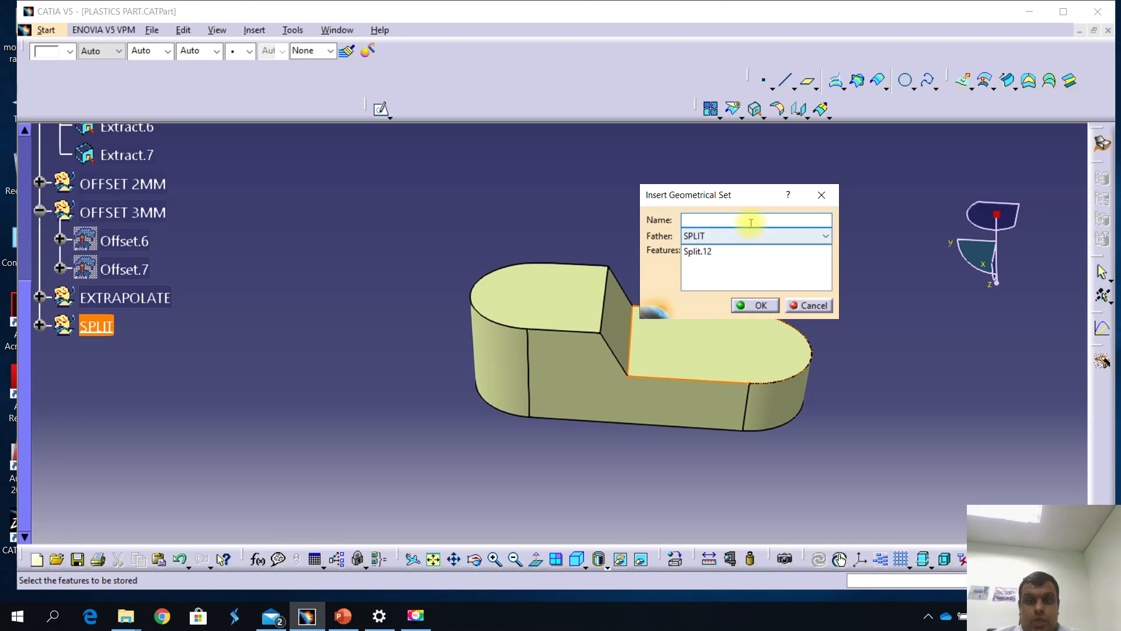
type("JOIN")
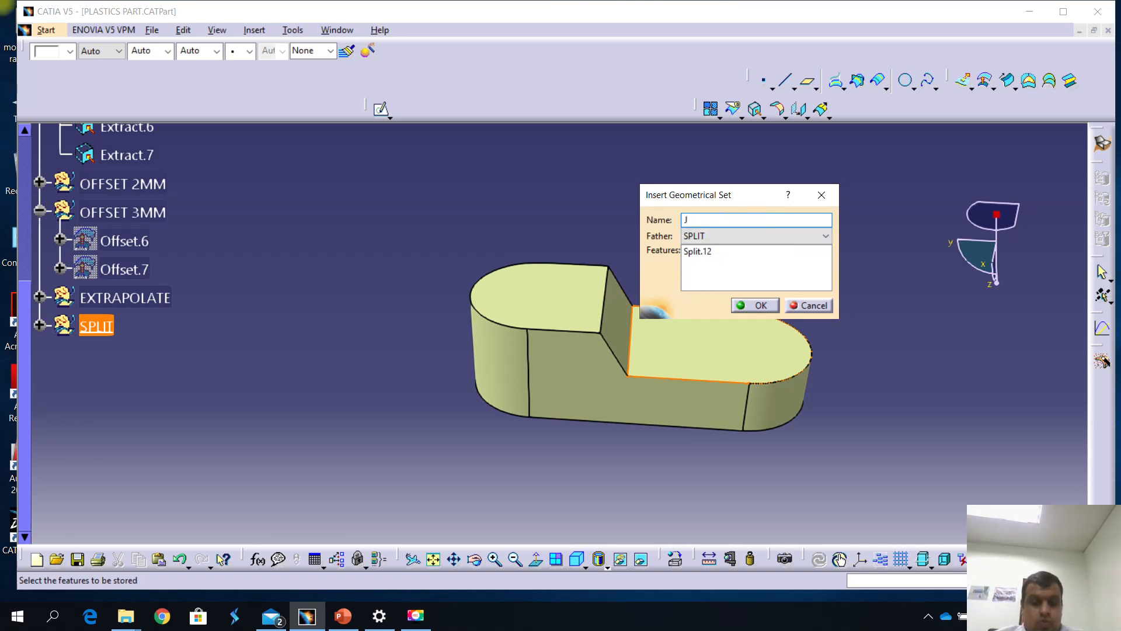
left_click(756, 306)
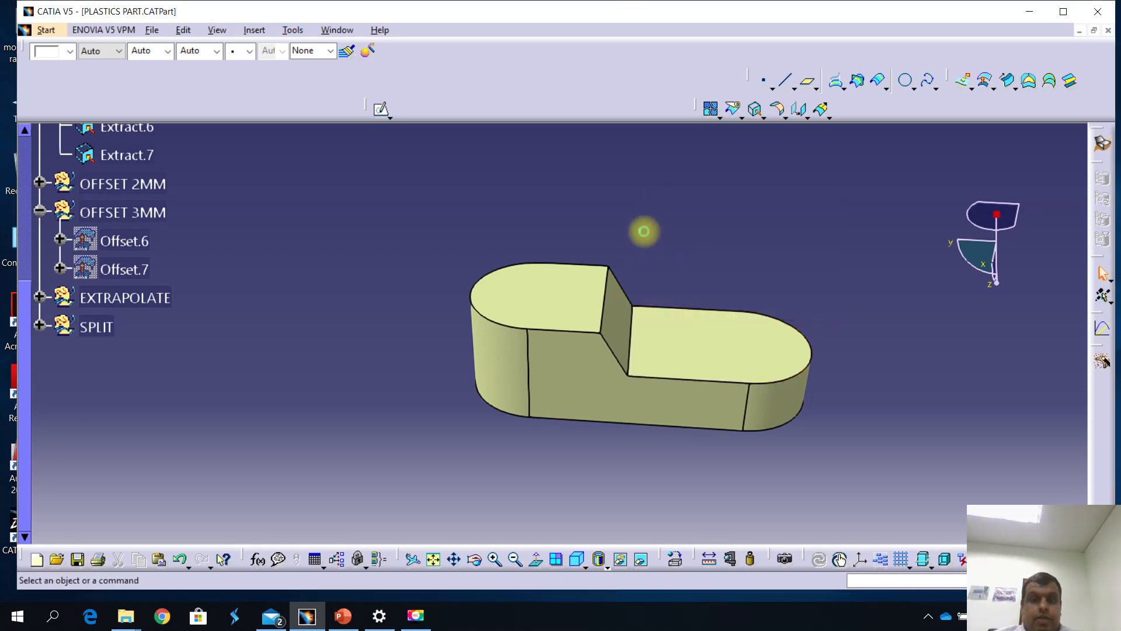
Start a Join of both rounded end walls, the near side wall, and the lower, sloped and upper top faces.
left_click(708, 112)
middle_click_drag(636, 347, 645, 380)
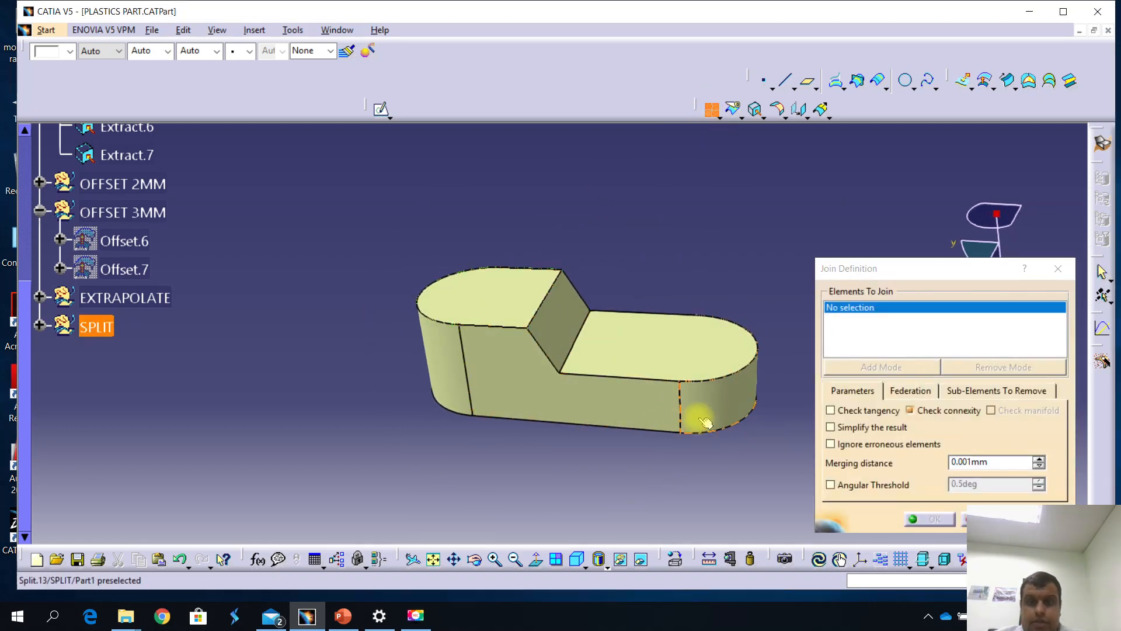
left_click(673, 377)
left_click(638, 402)
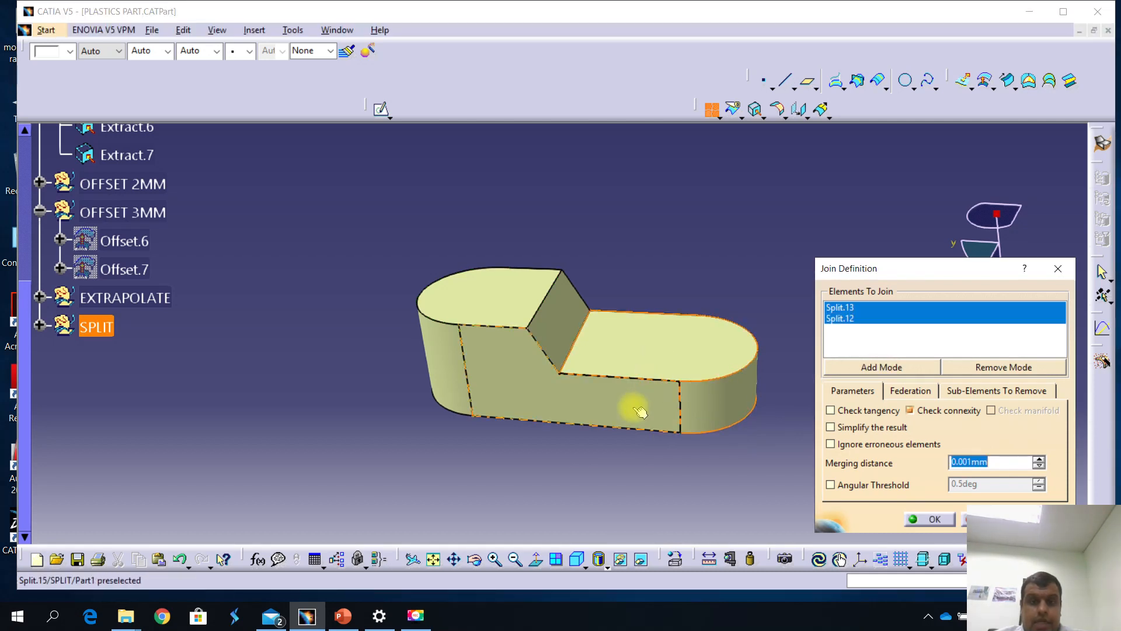
left_click(503, 395)
left_click(512, 339)
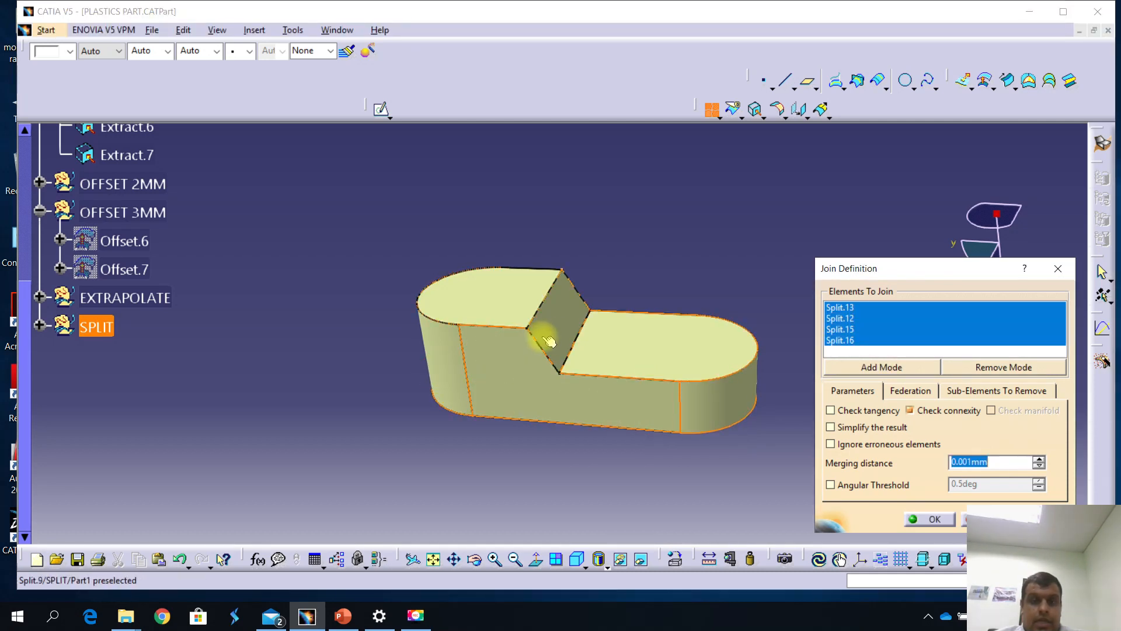
left_click(537, 336)
left_click(523, 345)
Add the opposite side wall Split.14 to the Join and create it with a merging distance of 0.1 mm.
middle_click_drag(524, 345, 676, 372)
left_click(739, 380)
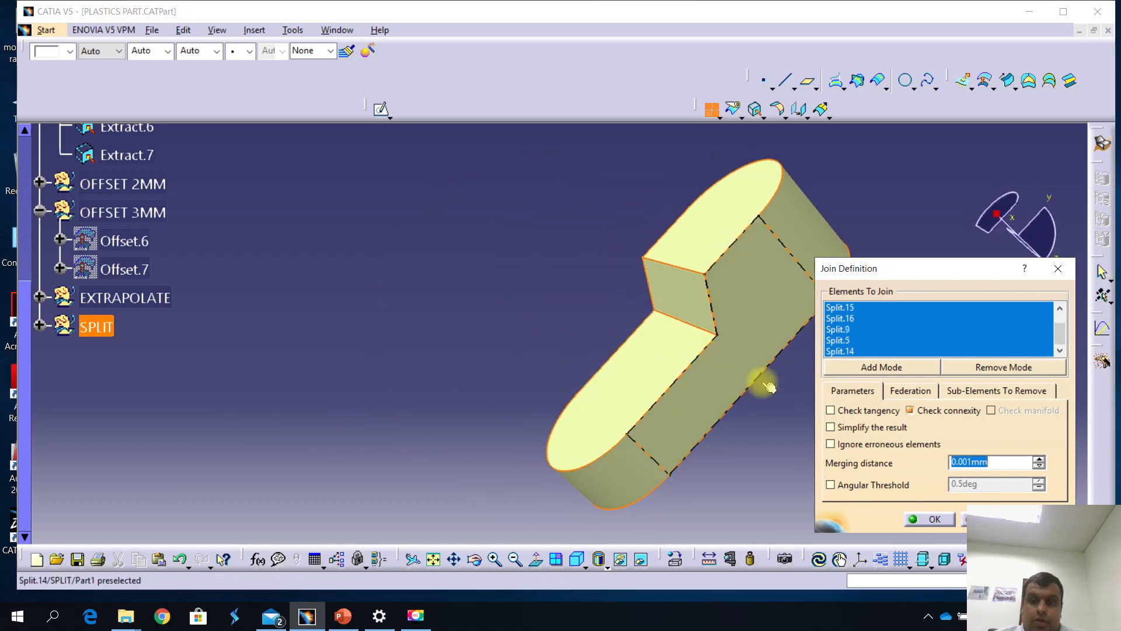
middle_click_drag(646, 378, 524, 348)
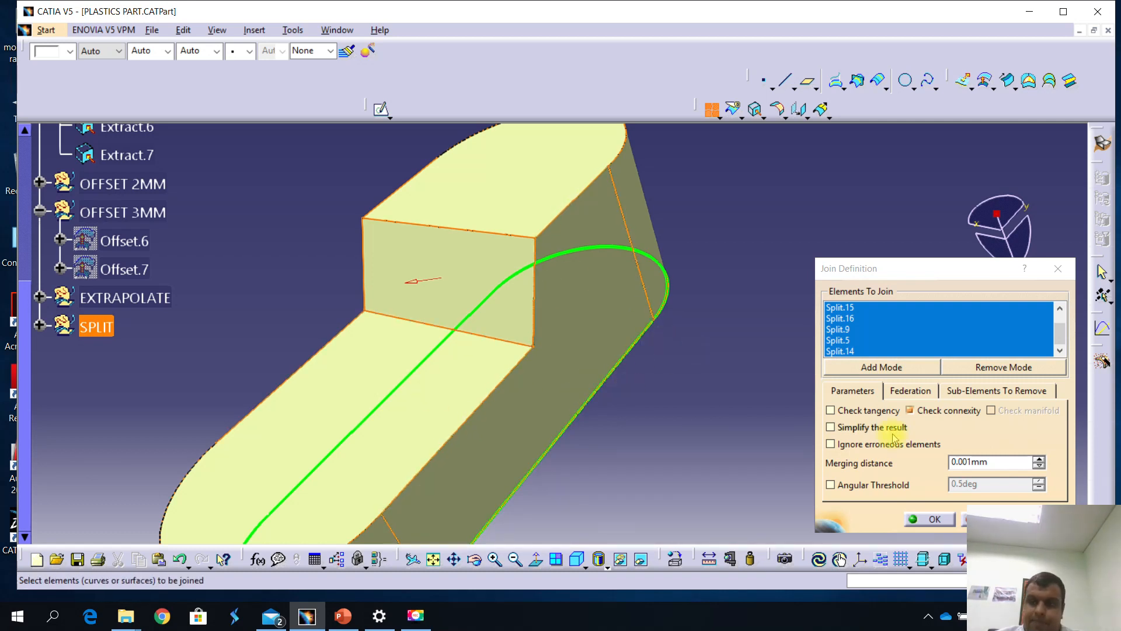
left_click(967, 461)
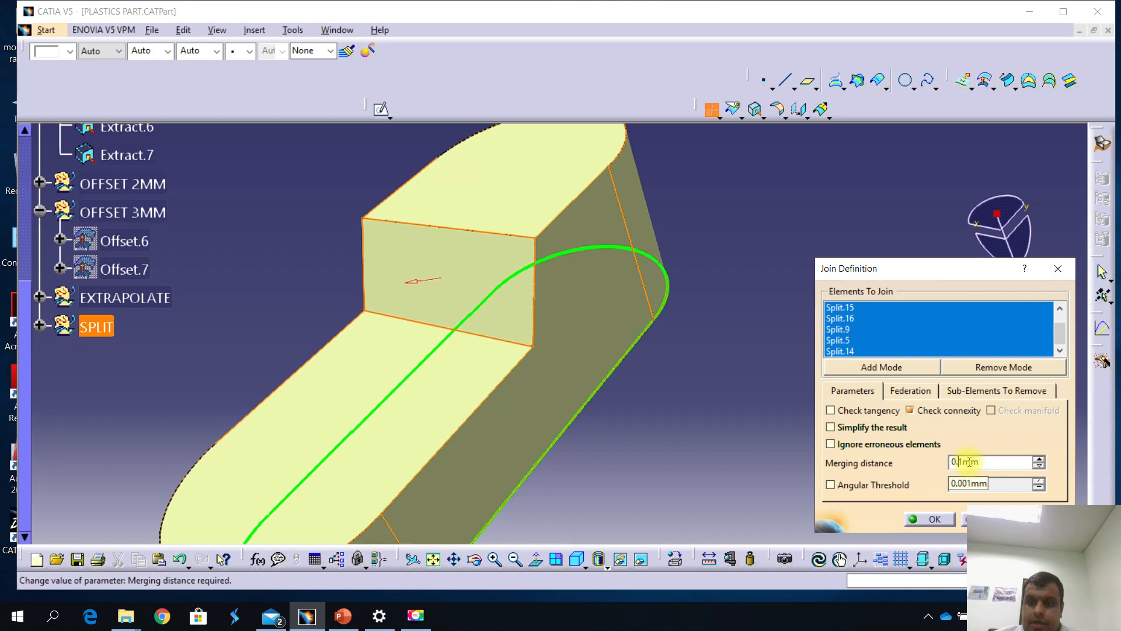
left_click(936, 522)
middle_click_drag(681, 376, 462, 363)
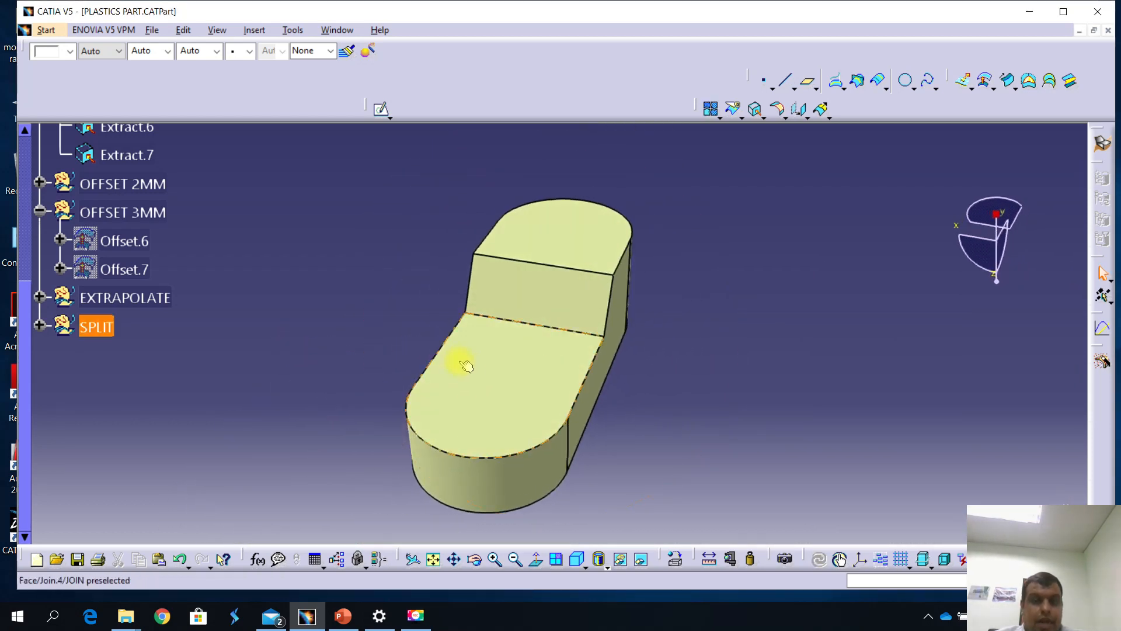
Examine the specification tree and the expanded SPLIT set to locate the JOIN set and the joined surface.
right_click(482, 378)
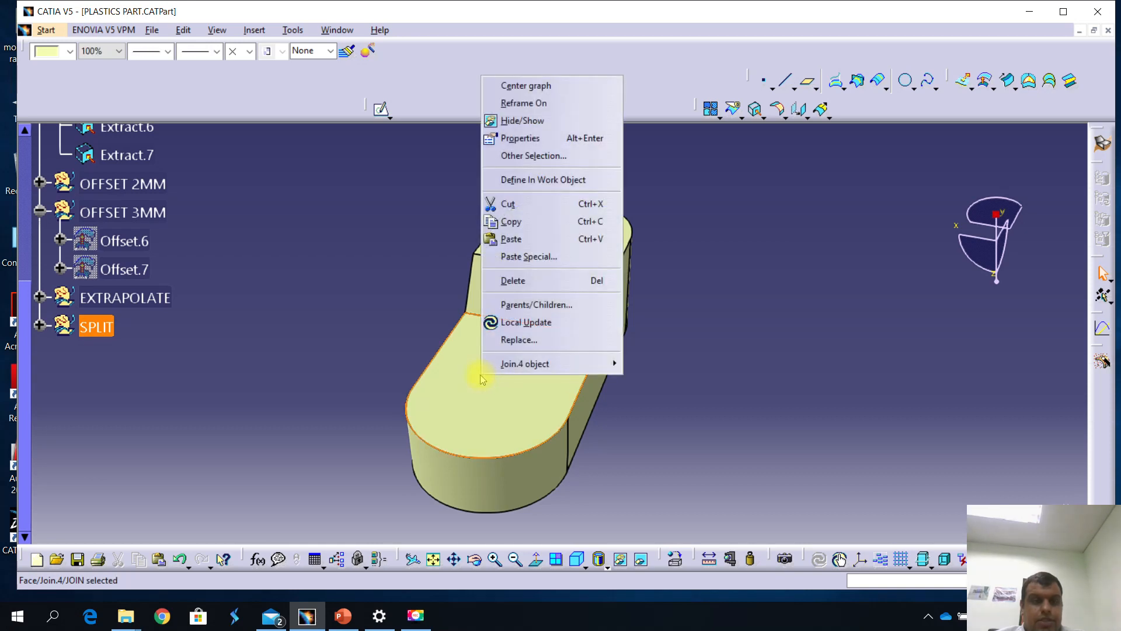
key("Escape")
scroll(93, 368, "up", 2)
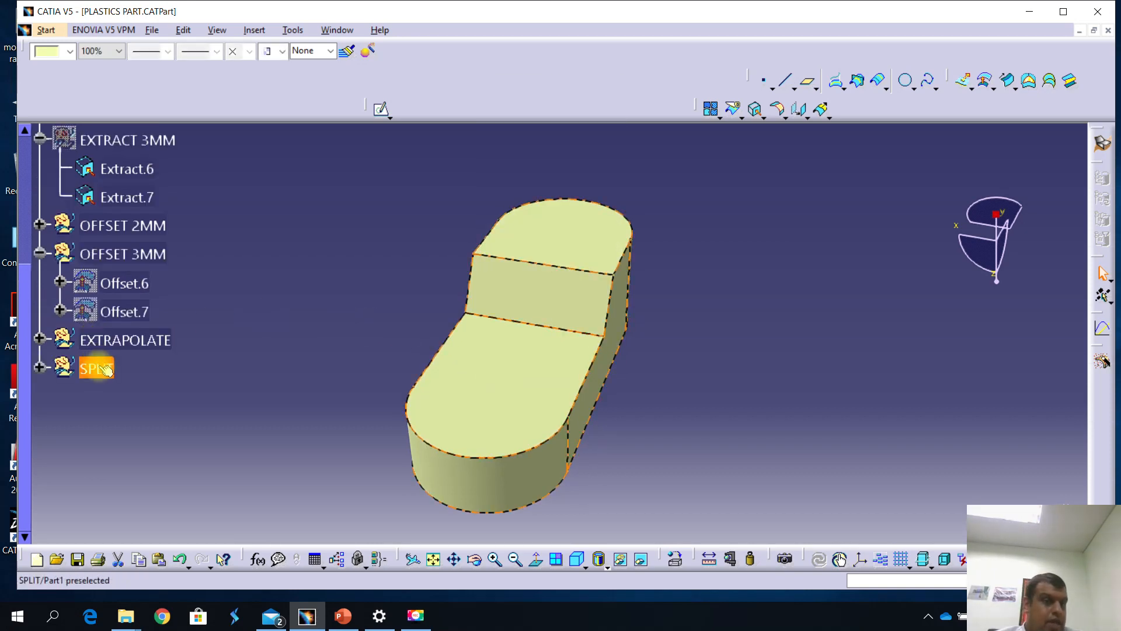
scroll(111, 376, "up", 3)
scroll(75, 381, "down", 5)
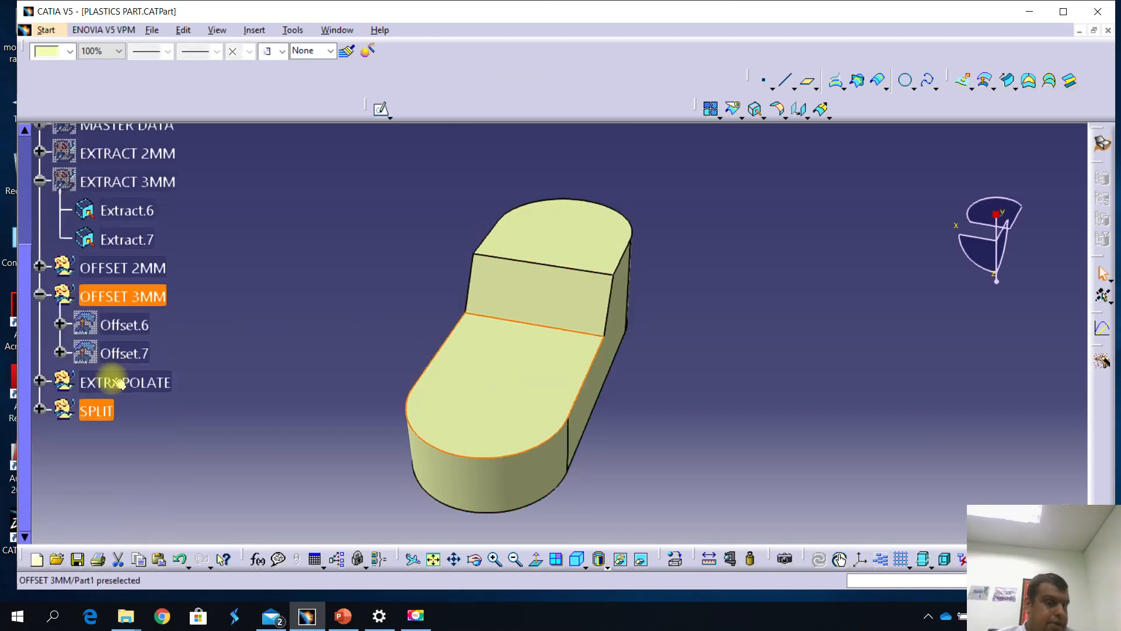
left_click(226, 415)
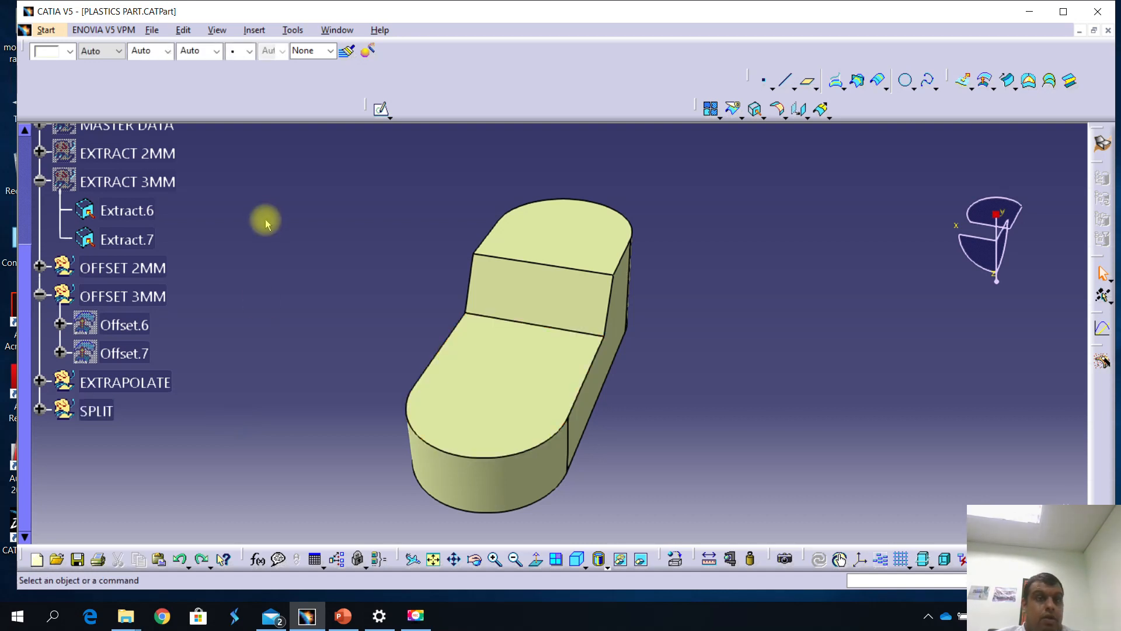
left_click(253, 30)
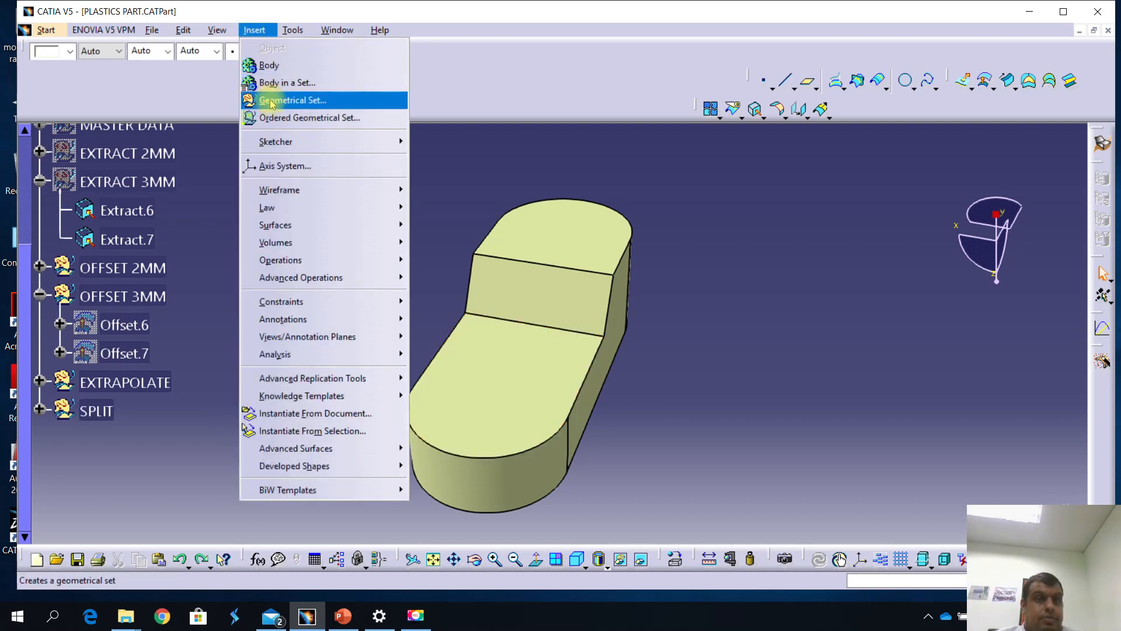
left_click(40, 410)
left_click(40, 410)
scroll(112, 408, "down", 3)
scroll(115, 402, "up", 2)
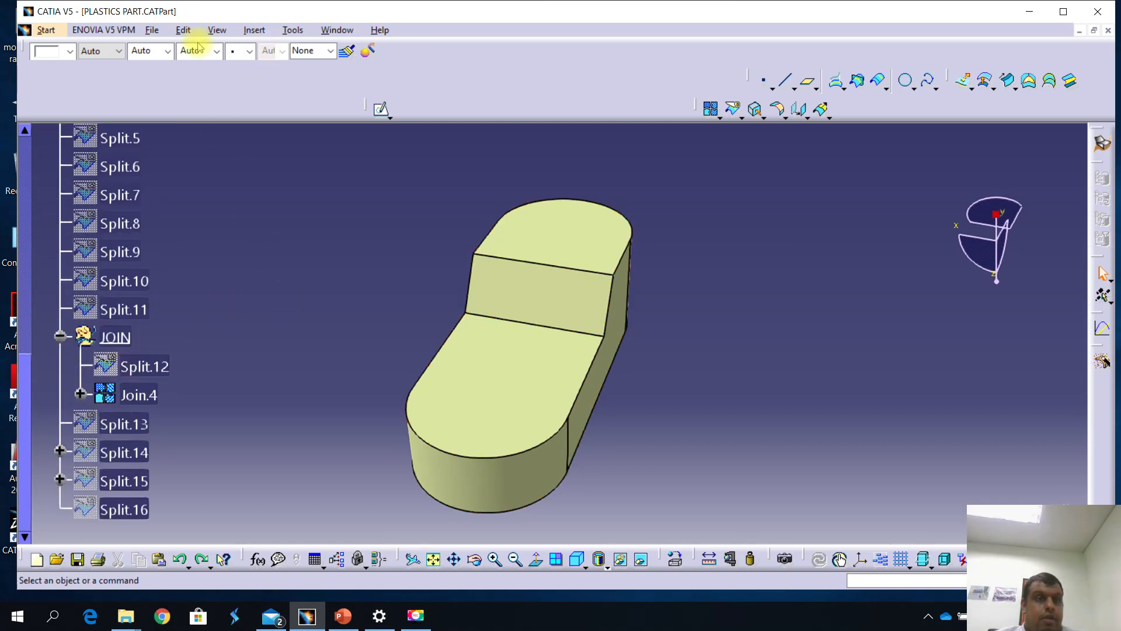
scroll(27, 382, "up", 5)
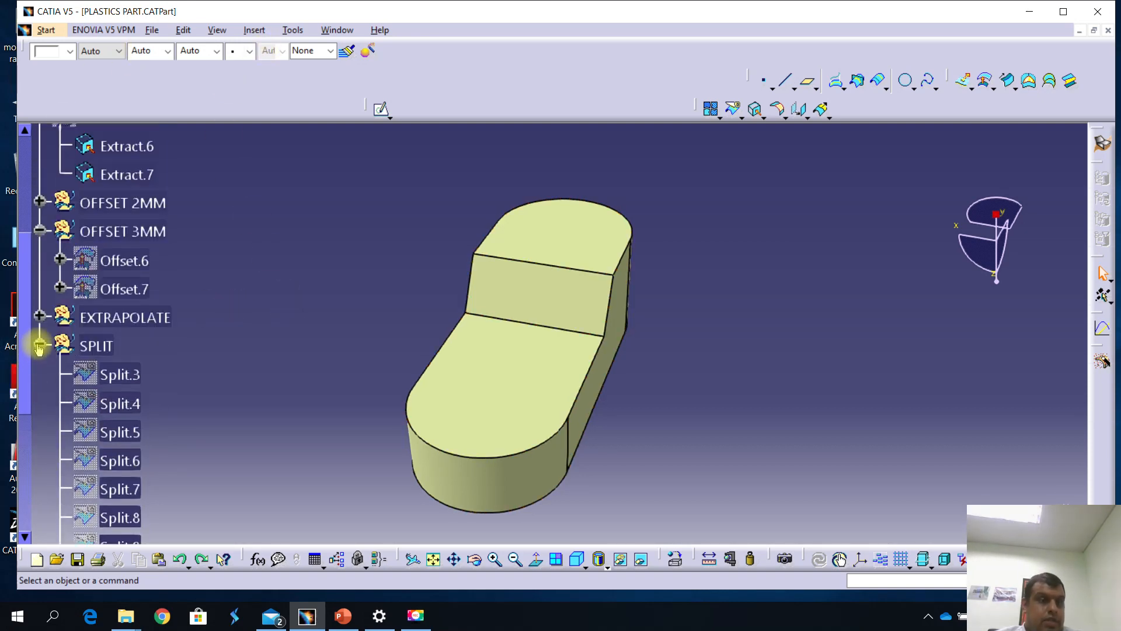
Collapse the SPLIT set and insert a geometrical set named JOIN directly under Part1.
left_click(39, 346)
left_click(257, 30)
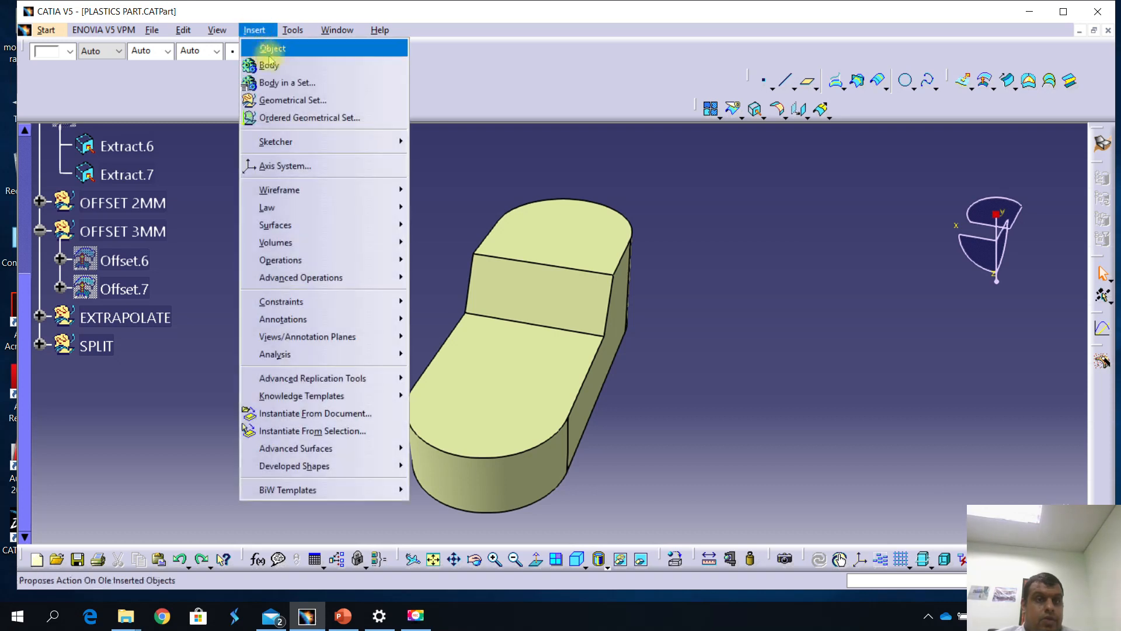
left_click(373, 98)
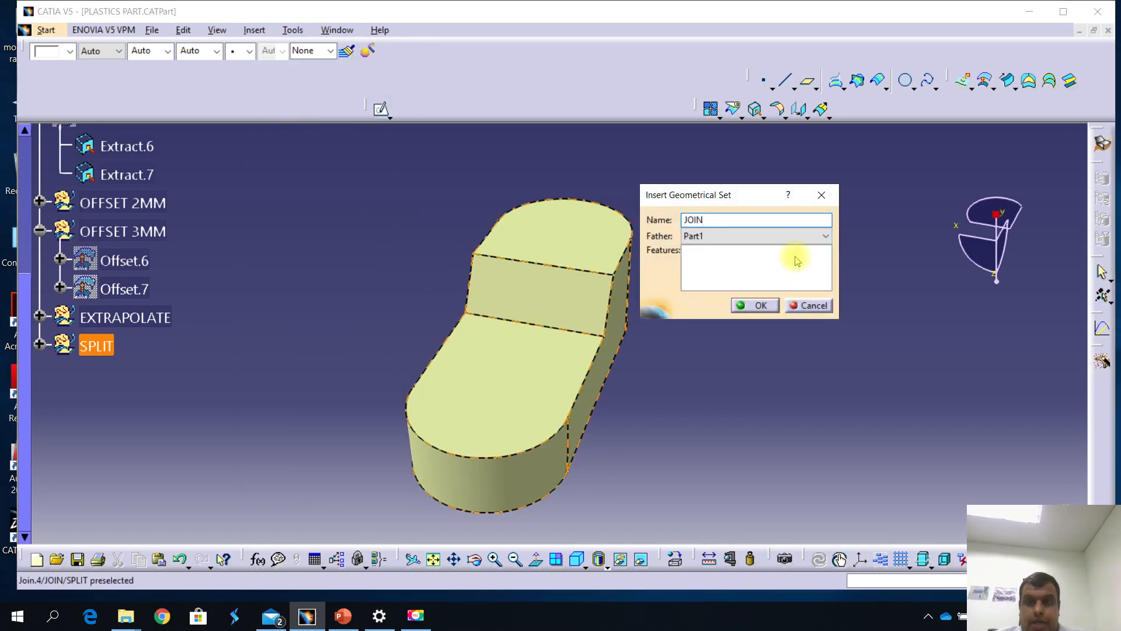
left_click(757, 304)
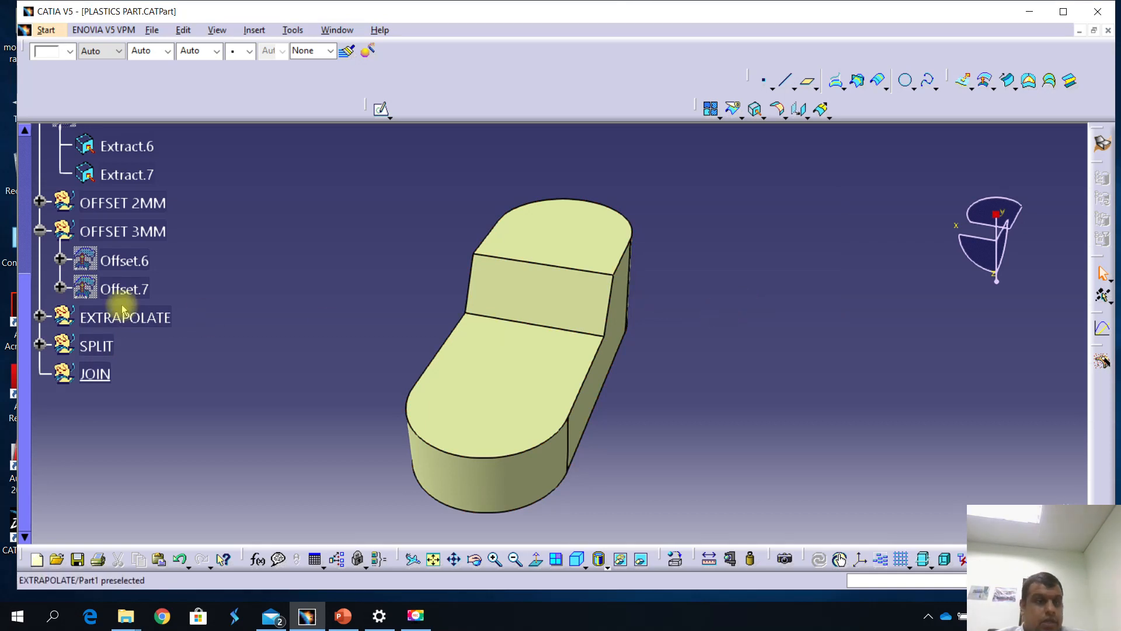
Try to delete the JOIN set nested inside the SPLIT set, and the Join.2 feature reported in the update diagnosis.
left_click(37, 345)
scroll(117, 356, "down", 2)
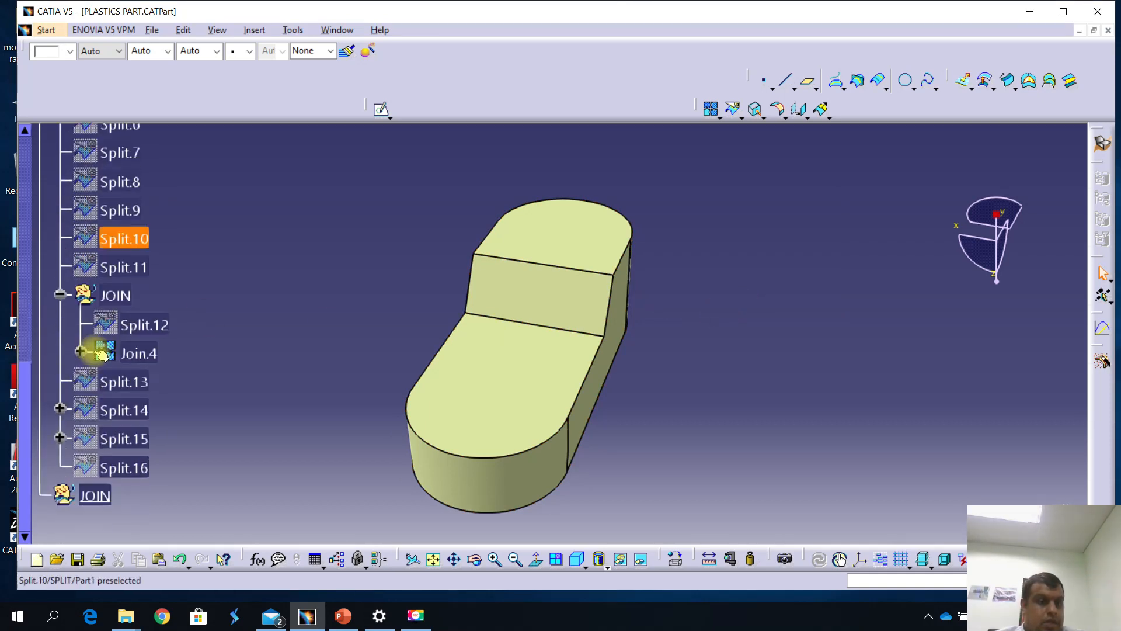
left_click(132, 353)
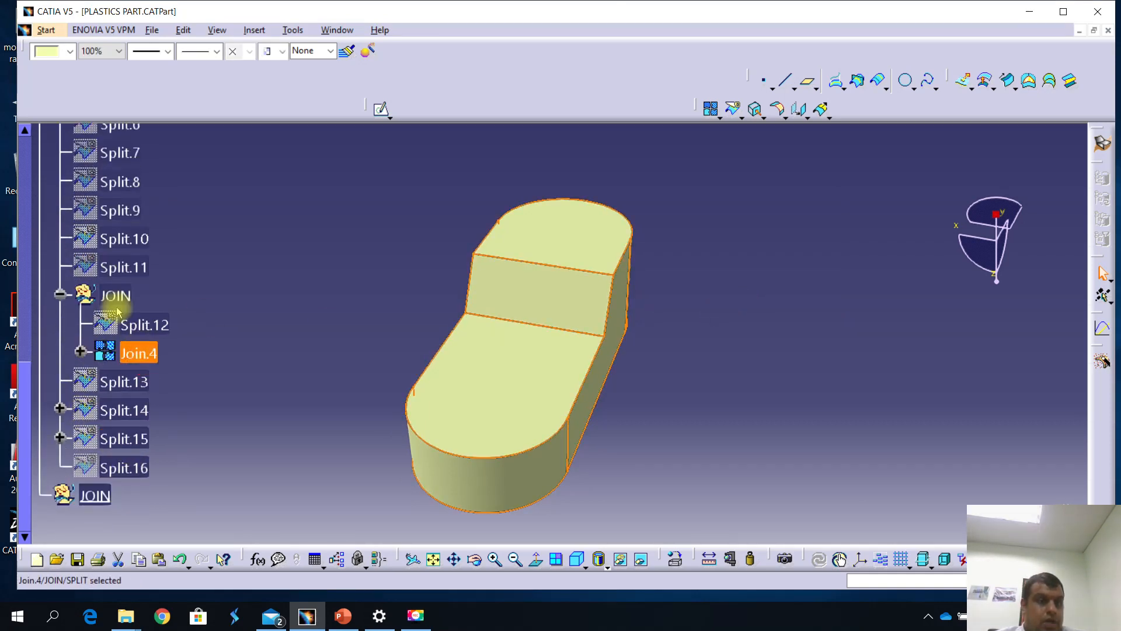
left_click(115, 295)
key("Delete")
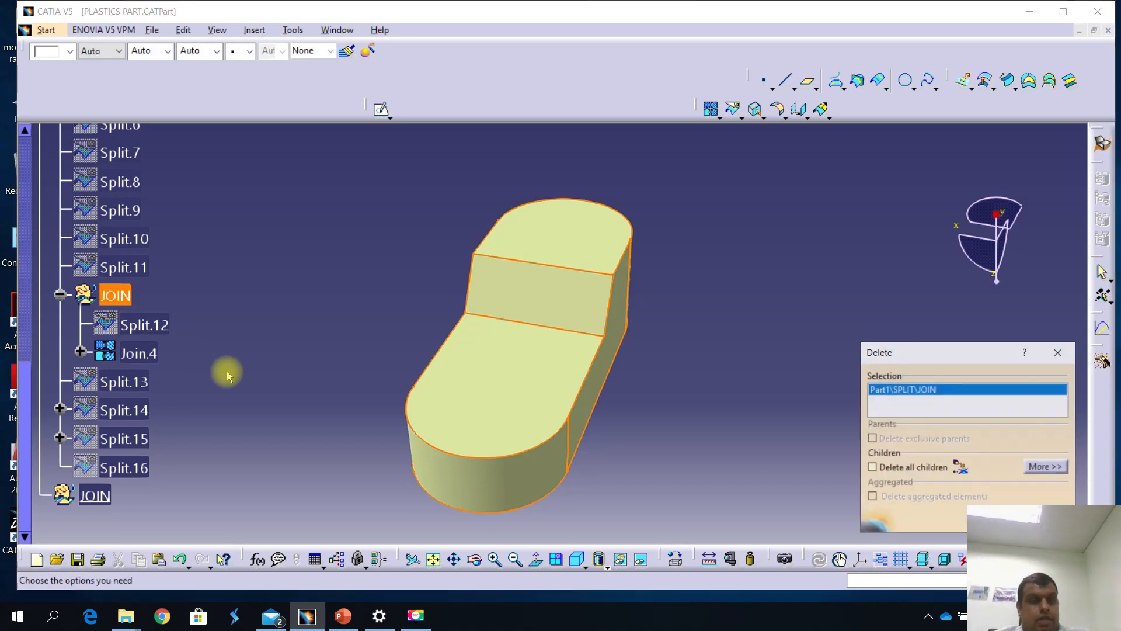
left_click(957, 520)
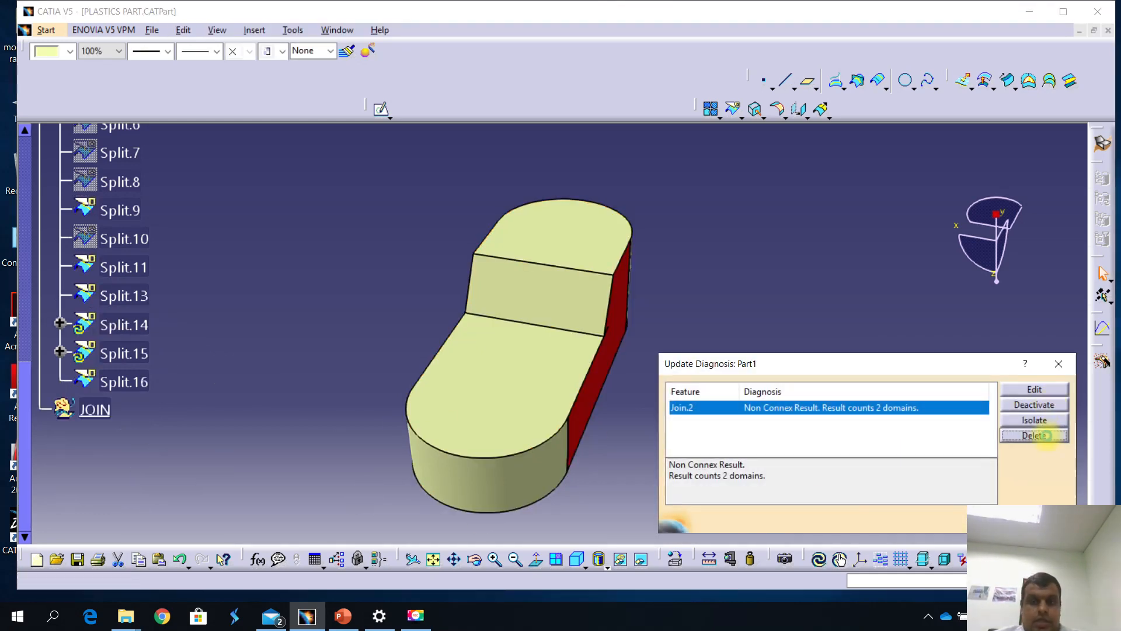
left_click(1045, 435)
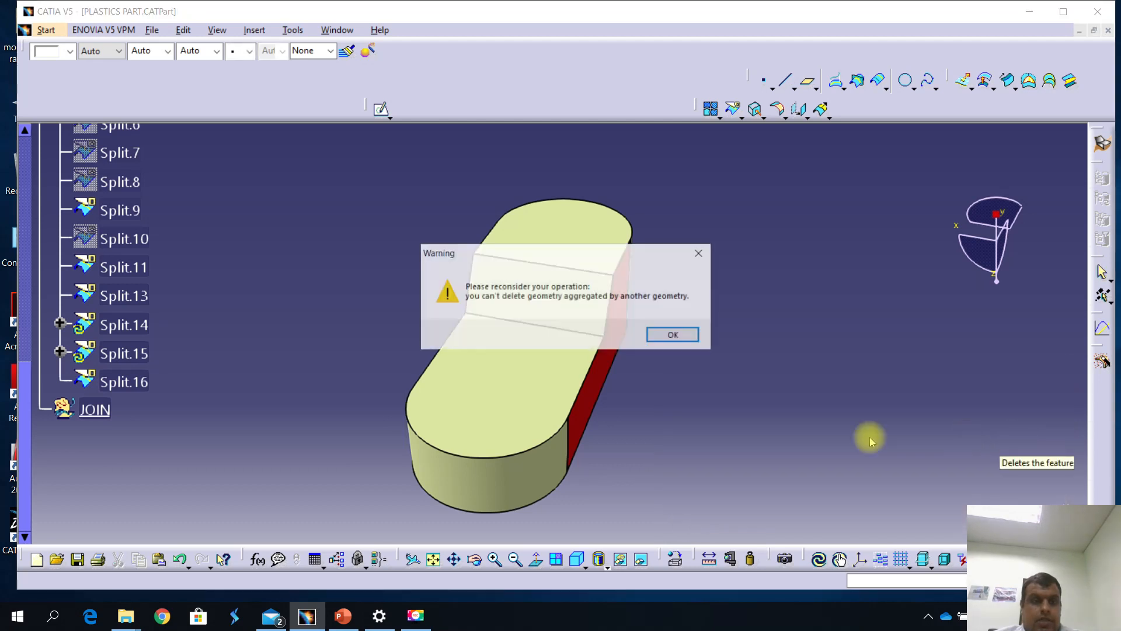
left_click(674, 336)
Undo the set deletion and the preceding join and set creation, back to the separate visible Split surfaces.
scroll(184, 349, "up", 3)
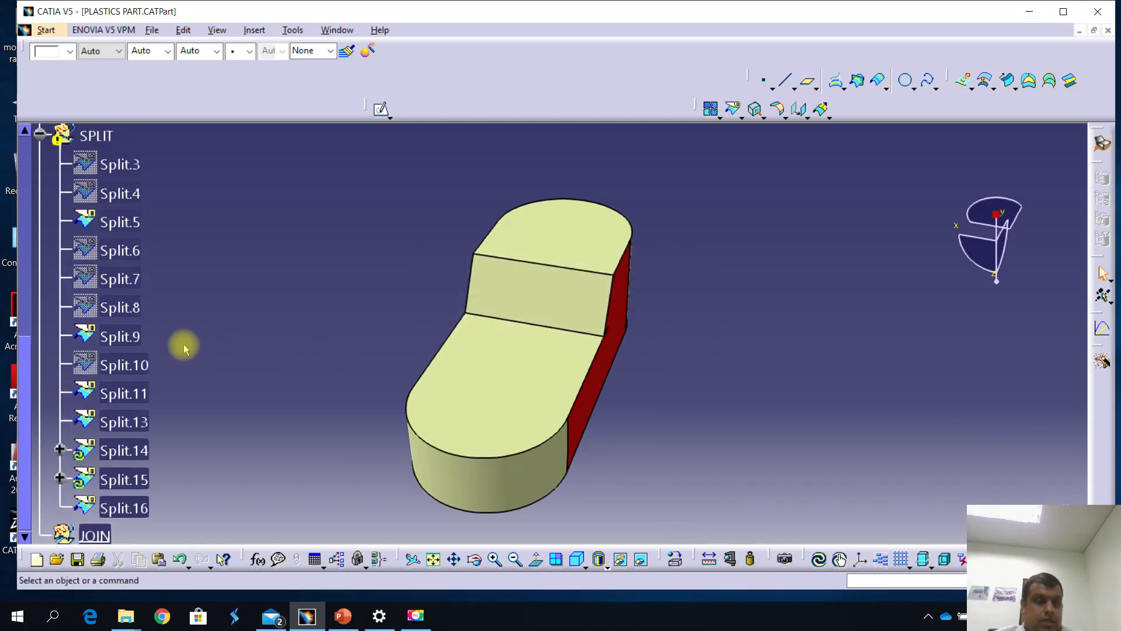
left_click(183, 345)
left_click(184, 349)
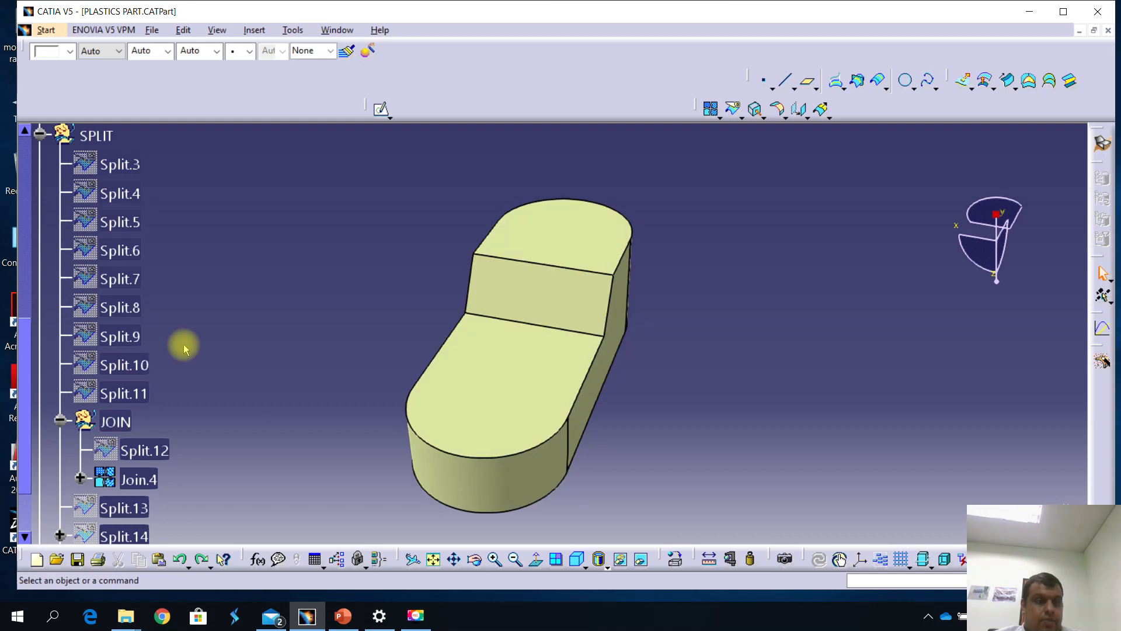
key("ctrl+z")
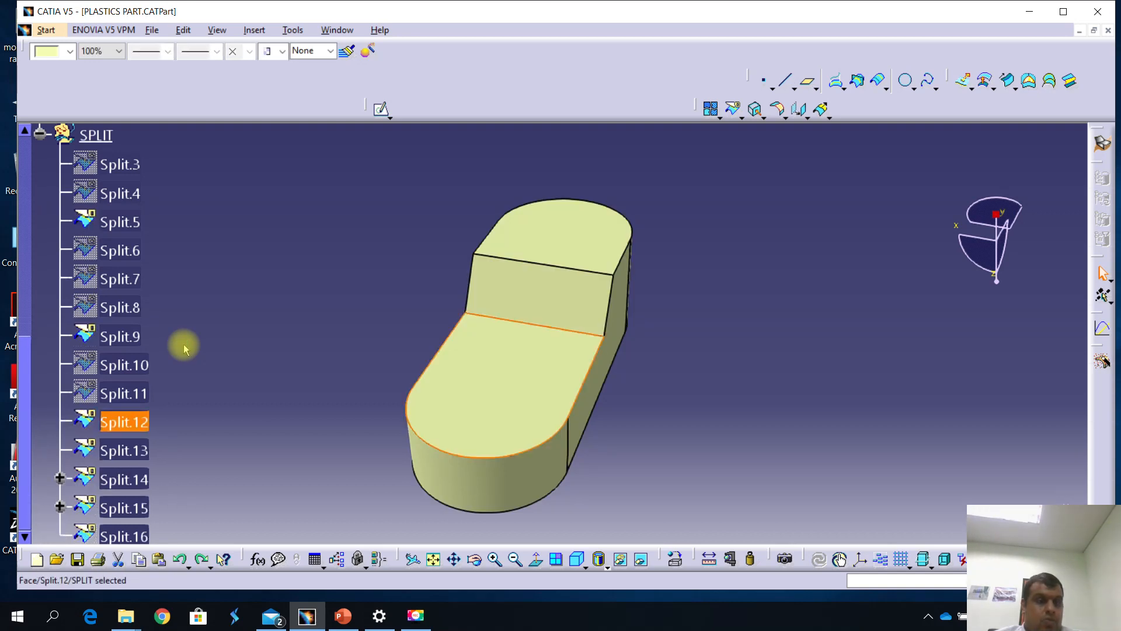
scroll(184, 349, "down", 3)
scroll(190, 336, "up", 2)
left_click(188, 342)
scroll(120, 338, "up", 8)
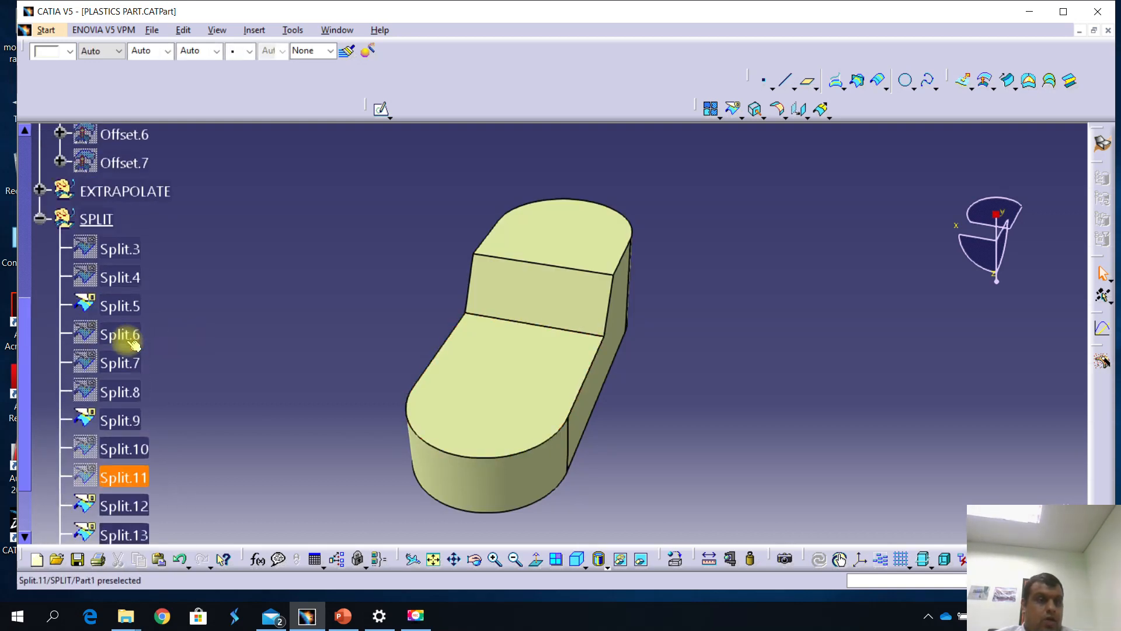
Insert a new geometrical set named JOIN with Part1 as its father.
left_click(254, 30)
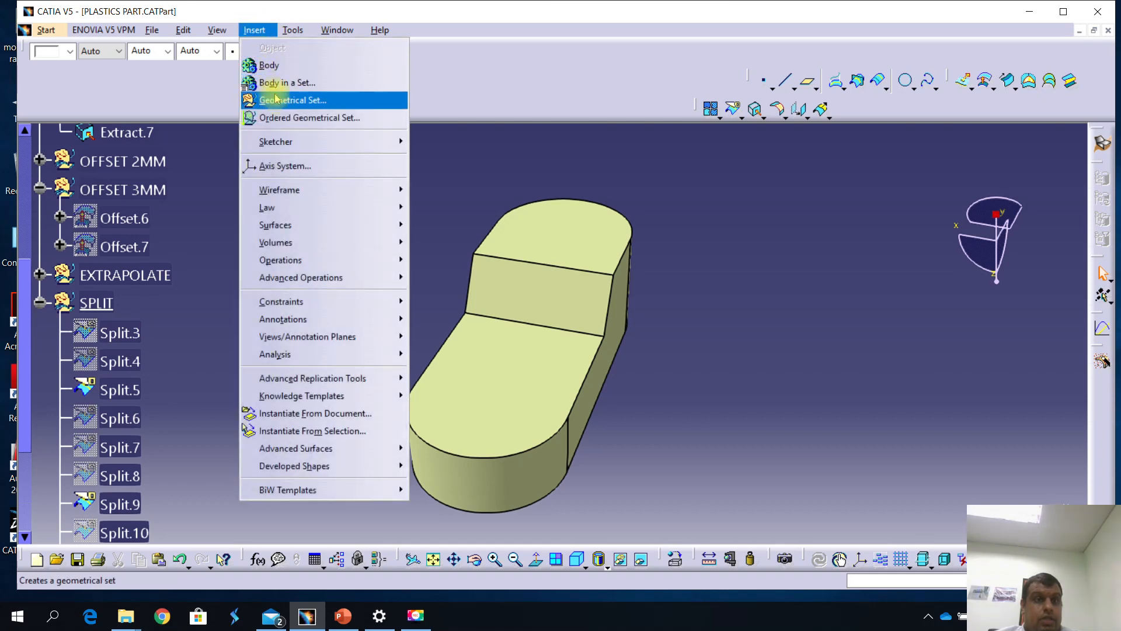
left_click(277, 100)
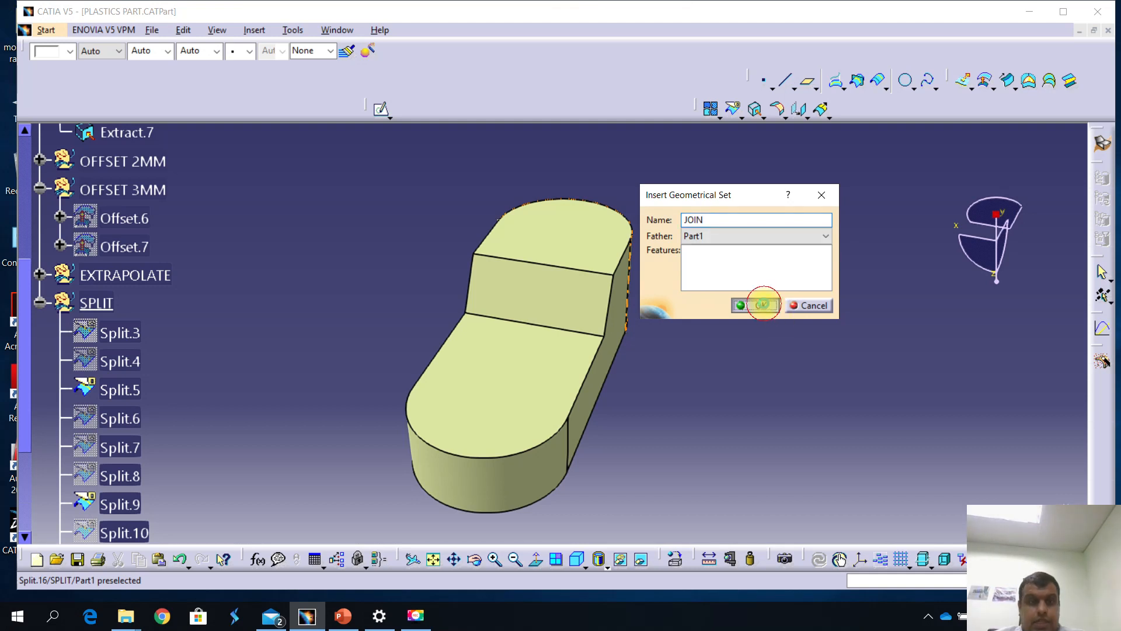
left_click(762, 304)
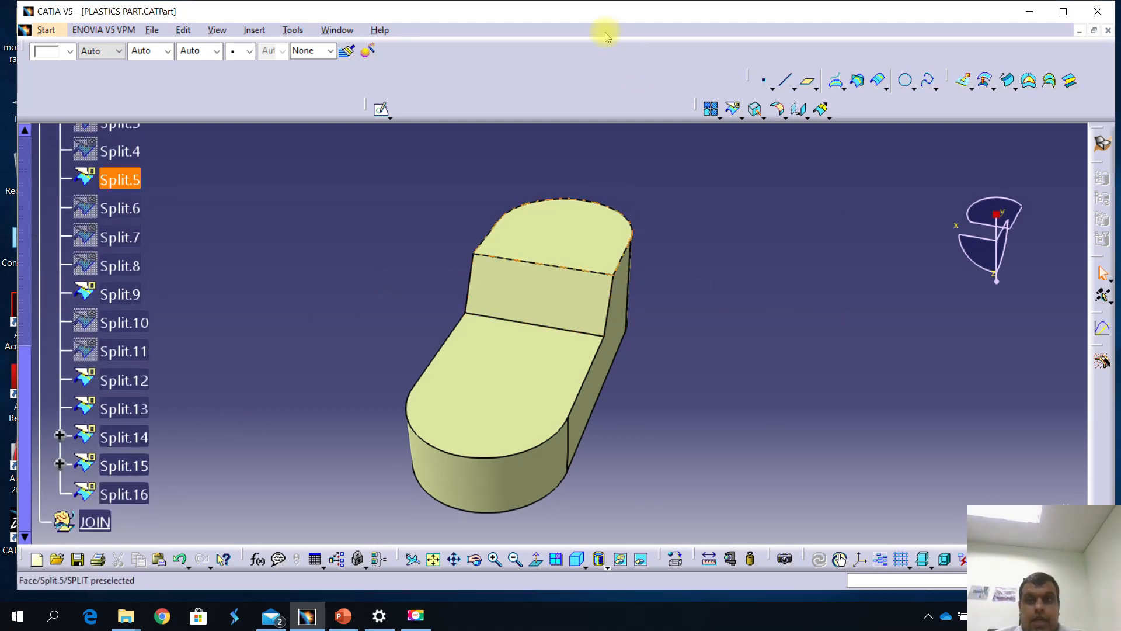
Start a Join of the upper, sloped and lower top faces, one side wall Split.14 and the lower rounded end wall Split.13.
left_click(711, 109)
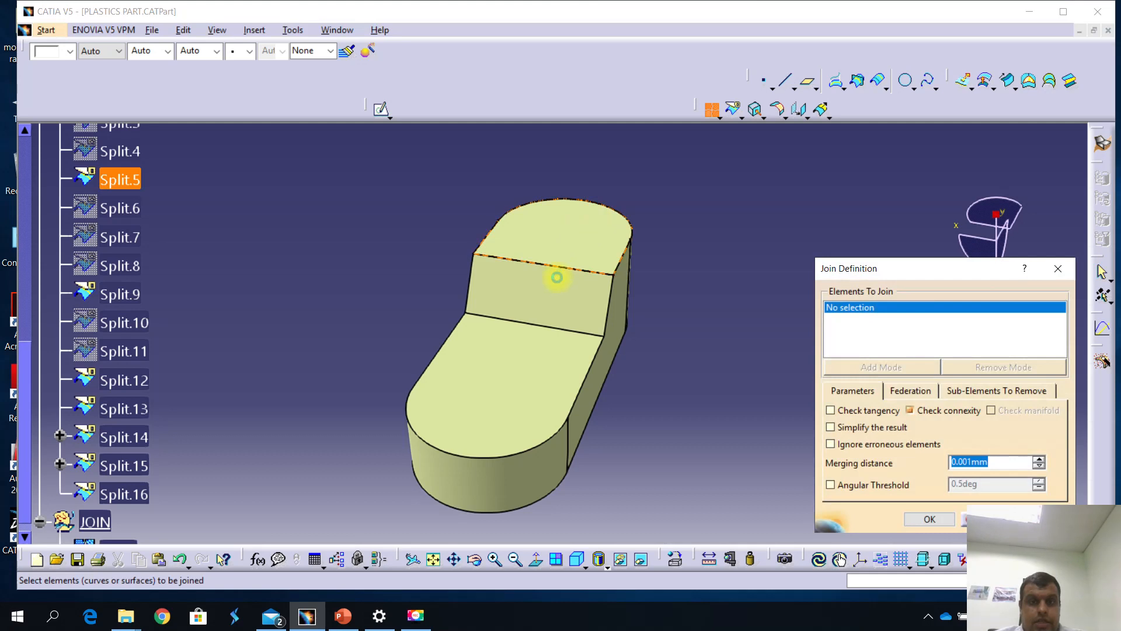
left_click(560, 273)
left_click(543, 298)
left_click(533, 358)
left_click(596, 376)
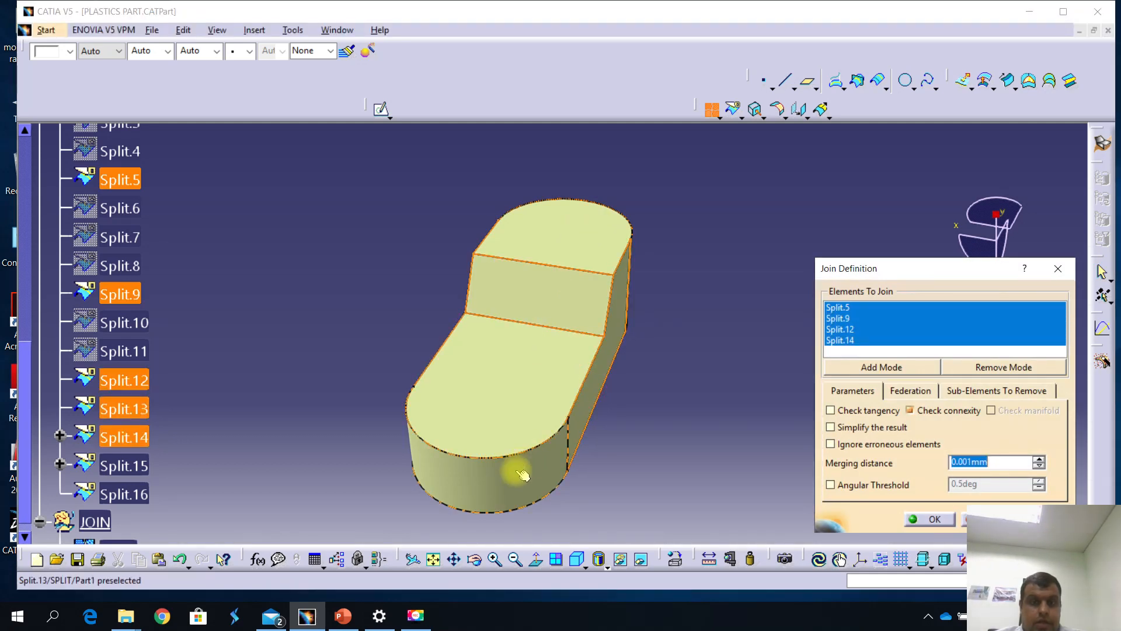
left_click(521, 474)
Add the opposite side wall Split.15 and rounded end Split.16, create the Join with a 0.01 mm merging distance, and collapse the SPLIT set.
middle_click_drag(350, 410, 487, 376)
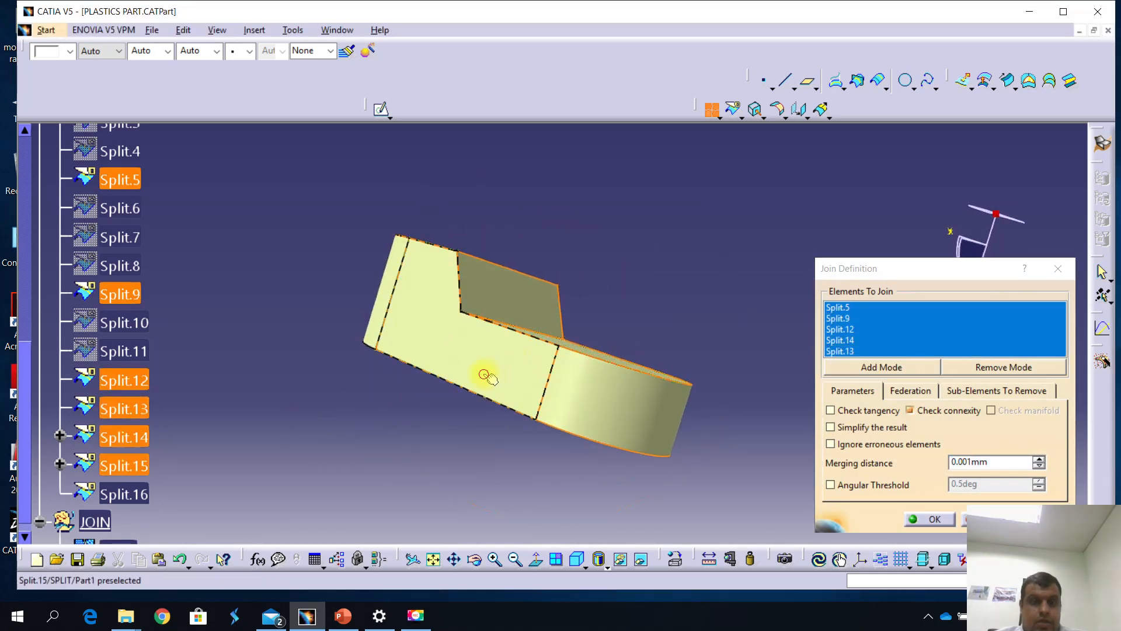
left_click(484, 375)
middle_click_drag(432, 343, 637, 399)
scroll(348, 381, "down", 1)
middle_click_drag(348, 380, 463, 413)
left_click(483, 402)
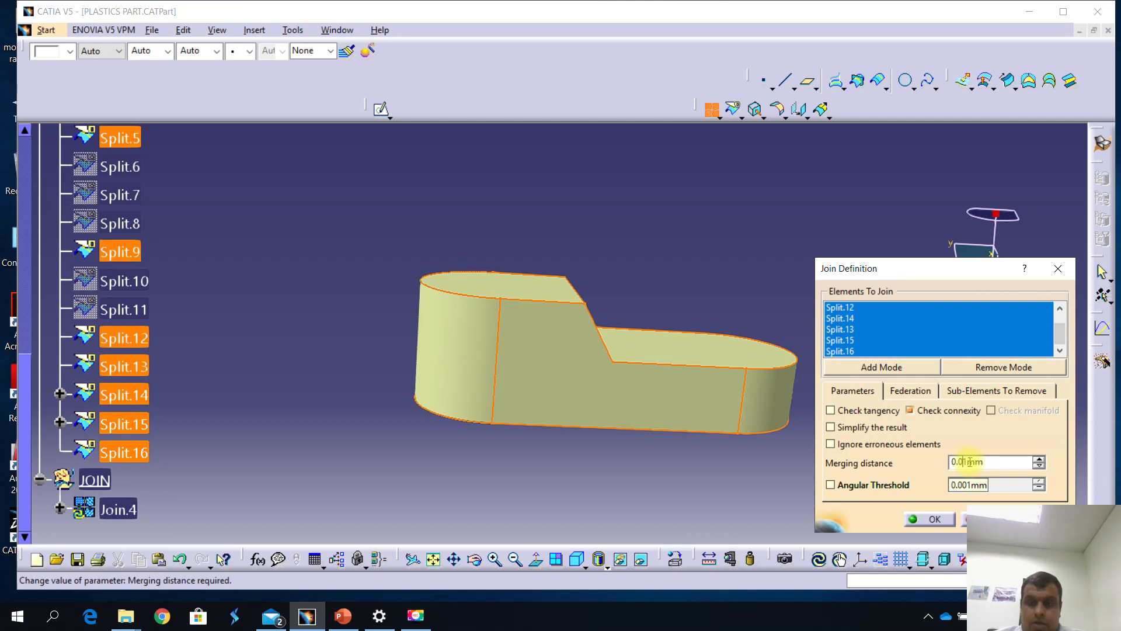
left_click(928, 518)
scroll(22, 476, "up", 3)
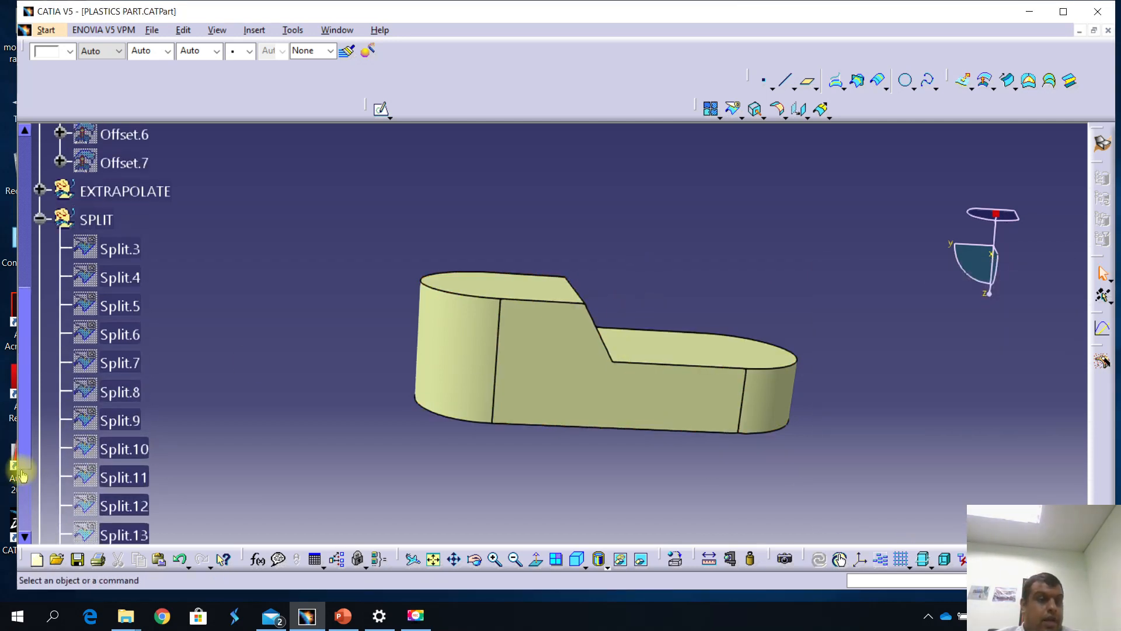
left_click(39, 219)
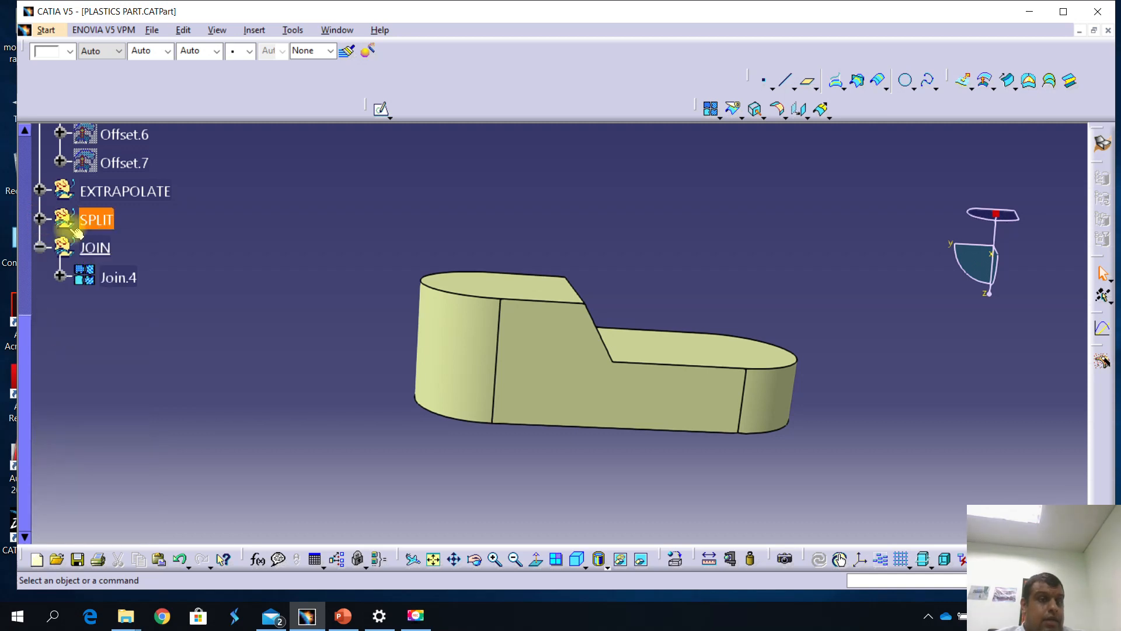
Examine the joined surface and specification tree, and consult the inside-to-outside fillet calculation slide in PowerPoint.
scroll(102, 251, "up", 3)
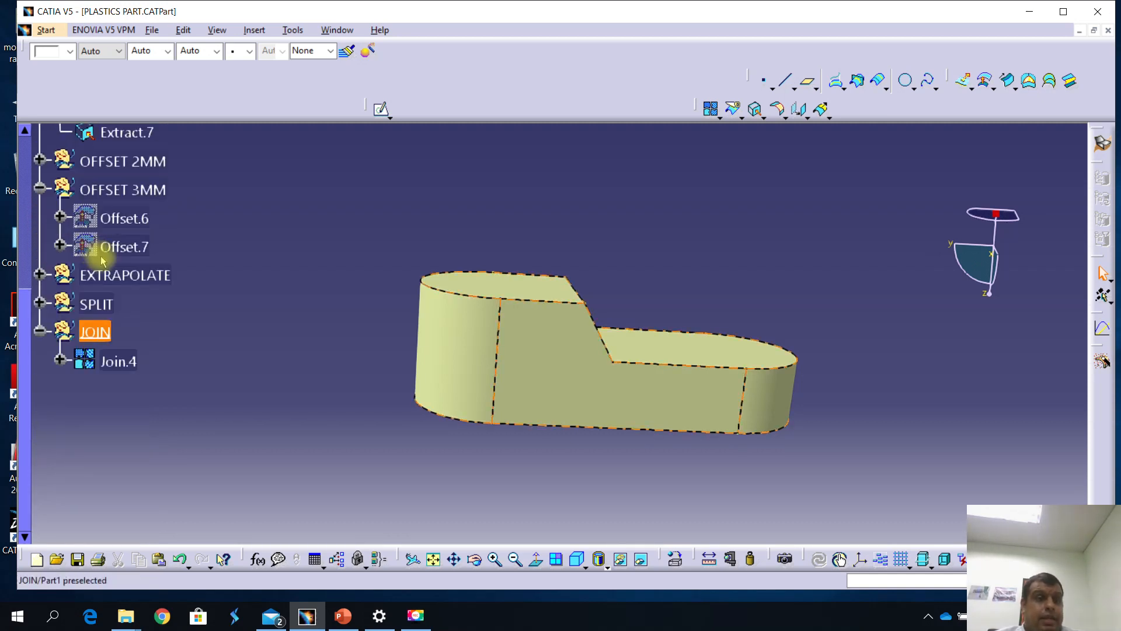
mouse_move(465, 304)
middle_mouse_down()
mouse_move(425, 325)
mouse_move(570, 375)
mouse_move(493, 388)
mouse_move(512, 376)
mouse_move(383, 345)
mouse_move(471, 305)
middle_mouse_up()
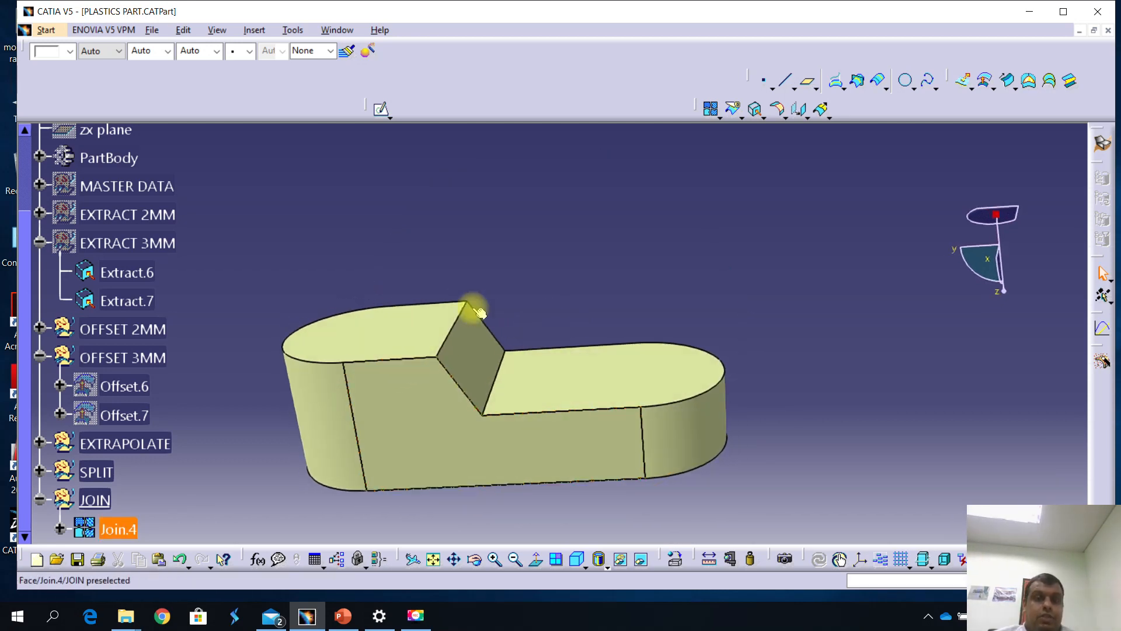
middle_click_drag(470, 432, 517, 397)
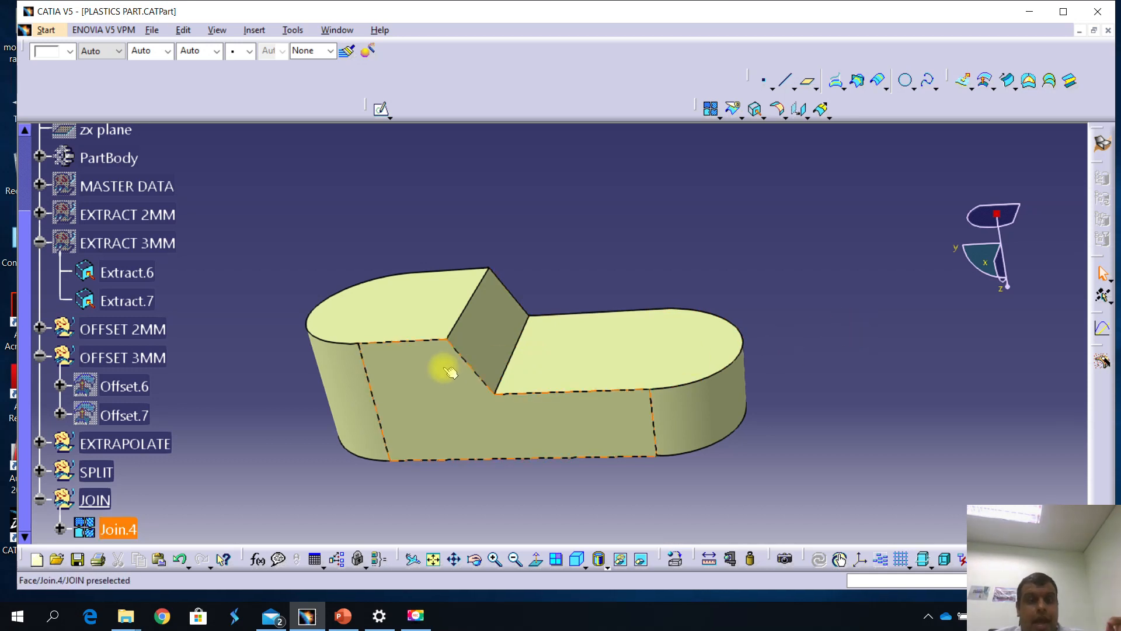
scroll(408, 374, "up", 3)
scroll(385, 351, "up", 2)
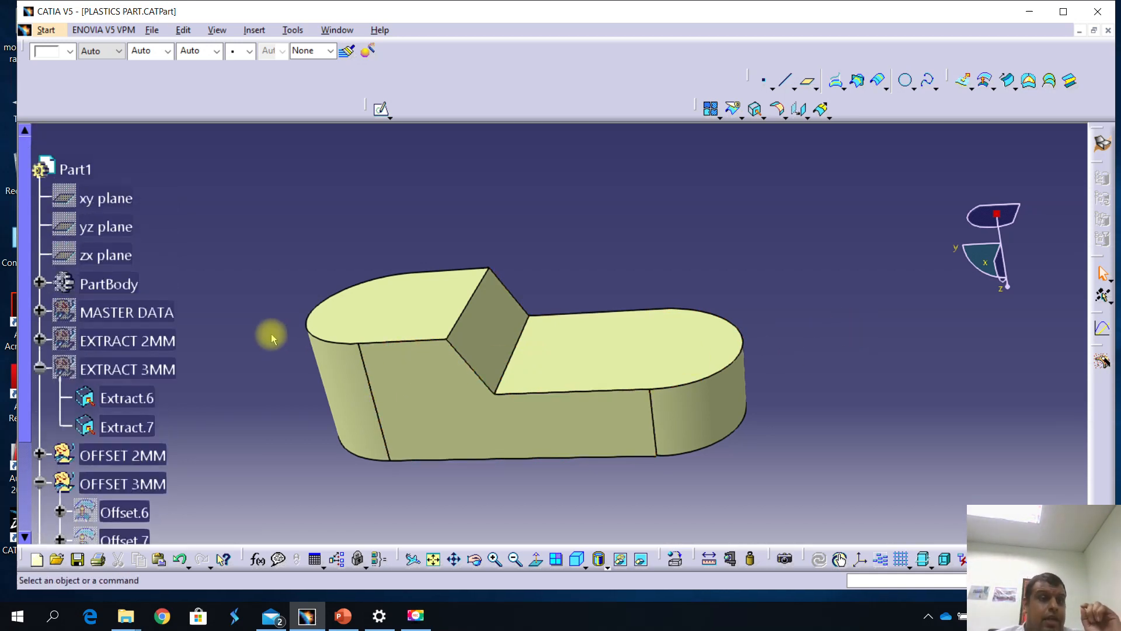
scroll(261, 341, "down", 1)
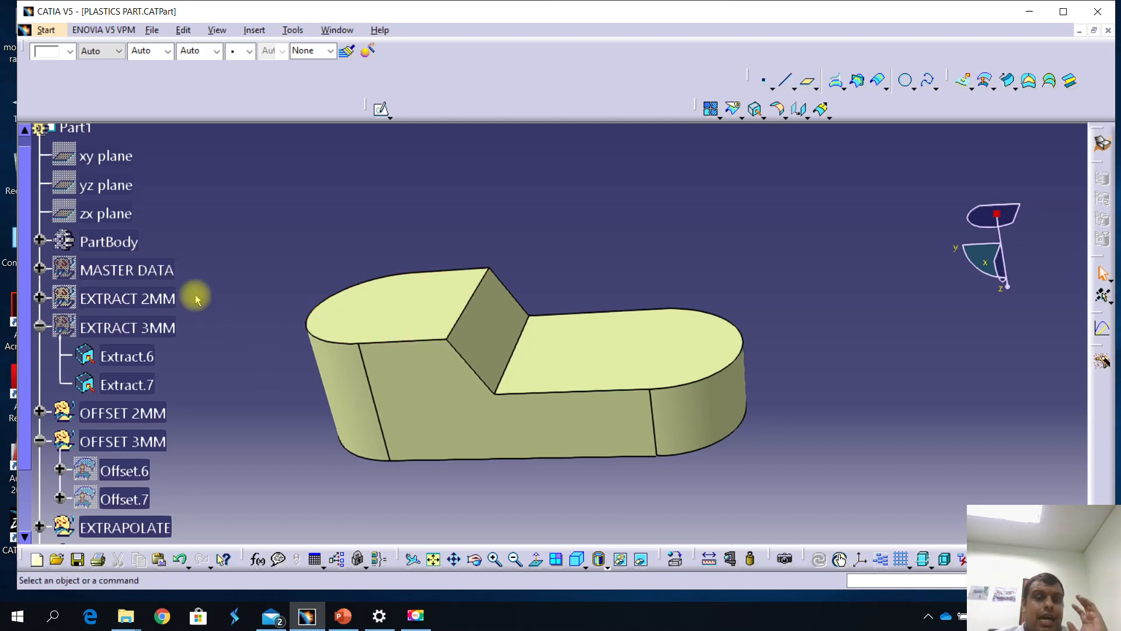
left_click(343, 615)
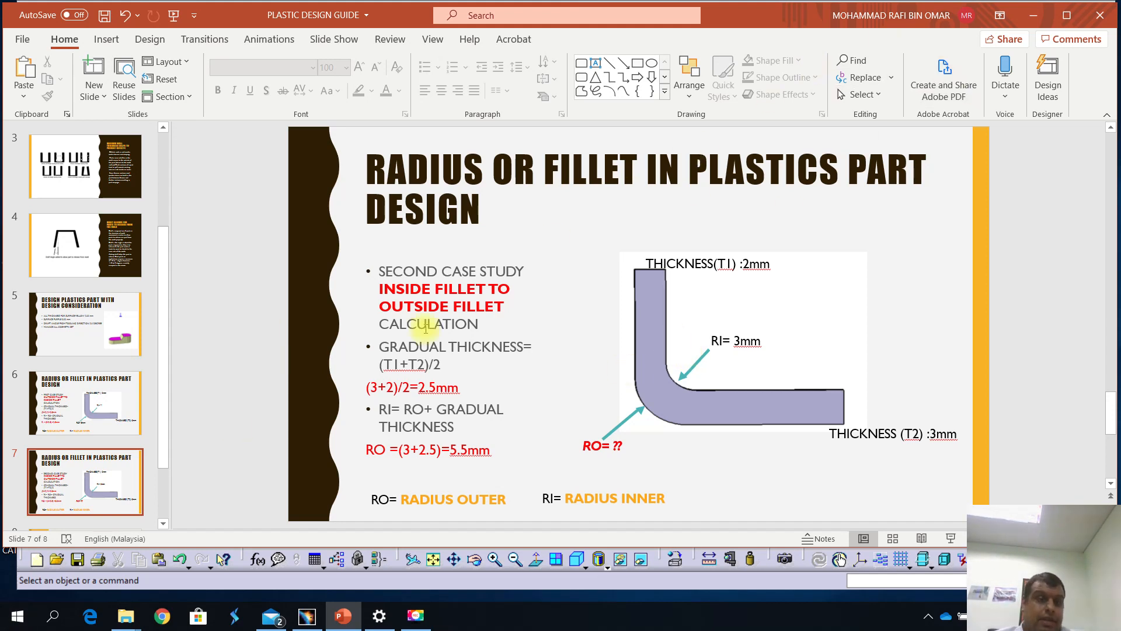
left_click(1034, 20)
Orient the joined surface to a side view, capture it with a new snip in Snipping Tool, and minimize the capture.
middle_click_drag(294, 327, 613, 393)
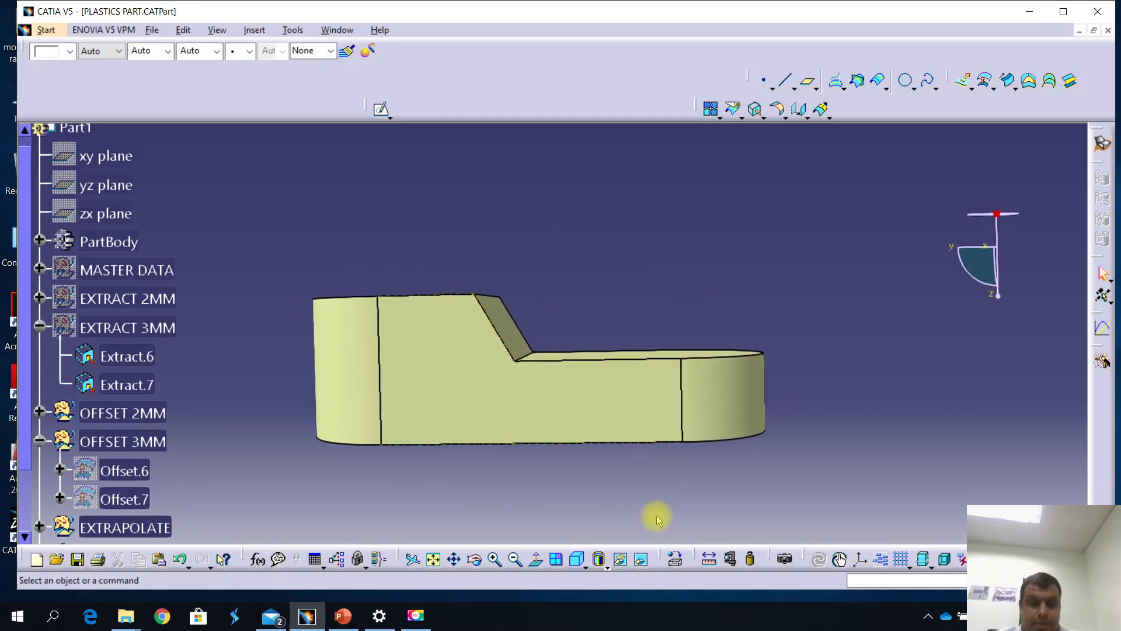
left_click(55, 618)
type("SNI")
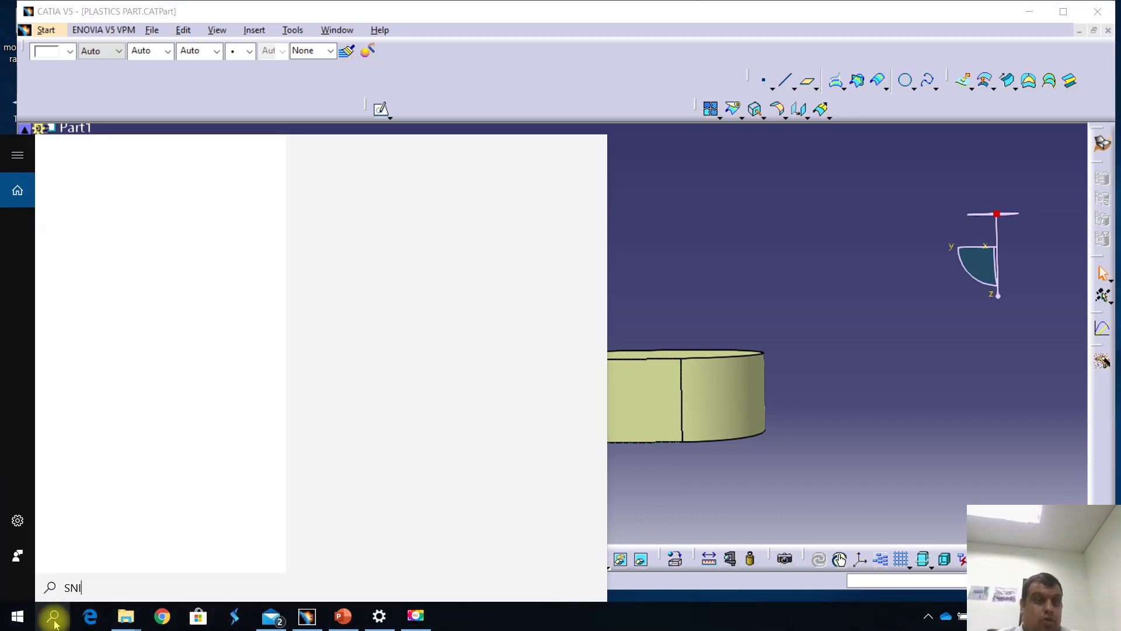
left_click(166, 219)
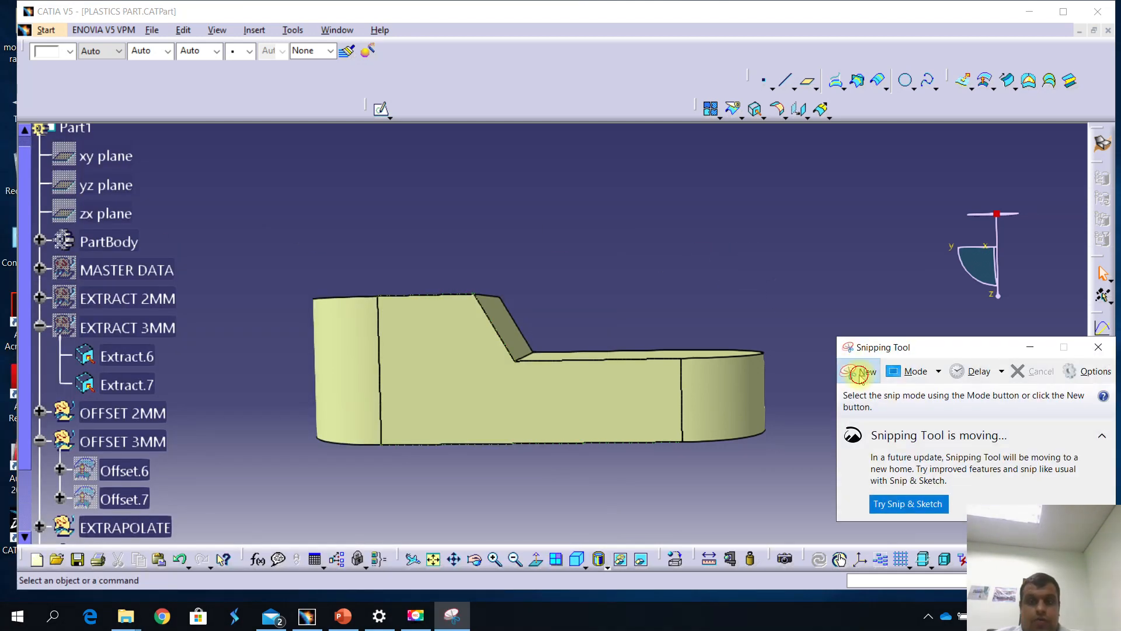
left_click(858, 373)
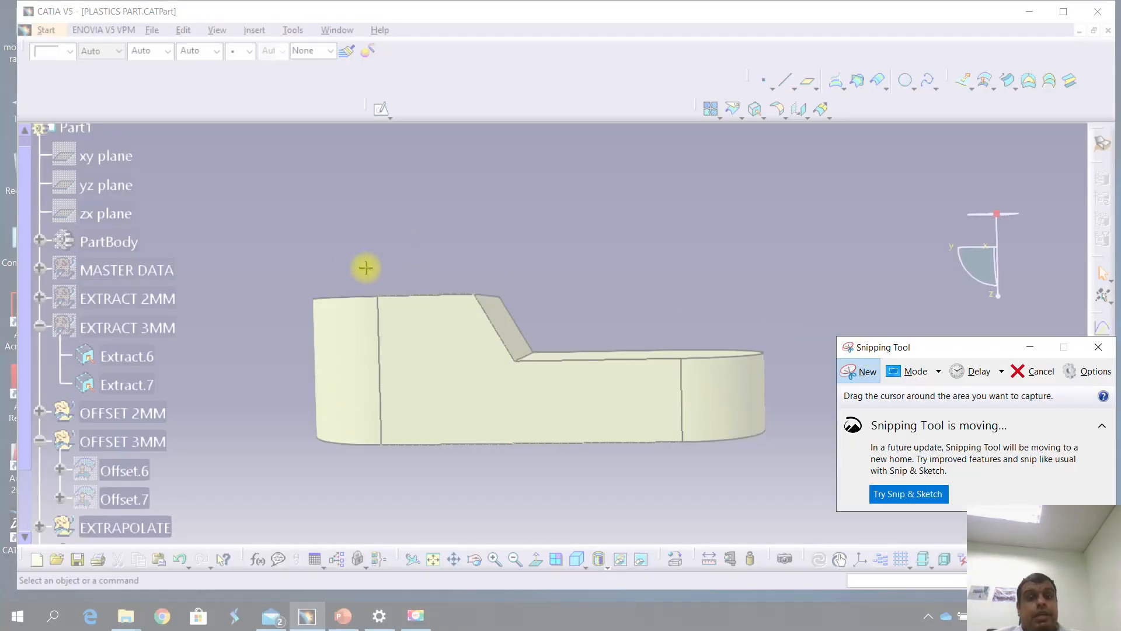
left_click_drag(275, 232, 828, 491)
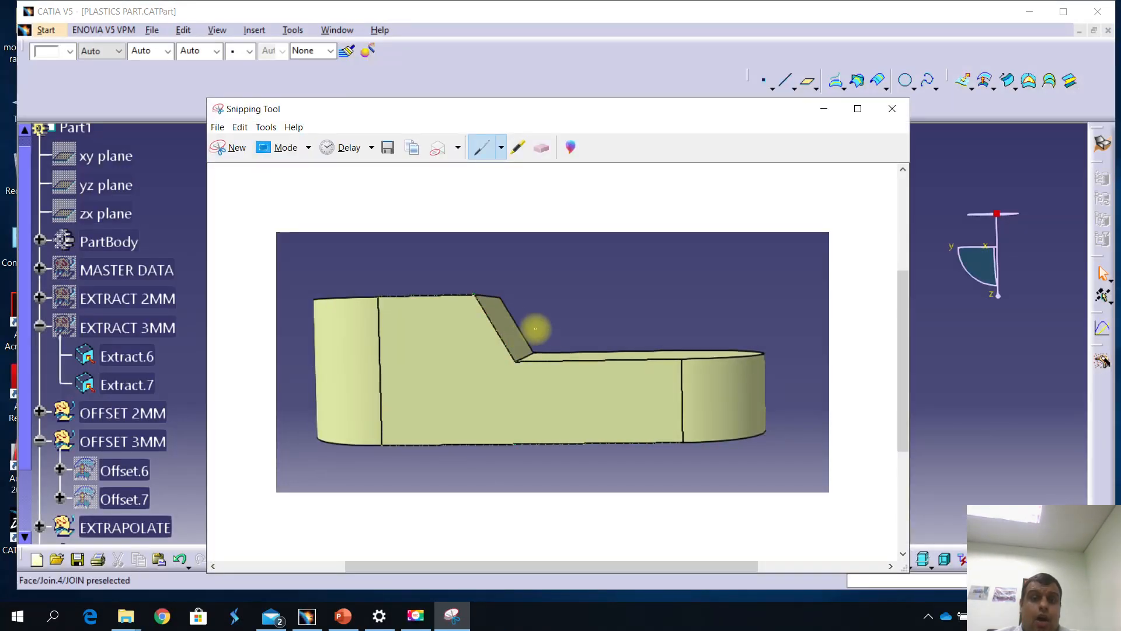
left_click(819, 109)
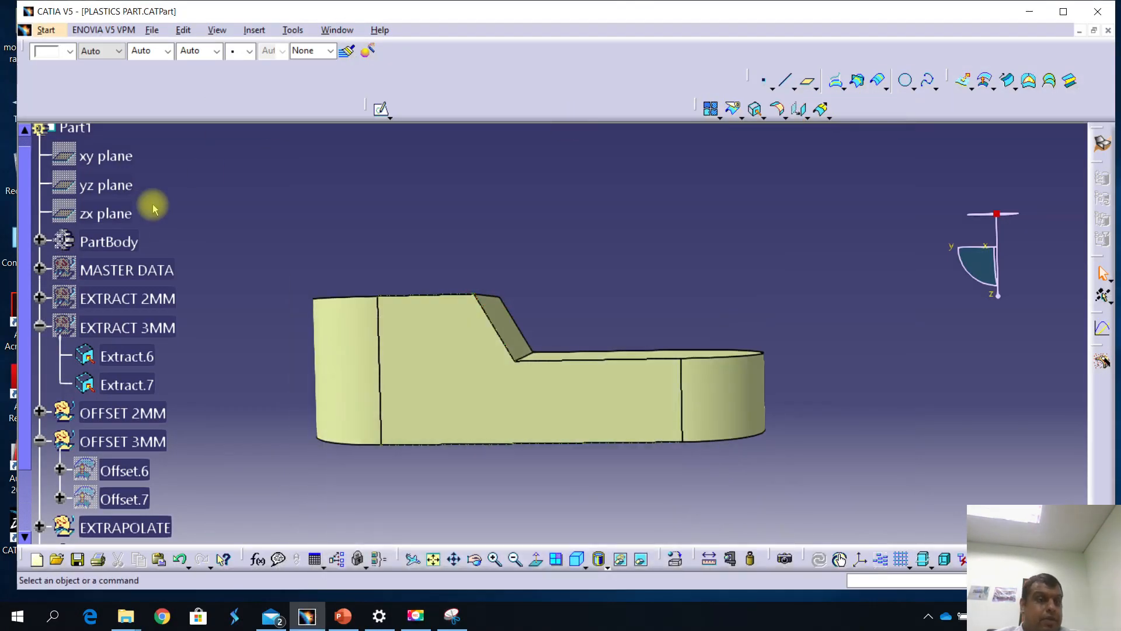
Show the MASTER DATA set and hide the JOIN set.
left_click(102, 270)
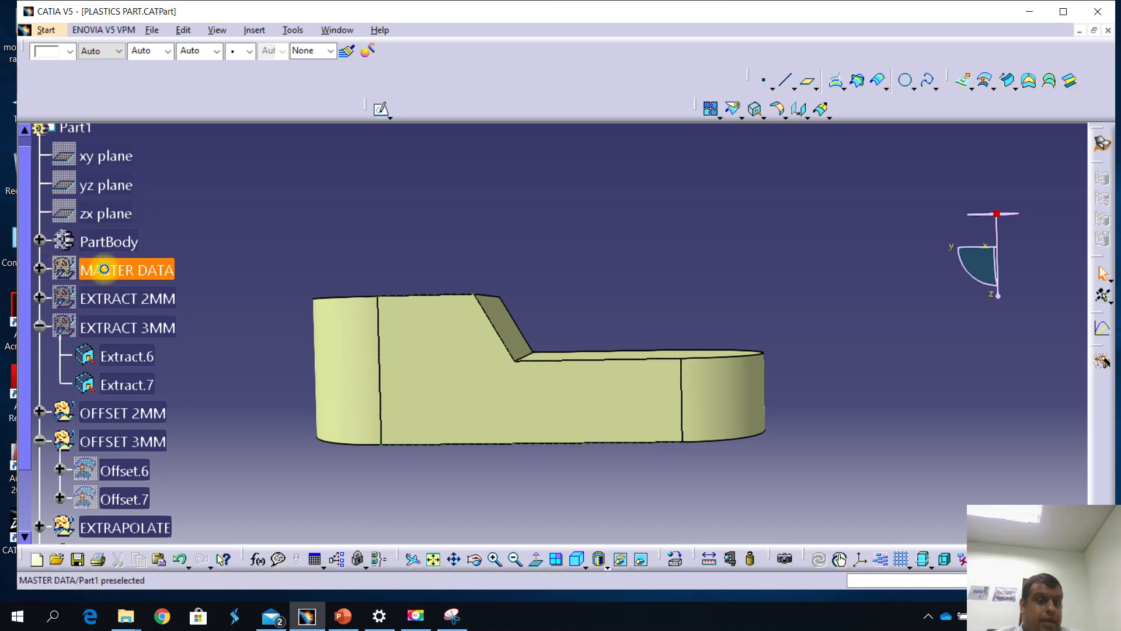
right_click(107, 270)
left_click(116, 314)
scroll(96, 315, "down", 3)
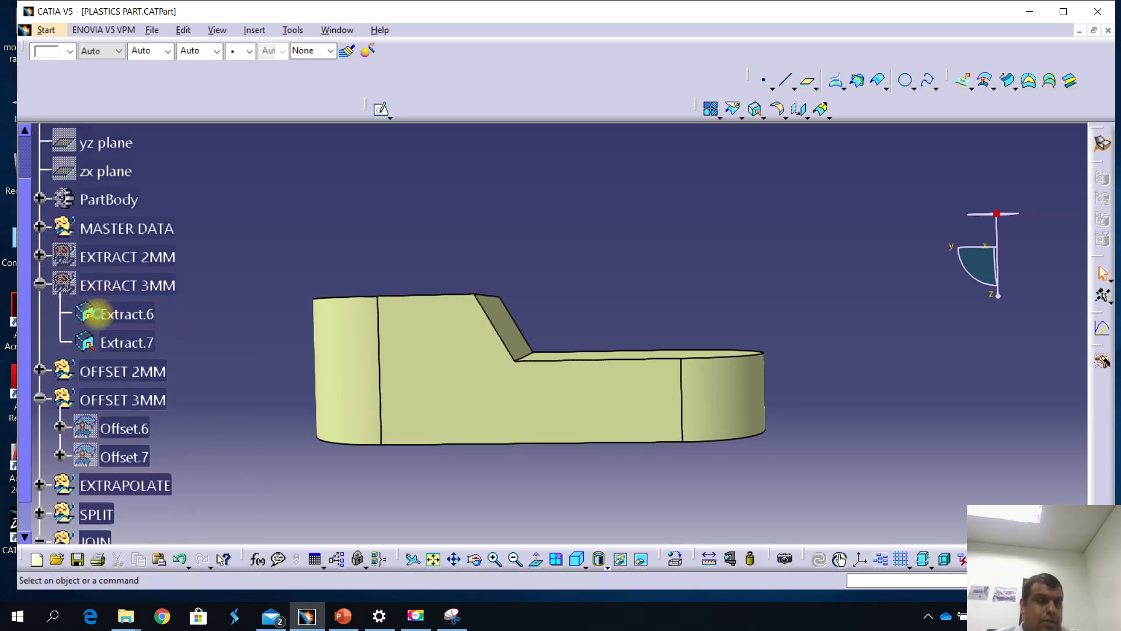
right_click(94, 333)
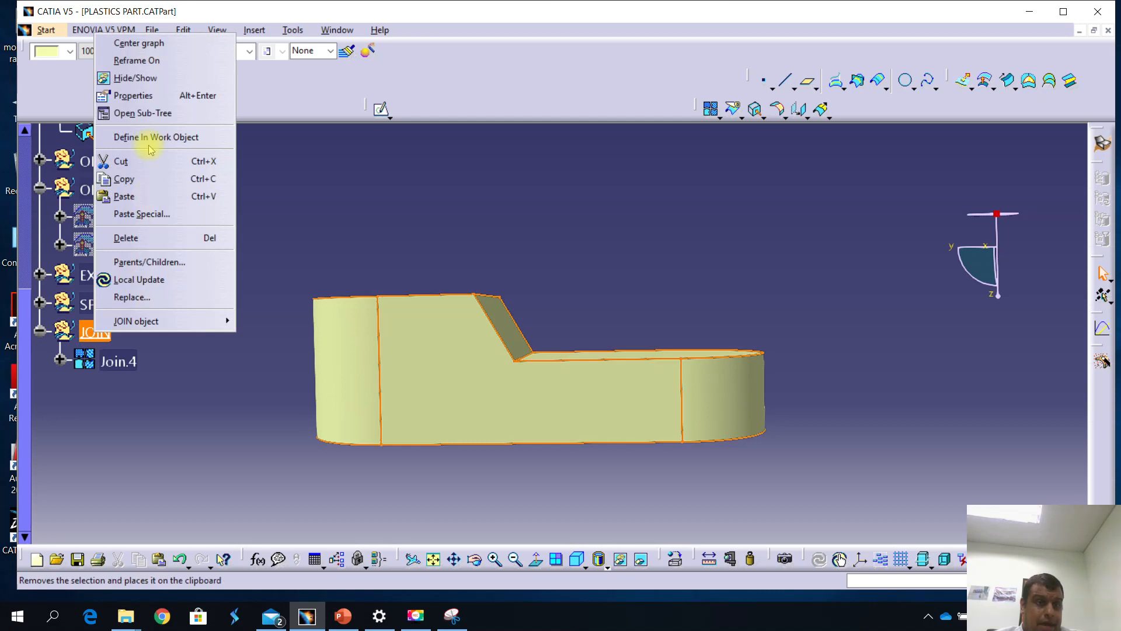
left_click(121, 76)
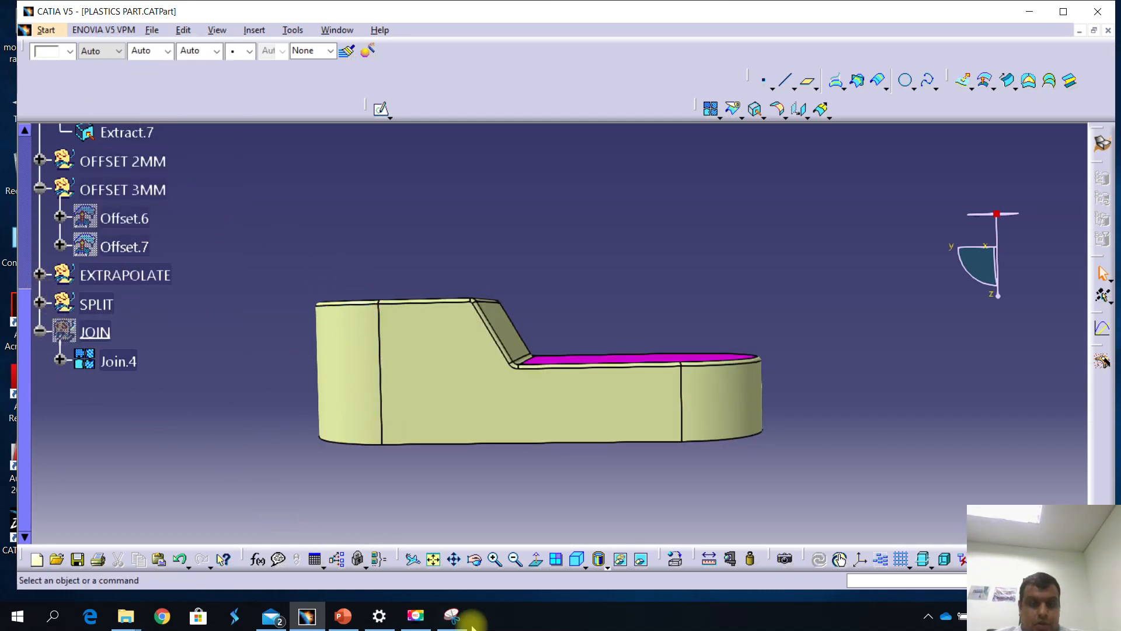
Switch to Snipping Tool and capture the original master part in the same side view.
left_click(452, 615)
left_click(238, 149)
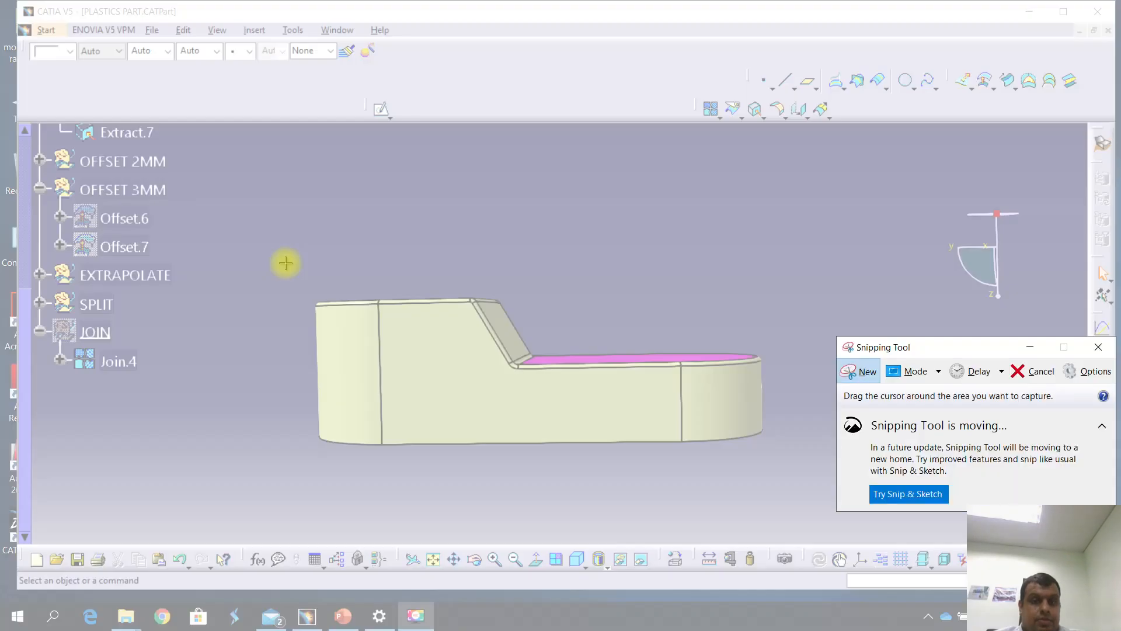
left_click_drag(286, 263, 832, 503)
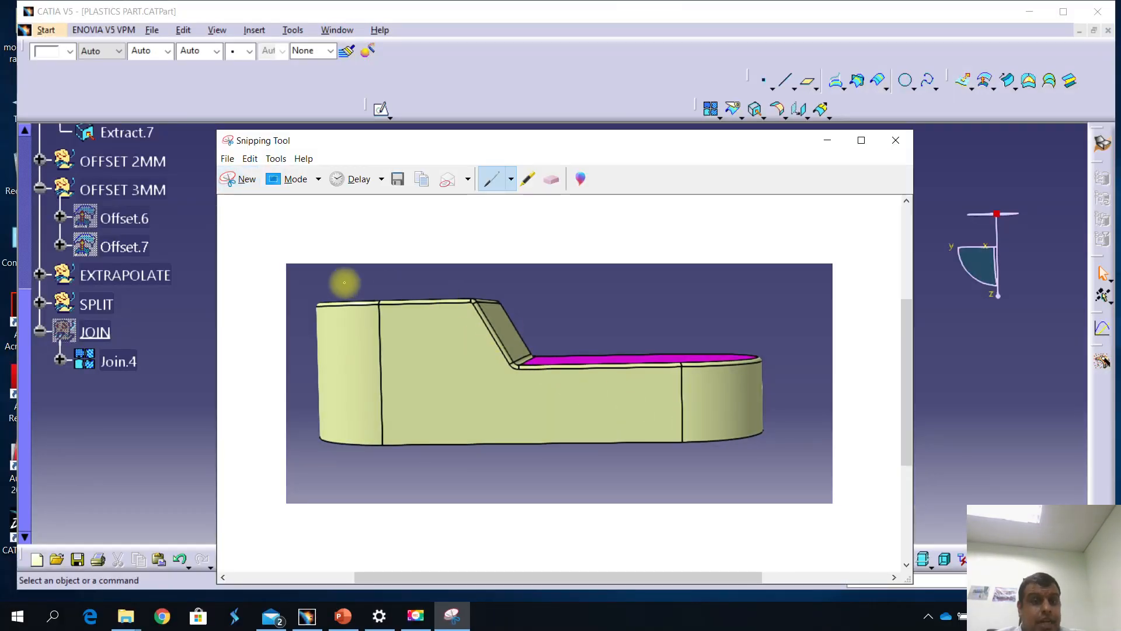
With the Red Pen, trace the stepped outer profile above the part and the inner profile along its top edges on the snip.
left_click(509, 179)
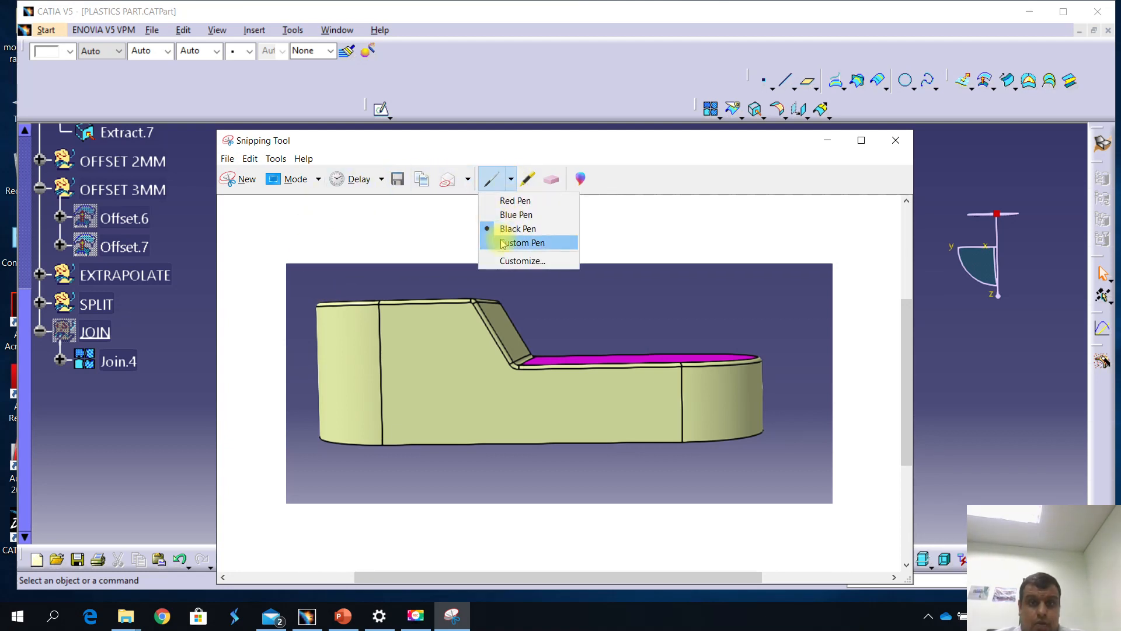
left_click(516, 202)
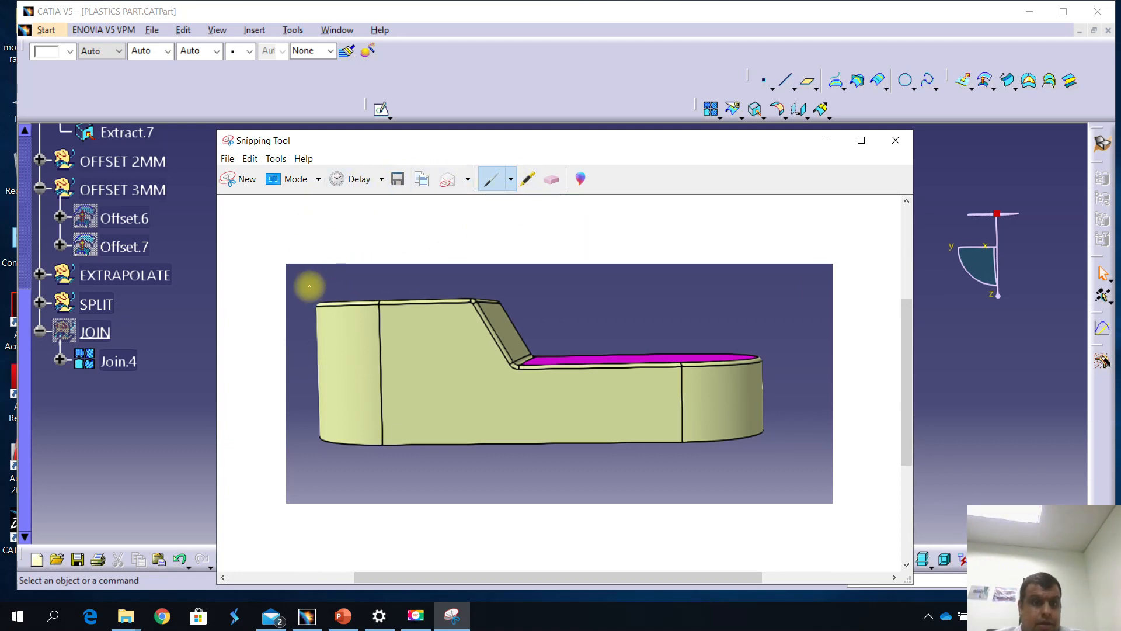
mouse_move(326, 288)
left_mouse_down()
mouse_move(485, 286)
mouse_move(510, 294)
mouse_move(536, 338)
mouse_move(567, 353)
mouse_move(786, 355)
left_mouse_up()
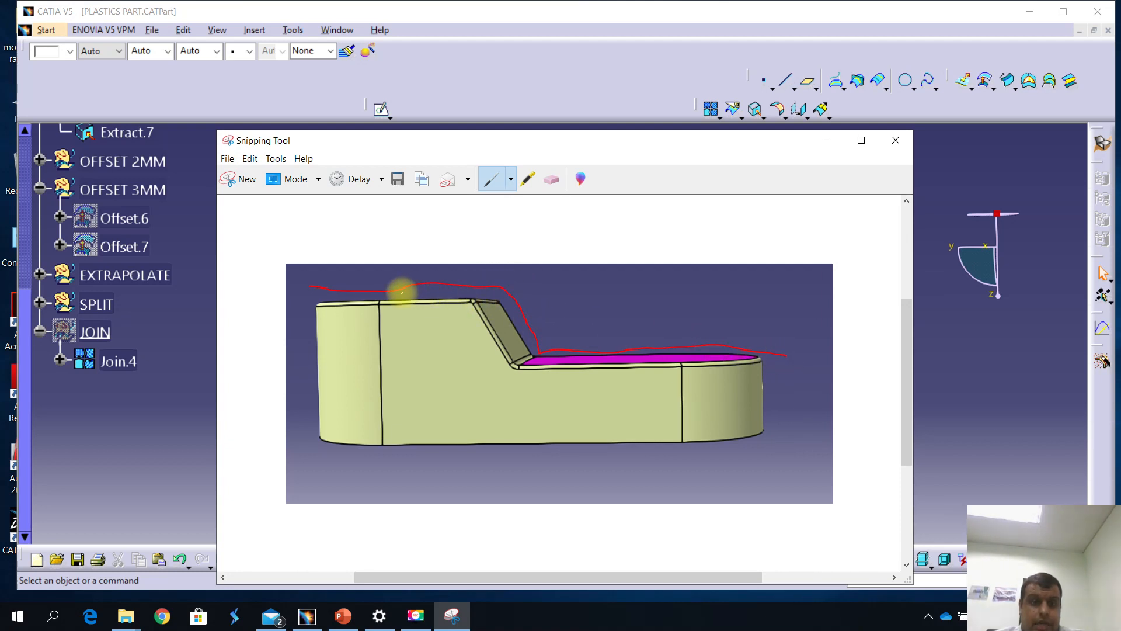
mouse_move(407, 296)
left_mouse_down()
mouse_move(490, 302)
mouse_move(506, 322)
left_mouse_up()
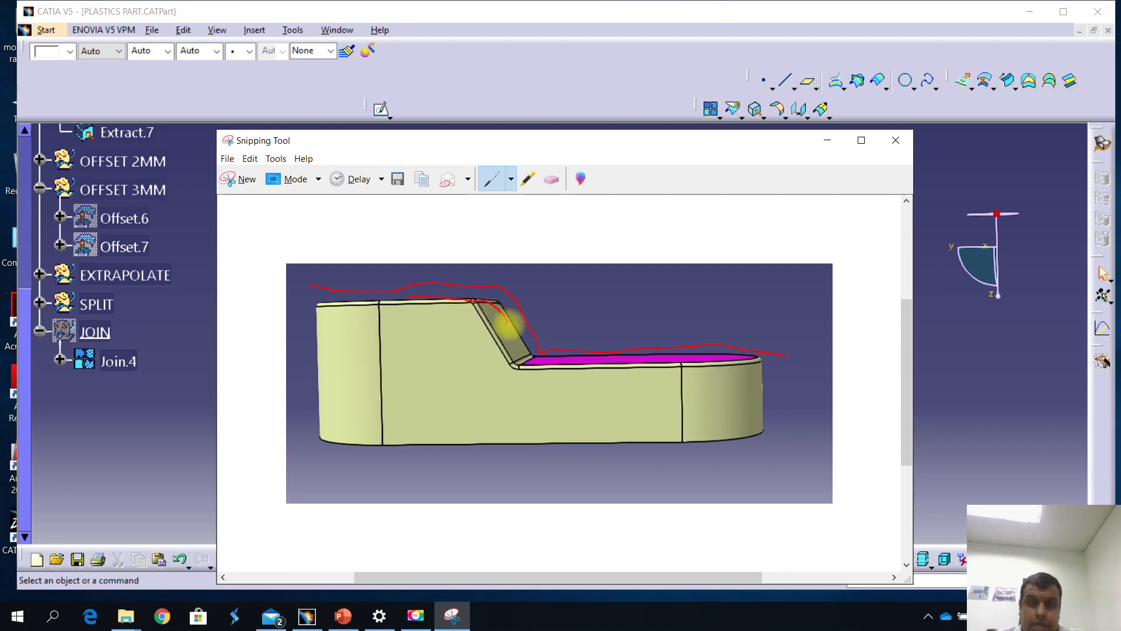
left_click_drag(520, 361, 707, 374)
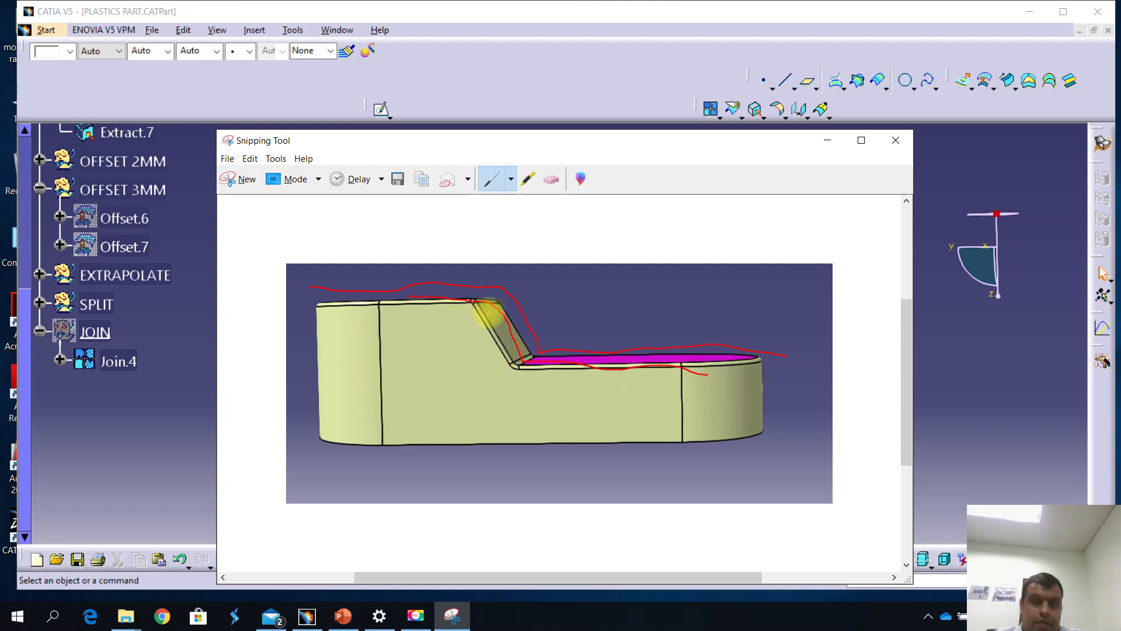
Mark the upper step corner on the snip with arrows, labelling the inner radius RI and the outer radius RO.
left_click_drag(449, 352, 485, 314)
left_click_drag(488, 314, 489, 338)
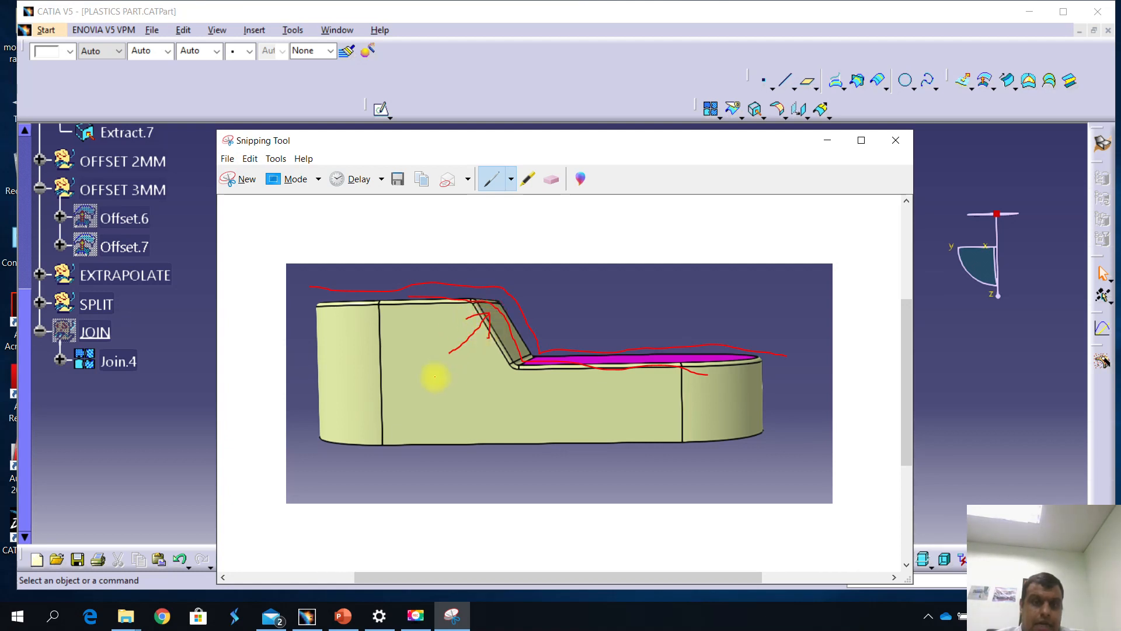
left_click_drag(441, 379, 450, 383)
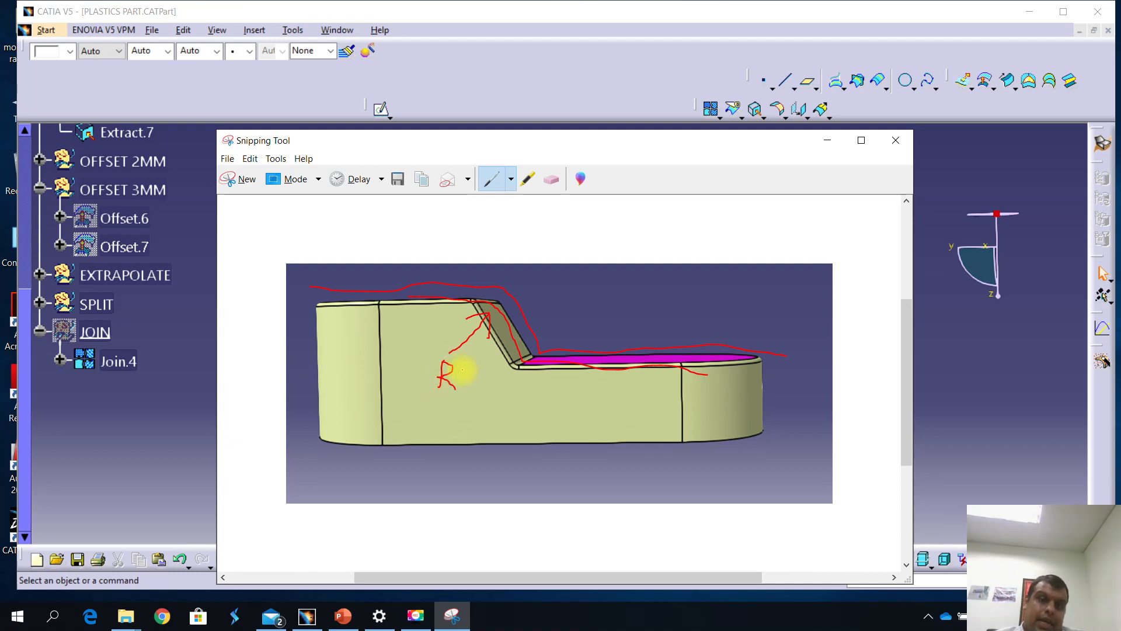
mouse_move(549, 274)
left_mouse_down()
mouse_move(508, 290)
mouse_move(567, 300)
mouse_move(591, 291)
mouse_move(577, 286)
left_mouse_up()
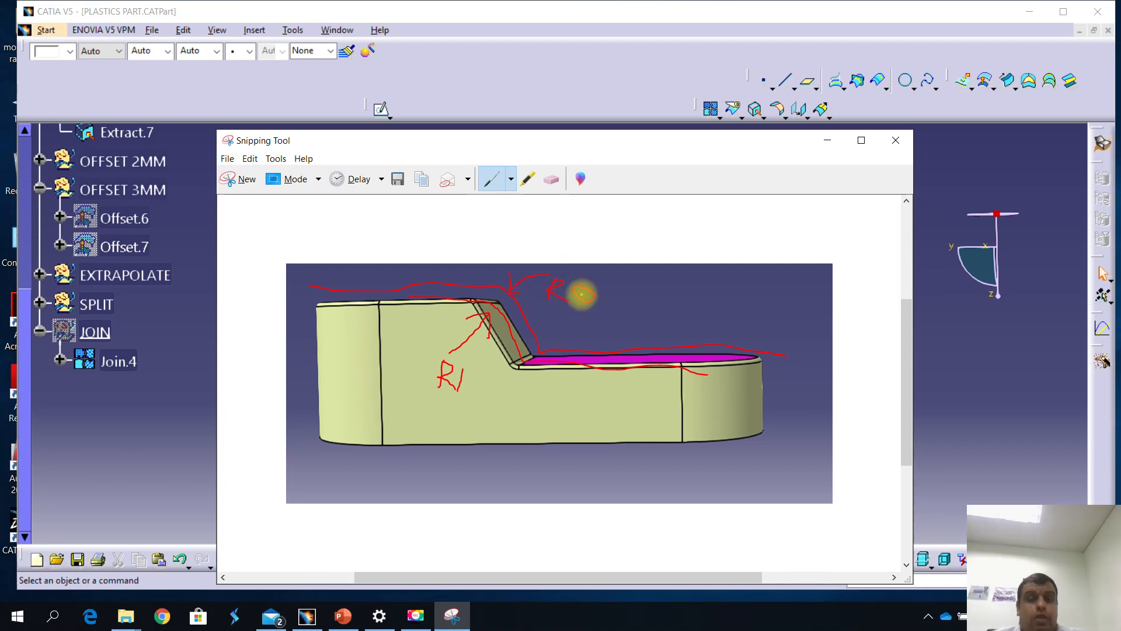
Review the inside-to-outside fillet radius calculation on the PowerPoint slide and return to the CATIA model.
left_click(349, 625)
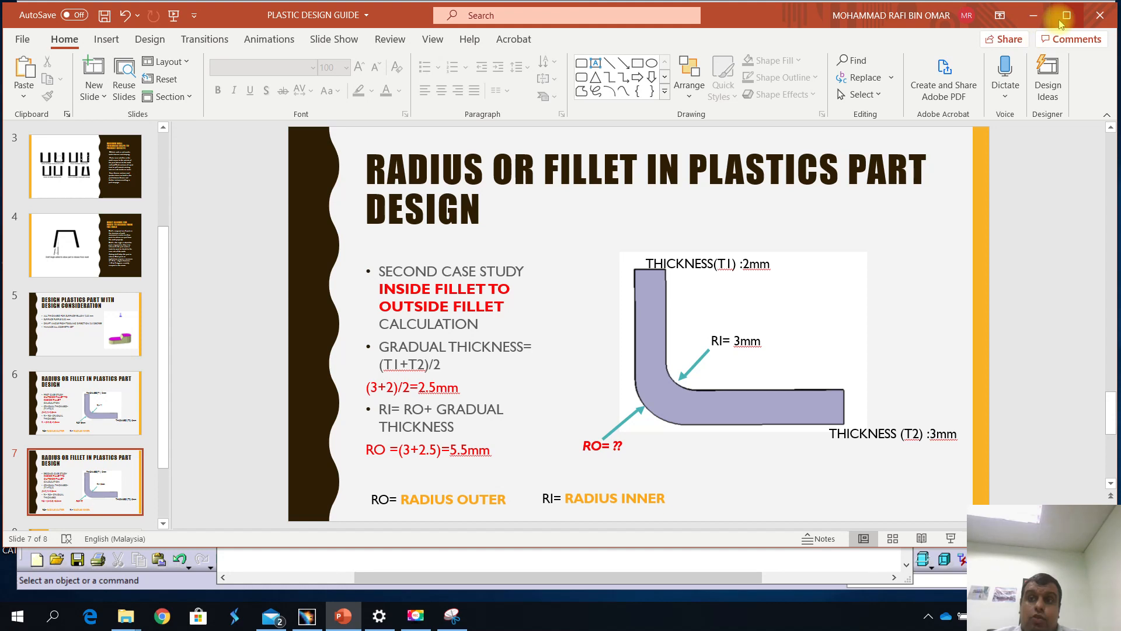
left_click(1033, 15)
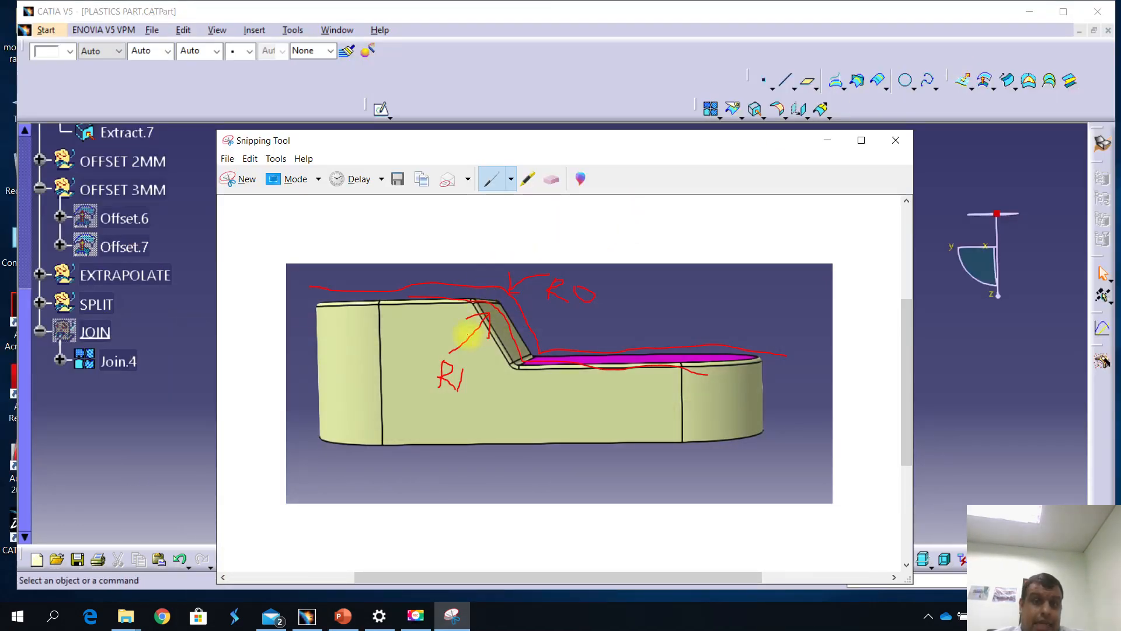
left_click(827, 141)
Measure the radius of the fillet arc at the upper corner of the sloped face and place its label clear of the part.
middle_click_drag(708, 220, 596, 358)
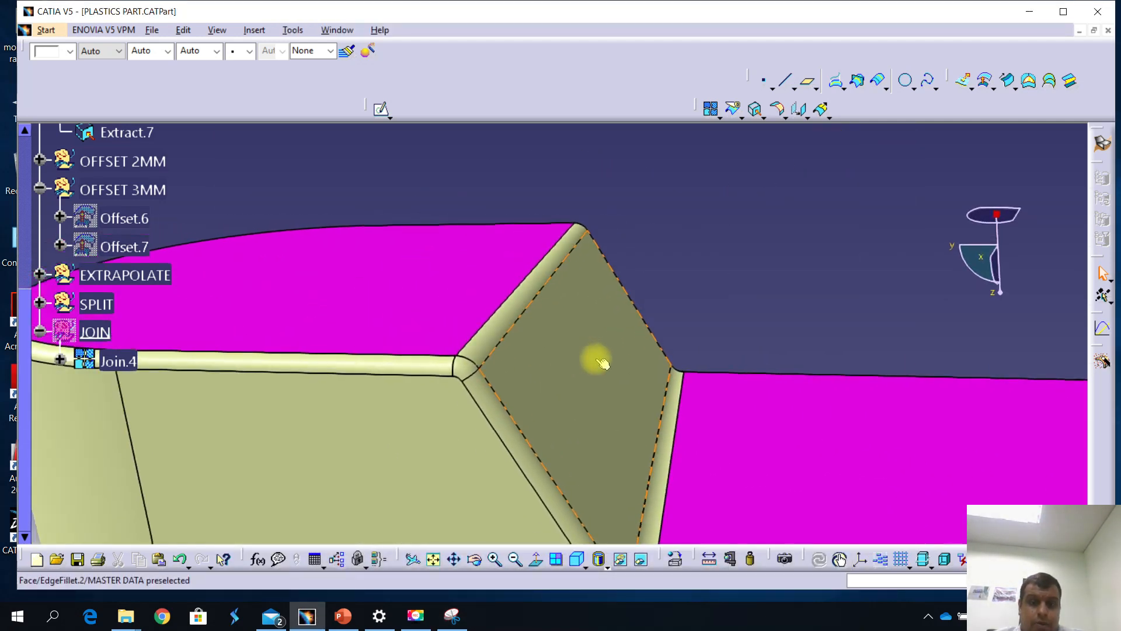
left_click(734, 565)
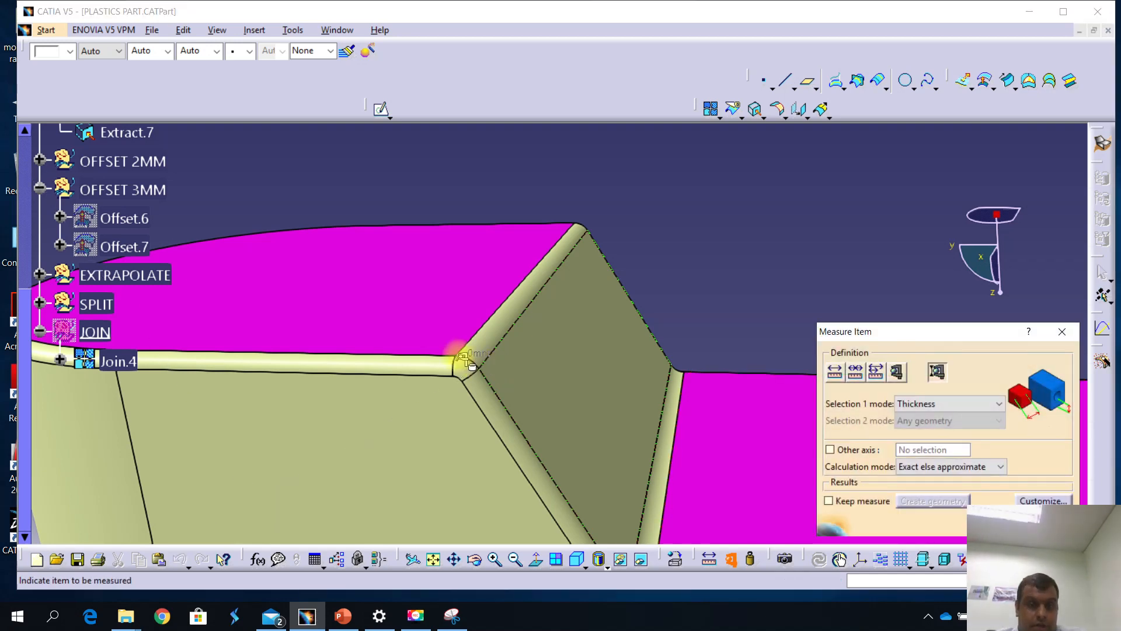
left_click(896, 371)
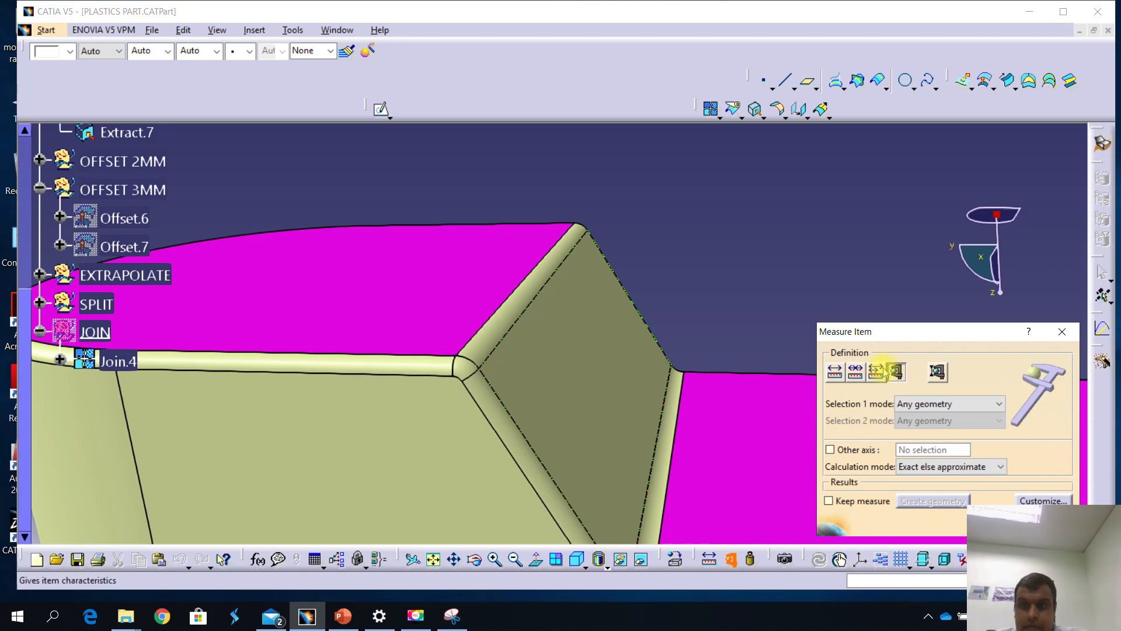
left_click(479, 361)
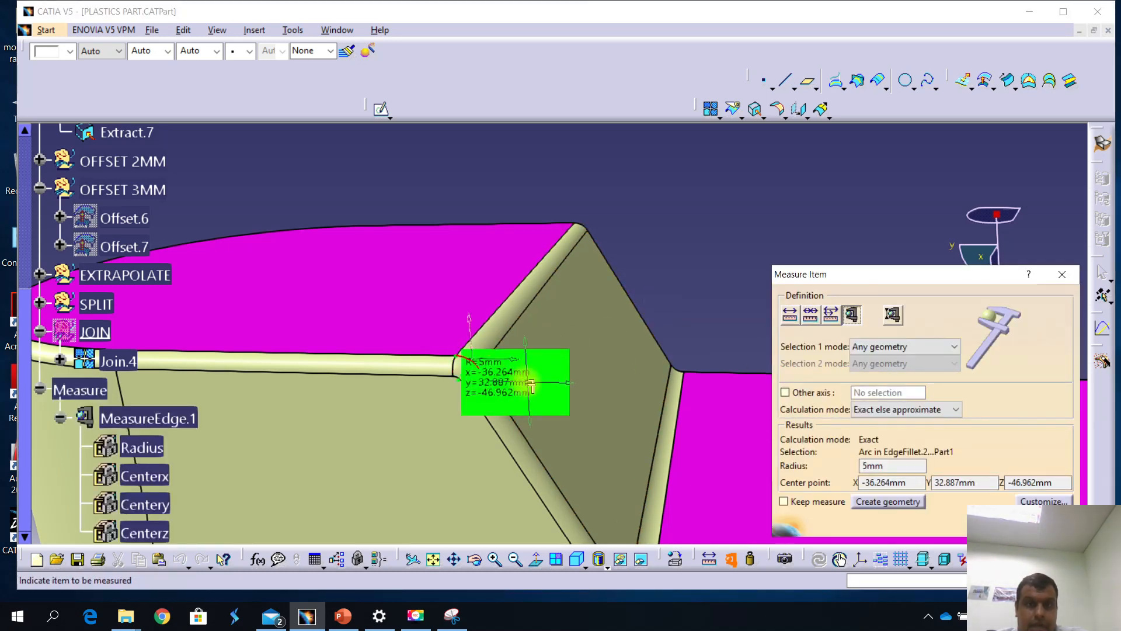
left_click_drag(709, 222, 731, 202)
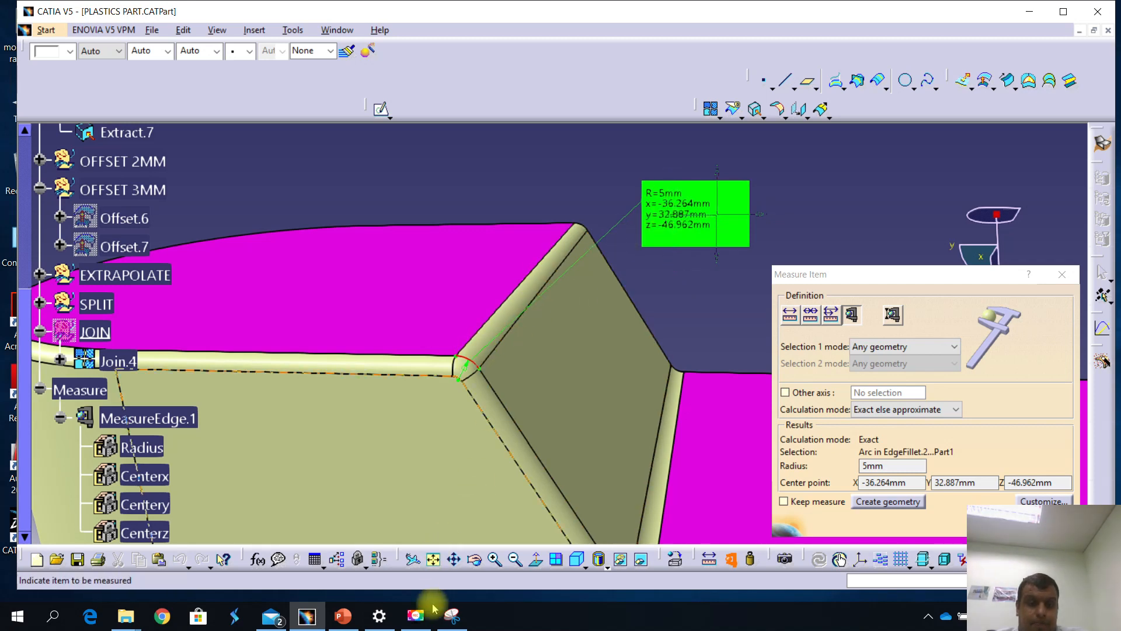
Review the annotated snip and the PowerPoint fillet formula, return to CATIA and end the measurement.
left_click(452, 618)
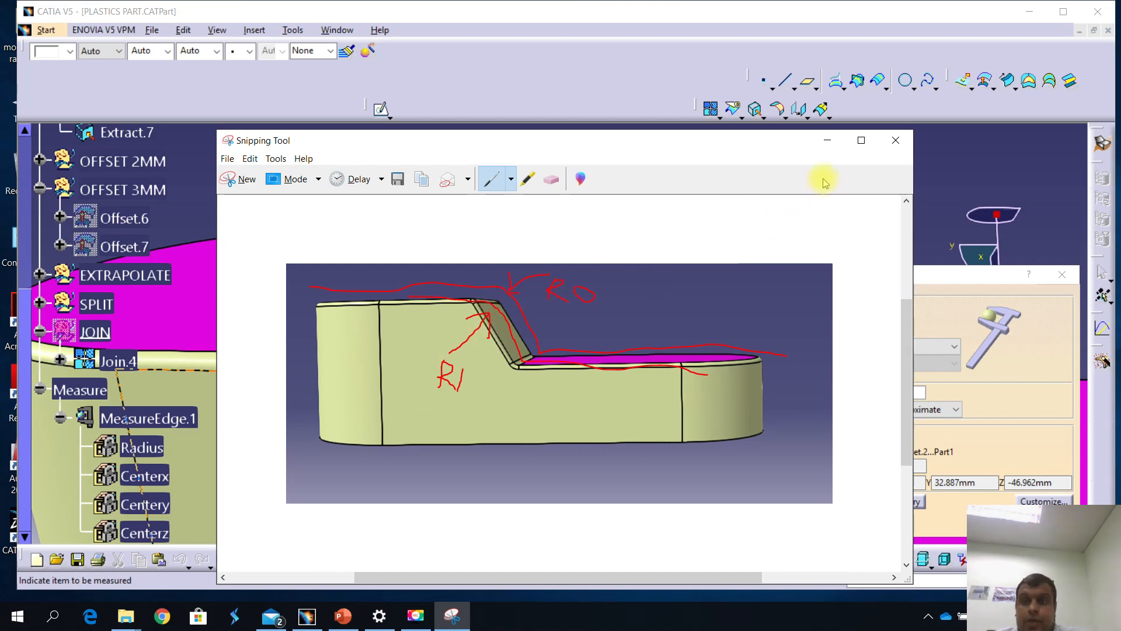
left_click(821, 140)
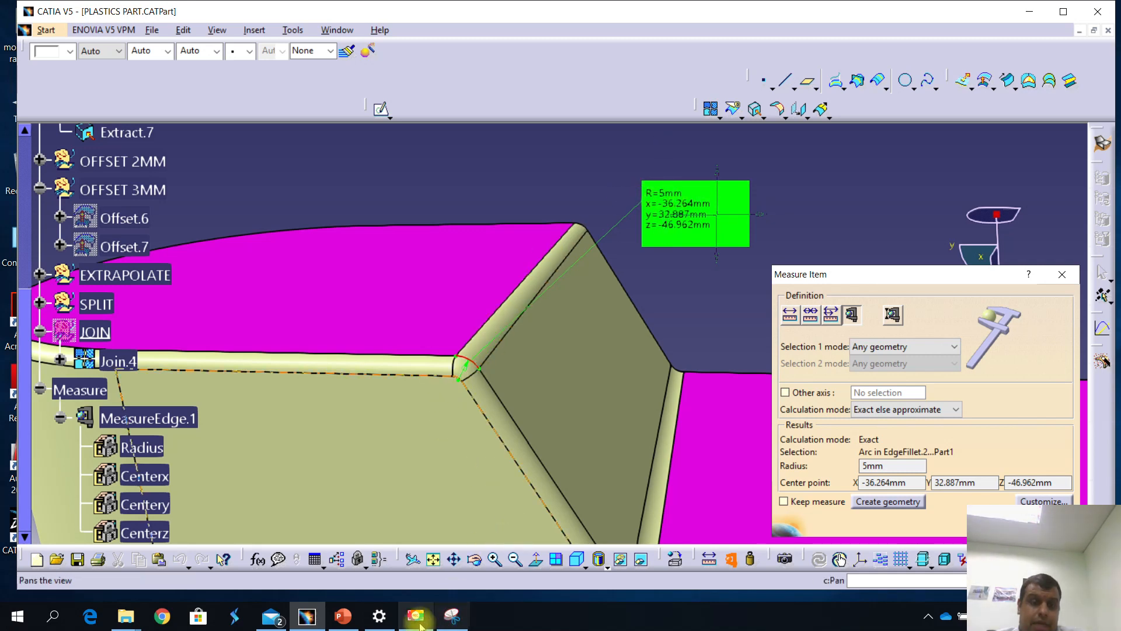
left_click(343, 615)
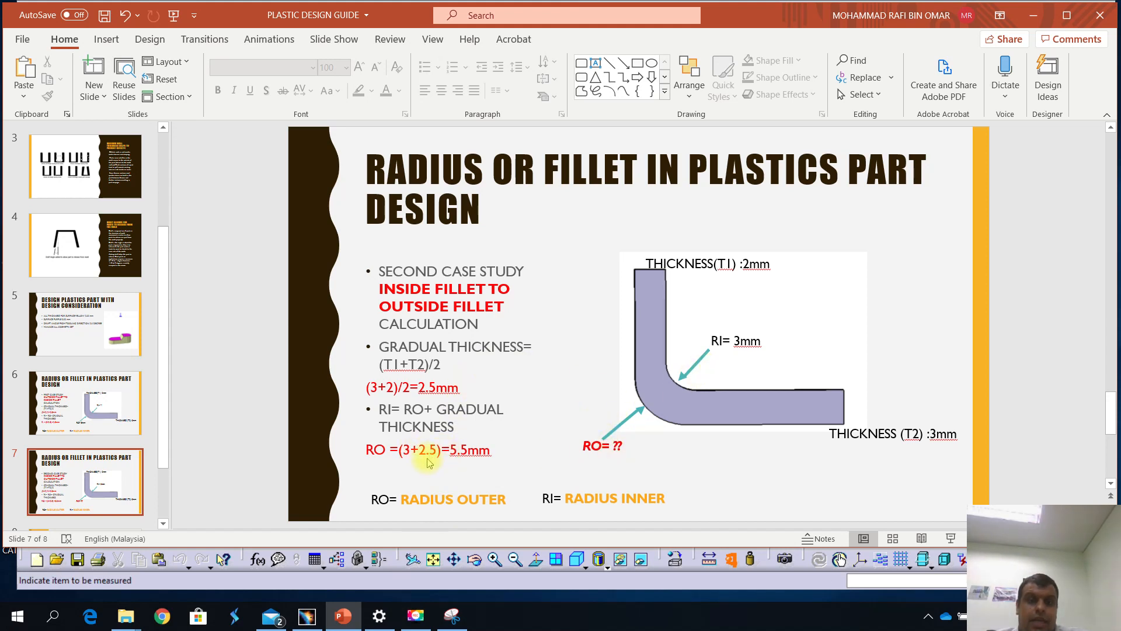
left_click(1034, 18)
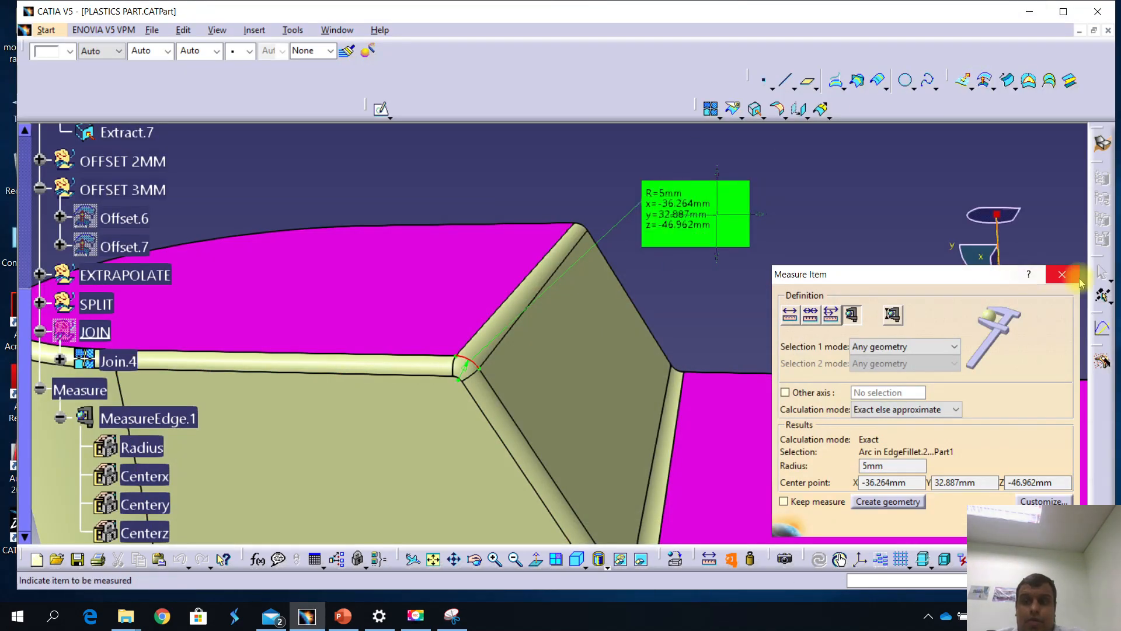
left_click(1073, 275)
Measure the radius of the fillet arc at the lower corner where the slope meets the lower top face.
mouse_move(658, 270)
middle_mouse_down()
mouse_move(608, 225)
mouse_move(550, 412)
middle_mouse_up()
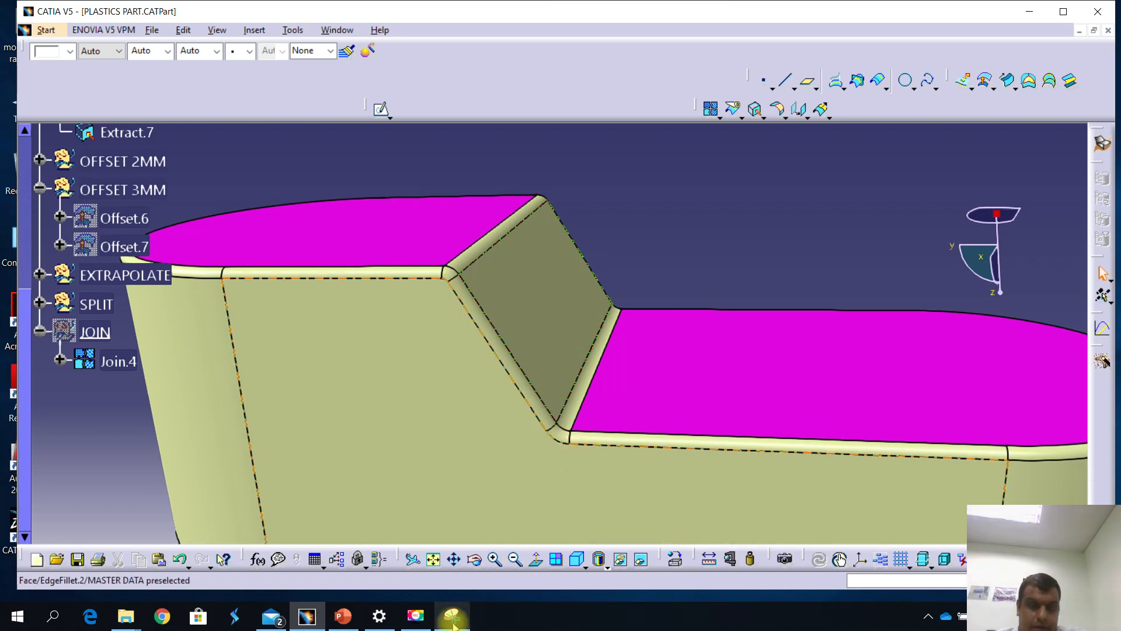
middle_click_drag(549, 394, 534, 274)
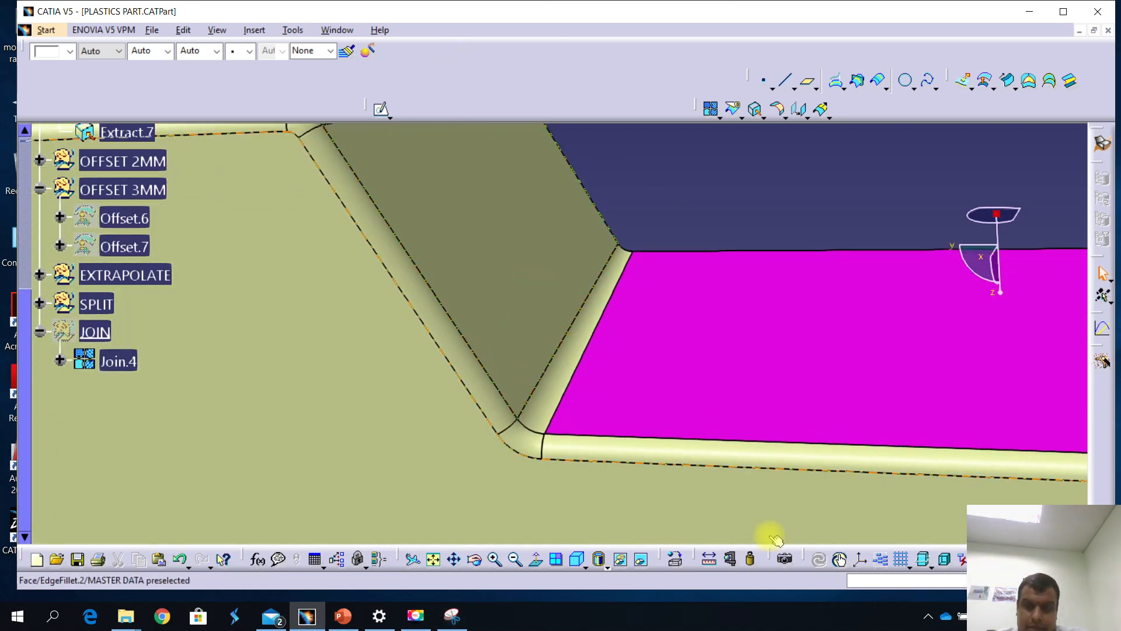
left_click(730, 559)
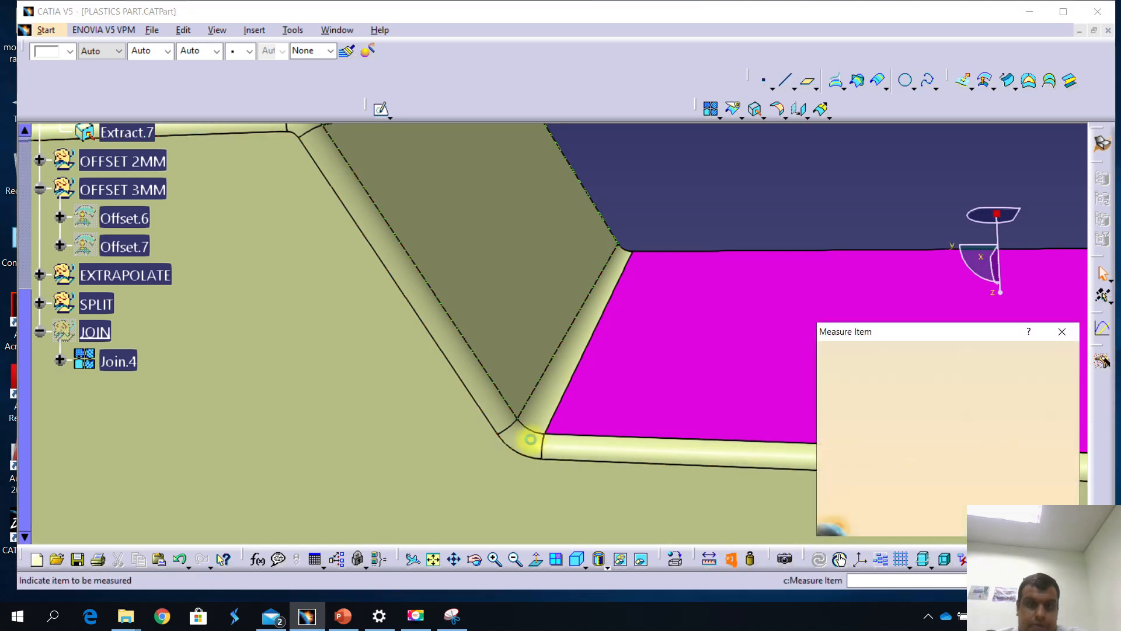
left_click(539, 432)
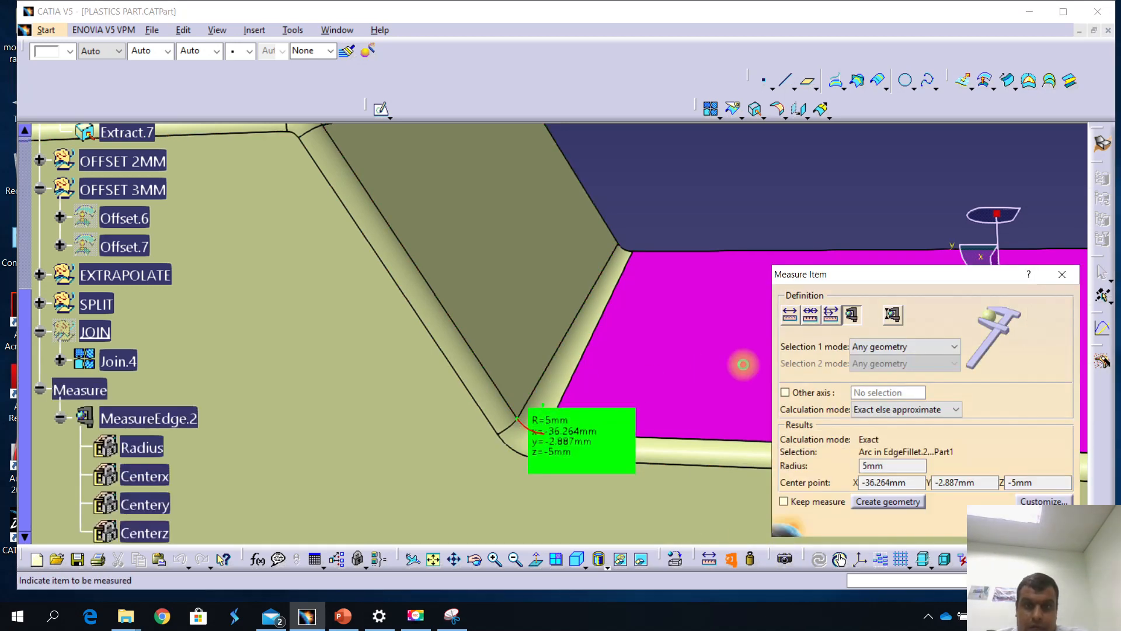
left_click(1062, 274)
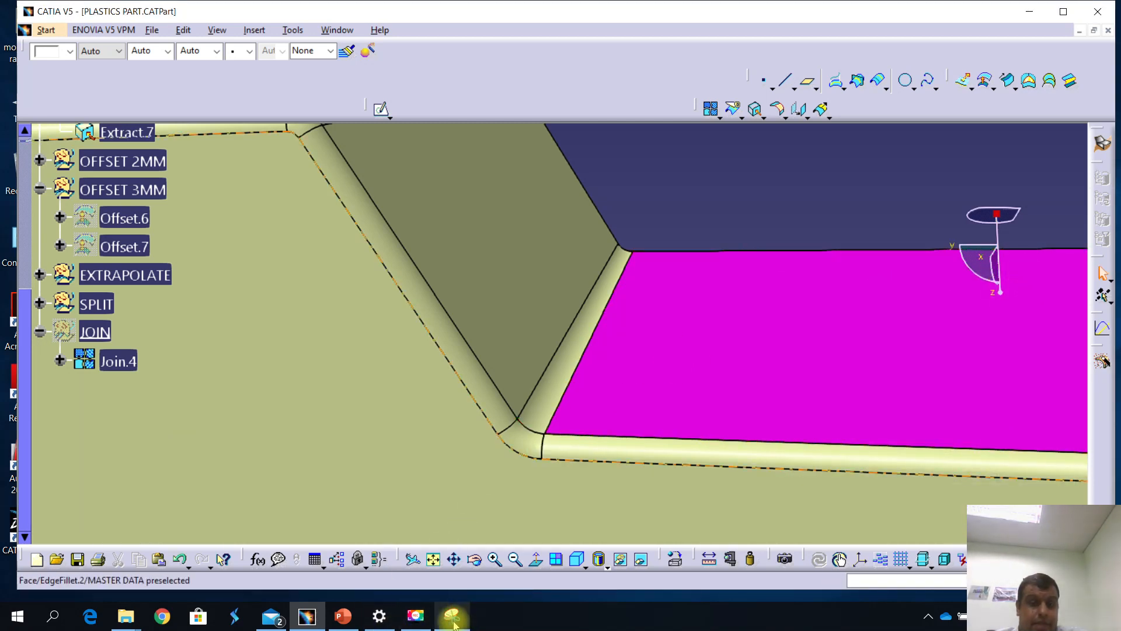
left_click(719, 403)
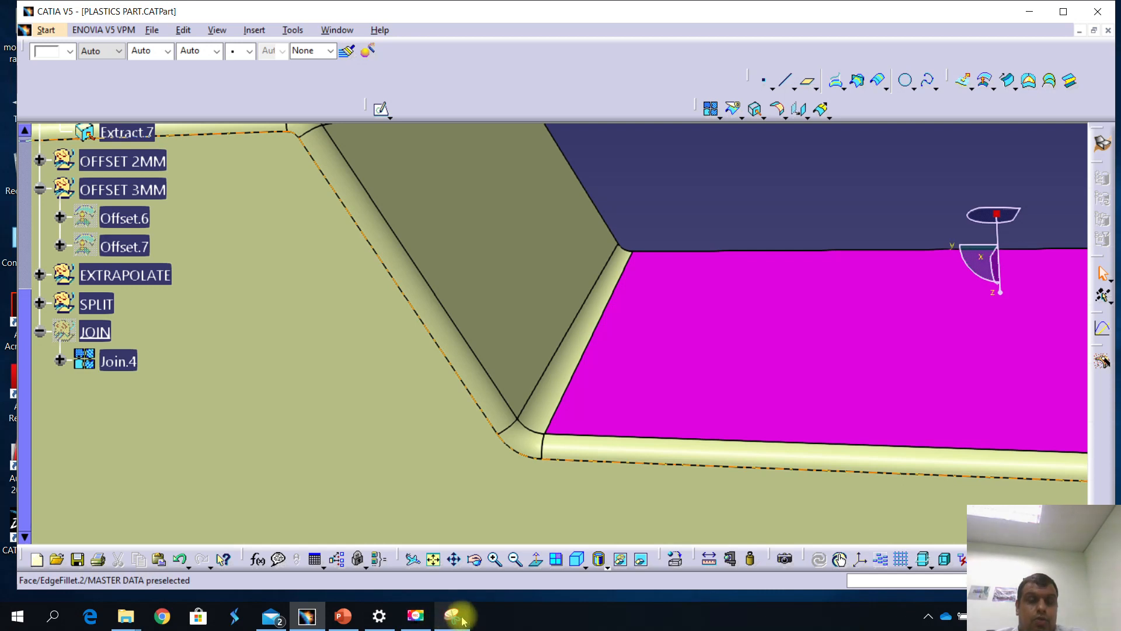
Switch to Snipping Tool and annotate the lower step corner with arrows, the inner radius 5 and the outer radius calculation 5-2.5.
mouse_move(446, 627)
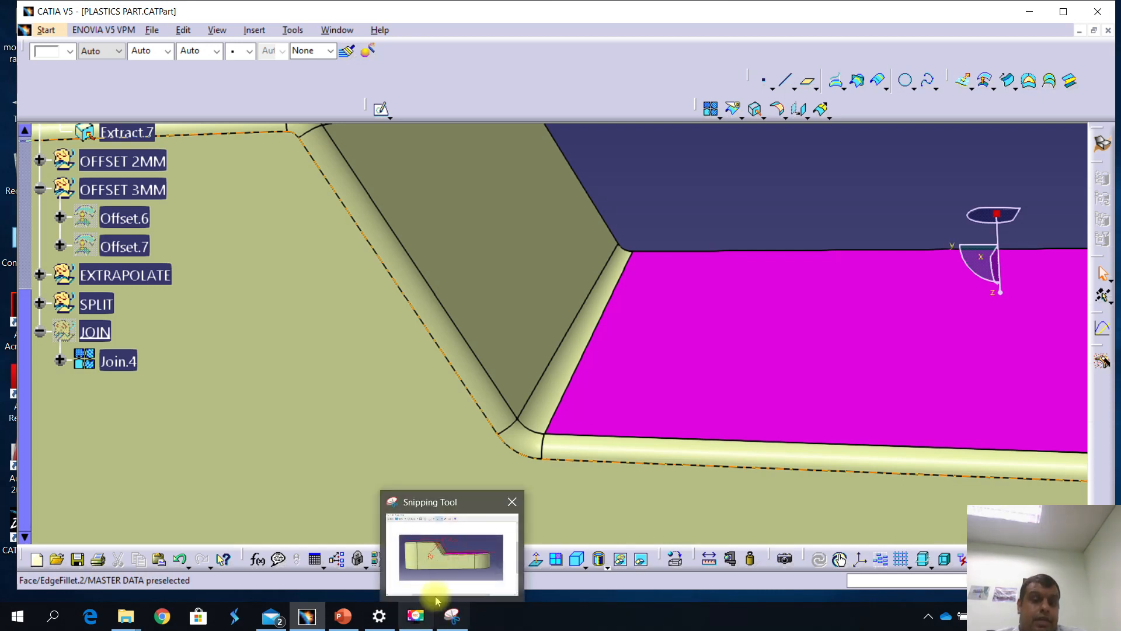
left_click(450, 625)
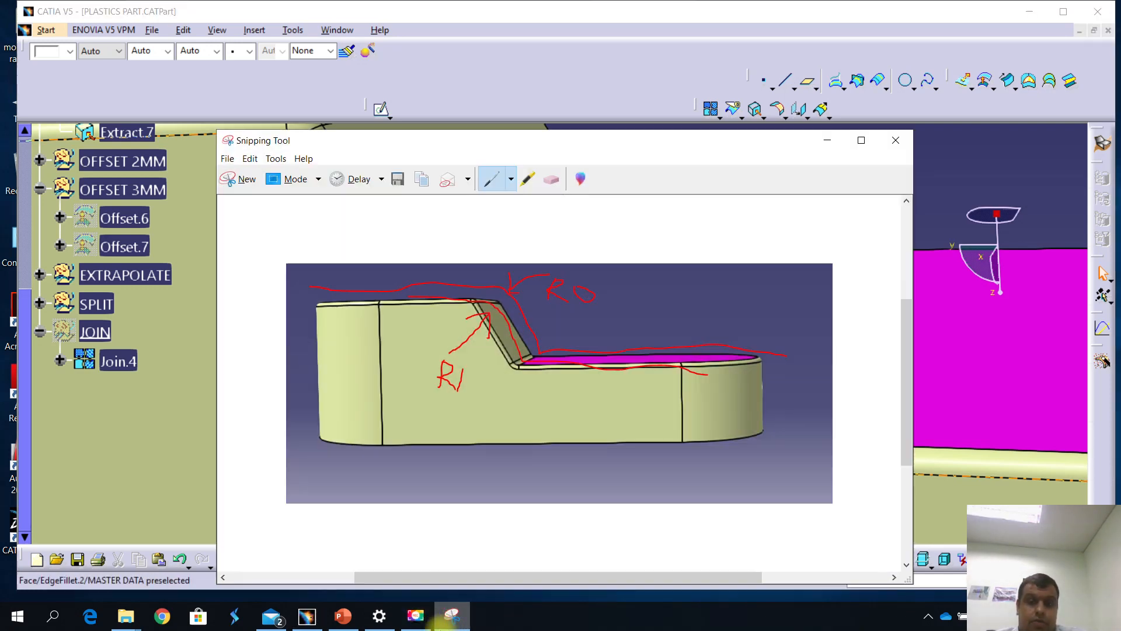
left_click_drag(515, 367, 483, 417)
left_click_drag(518, 370, 538, 404)
mouse_move(472, 449)
left_mouse_down()
mouse_move(470, 468)
mouse_move(488, 457)
mouse_move(492, 480)
mouse_move(511, 450)
left_mouse_up()
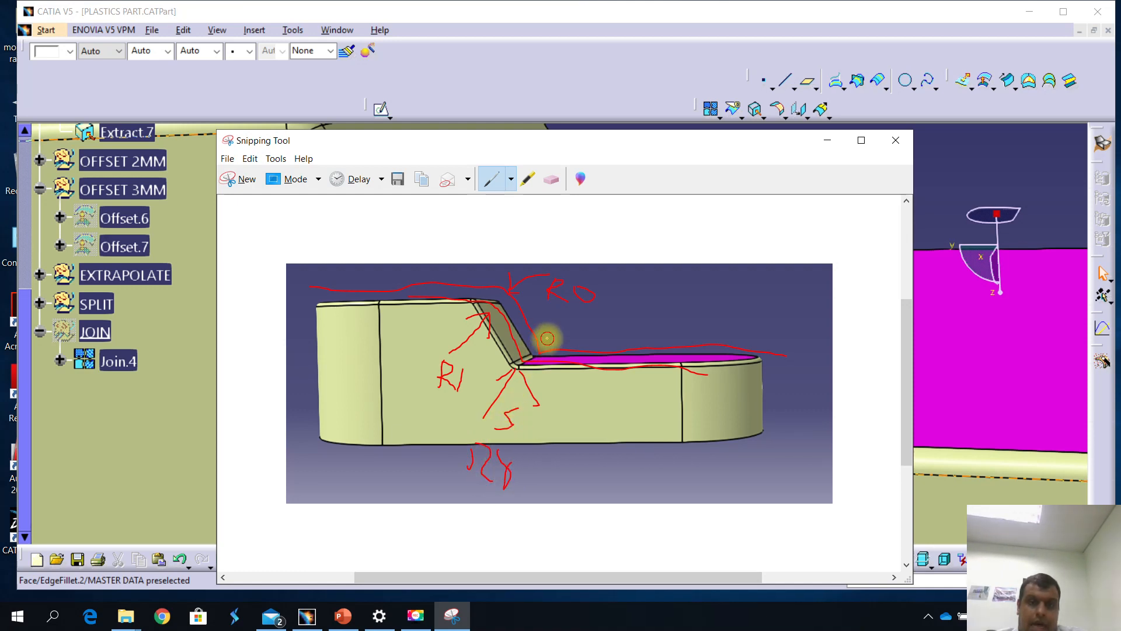
left_click_drag(570, 317, 548, 332)
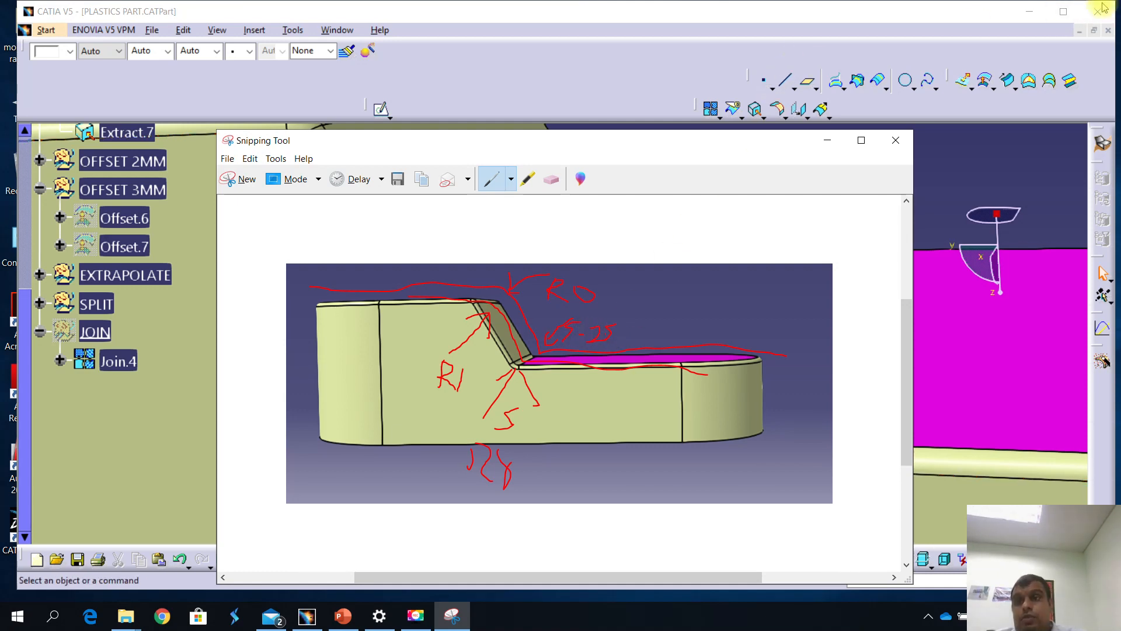
Switch back to CATIA, hide the MASTER DATA geometrical set and show the JOIN set.
left_click(1029, 11)
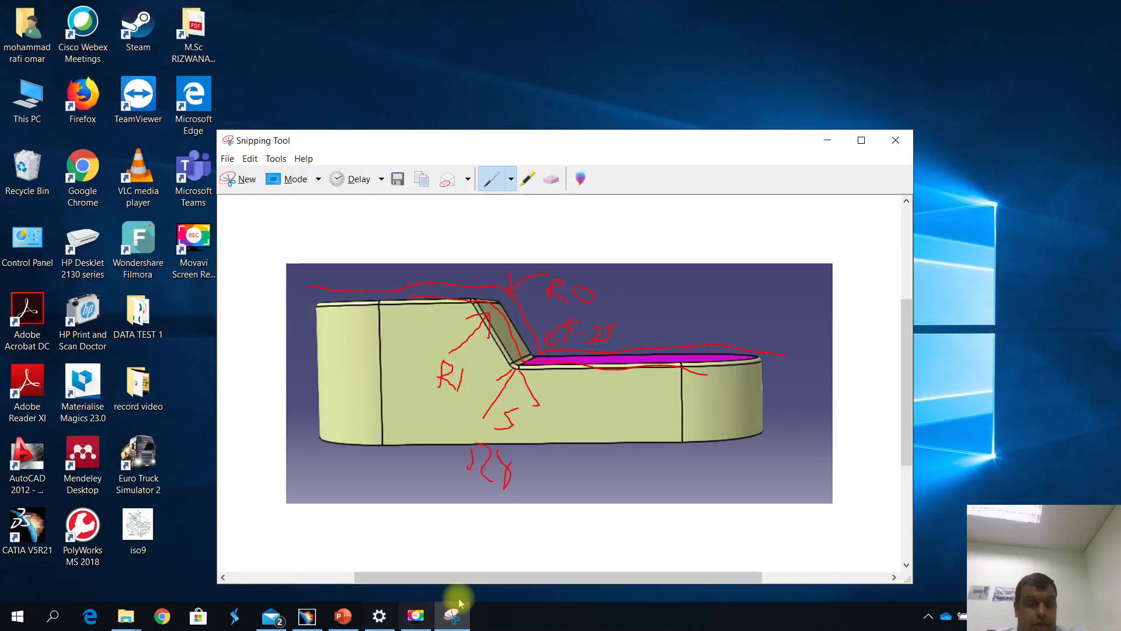
left_click(306, 616)
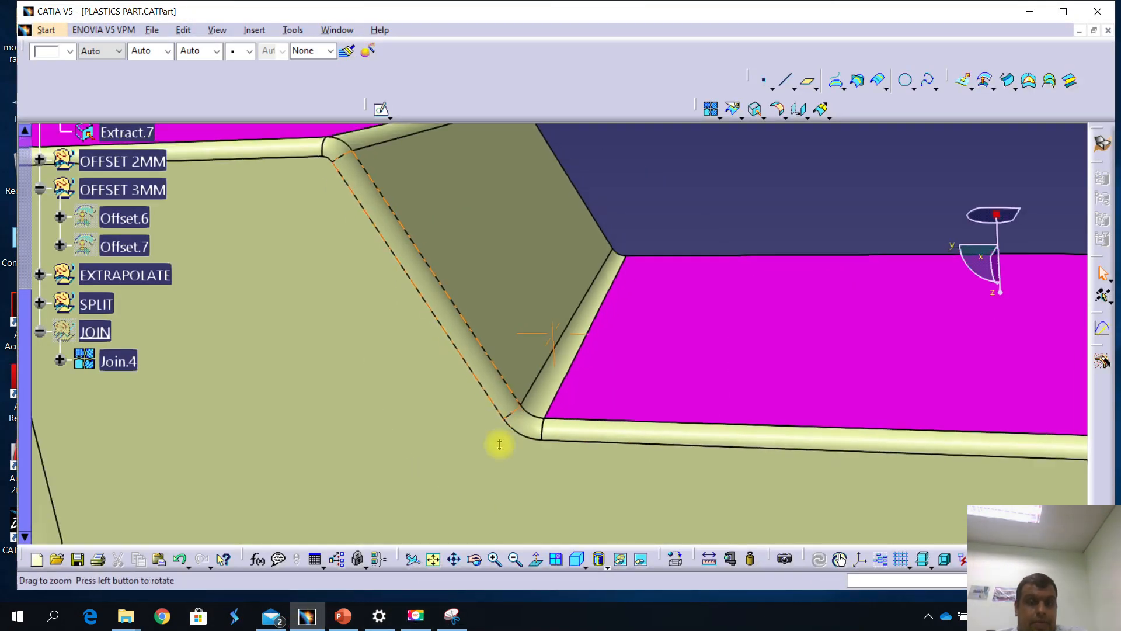
middle_click_drag(499, 445, 388, 468, "ctrl")
middle_click_drag(188, 336, 154, 432, "ctrl")
scroll(154, 432, "up", 2)
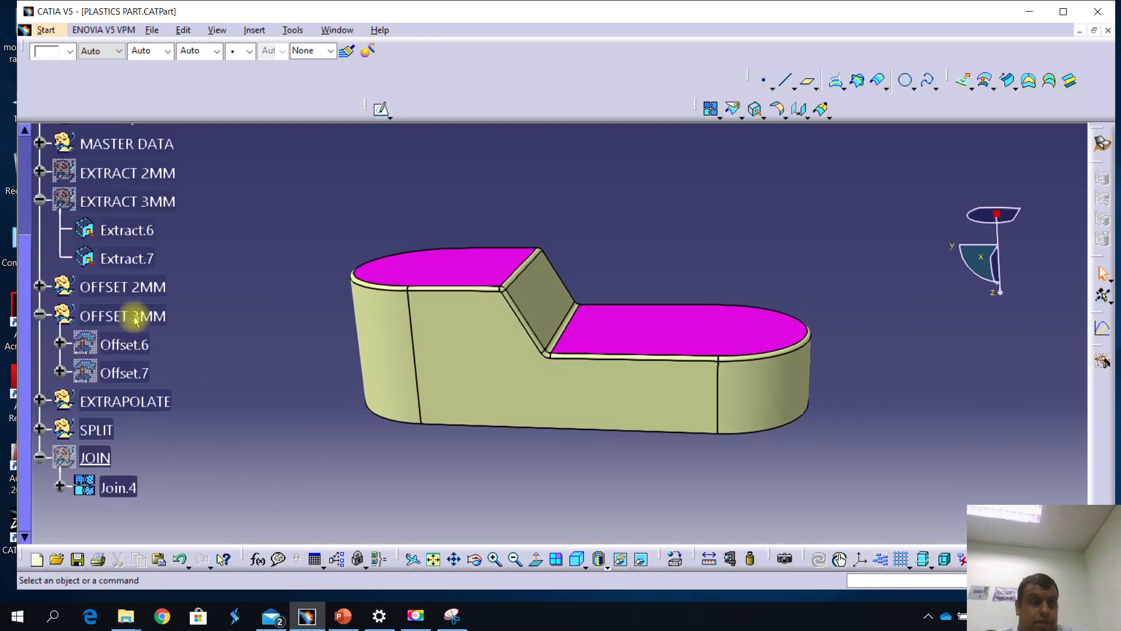
right_click(161, 149)
left_click(181, 188)
right_click(100, 460)
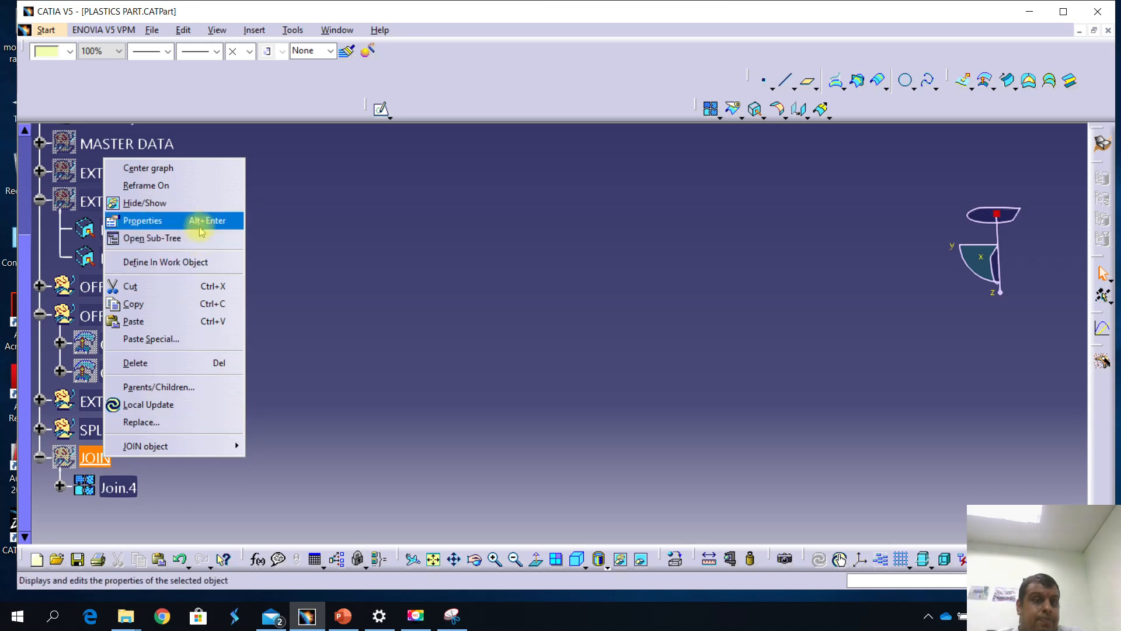
left_click(199, 202)
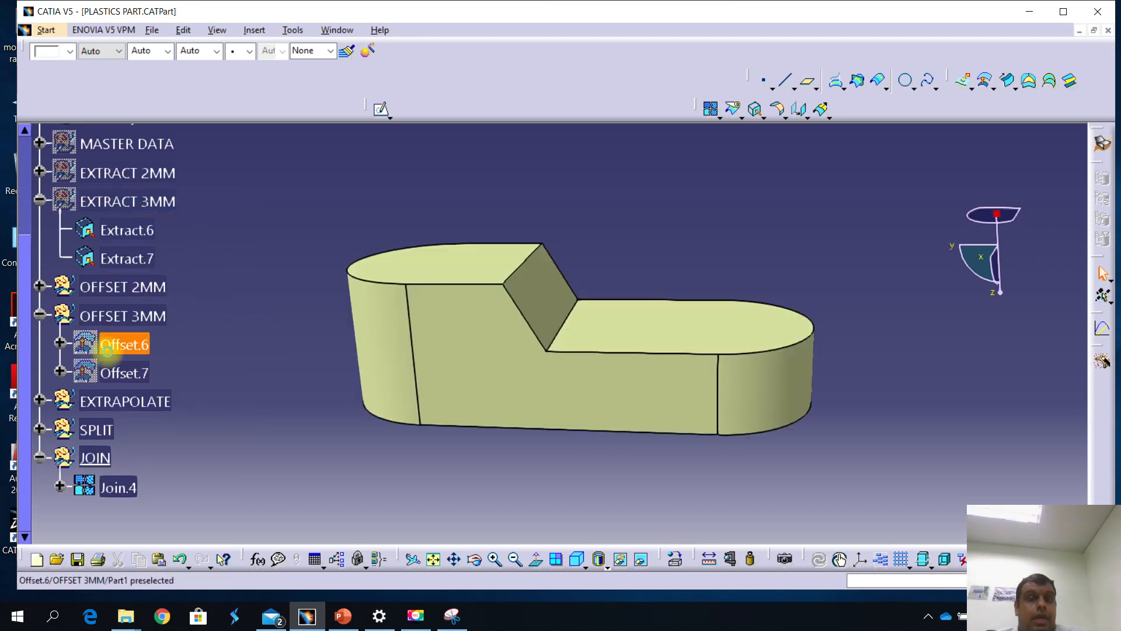
Insert a new geometrical set named RADIUS under Part1.
left_click(254, 30)
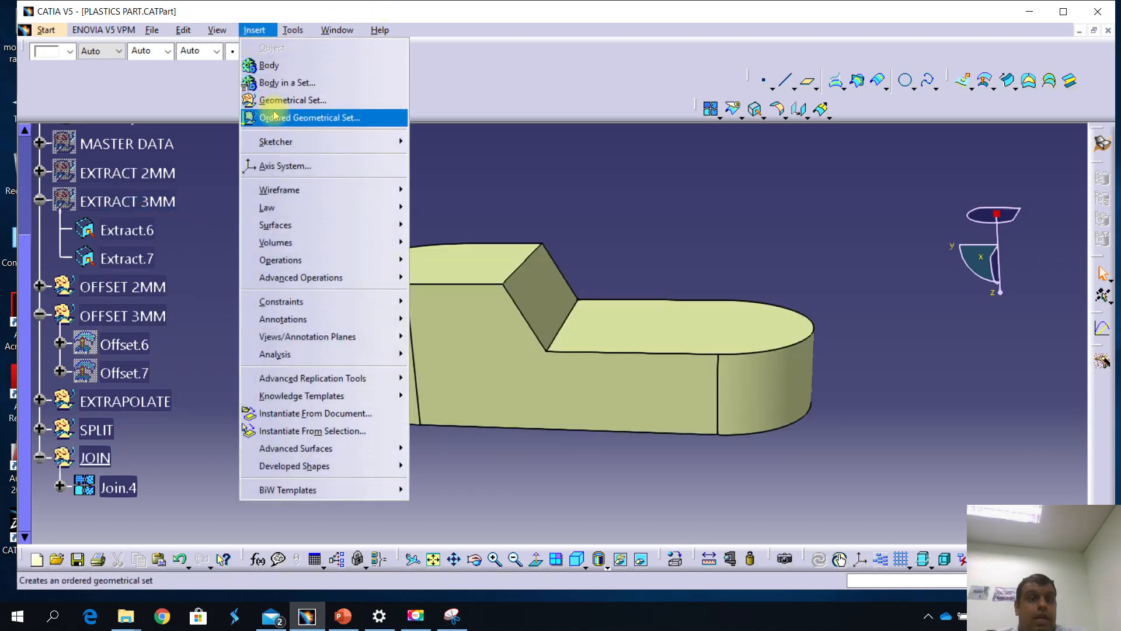
left_click(282, 99)
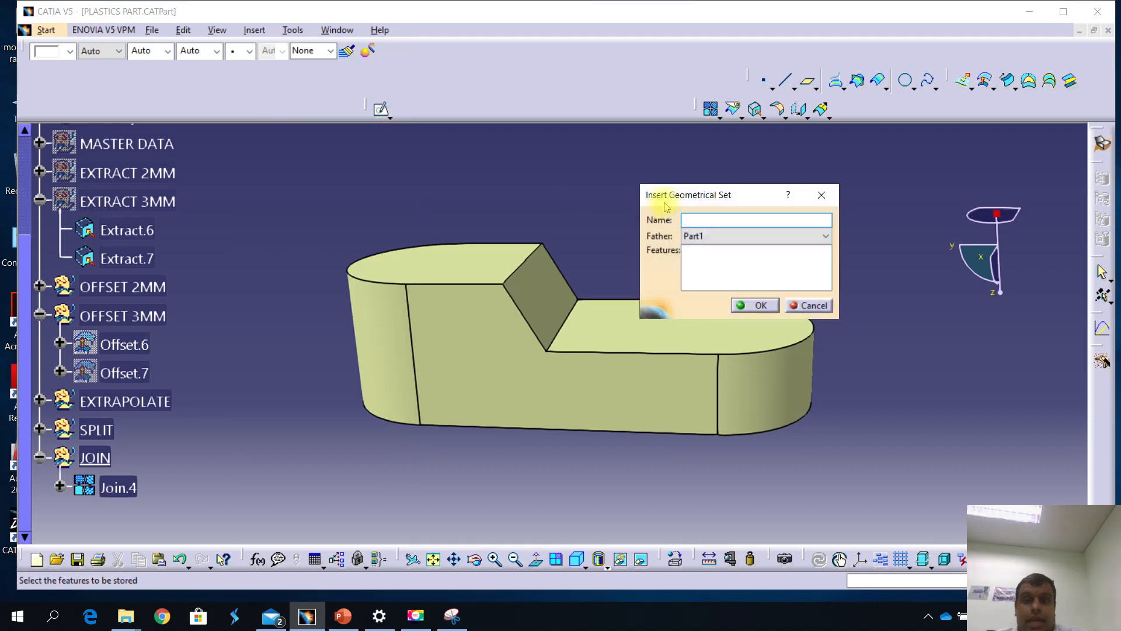
type("RADIUS")
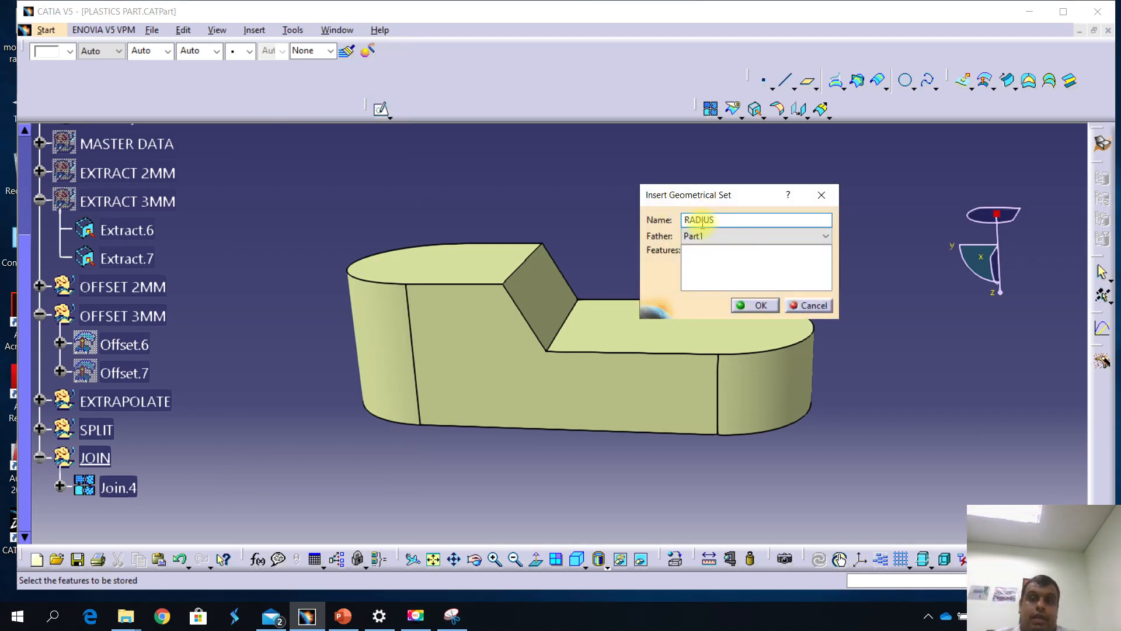
left_click(757, 304)
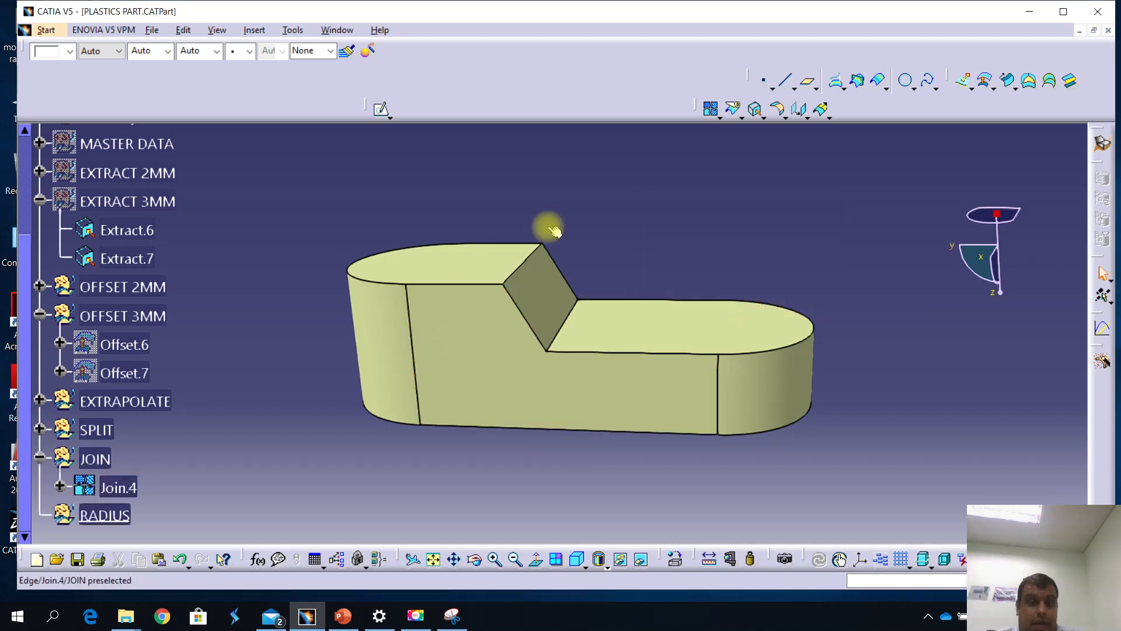
Apply a 7.5 mm edge fillet to the joined surface's upper edge where the top face meets the slope.
scroll(87, 246, "up", 3)
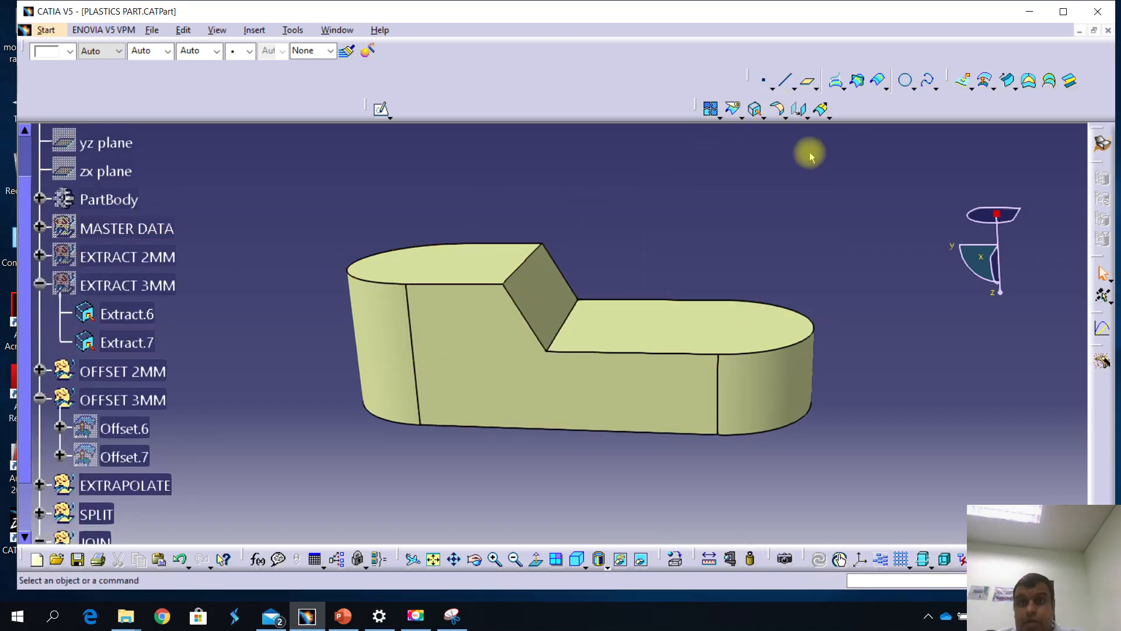
left_click(783, 117)
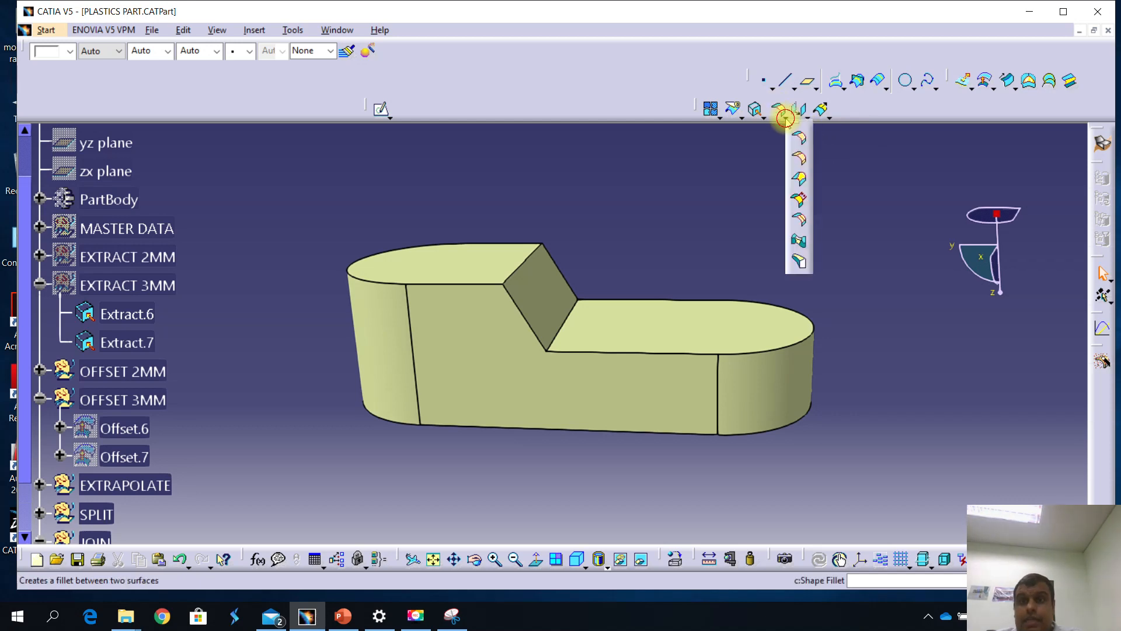
left_click(799, 160)
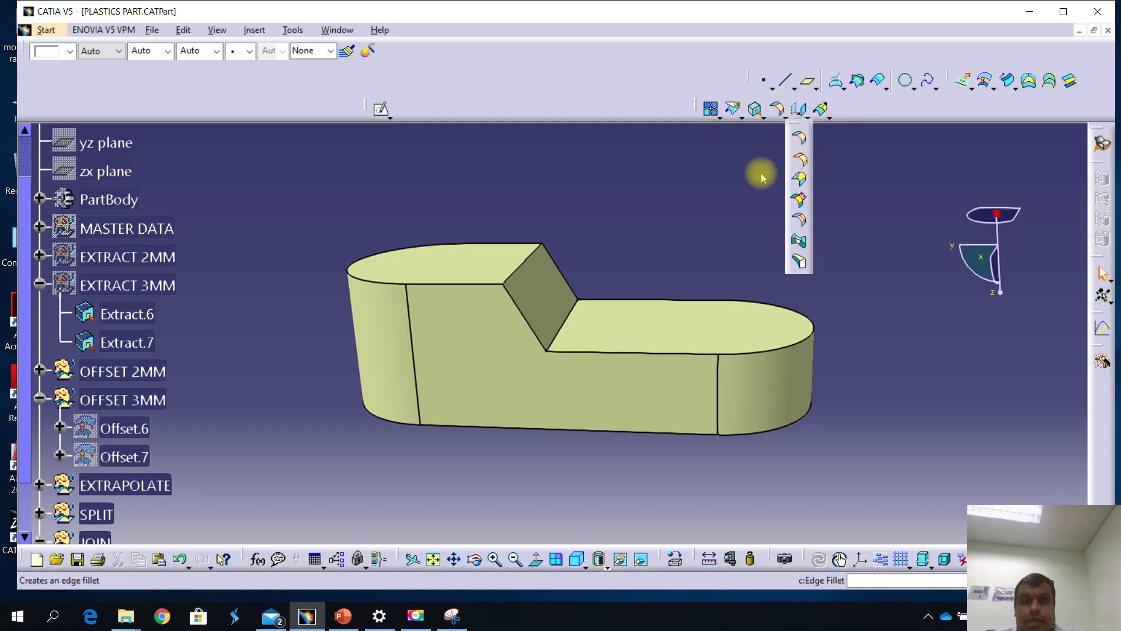
left_click(520, 273)
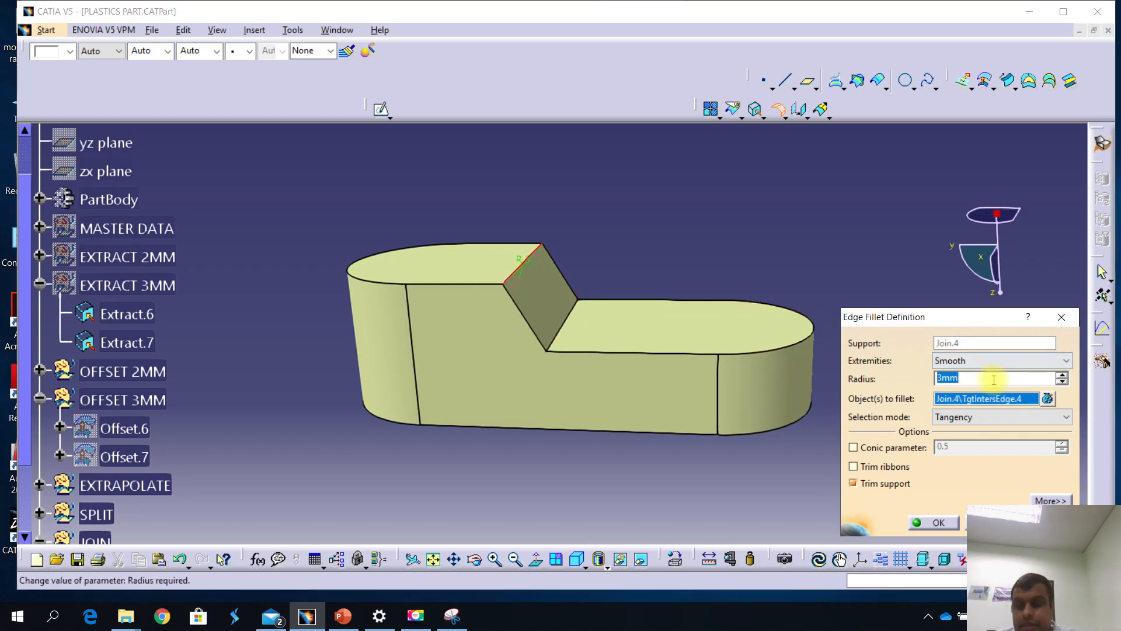
key("Return")
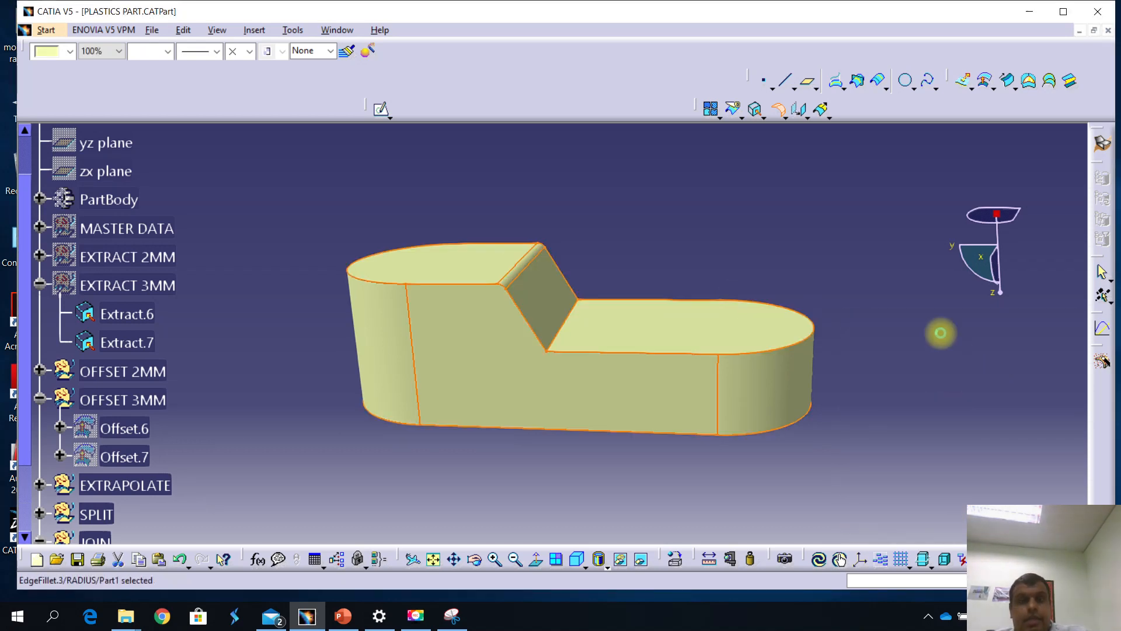
left_click(759, 216)
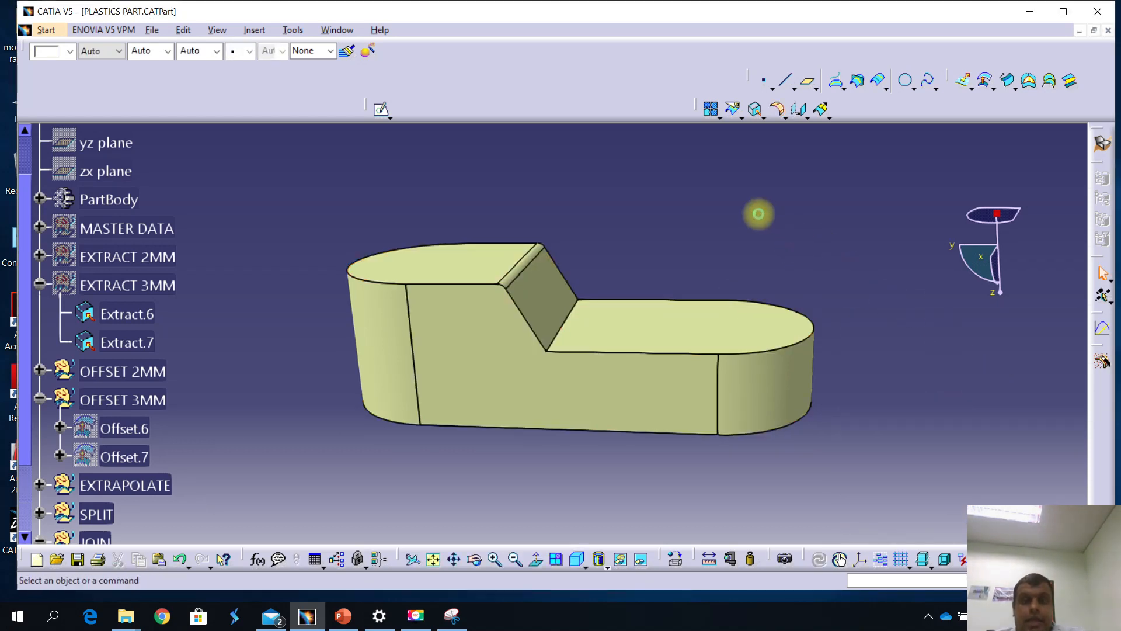
Apply a 2.5 mm edge fillet to the edge where the slope meets the lower top face.
left_click(778, 110)
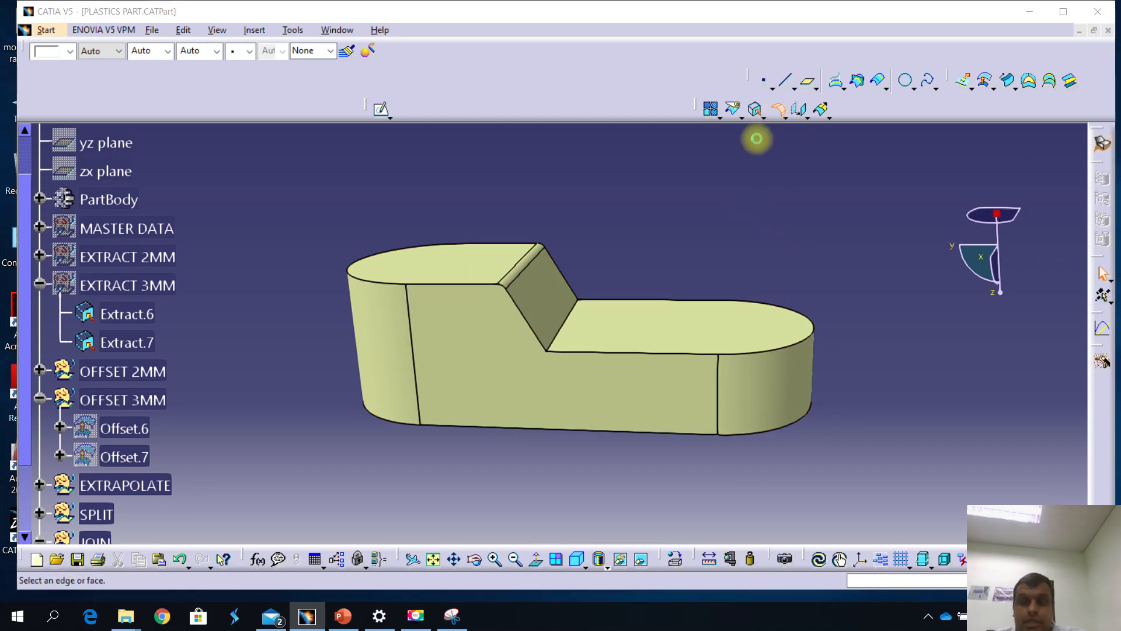
left_click(565, 327)
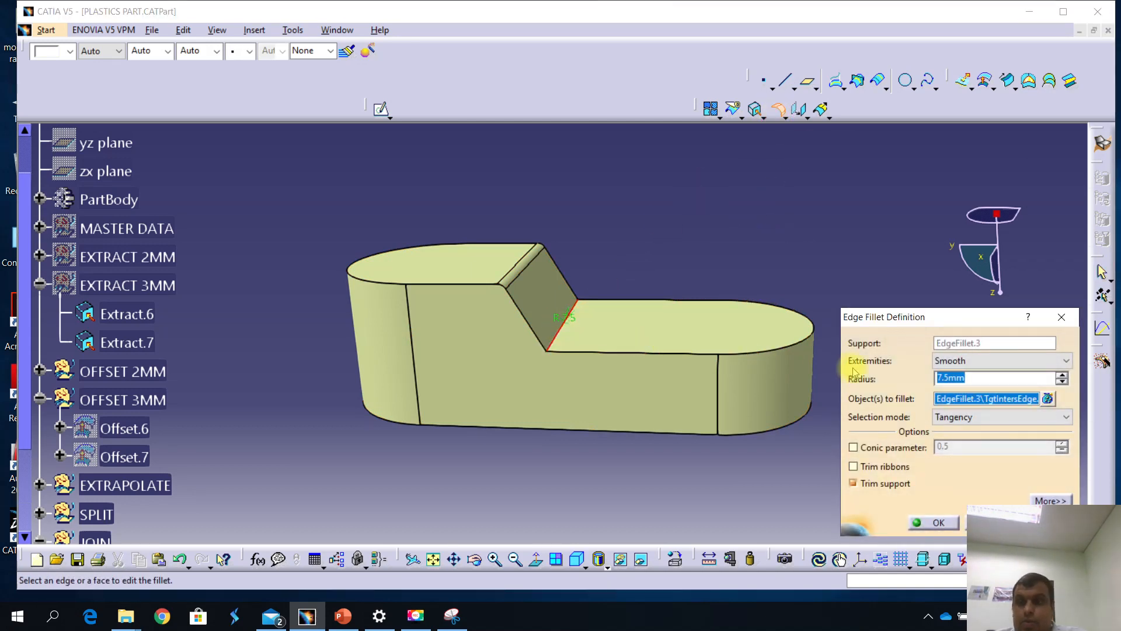
type("2.5")
key("Return")
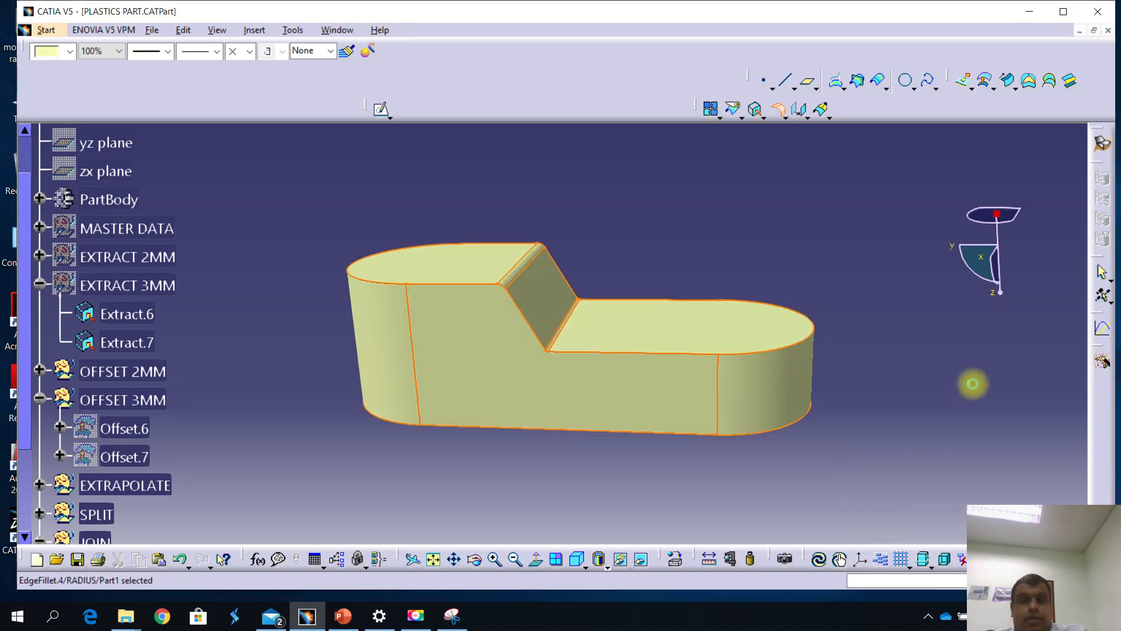
Hide the RADIUS geometrical set and show the MASTER DATA set.
middle_click_drag(755, 327, 589, 415)
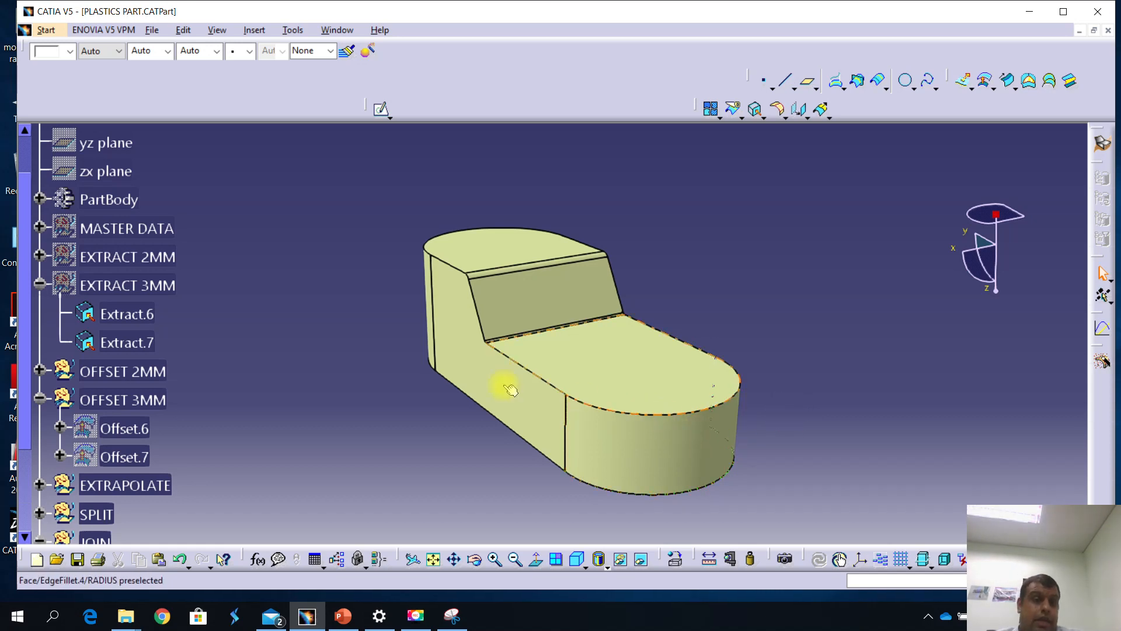
scroll(130, 312, "up", 1)
scroll(130, 316, "down", 2)
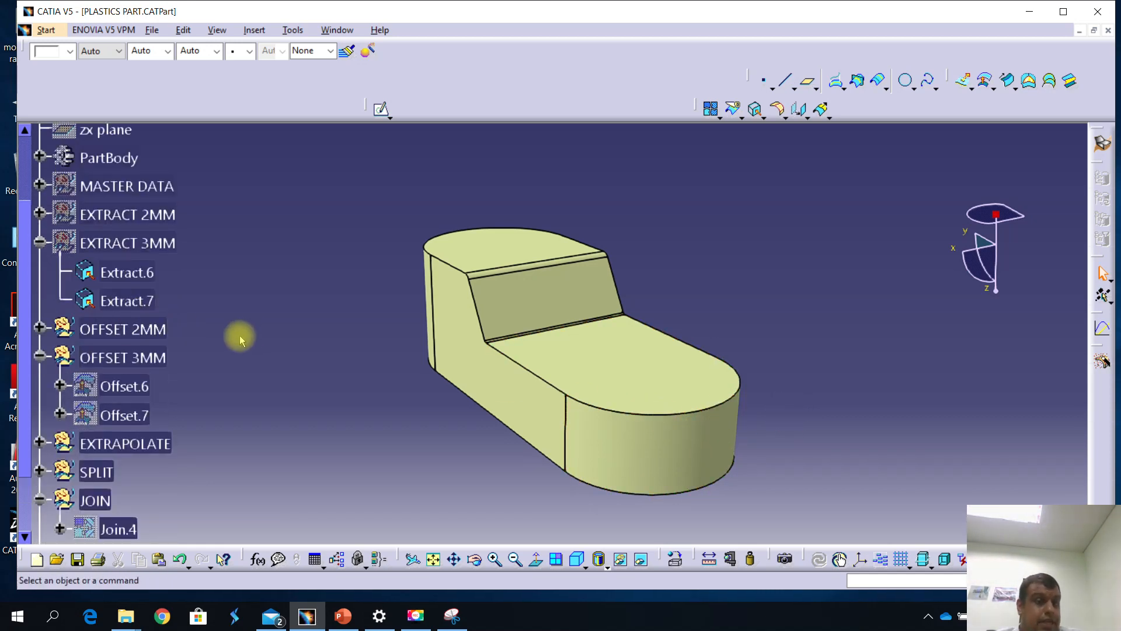
scroll(240, 334, "down", 1)
scroll(138, 415, "down", 1)
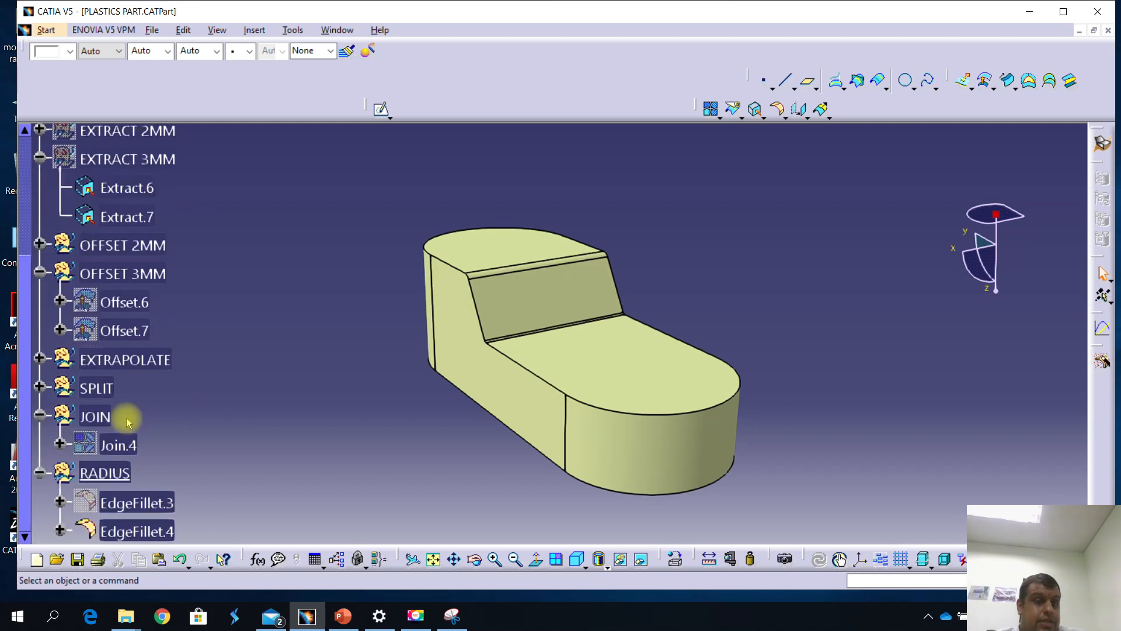
left_click(94, 473)
right_click(94, 473)
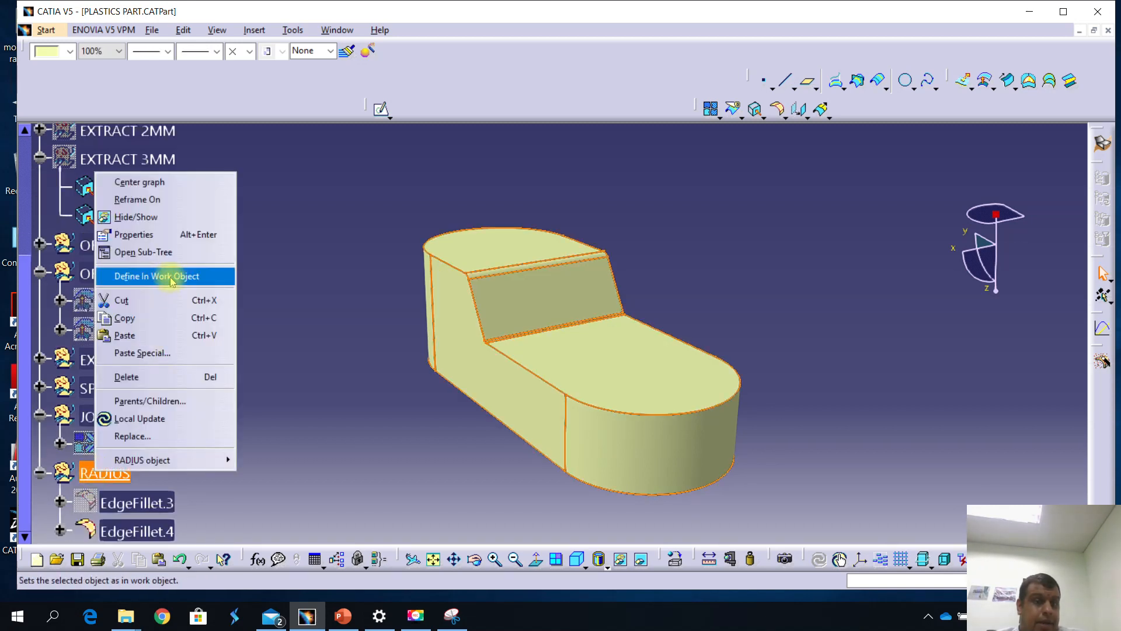
left_click(175, 217)
scroll(125, 328, "up", 2)
scroll(126, 329, "up", 1)
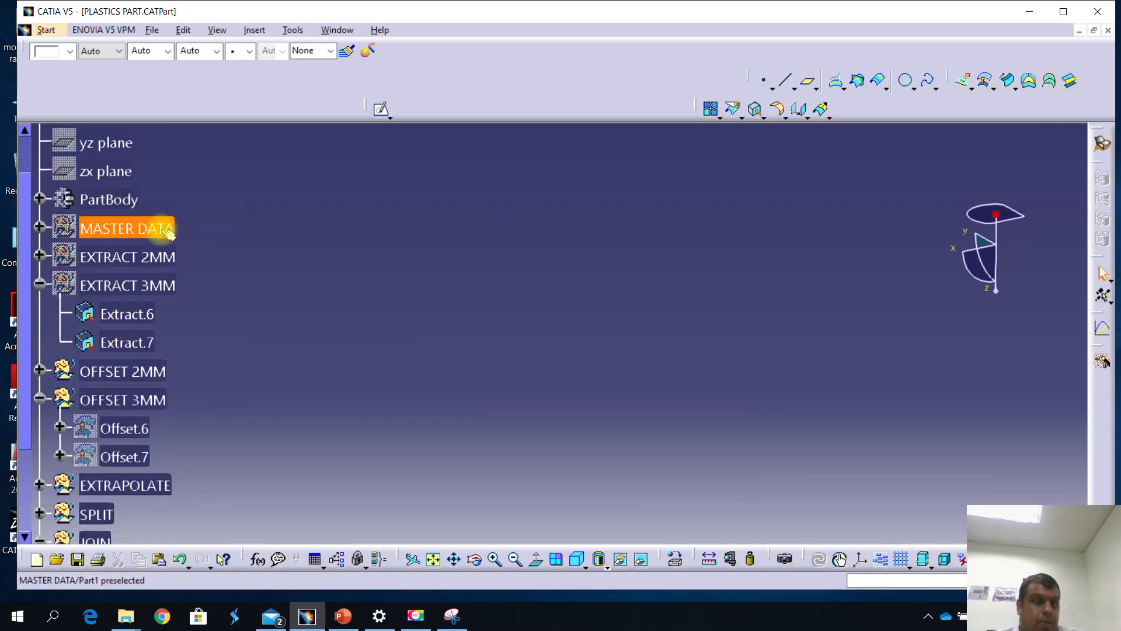
right_click(162, 229)
left_click(193, 276)
Turn the part to an end view, switch to Snipping Tool and capture a new snip of it.
middle_click_drag(538, 400, 588, 376)
left_click(451, 614)
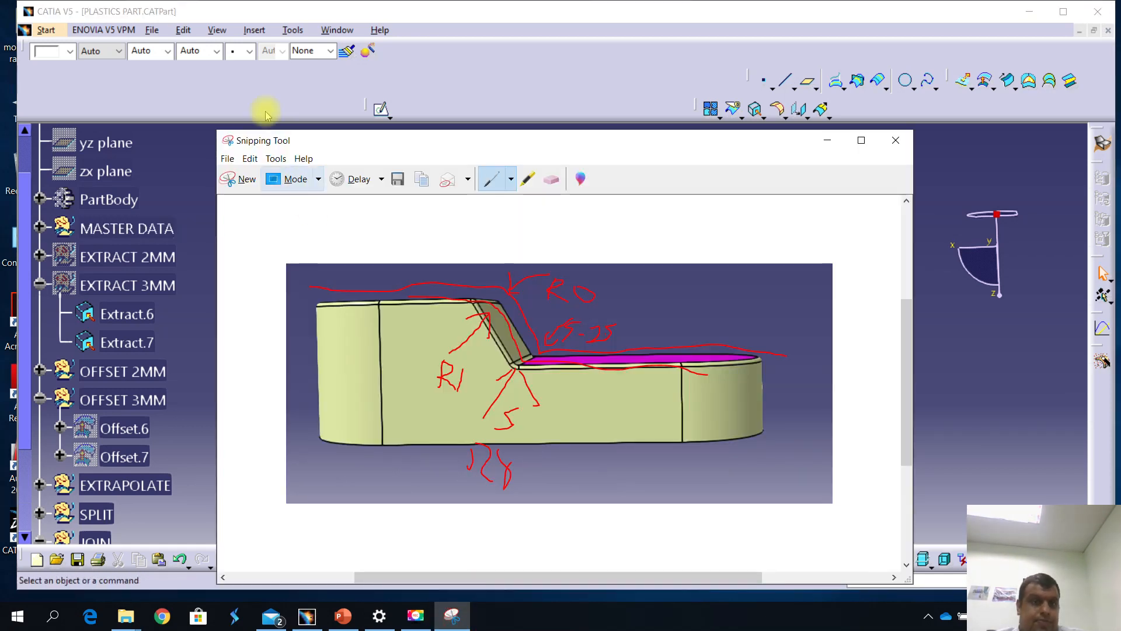
left_click(229, 166)
left_click_drag(346, 227, 686, 499)
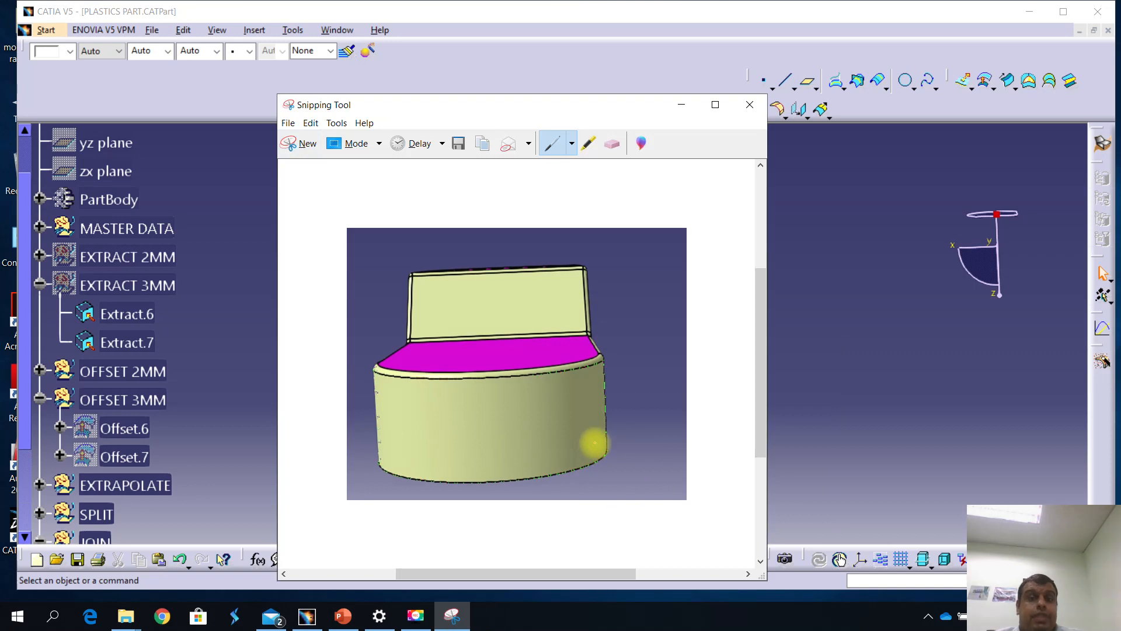
mouse_move(628, 457)
left_mouse_down()
mouse_move(614, 361)
mouse_move(580, 337)
left_mouse_up()
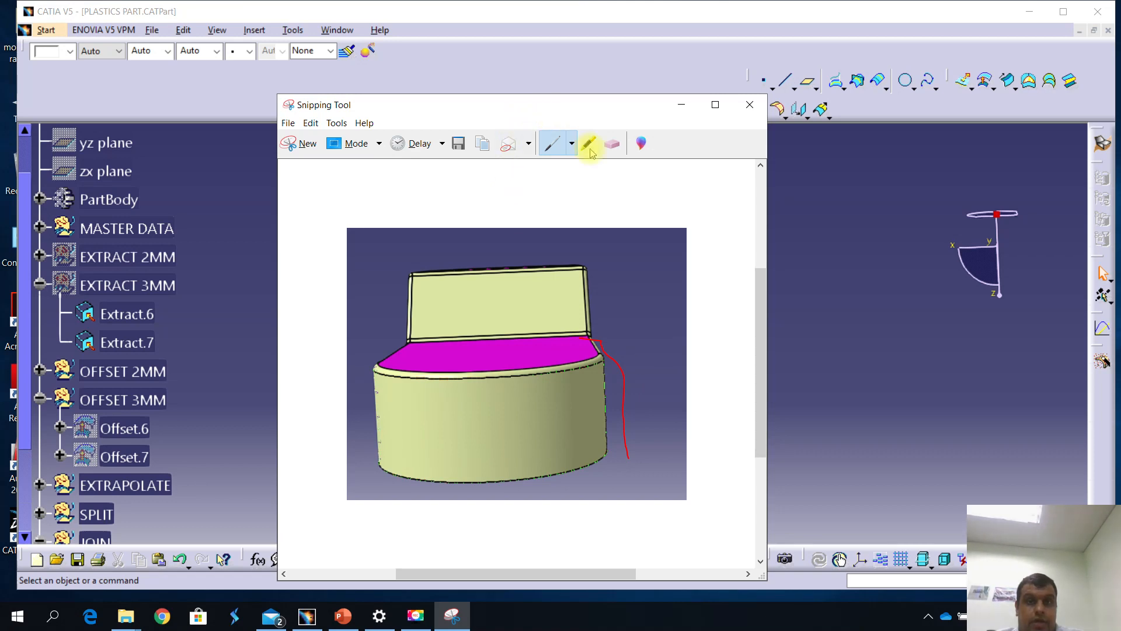
left_click(612, 144)
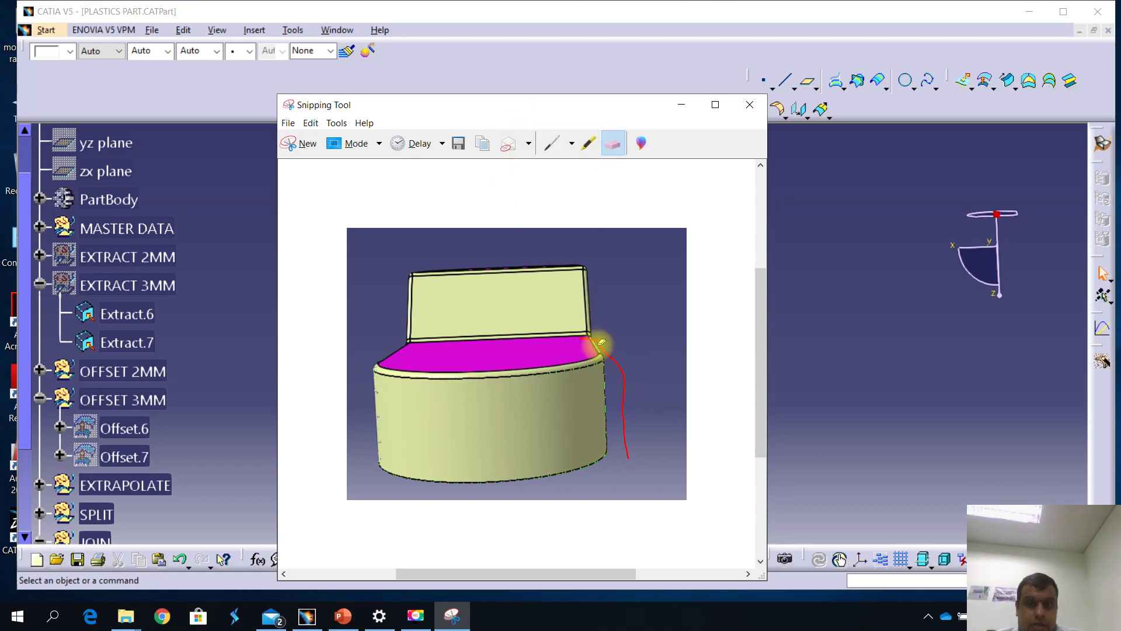
left_click_drag(601, 342, 641, 388)
left_click(549, 144)
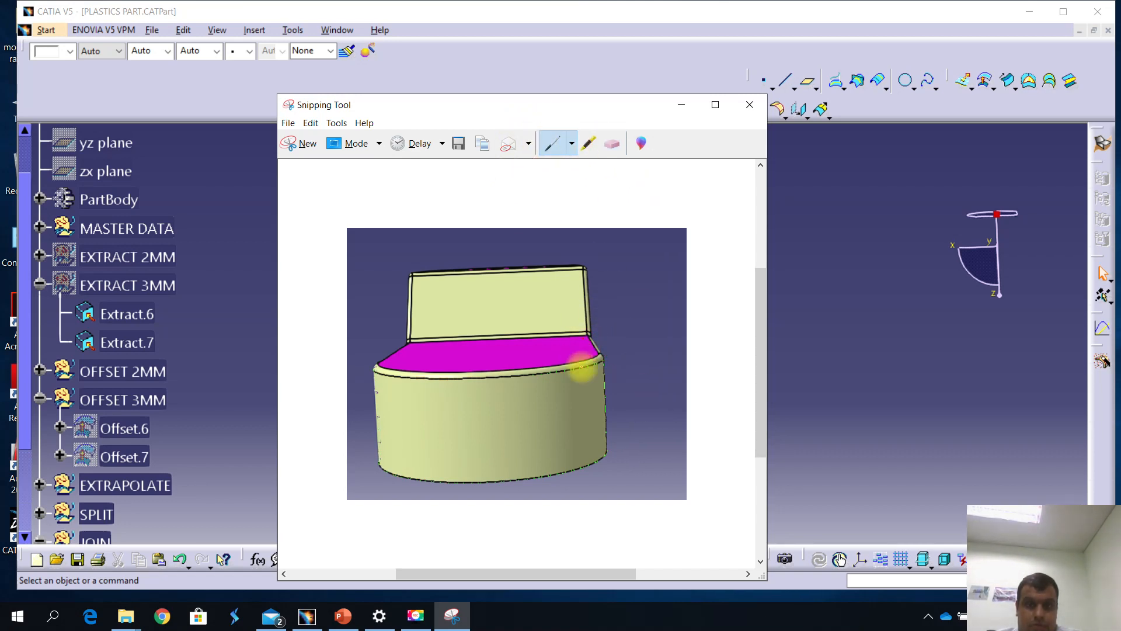
left_click_drag(631, 463, 614, 420)
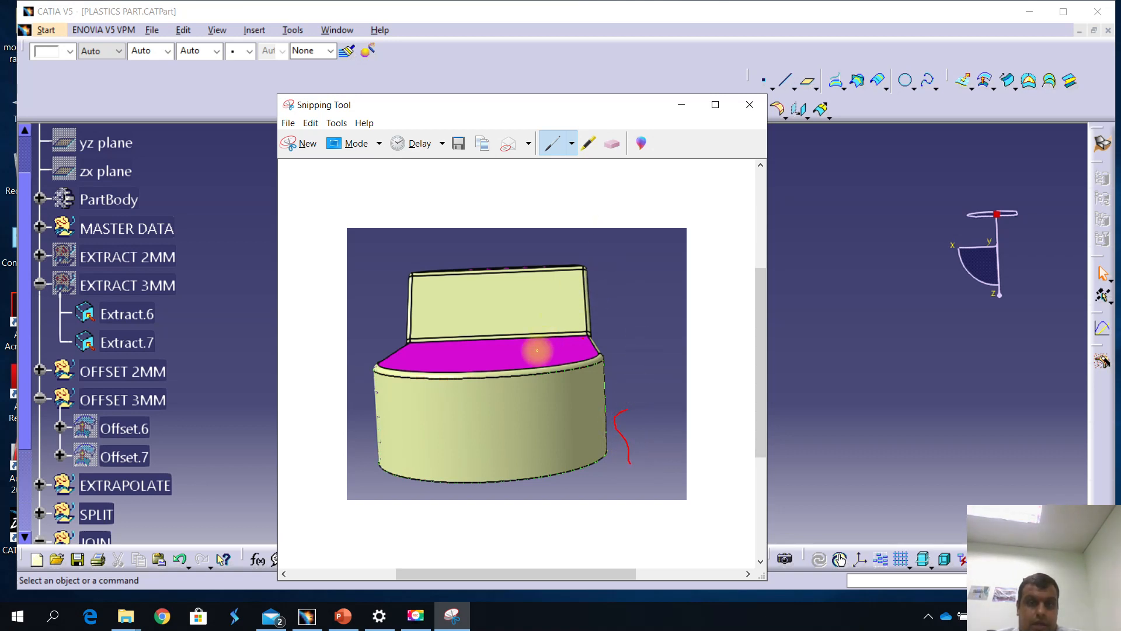
left_click(607, 146)
left_click(627, 465)
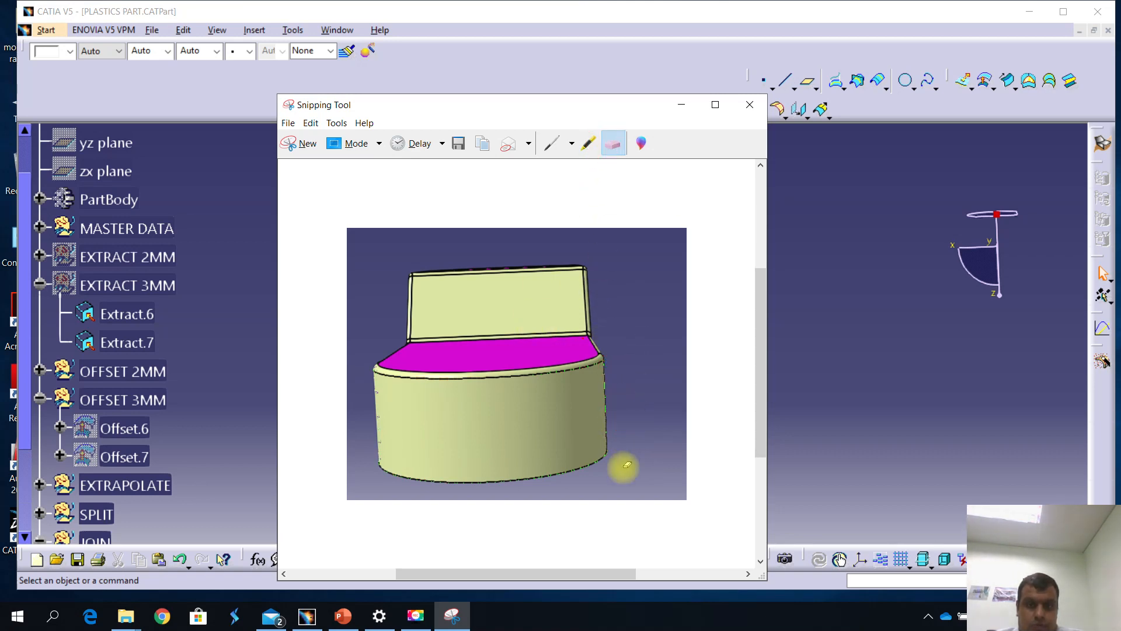
Draw the outer and inner wall outlines over the snip's rounded corner and label the radii RI and RO.
left_click(554, 143)
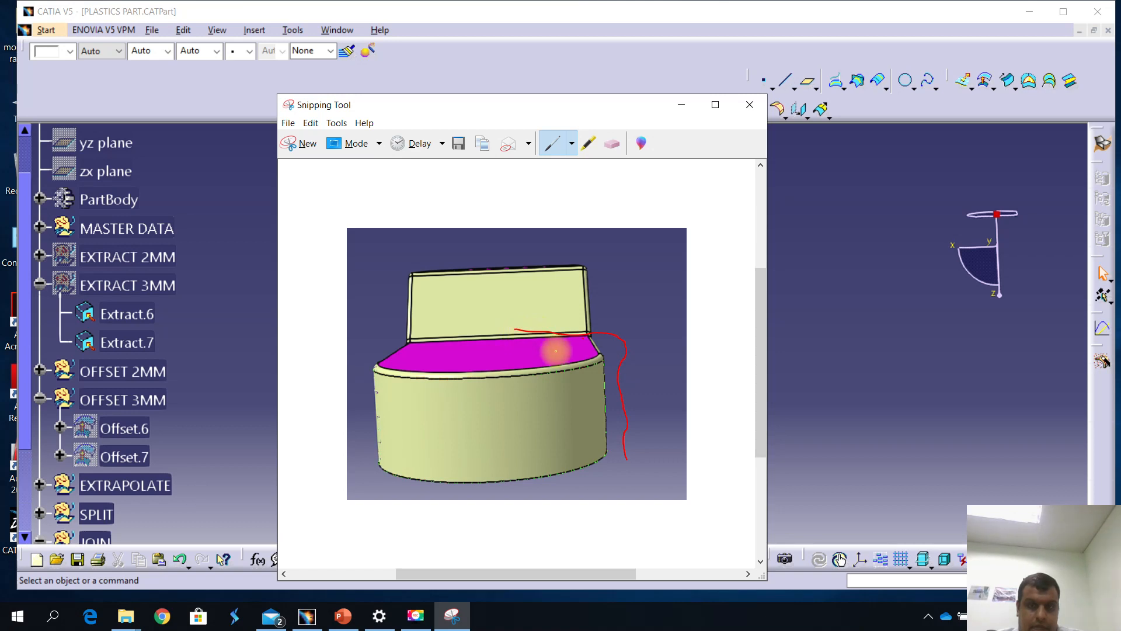
mouse_move(606, 369)
left_mouse_down()
mouse_move(601, 470)
mouse_move(568, 418)
mouse_move(592, 369)
left_mouse_up()
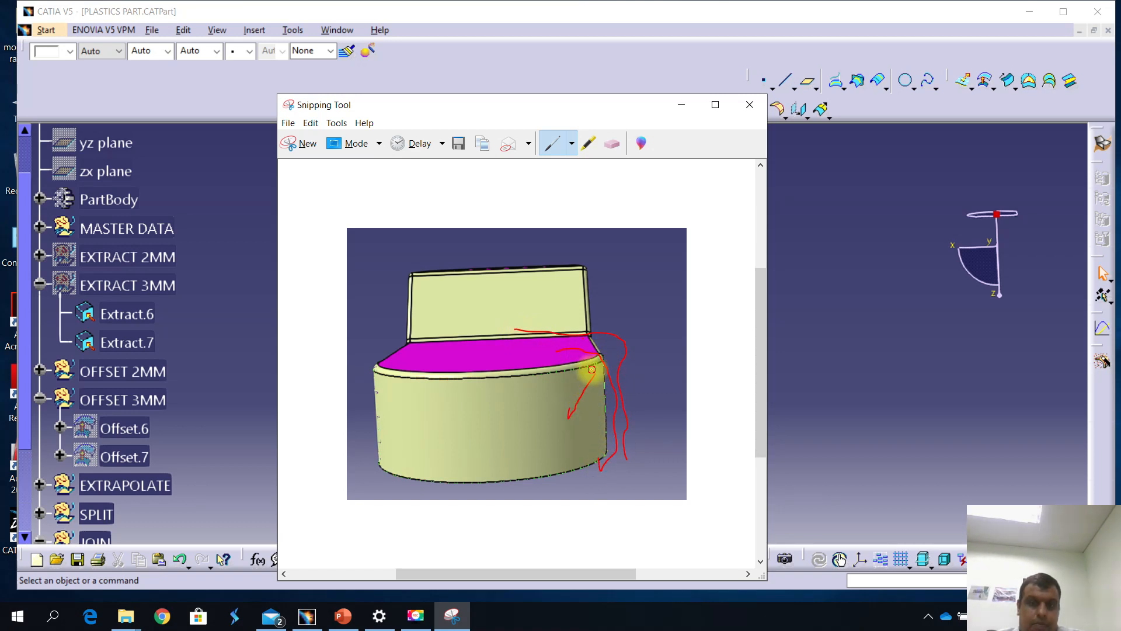
mouse_move(598, 373)
left_mouse_down()
mouse_move(595, 416)
mouse_move(557, 454)
left_mouse_up()
mouse_move(622, 347)
left_mouse_down()
mouse_move(628, 328)
mouse_move(664, 369)
left_mouse_up()
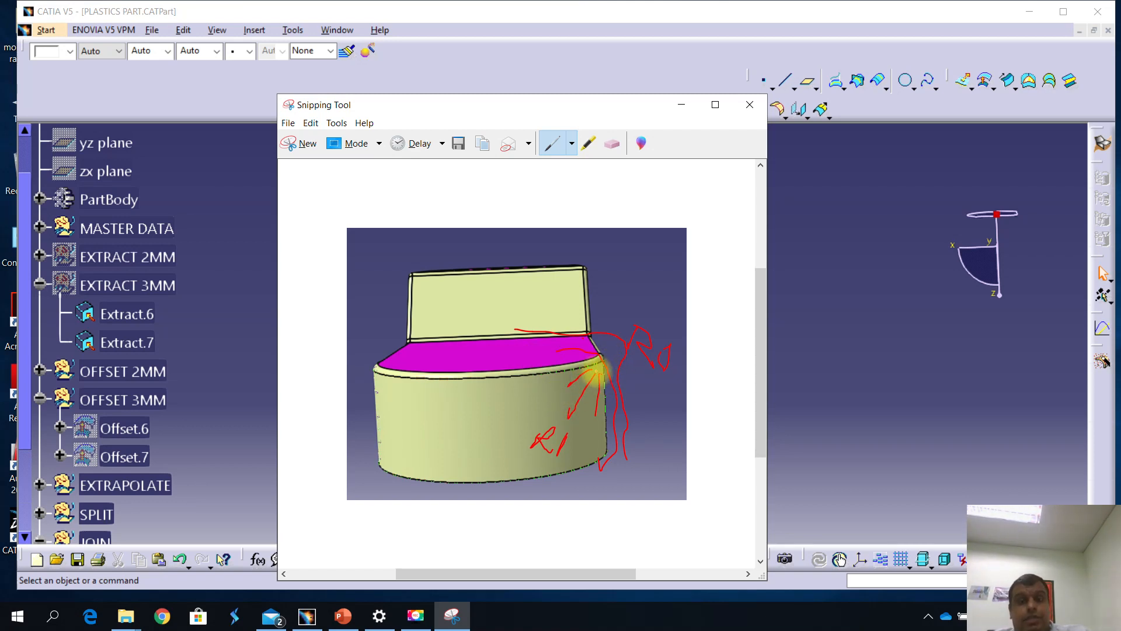
Switch back to CATIA and measure the radius of the fillet arc along the lower top face's outer edge.
left_click(687, 113)
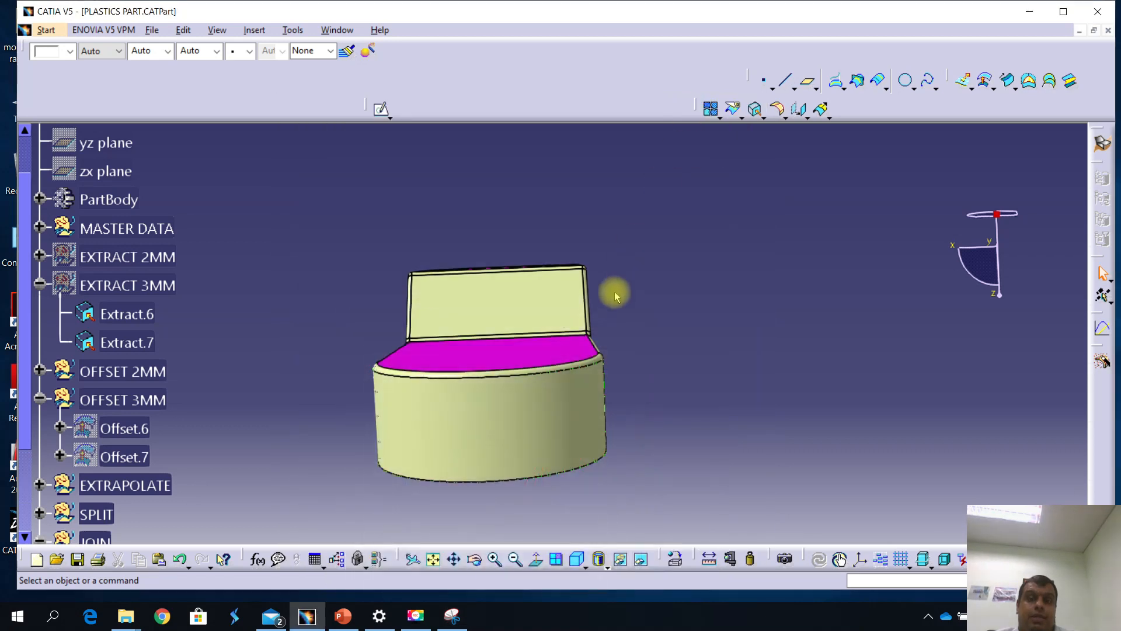
middle_click_drag(643, 356, 679, 529)
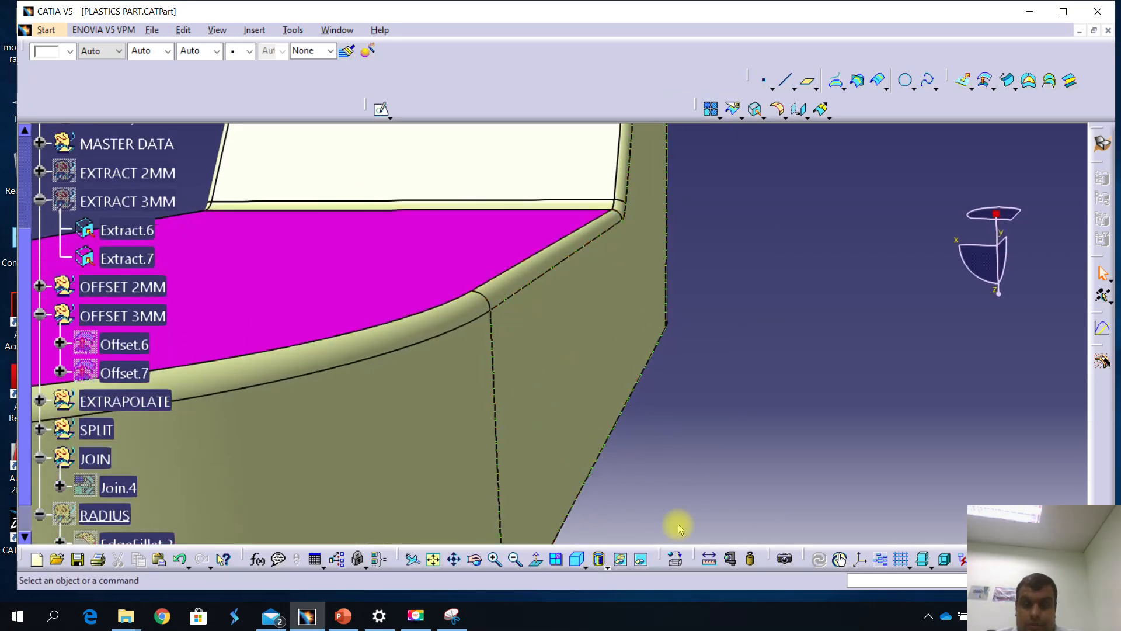
left_click(710, 559)
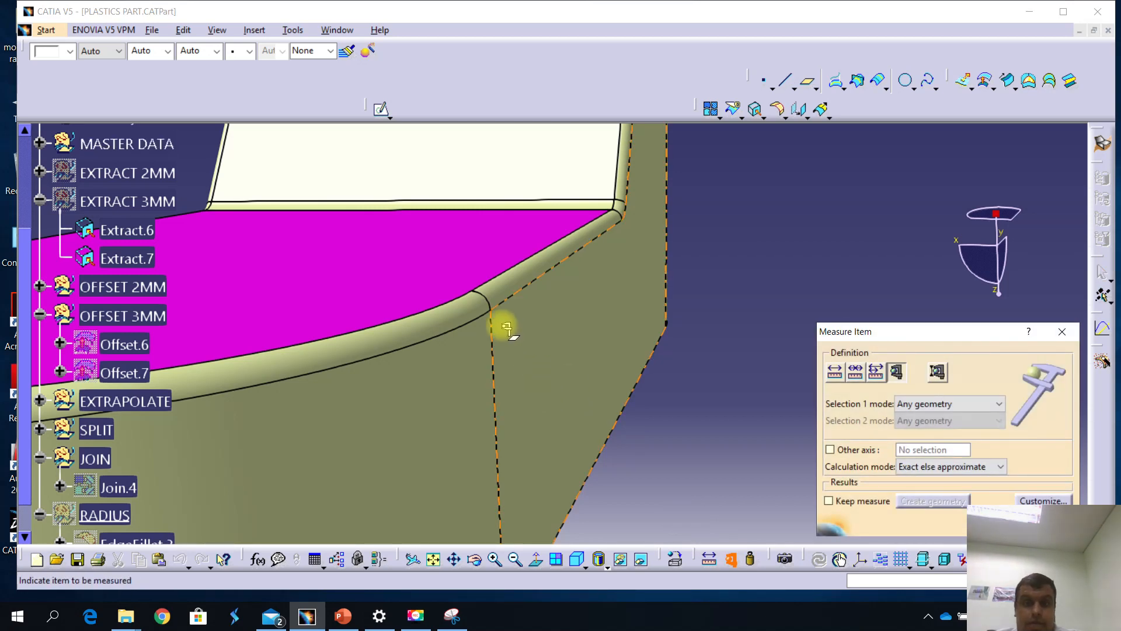
left_click(489, 300)
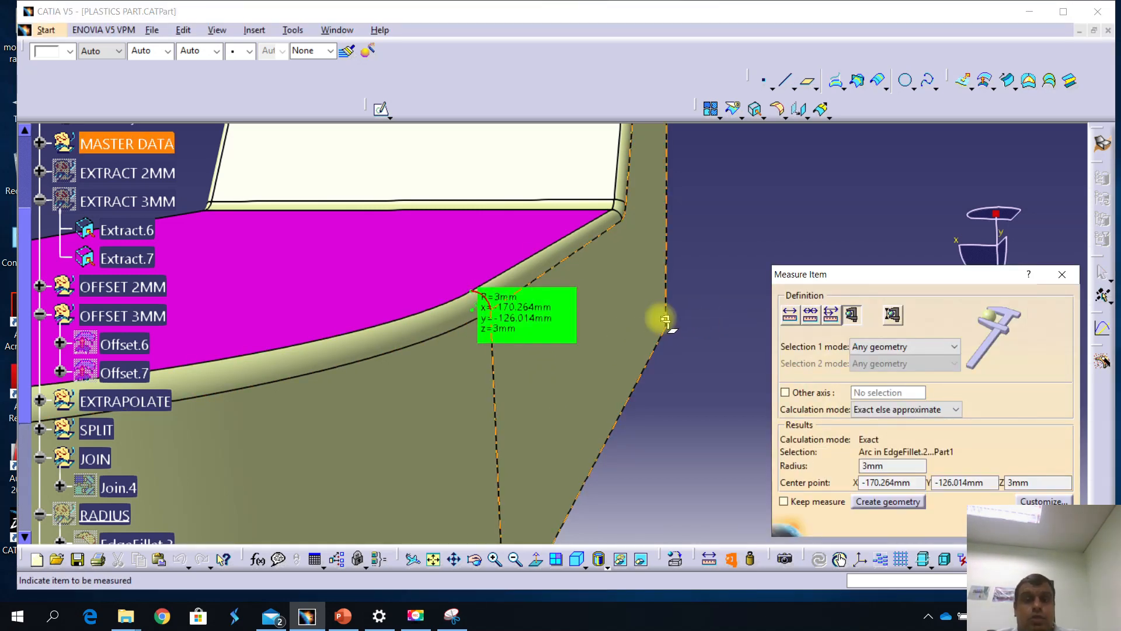
left_click(1060, 274)
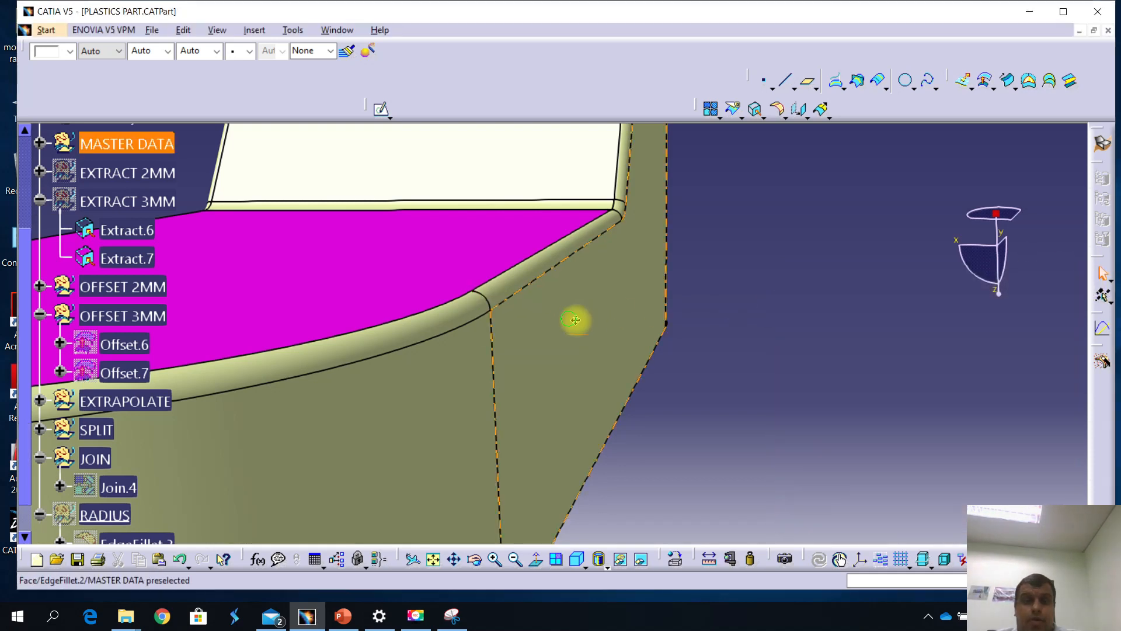
Hide the OFFSET 2MM geometrical set and show the RADIUS set with the filleted outer surface.
middle_click_drag(593, 310, 566, 431)
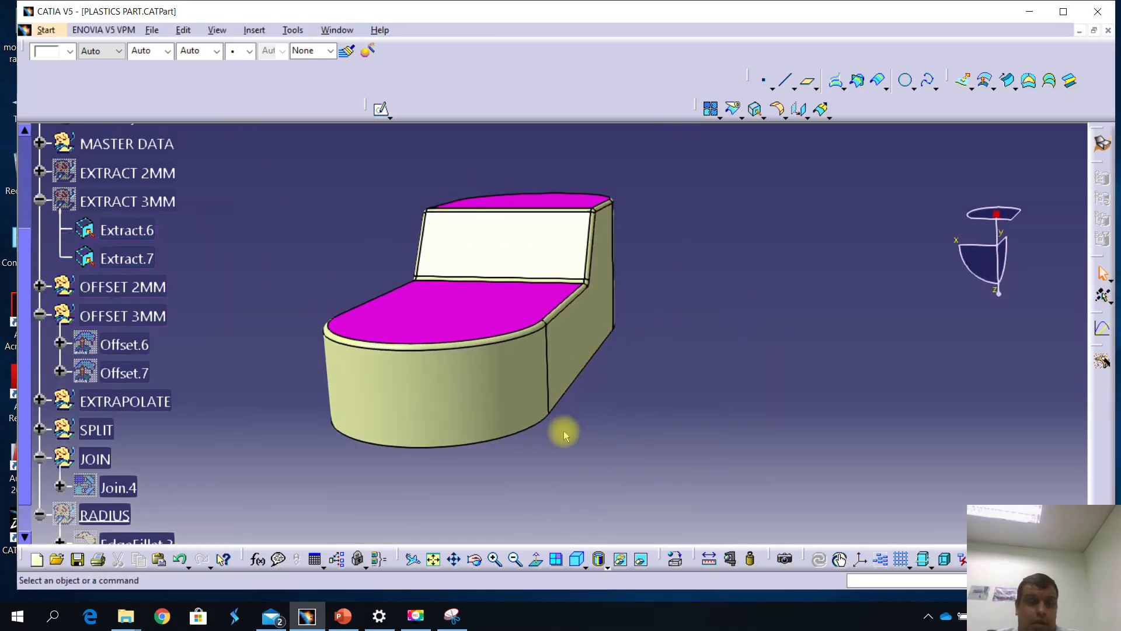
scroll(143, 303, "down", 1)
scroll(146, 327, "up", 1)
right_click(148, 291)
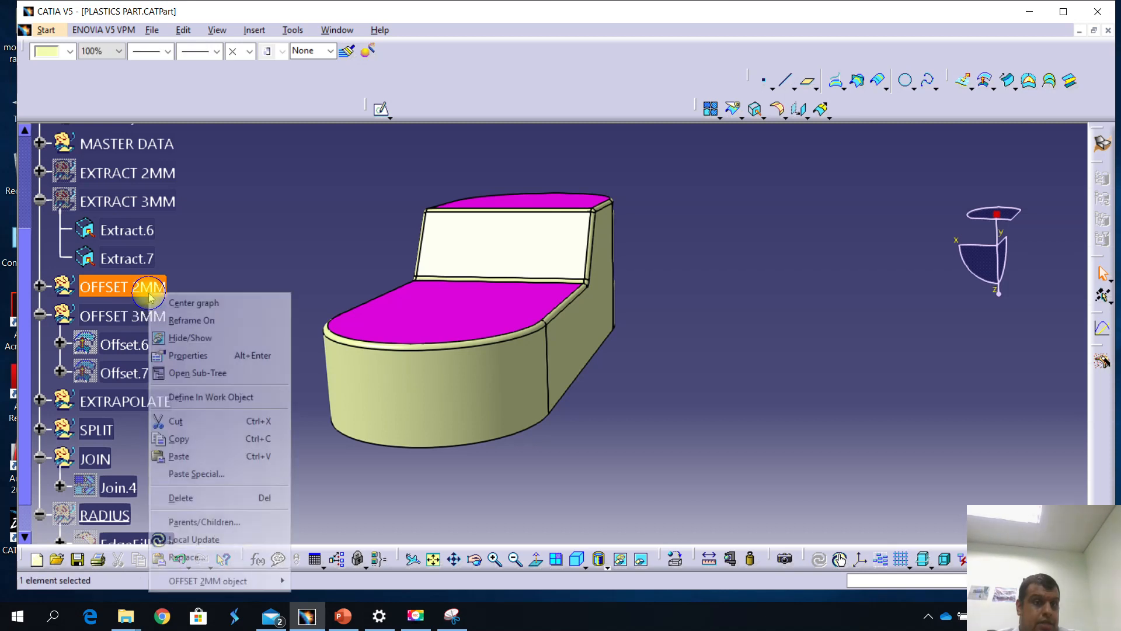
left_click(174, 339)
scroll(172, 343, "down", 3)
right_click(101, 388)
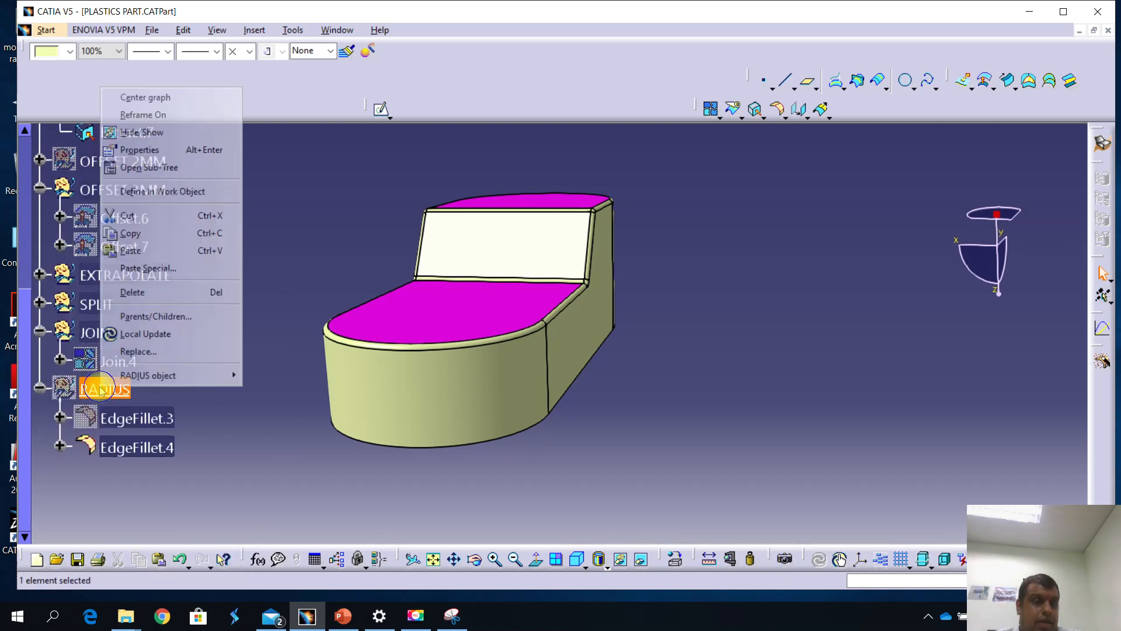
left_click(186, 132)
Hide the MASTER DATA geometrical set so only the outer surface is left in view.
scroll(141, 277, "up", 1)
scroll(142, 277, "up", 3)
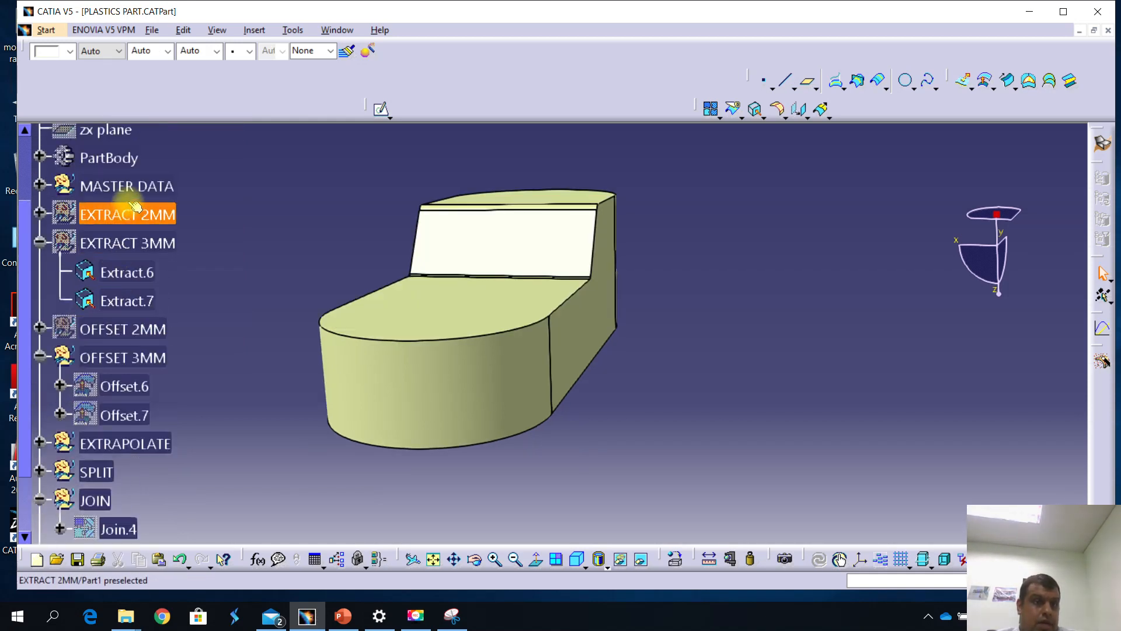
right_click(124, 184)
left_click(173, 235)
Apply an edge fillet with tangency propagation to the outer edge loop around the top faces and the step.
middle_click_drag(447, 342, 507, 418)
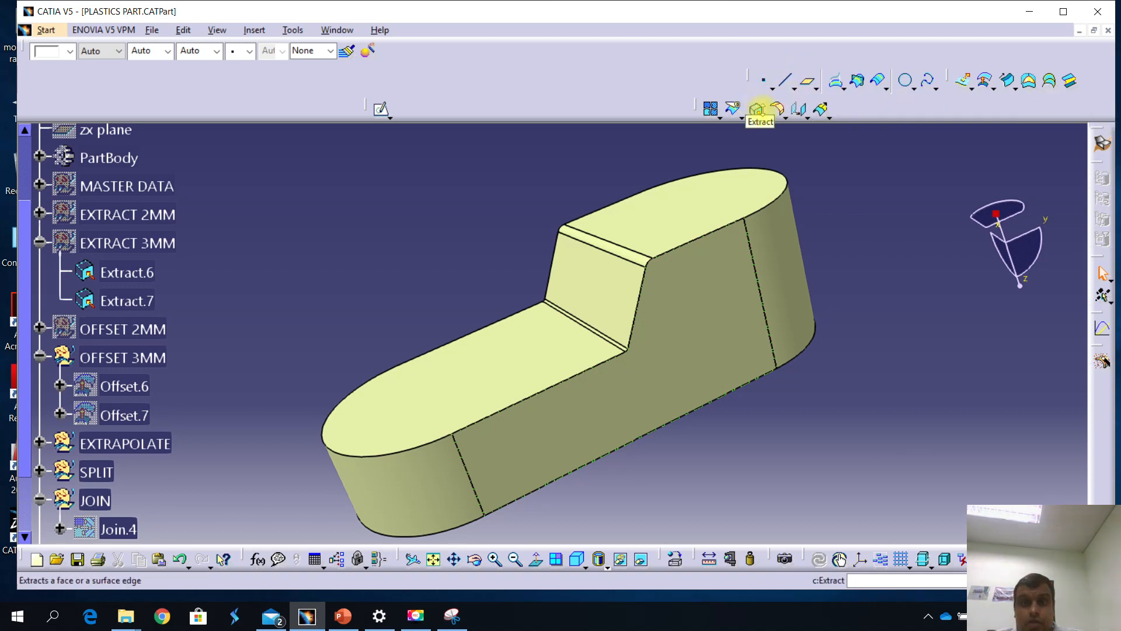
left_click(780, 110)
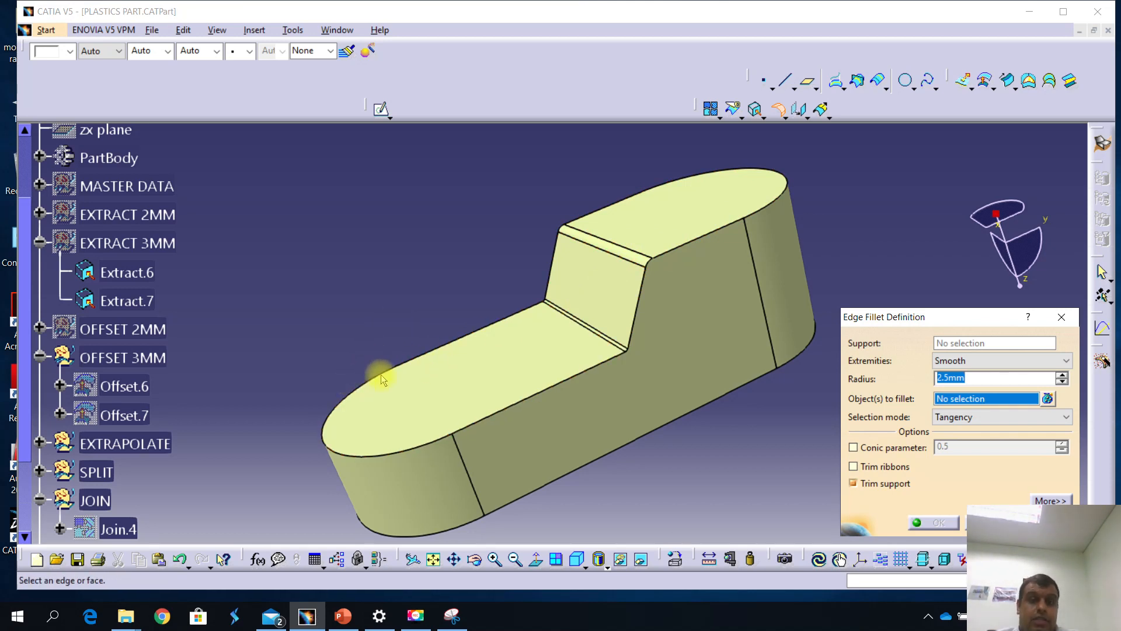
left_click(489, 423)
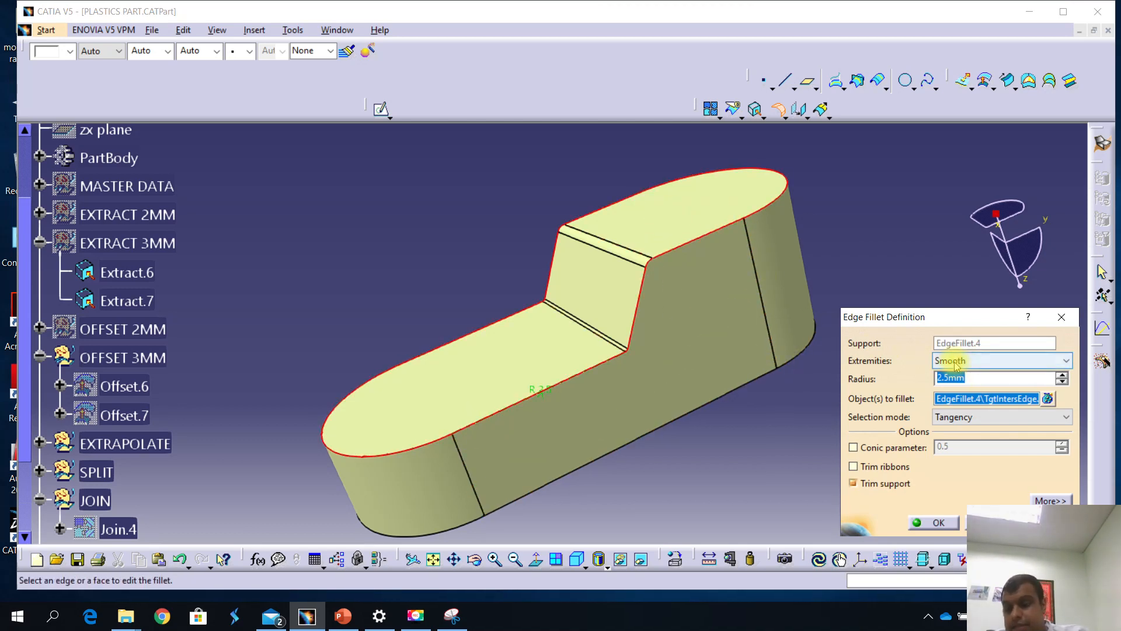
left_click(934, 522)
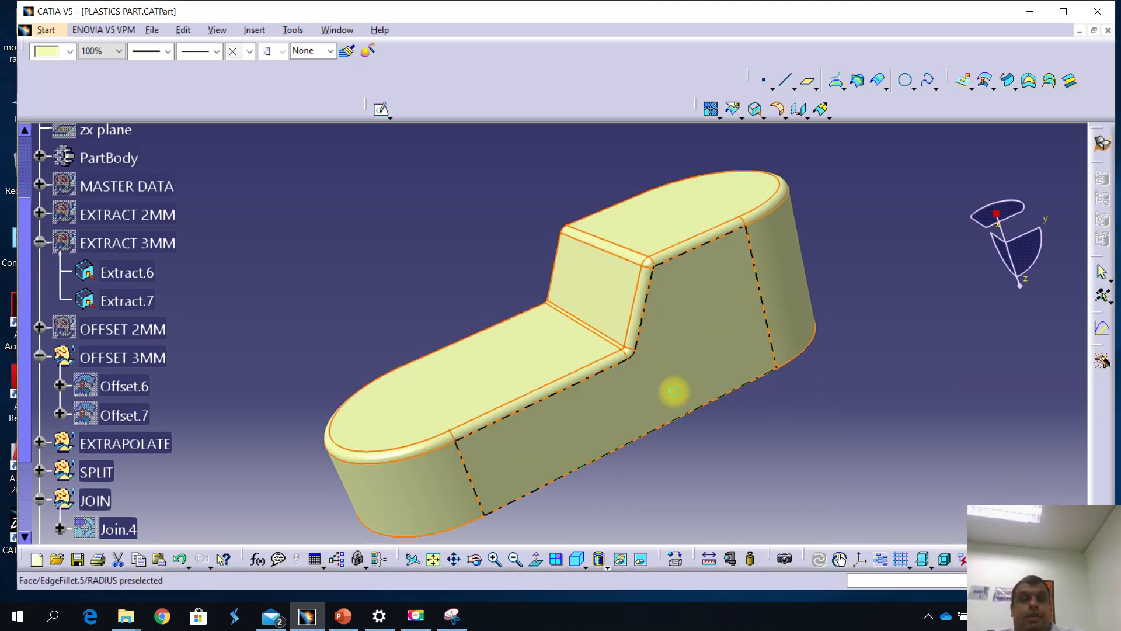
Inspect the newly filleted outer surface from several angles and collapse the RADIUS and JOIN sets in the specification tree.
middle_click_drag(413, 308, 446, 313)
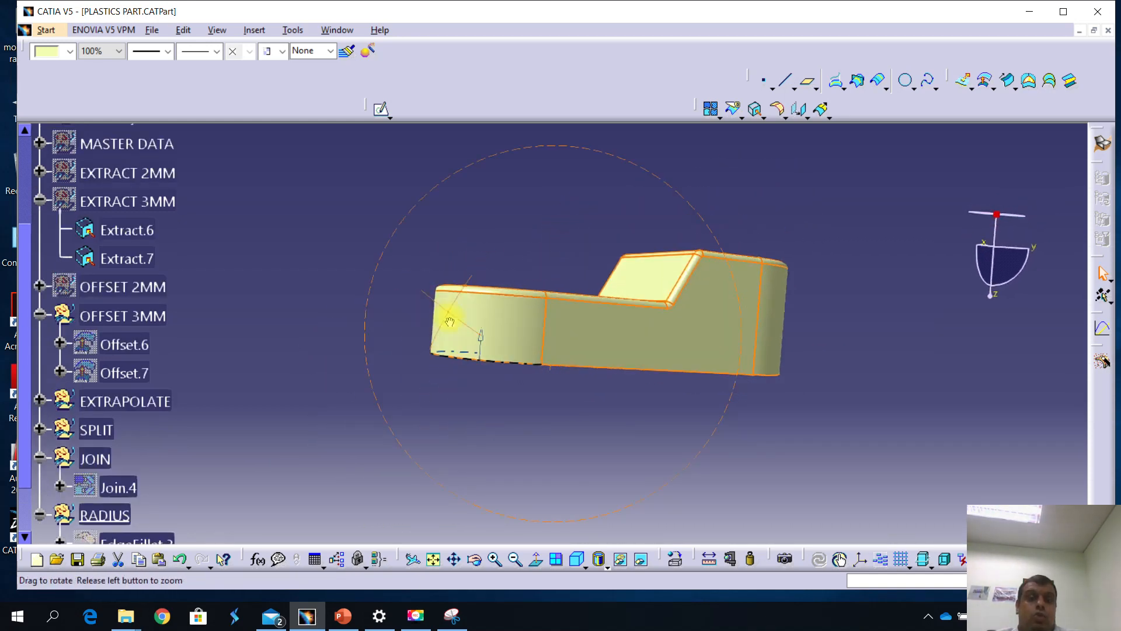
scroll(130, 472, "down", 1)
middle_click_drag(129, 471, 105, 472)
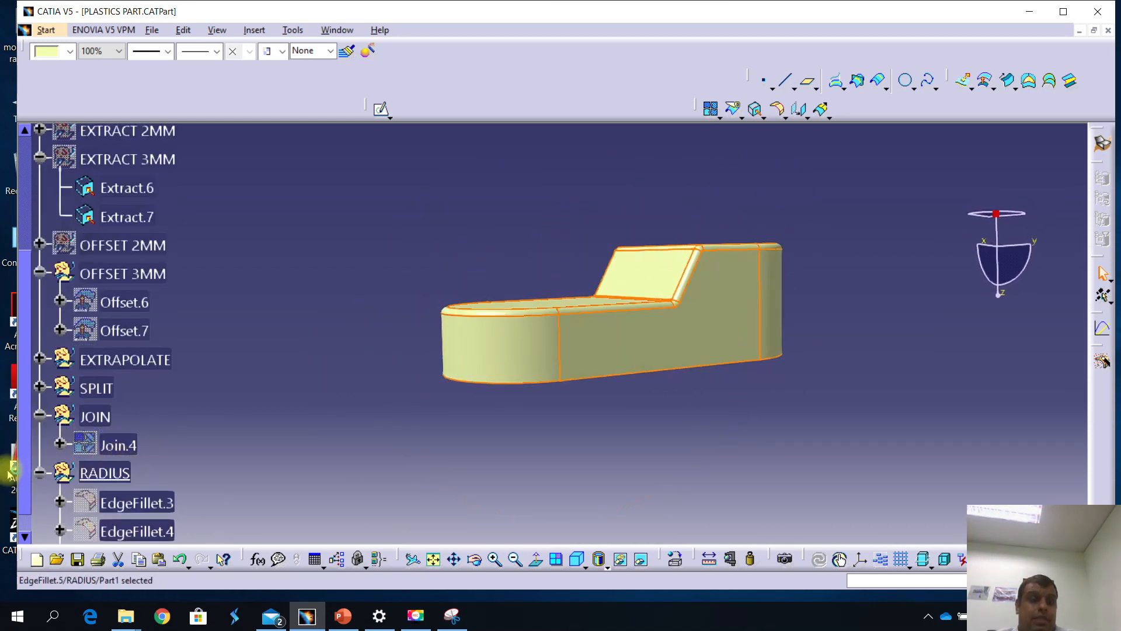
left_click(40, 472)
scroll(44, 459, "up", 4)
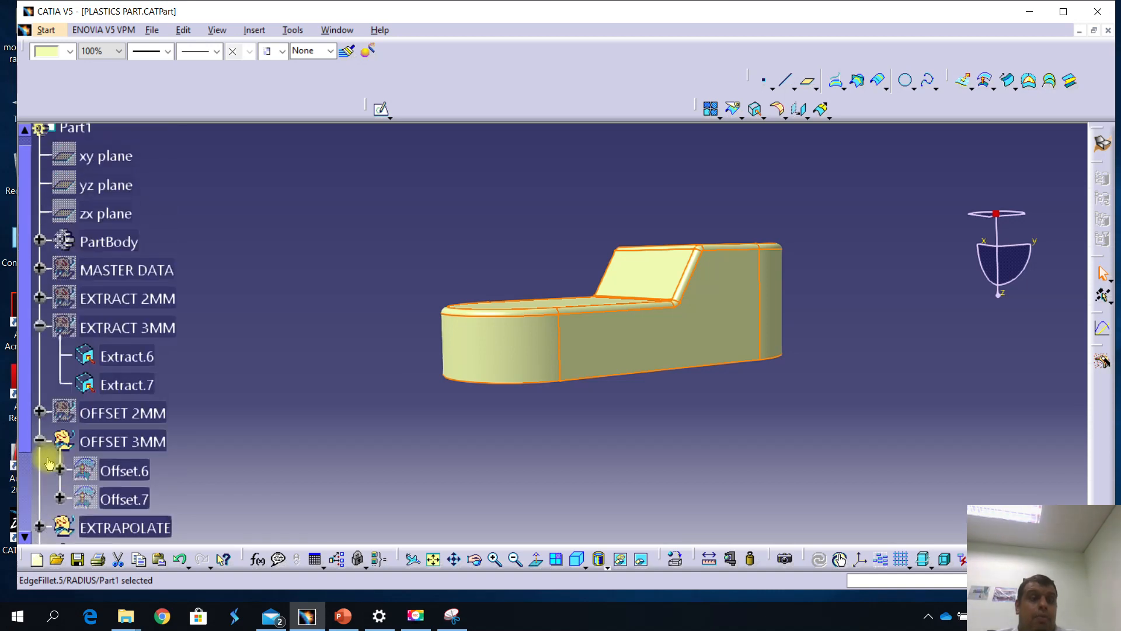
scroll(39, 443, "down", 2)
middle_click_drag(625, 358, 493, 442)
scroll(205, 334, "up", 1)
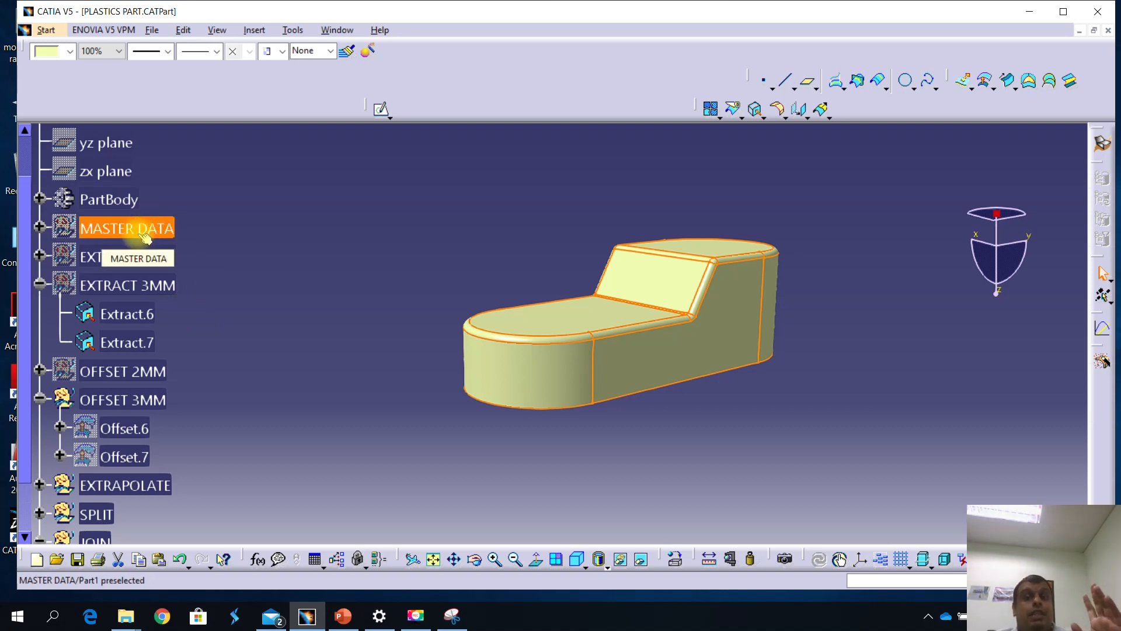
scroll(145, 238, "down", 2)
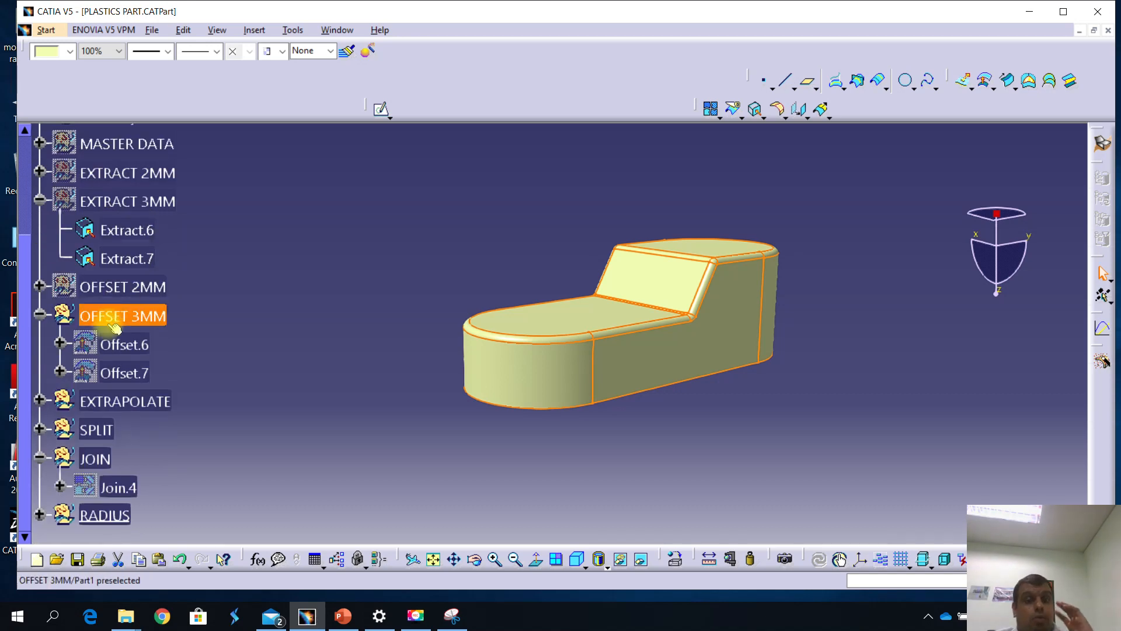
middle_click_drag(735, 403, 642, 374)
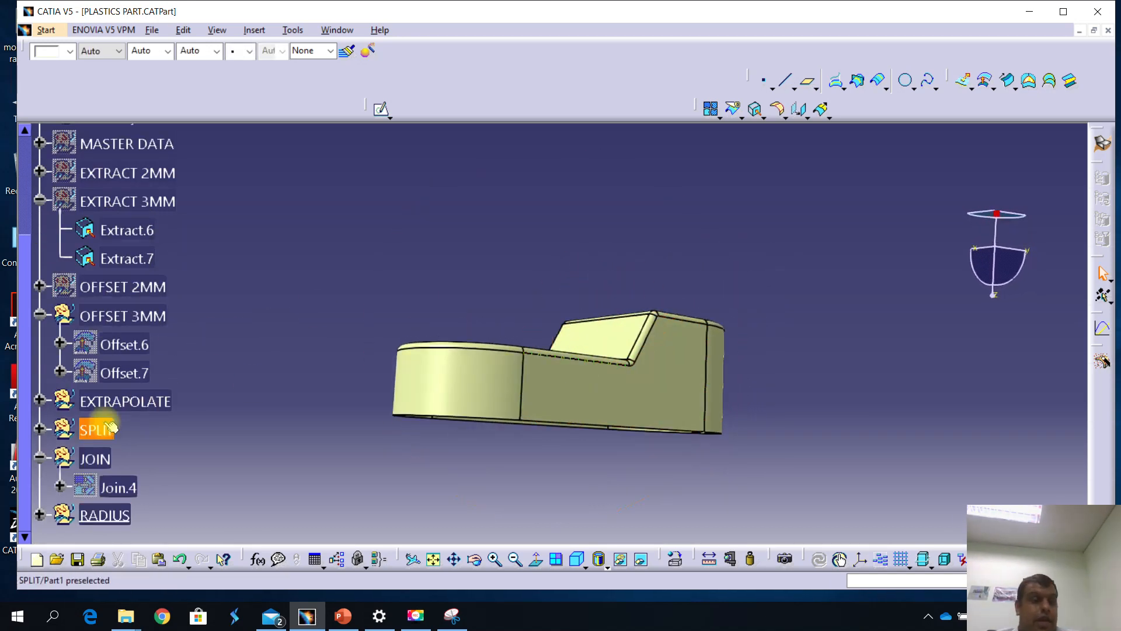
left_click(40, 459)
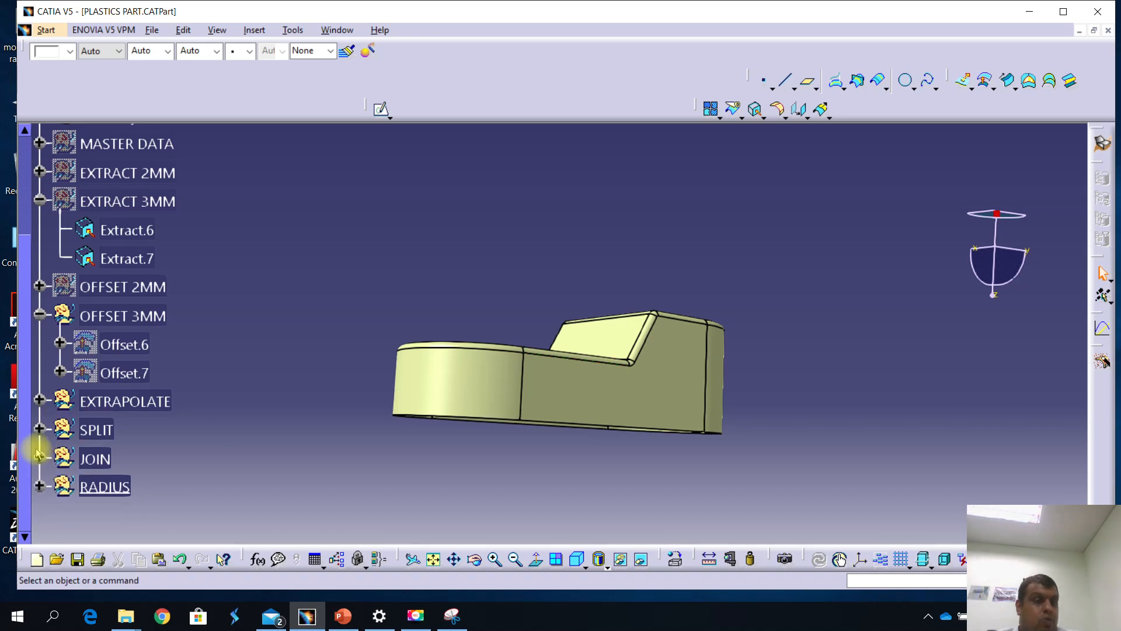
Insert a new geometrical set named CREATE CLOSE under Part1.
scroll(47, 420, "up", 3)
left_click(254, 30)
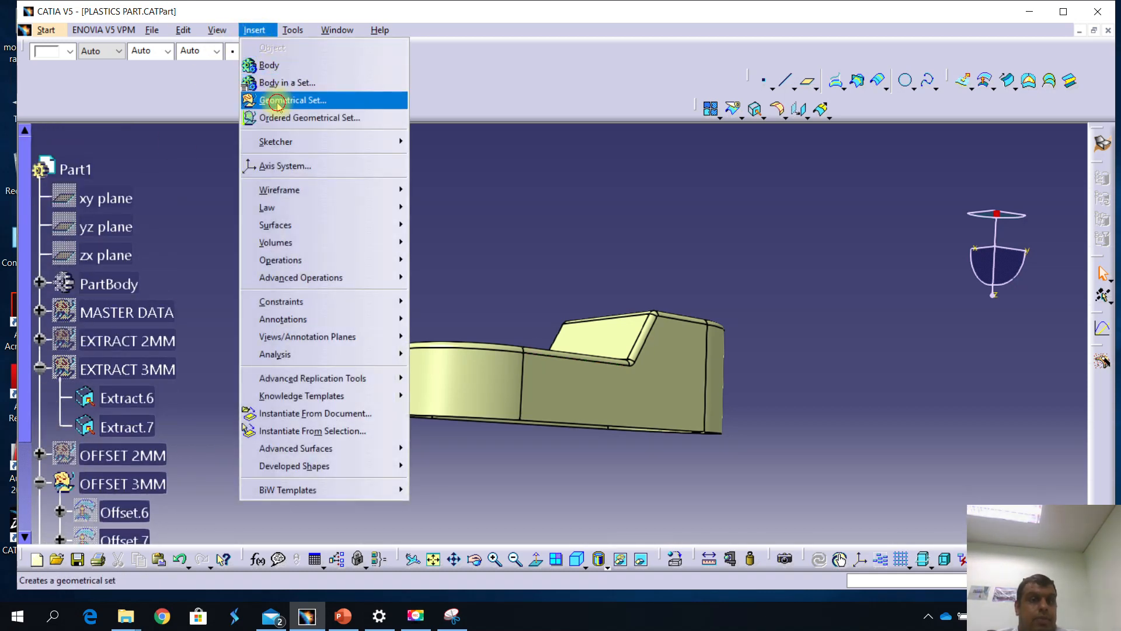
left_click(277, 102)
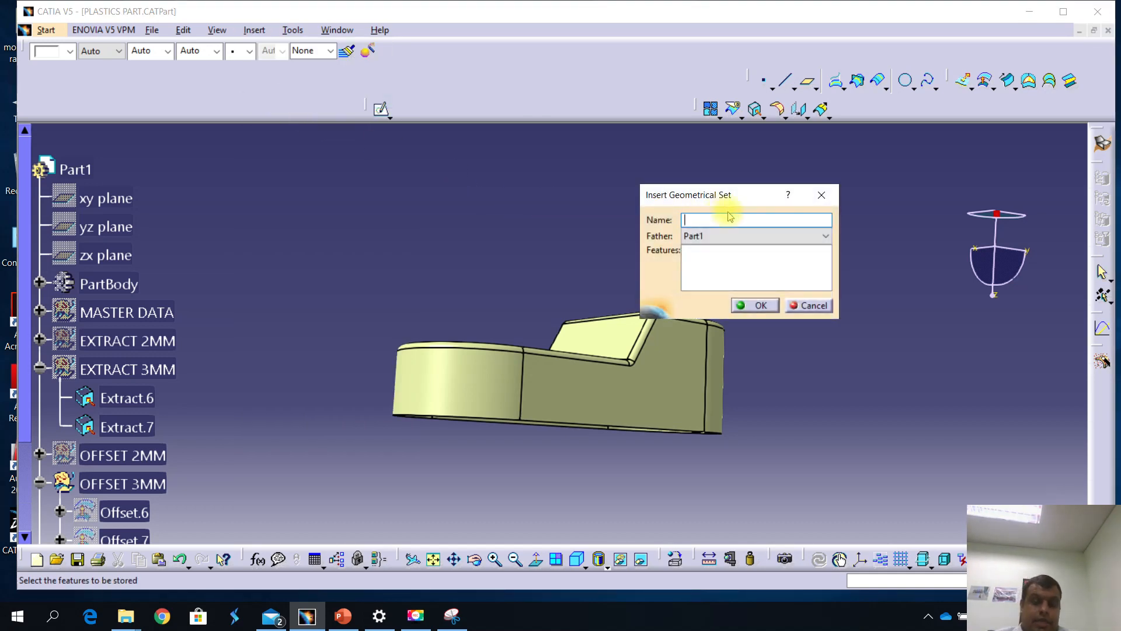
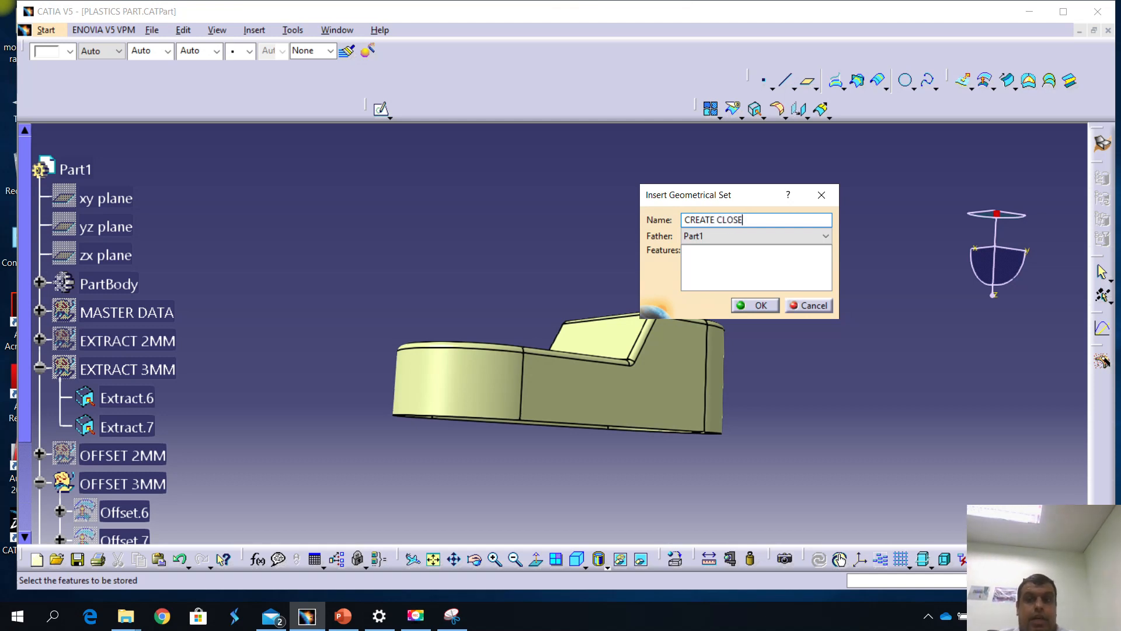
left_click(758, 305)
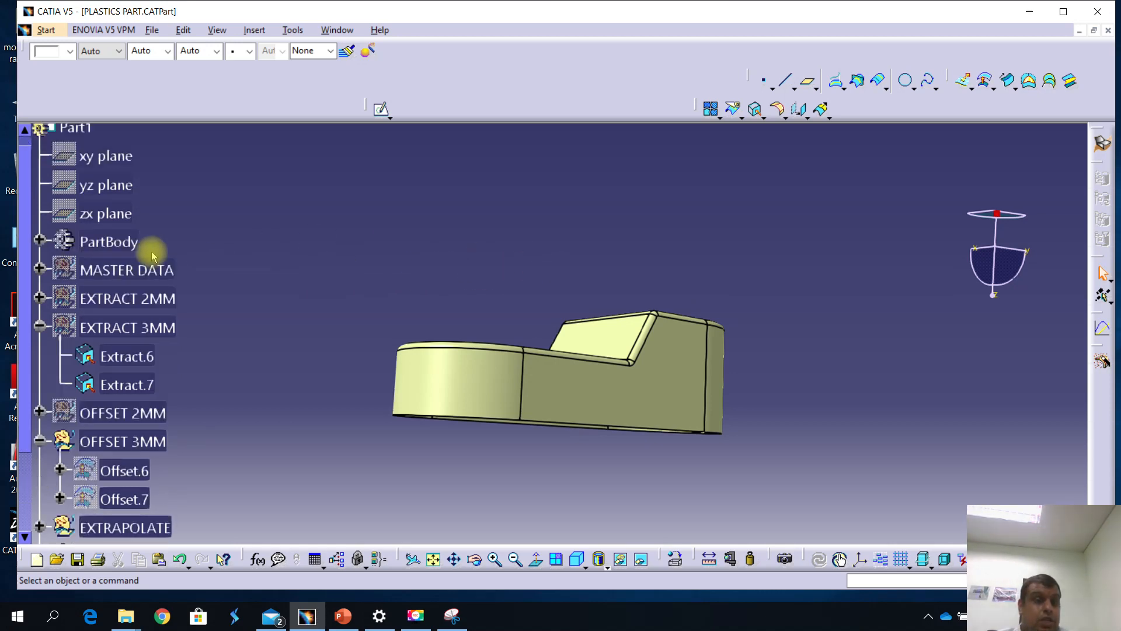
Show the MASTER DATA geometrical set and expand it to list its features.
scroll(150, 248, "down", 1)
right_click(142, 229)
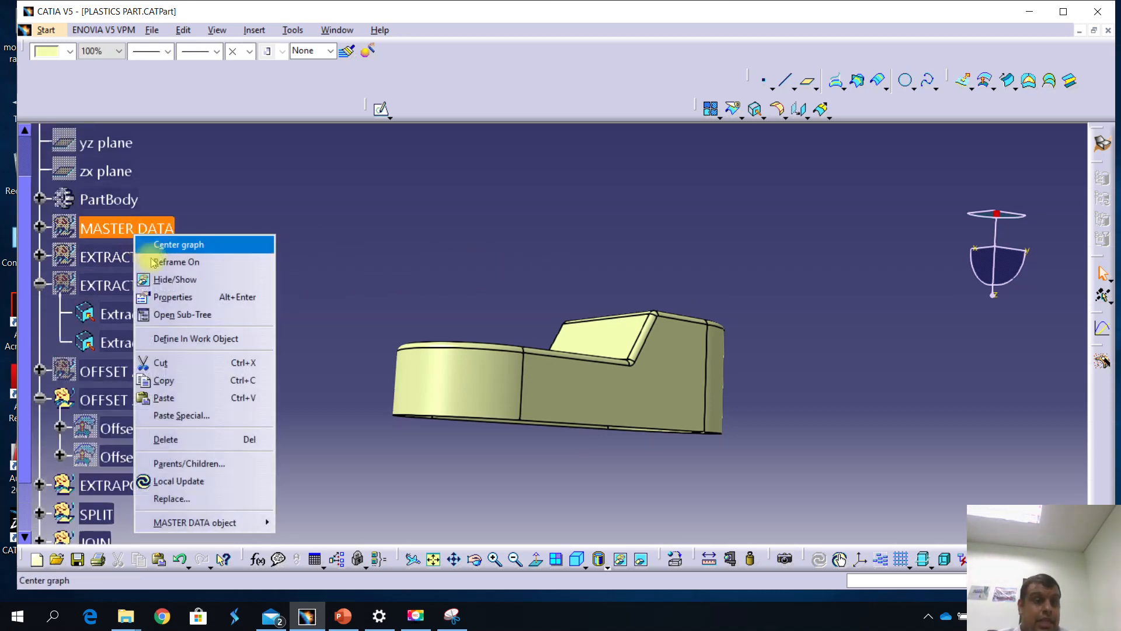
left_click(176, 282)
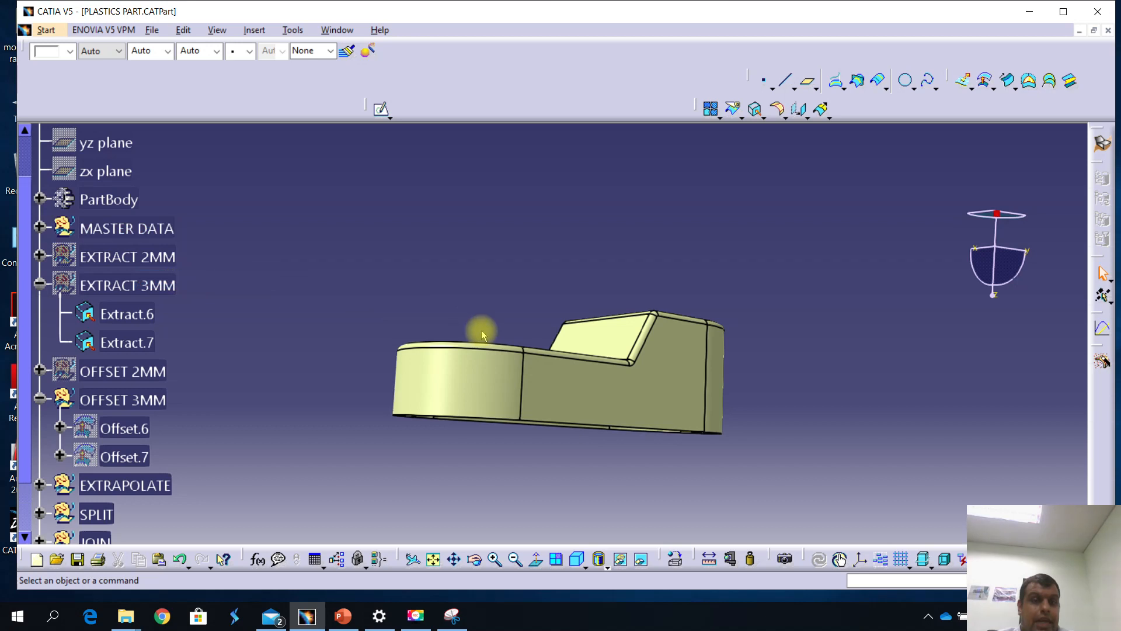
middle_click_drag(482, 330, 471, 297)
left_click(37, 227)
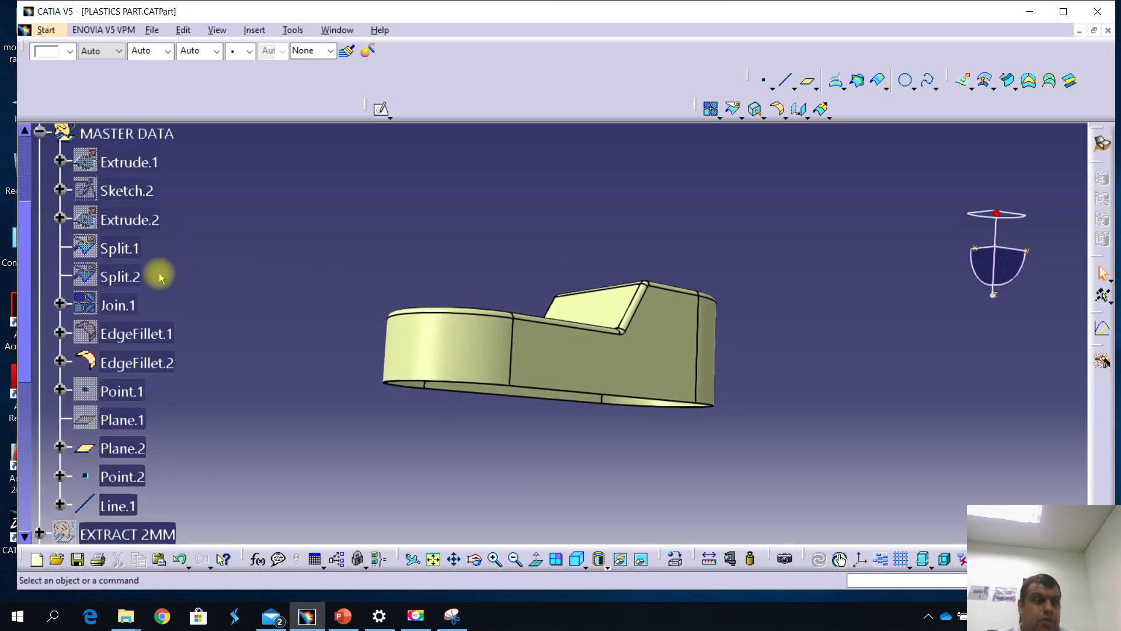
Copy the EdgeFillet.2 surface from the MASTER DATA set.
scroll(155, 275, "down", 1)
left_click(163, 323)
middle_click_drag(573, 420, 607, 199)
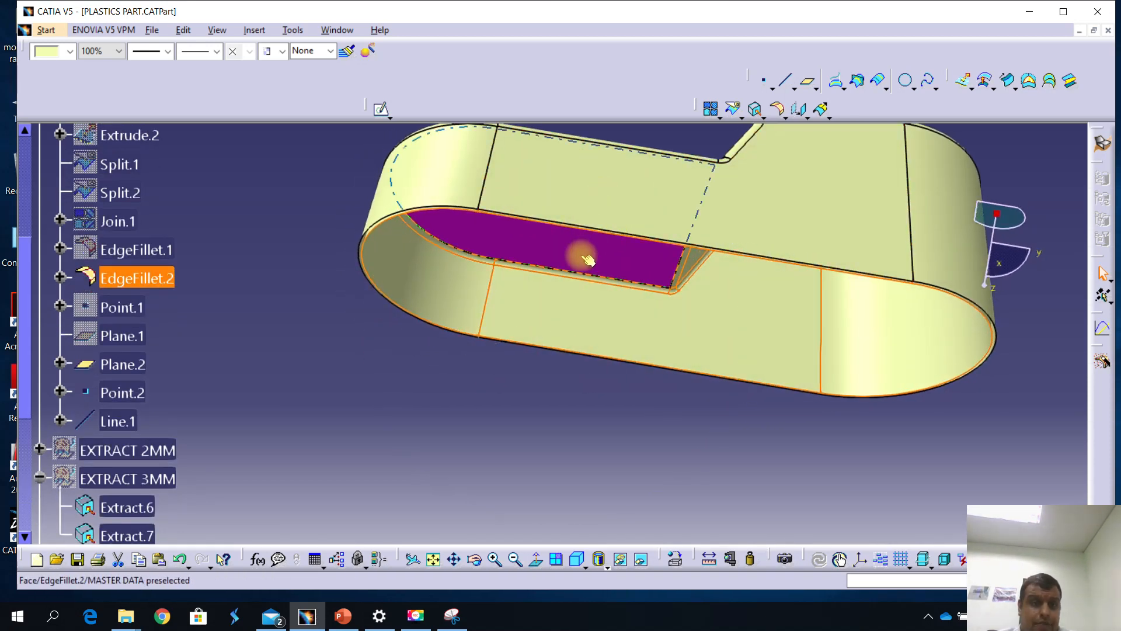
right_click(158, 280)
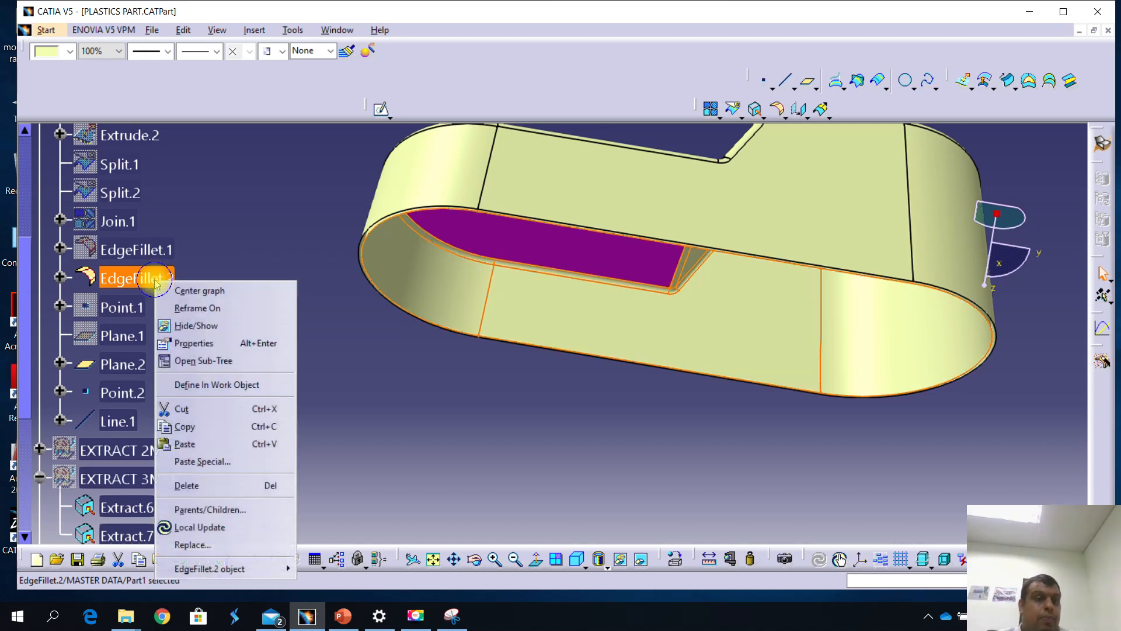
left_click(214, 425)
Paste the copied fillet surface into the CREATE CLOSE set with Paste Special, using the As Result format.
scroll(199, 347, "down", 10)
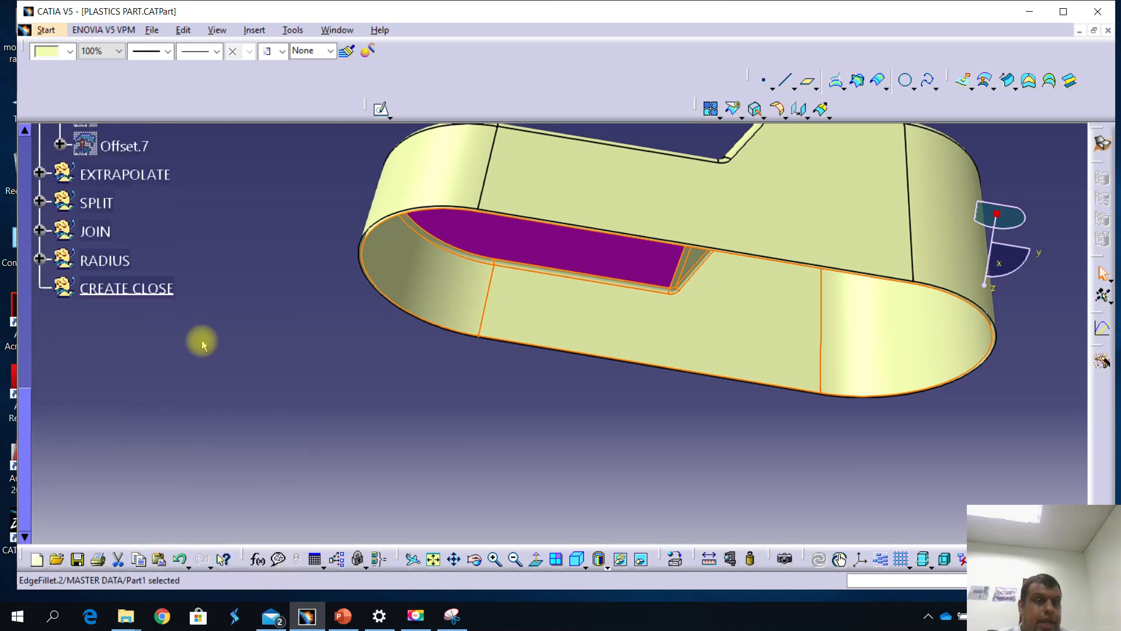
right_click(150, 333)
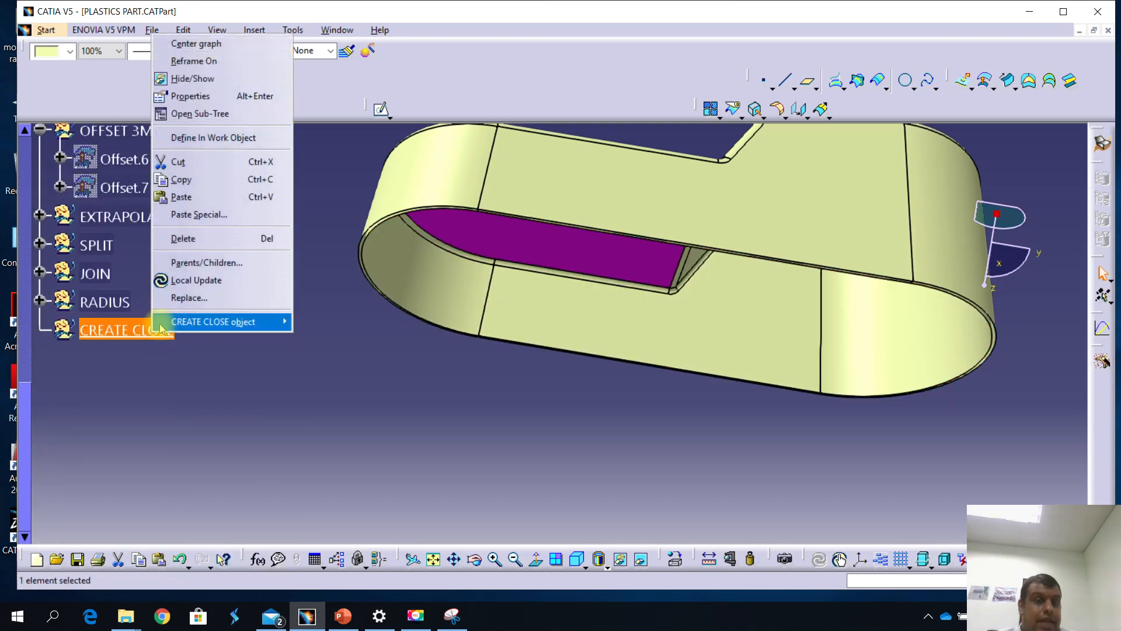
left_click(221, 218)
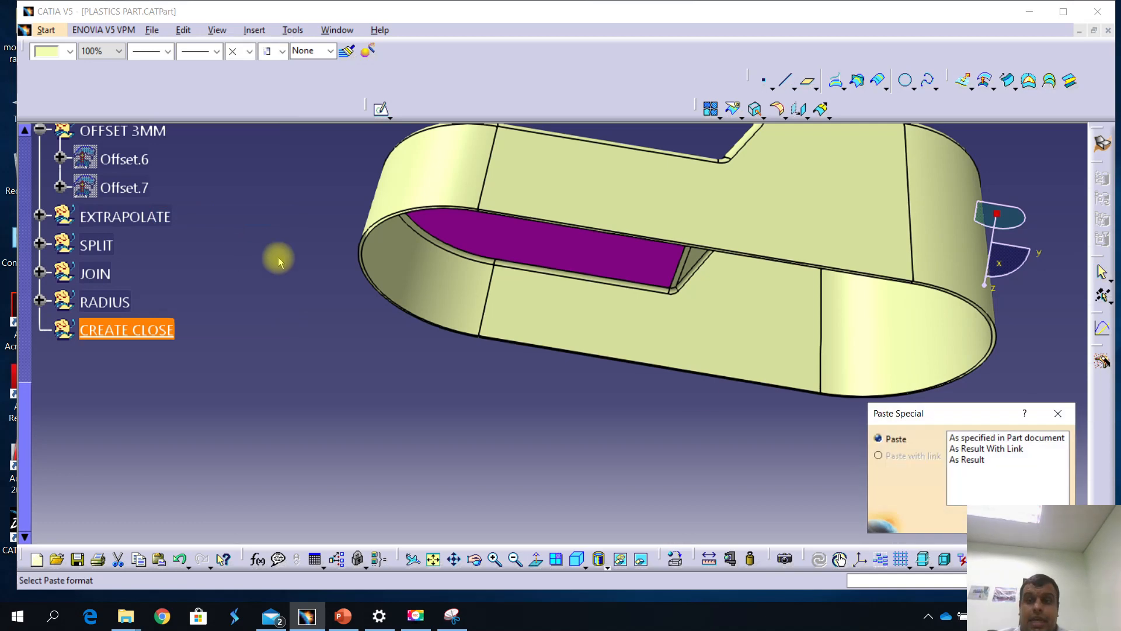
left_click(974, 460)
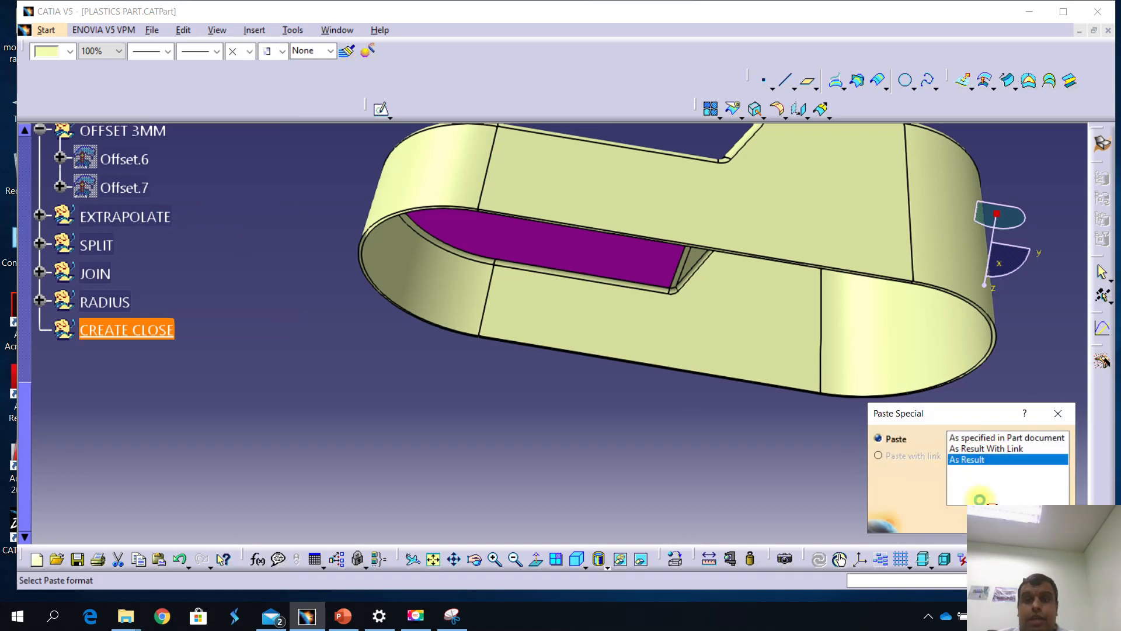
left_click(983, 501)
Hide the MASTER DATA geometrical set, leaving the pasted inner surface shown with the outer one.
scroll(97, 386, "up", 8)
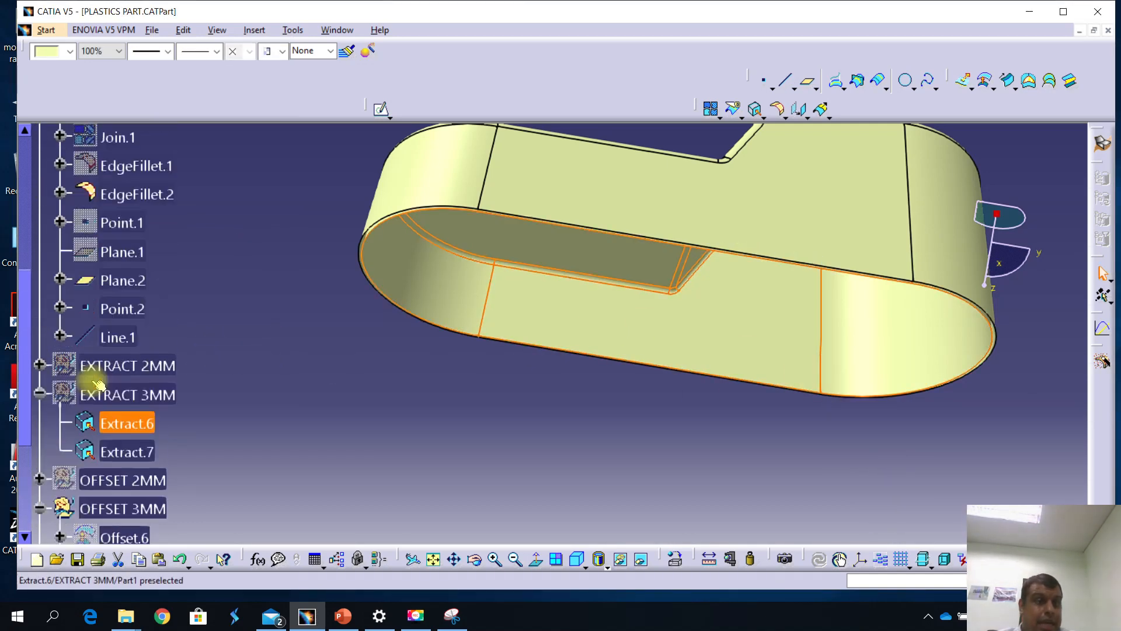
left_click(134, 296)
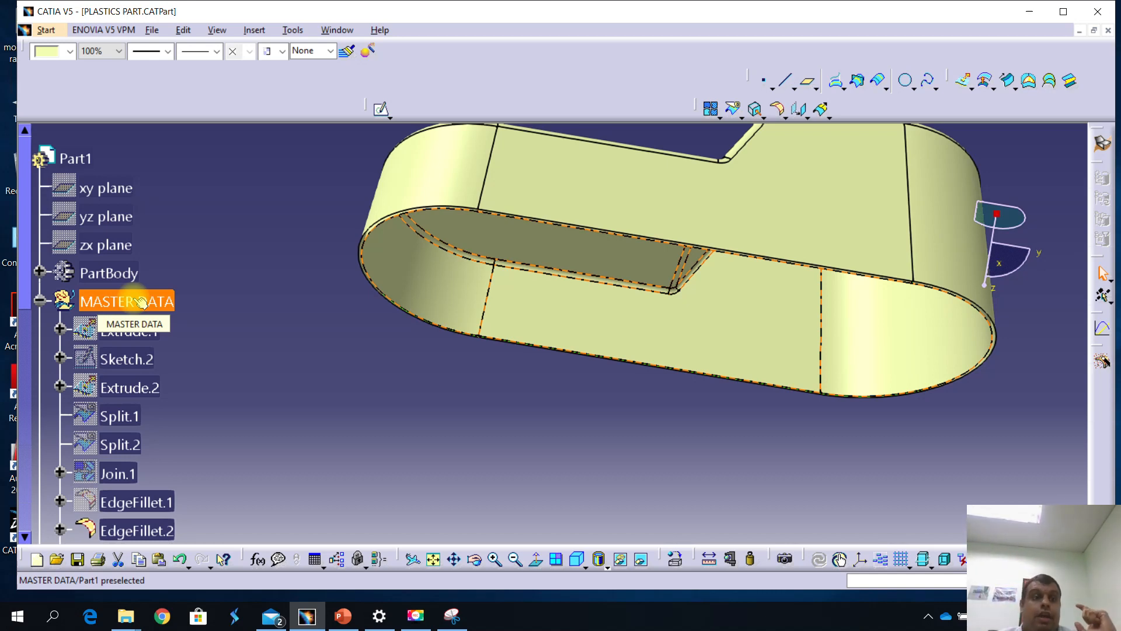
right_click(141, 301)
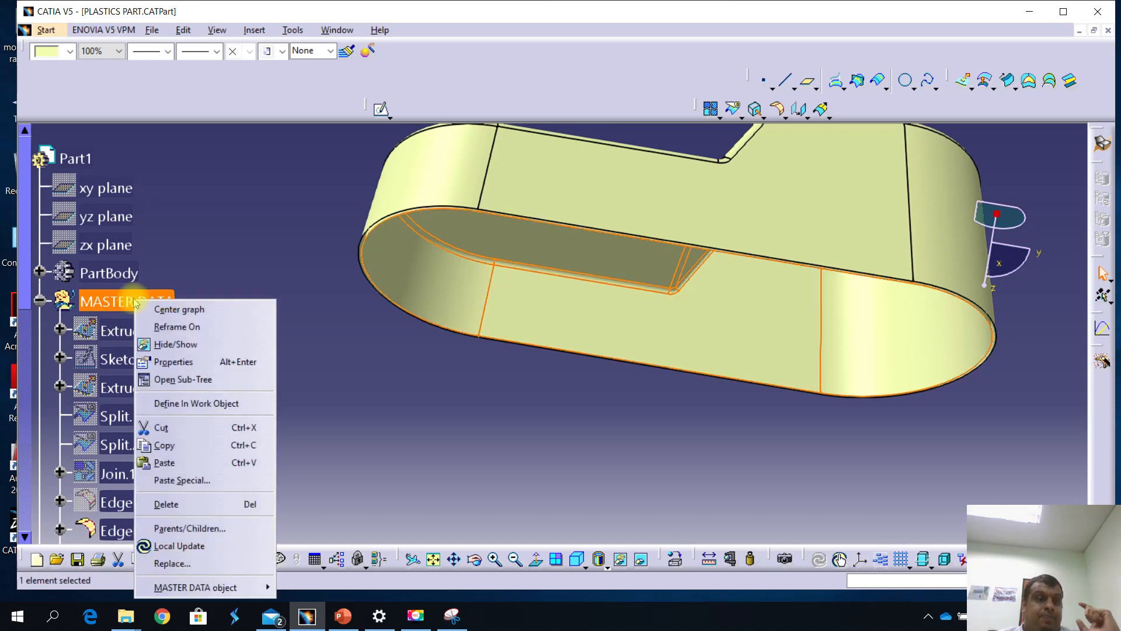
left_click(164, 343)
Examine the open underside and the gap between the pasted inner surface and the filleted outer surface.
middle_click_drag(482, 351, 501, 366)
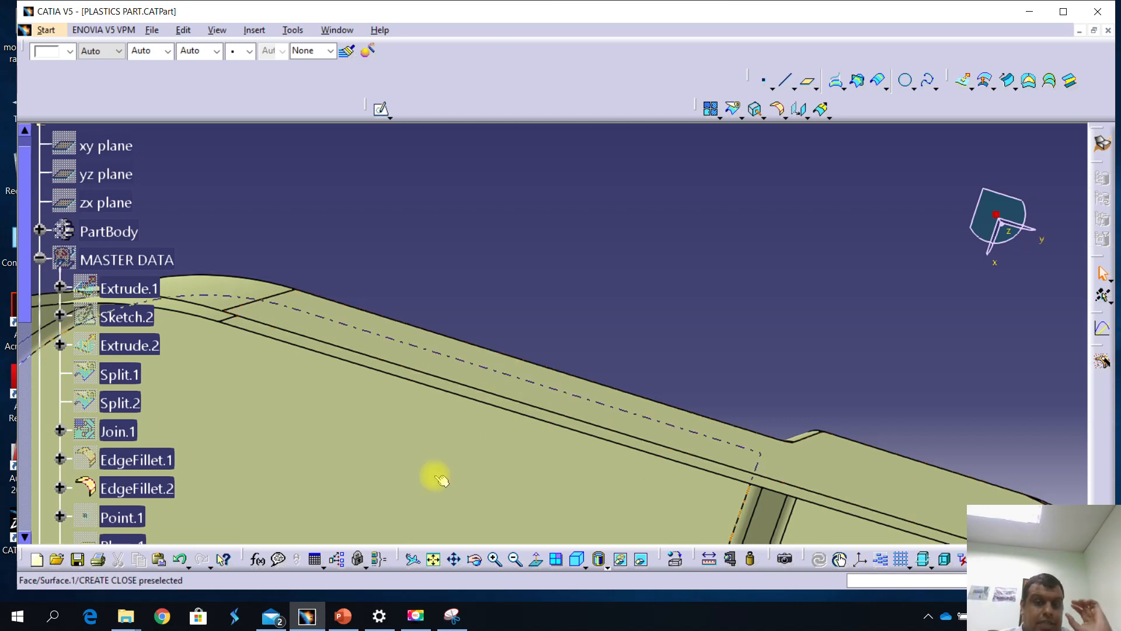
middle_click_drag(442, 454, 353, 482)
scroll(817, 420, "up", 1)
middle_click_drag(1045, 401, 688, 356)
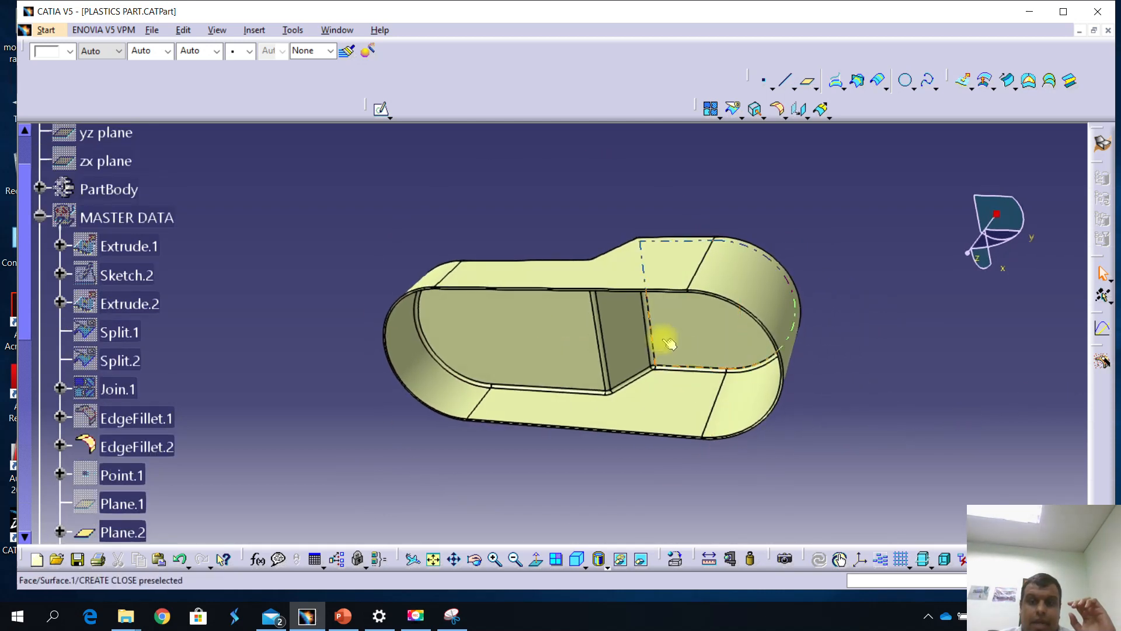
middle_click_drag(668, 304, 700, 347)
middle_click_drag(870, 367, 648, 414)
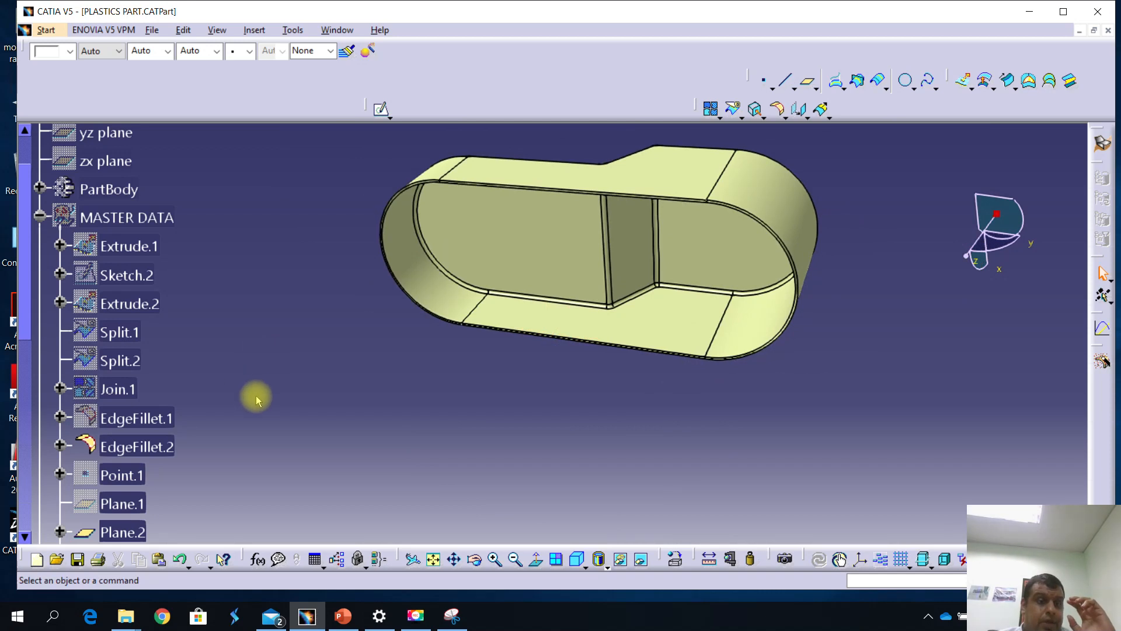
scroll(92, 405, "down", 5)
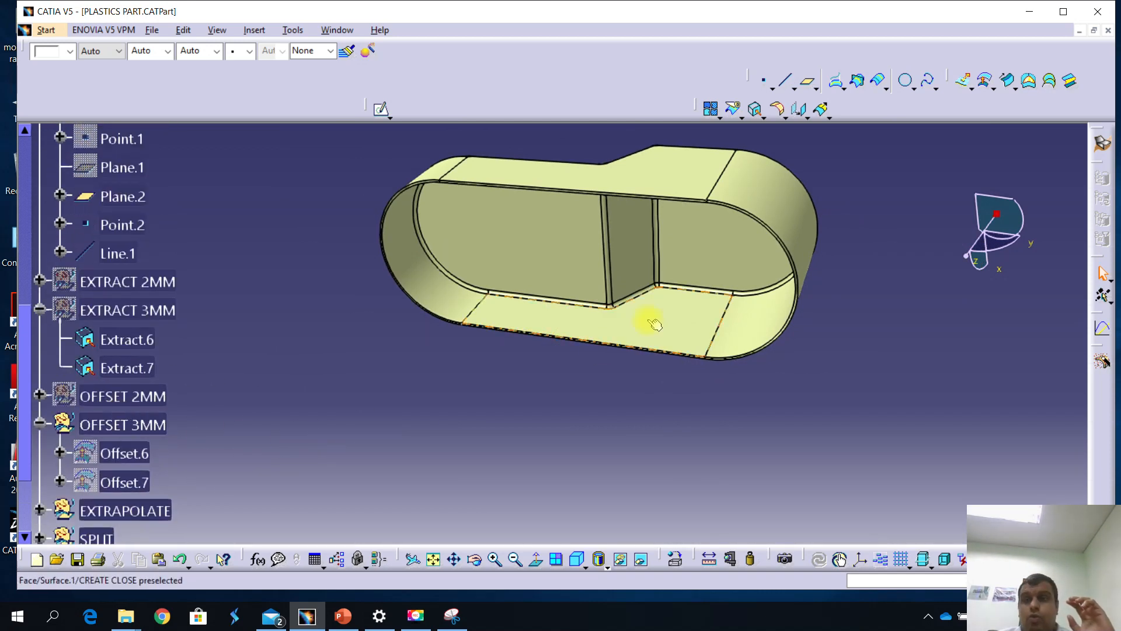
left_click(776, 108)
key("Escape")
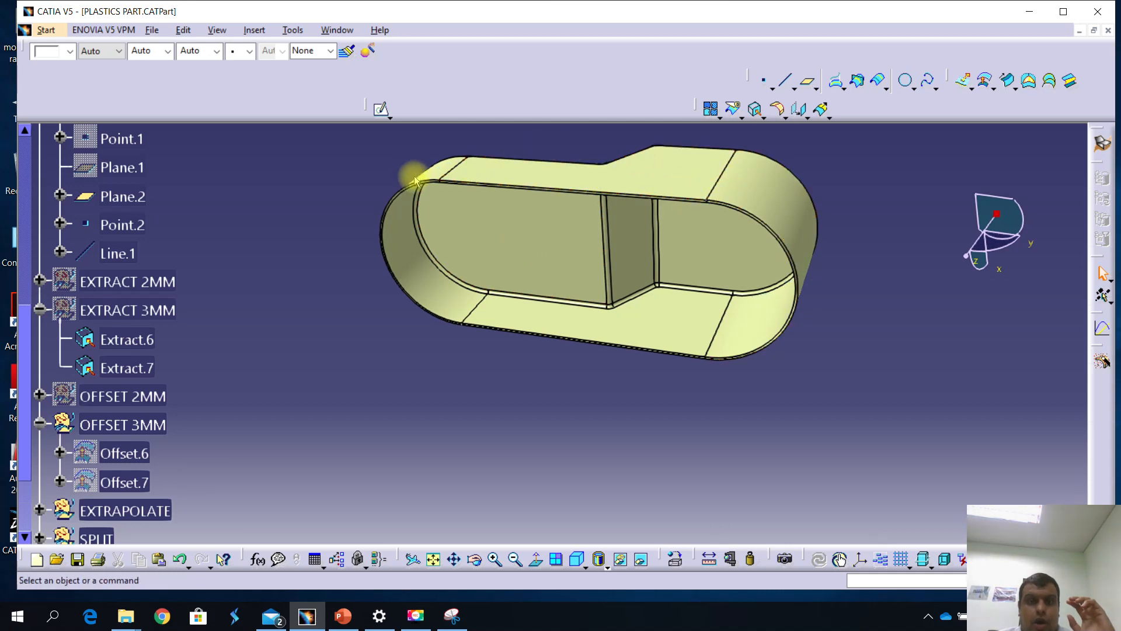
scroll(338, 310, "down", 3)
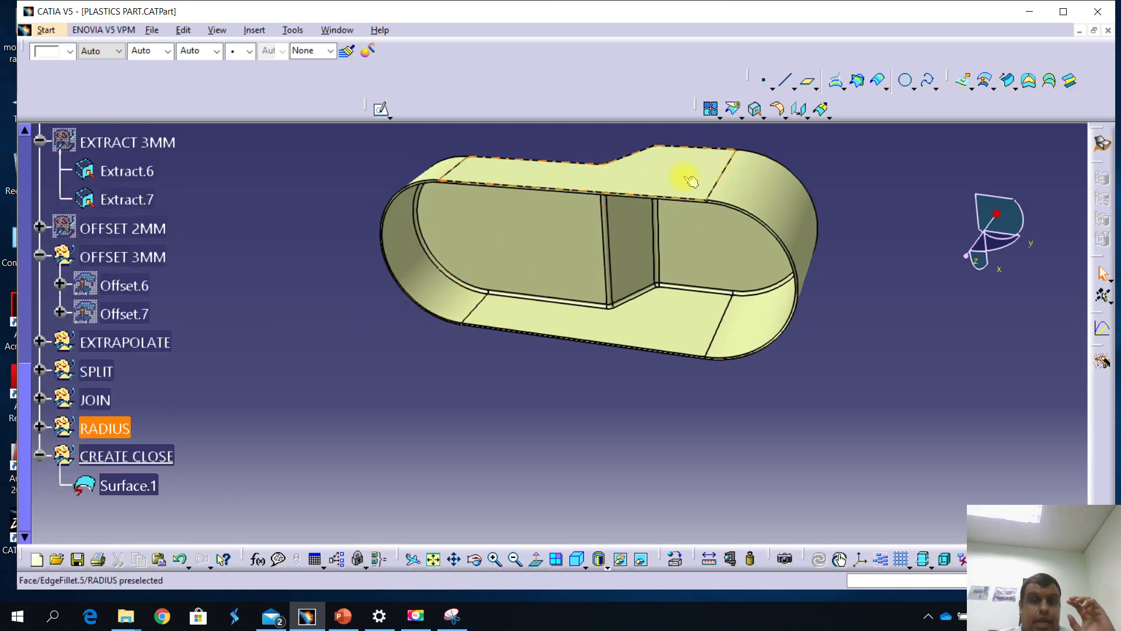
middle_click_drag(538, 261, 501, 368)
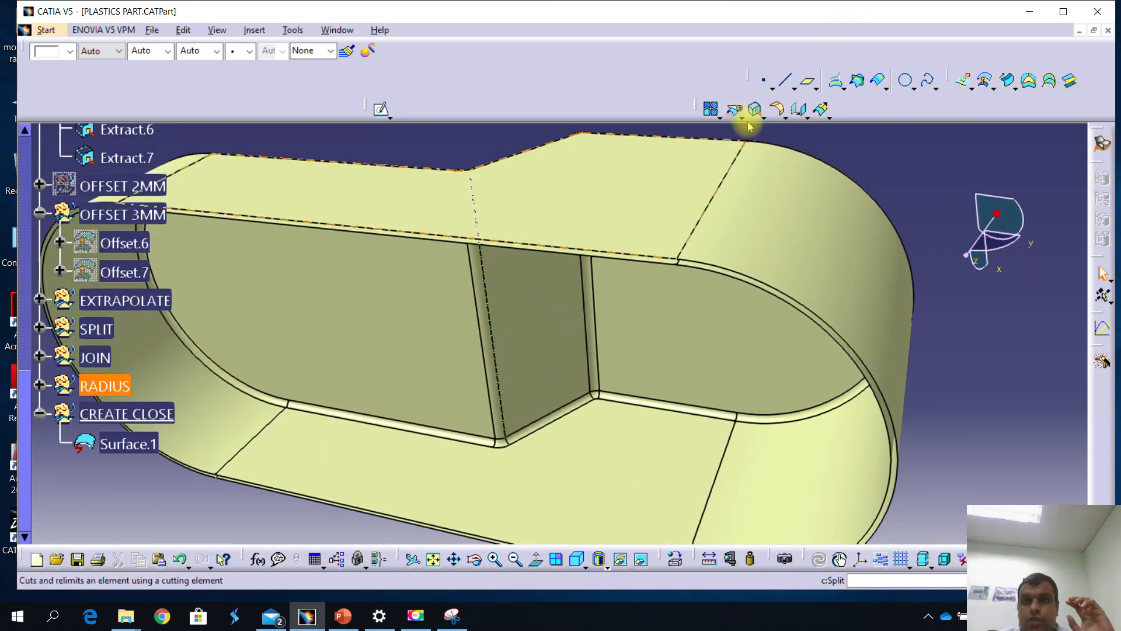
left_click(1031, 83)
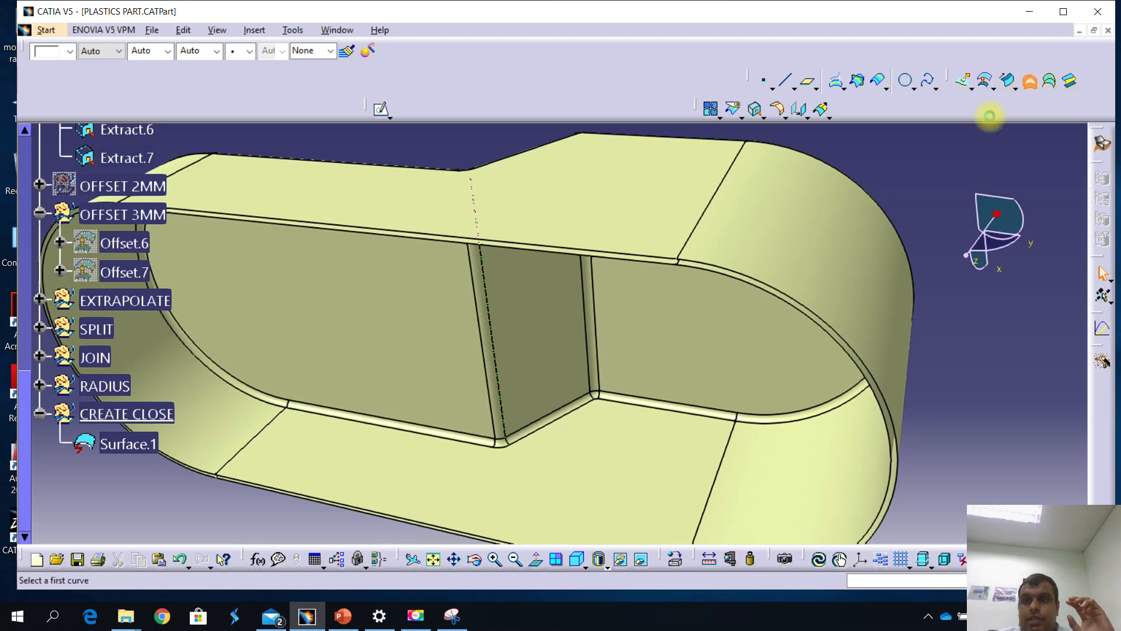
right_click(889, 240)
left_click(944, 390)
left_click(697, 265)
middle_click_drag(715, 255, 671, 280)
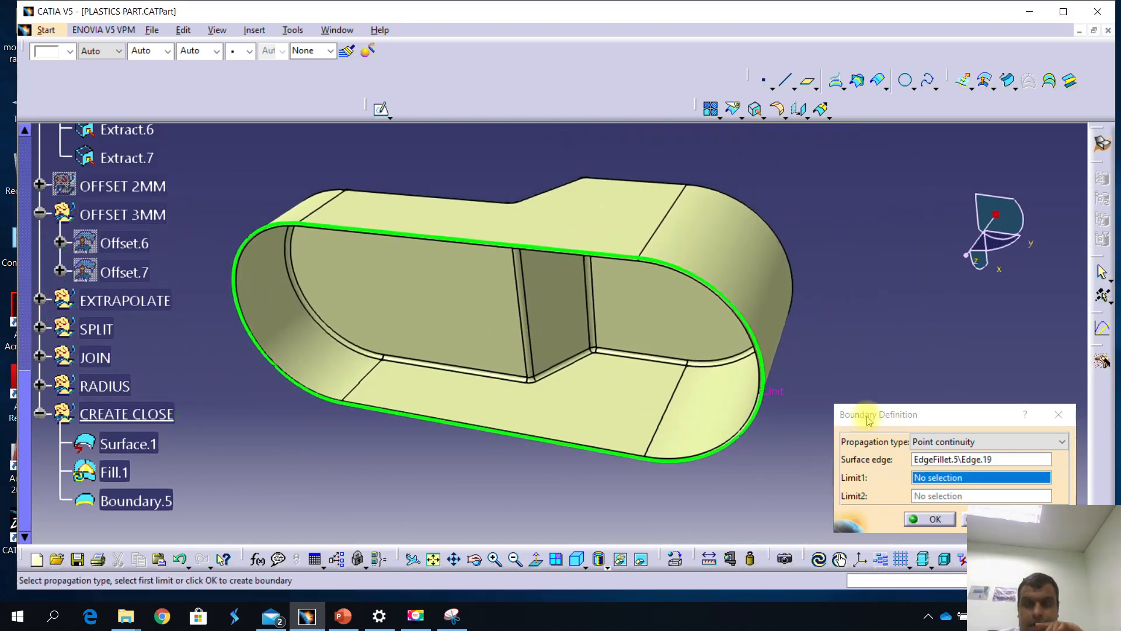
left_click(1058, 413)
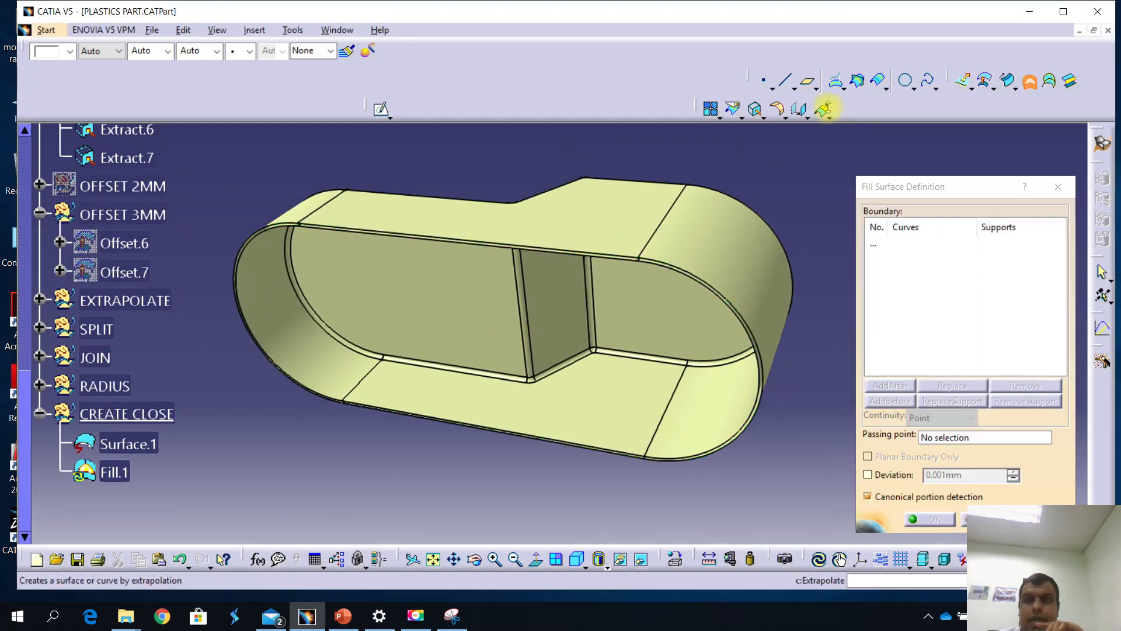
Create a Fill surface over the open underside, using a new point-continuity boundary along the rim edge of the outer EdgeFillet.5 surface.
left_click(871, 243)
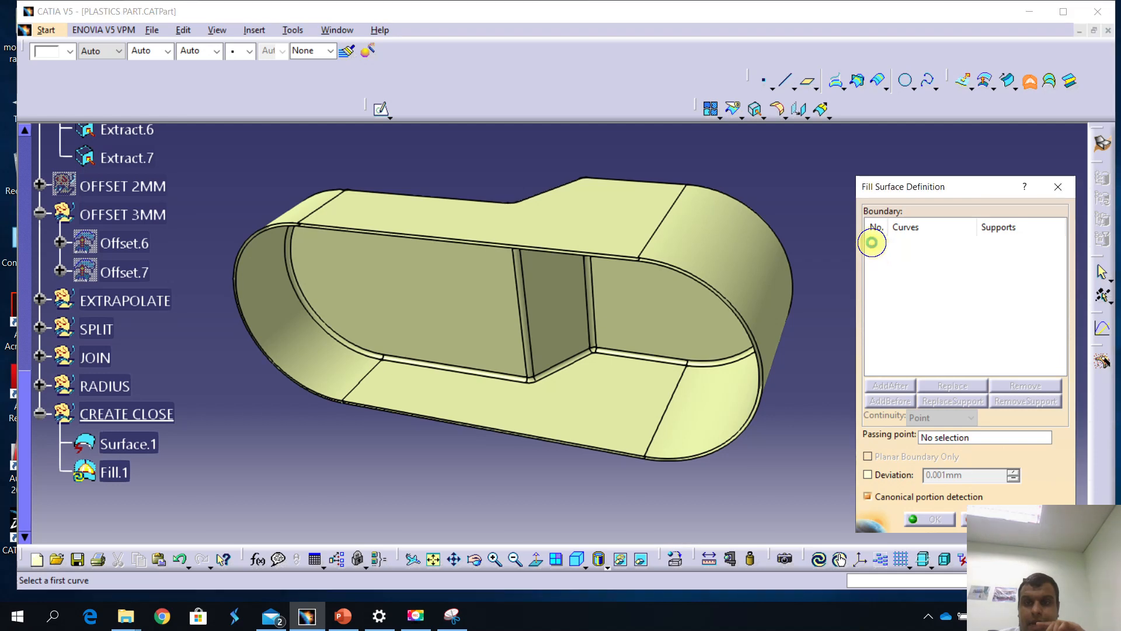
left_click(876, 245)
right_click(882, 245)
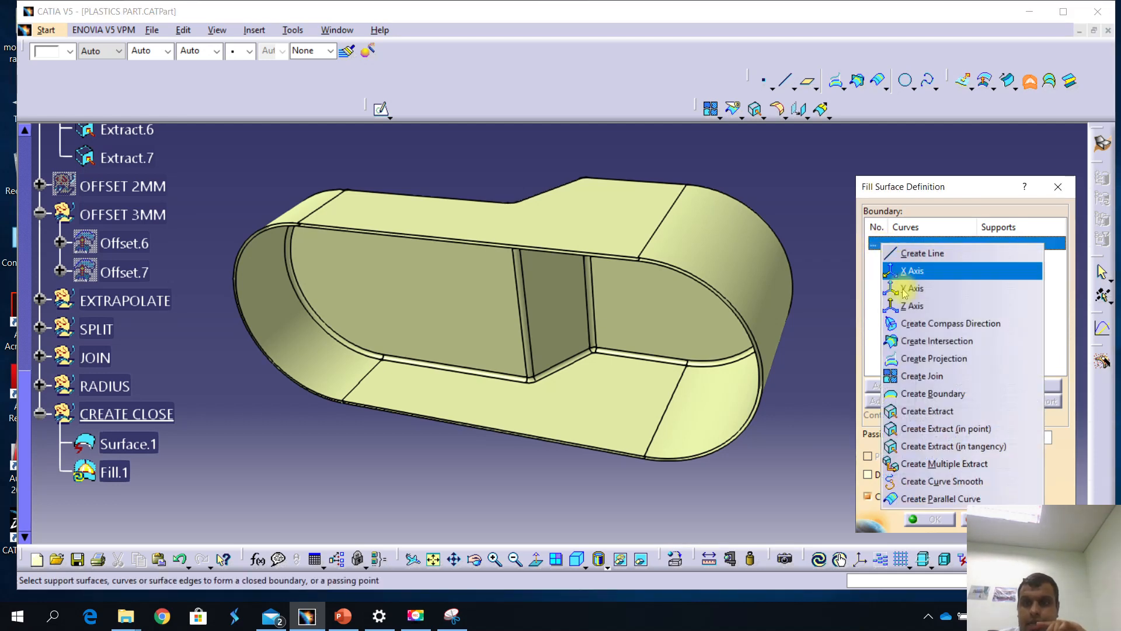
left_click(924, 392)
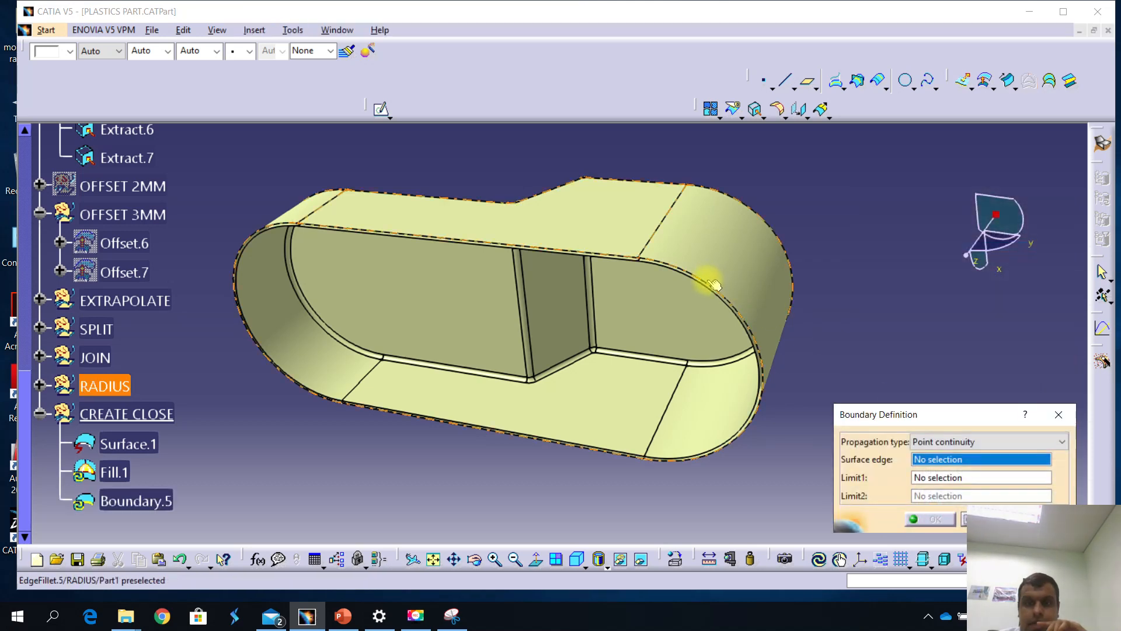
left_click(710, 284)
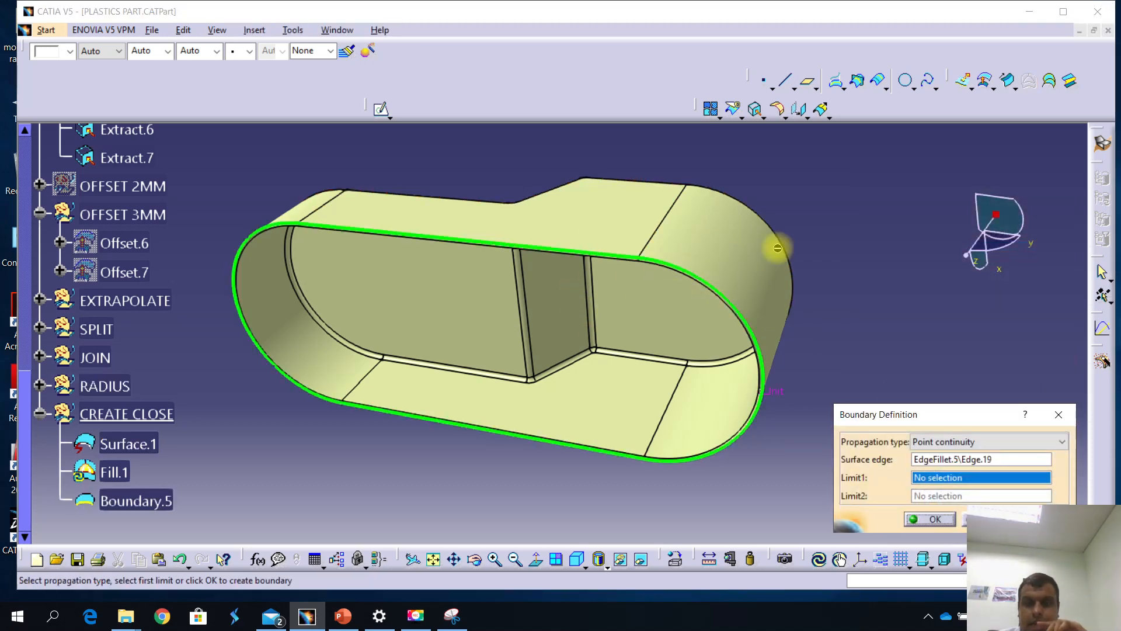
left_click(912, 519)
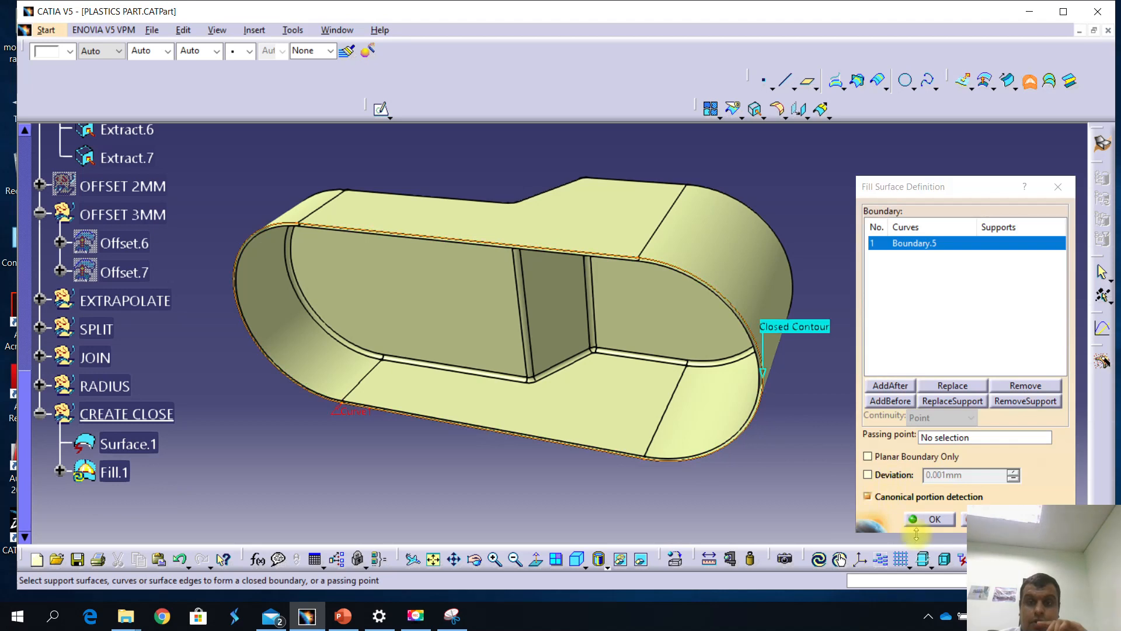
left_click(928, 518)
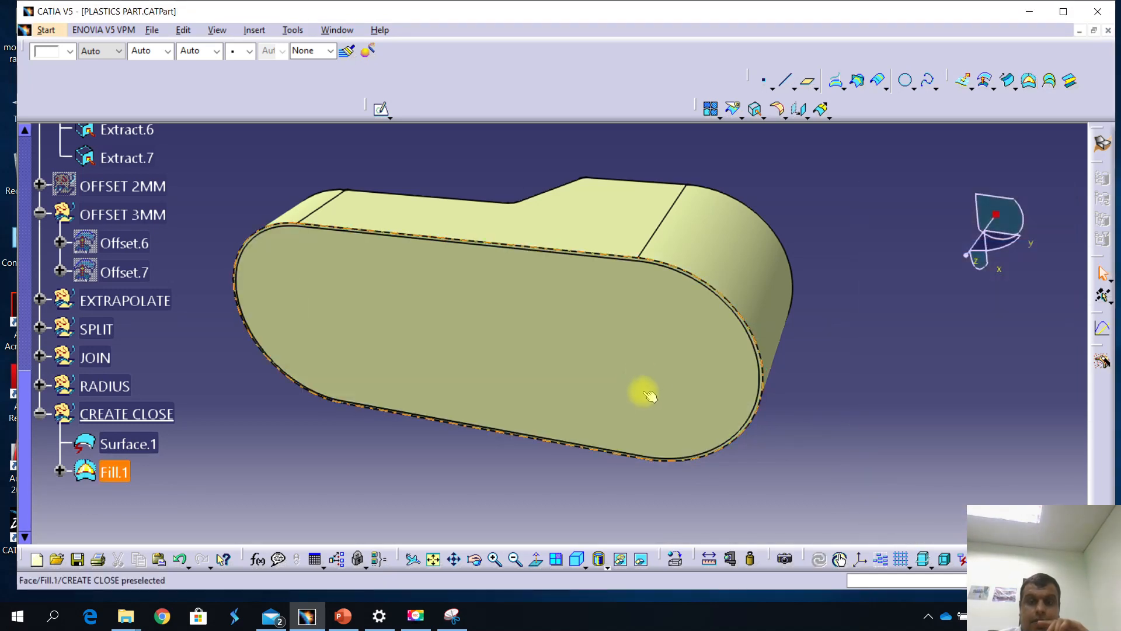
Split Fill.1 with the inner Surface.1, keeping only the narrow rim between the inner and outer walls.
middle_click_drag(709, 348, 746, 270)
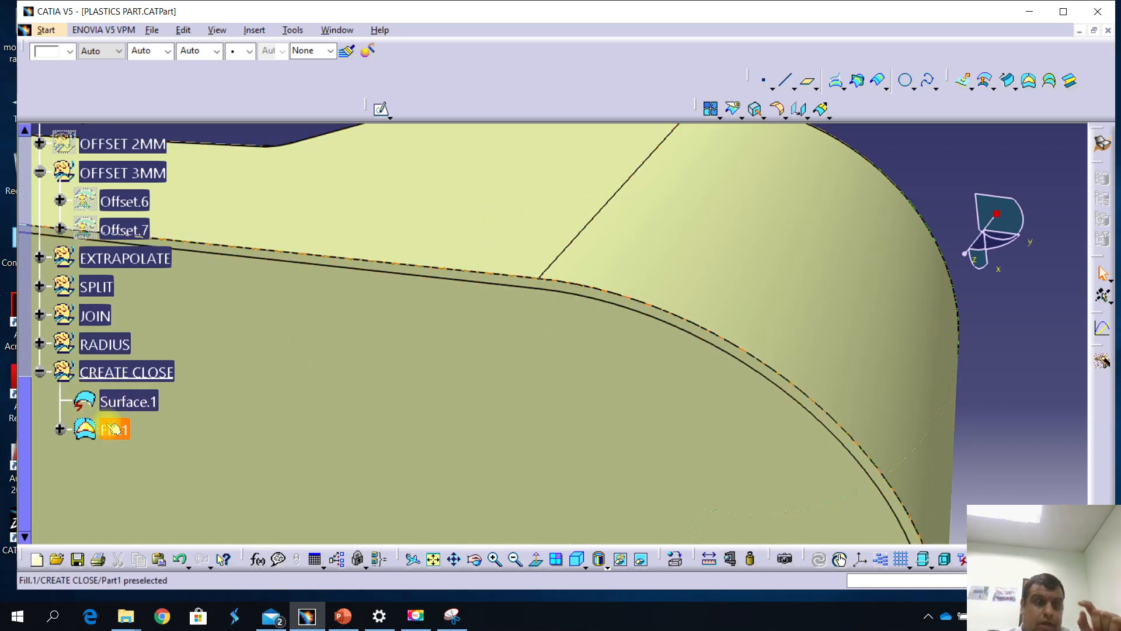
middle_click_drag(473, 269, 440, 412)
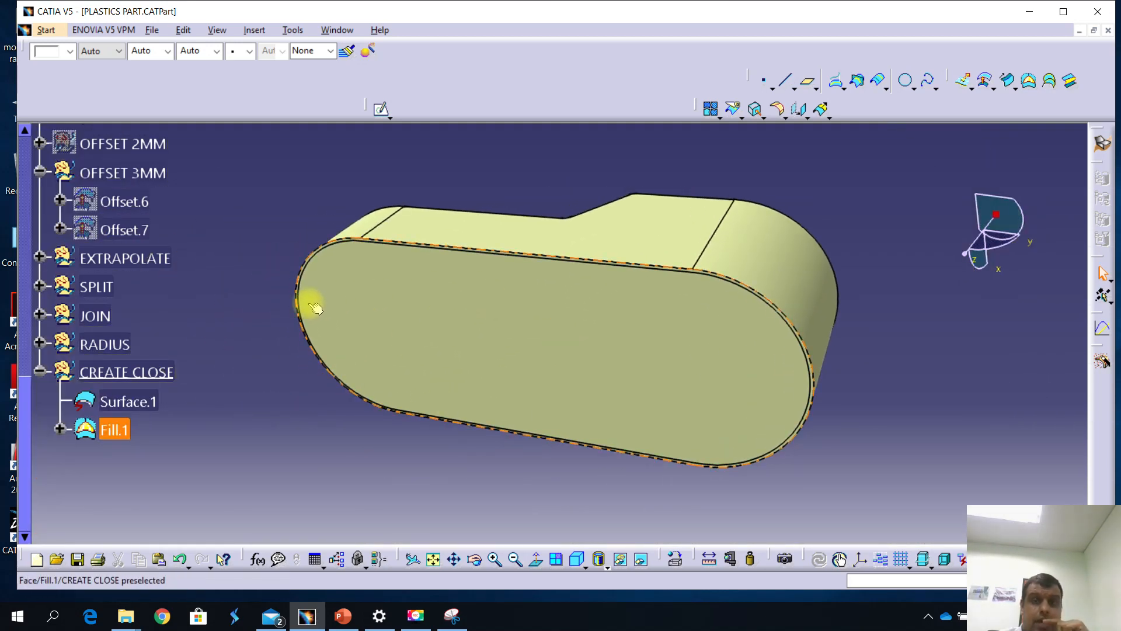
left_click(738, 109)
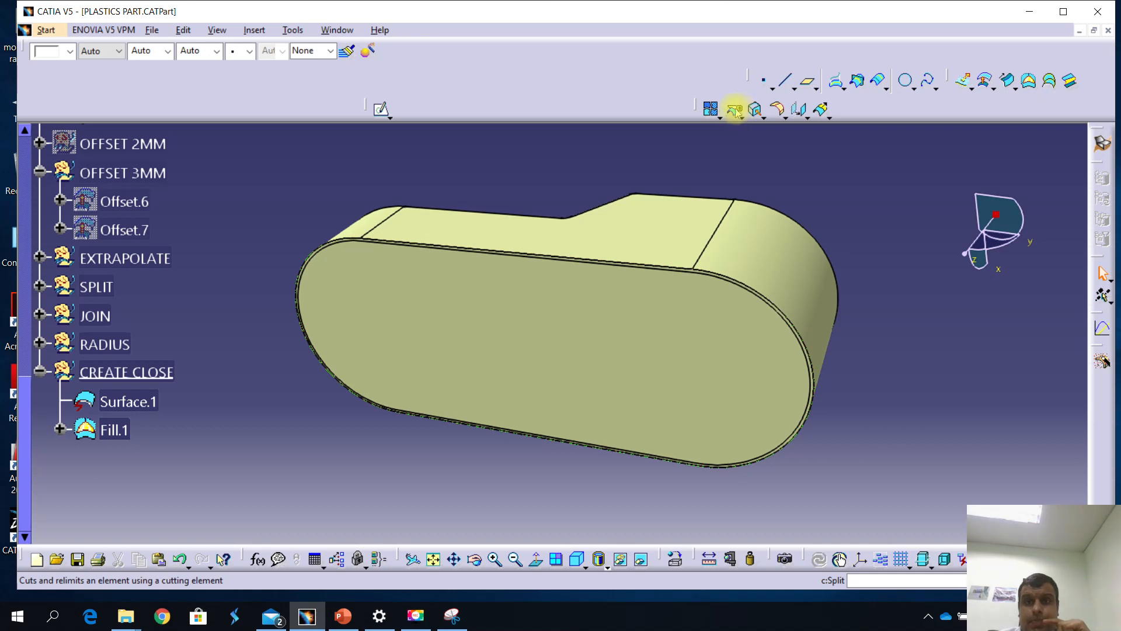
left_click(607, 320)
left_click(130, 401)
middle_click_drag(483, 318, 520, 247)
middle_click_drag(423, 295, 440, 262)
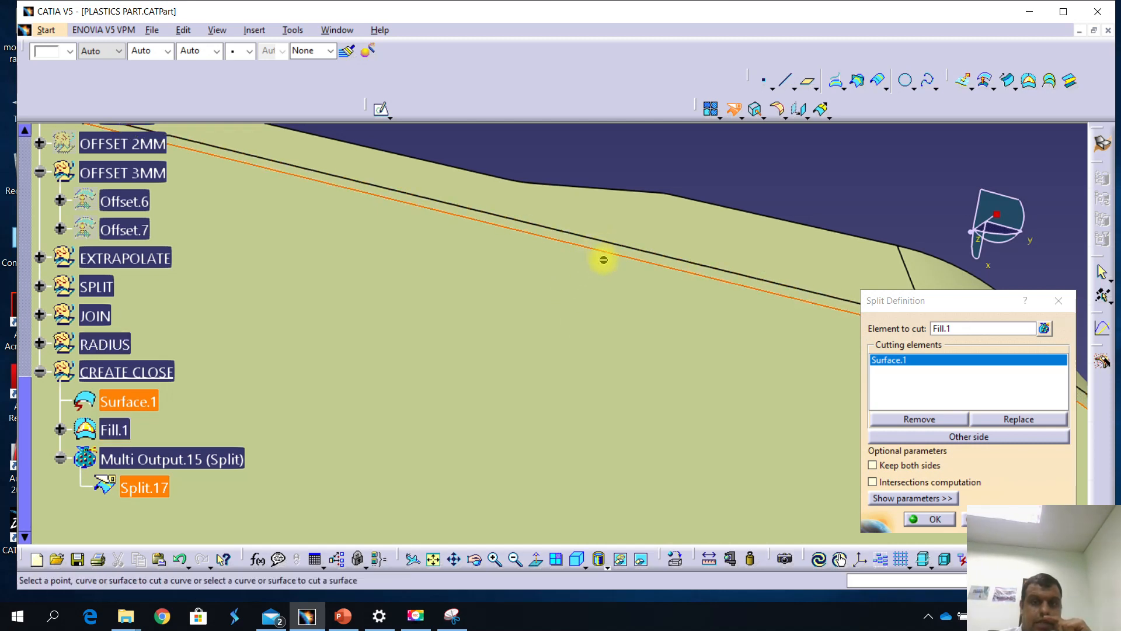
left_click(956, 441)
middle_click_drag(688, 407, 578, 534)
middle_click_drag(561, 404, 511, 350)
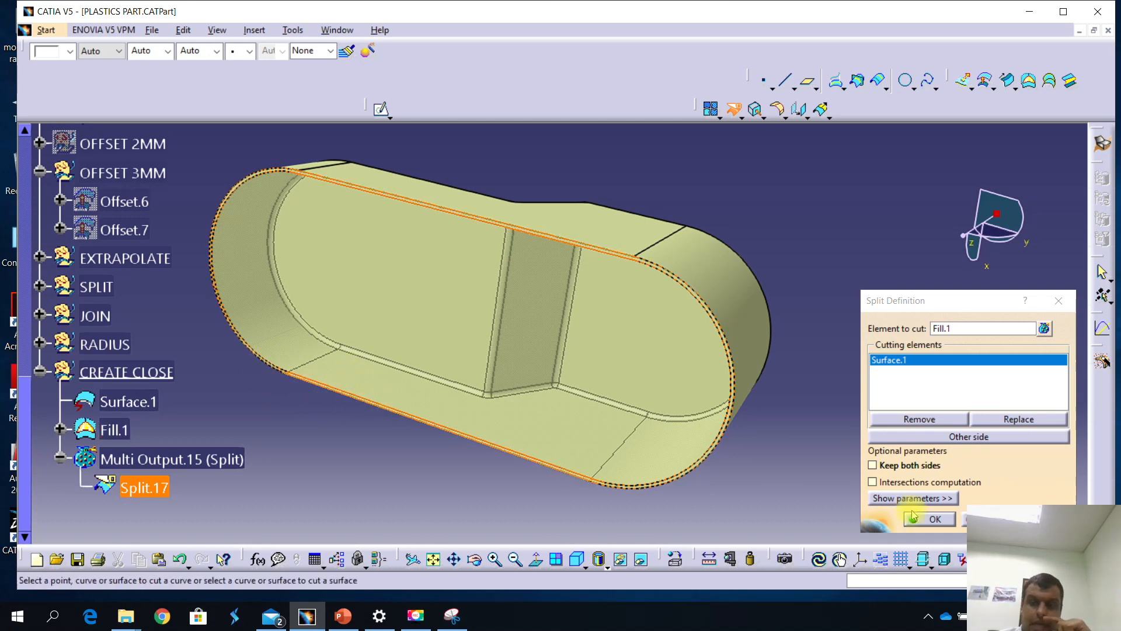
left_click(929, 519)
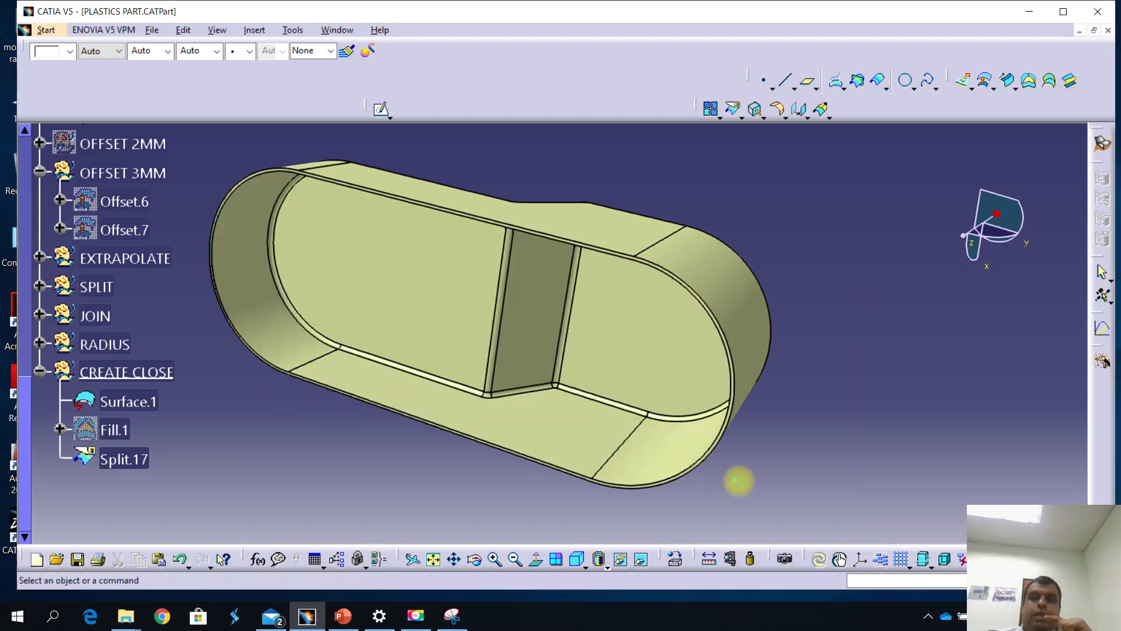
Join Surface.1, Split.17 and EdgeFillet.5 in the CREATE CLOSE set with a merging distance of 0.1 mm.
middle_click_drag(533, 450, 636, 483)
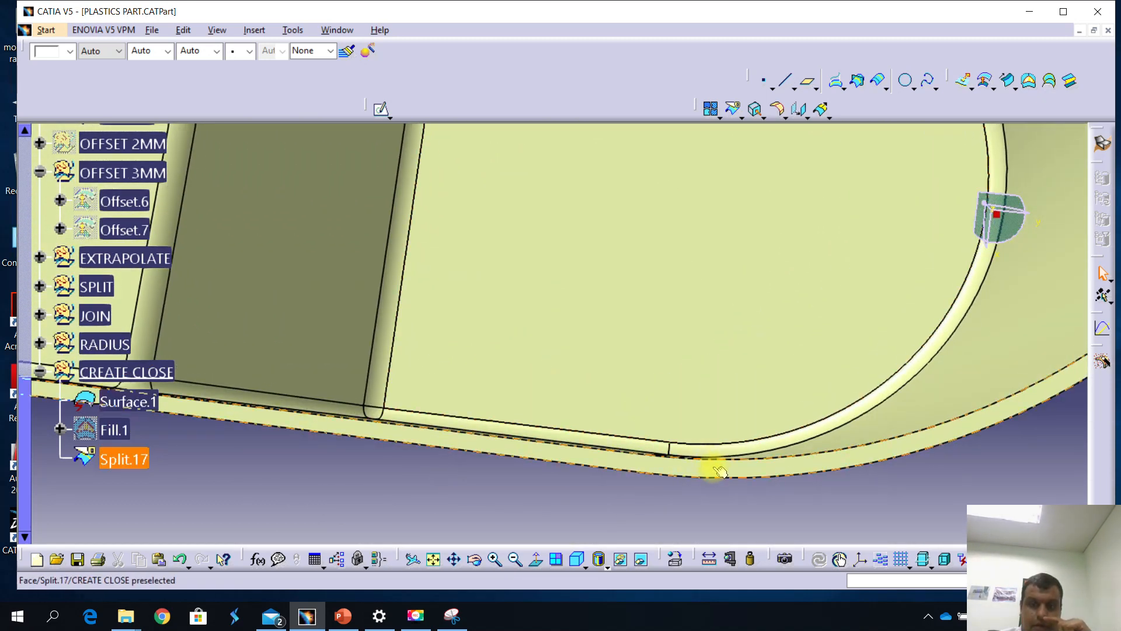
middle_click_drag(713, 469, 623, 471)
middle_click_drag(665, 514, 681, 508)
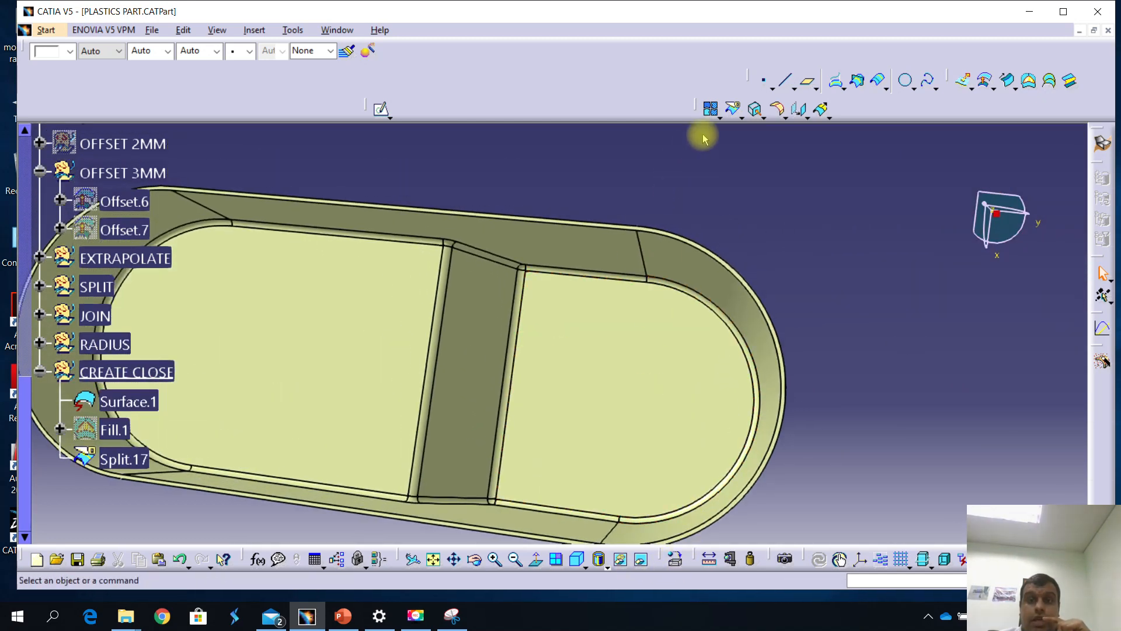
left_click(713, 112)
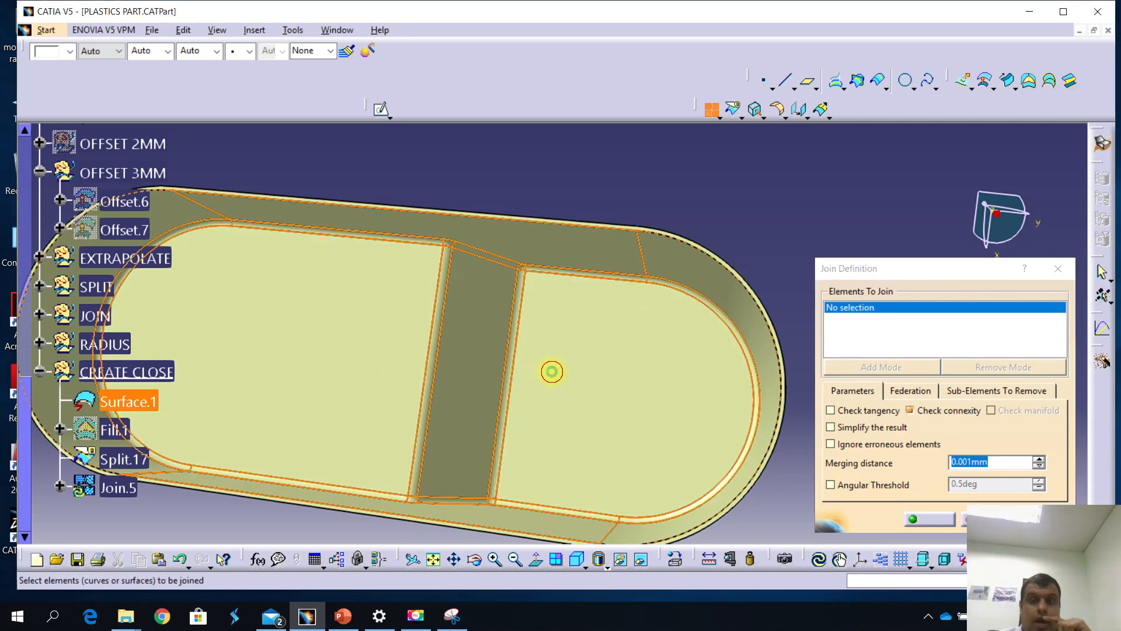
left_click(553, 370)
middle_click_drag(455, 443, 523, 340)
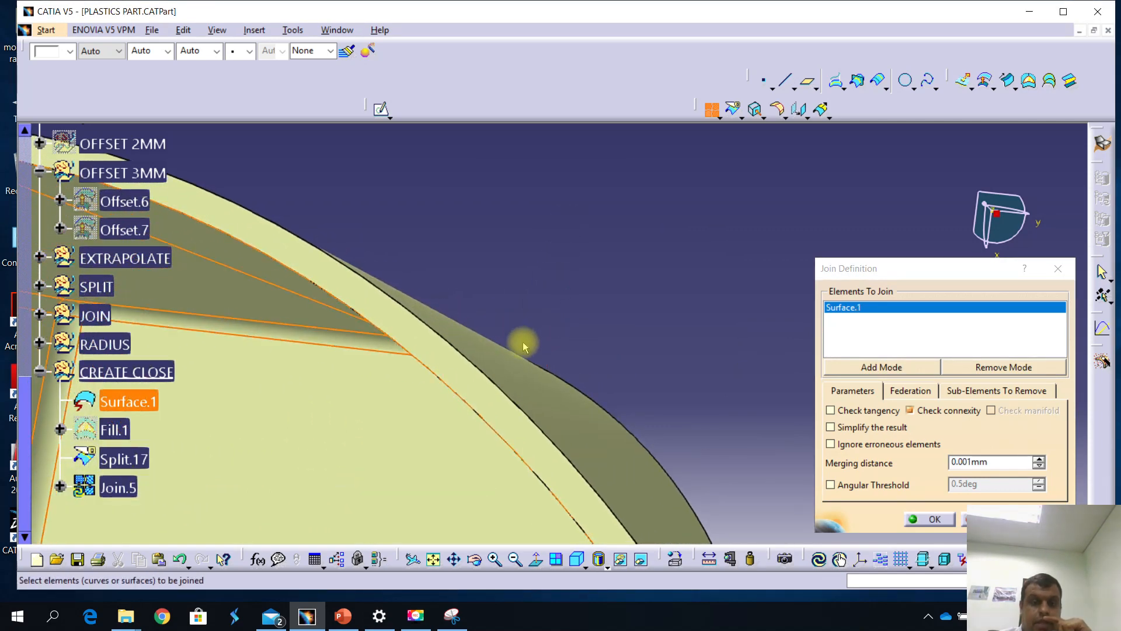
left_click(502, 417)
middle_click_drag(550, 333, 605, 253)
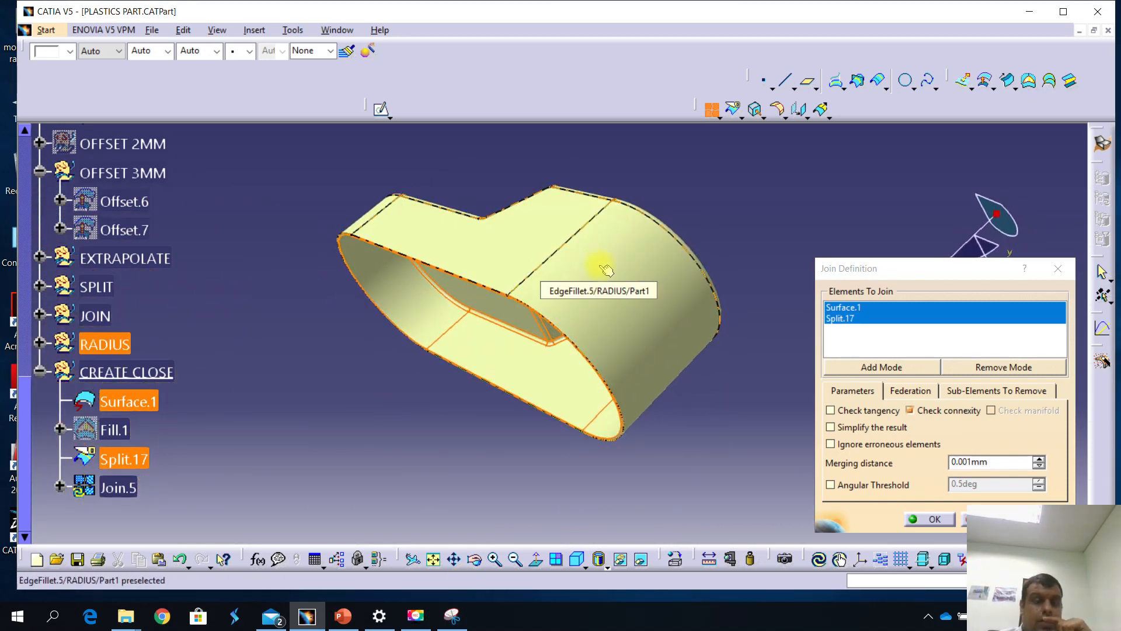
left_click(605, 264)
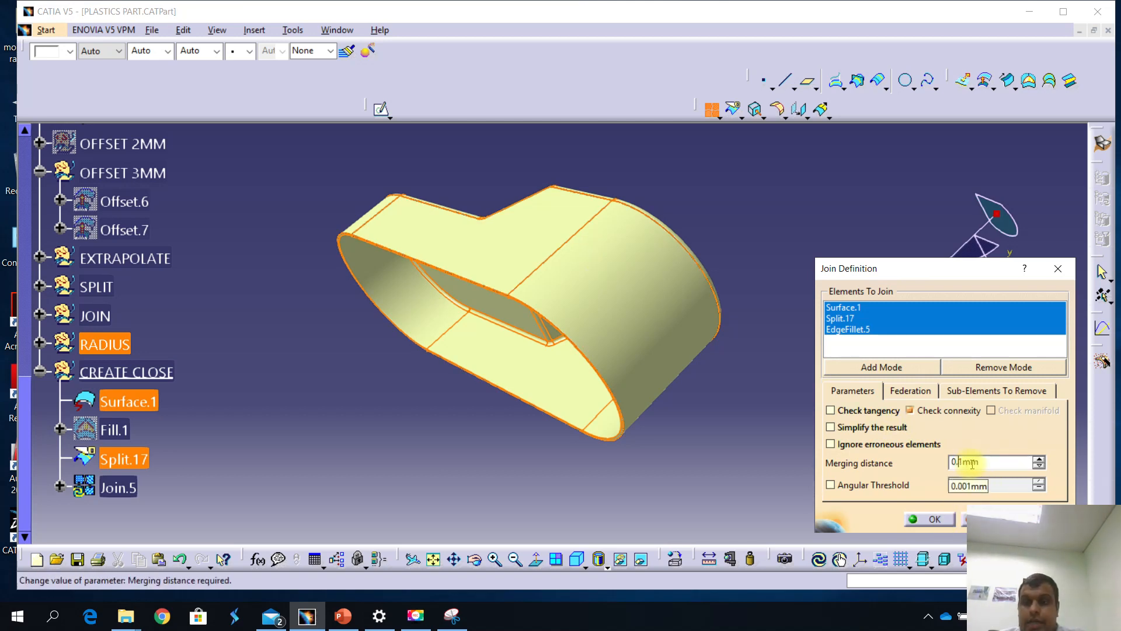
middle_click_drag(518, 375, 551, 456)
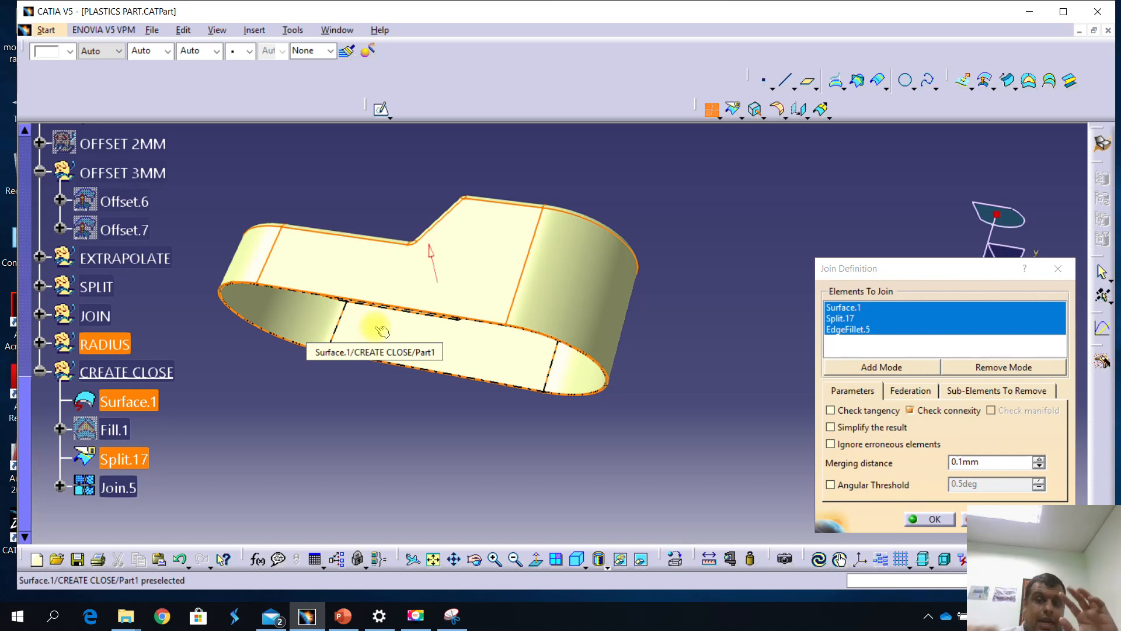
middle_click_drag(331, 300, 564, 349)
mouse_move(490, 385)
middle_mouse_down()
mouse_move(485, 343)
mouse_move(564, 385)
mouse_move(506, 426)
mouse_move(474, 399)
middle_mouse_up()
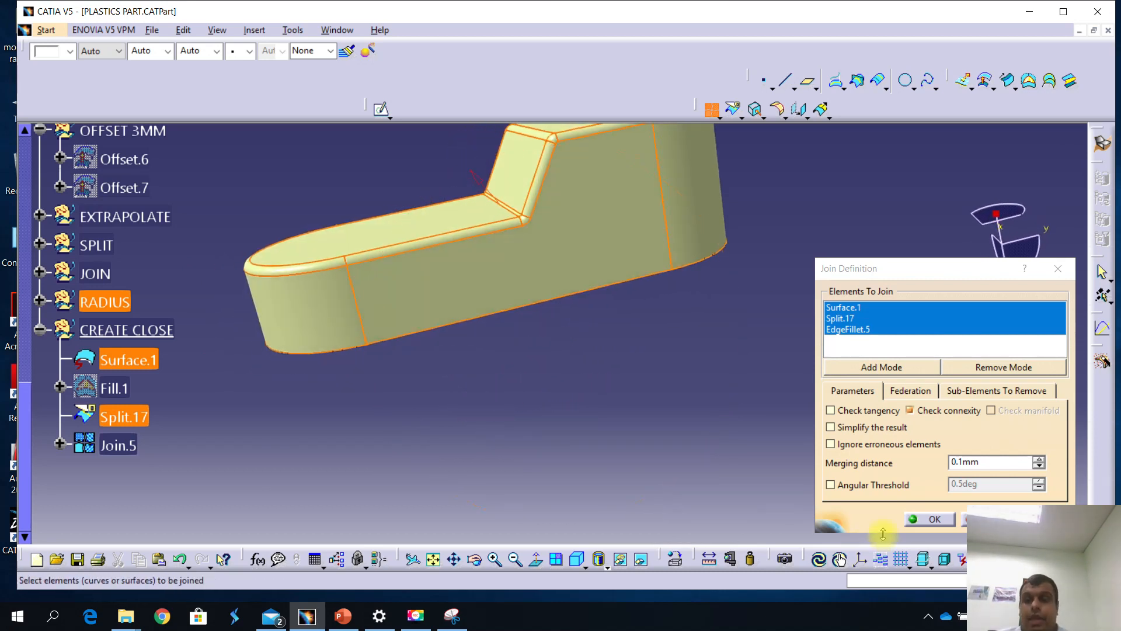
left_click(932, 520)
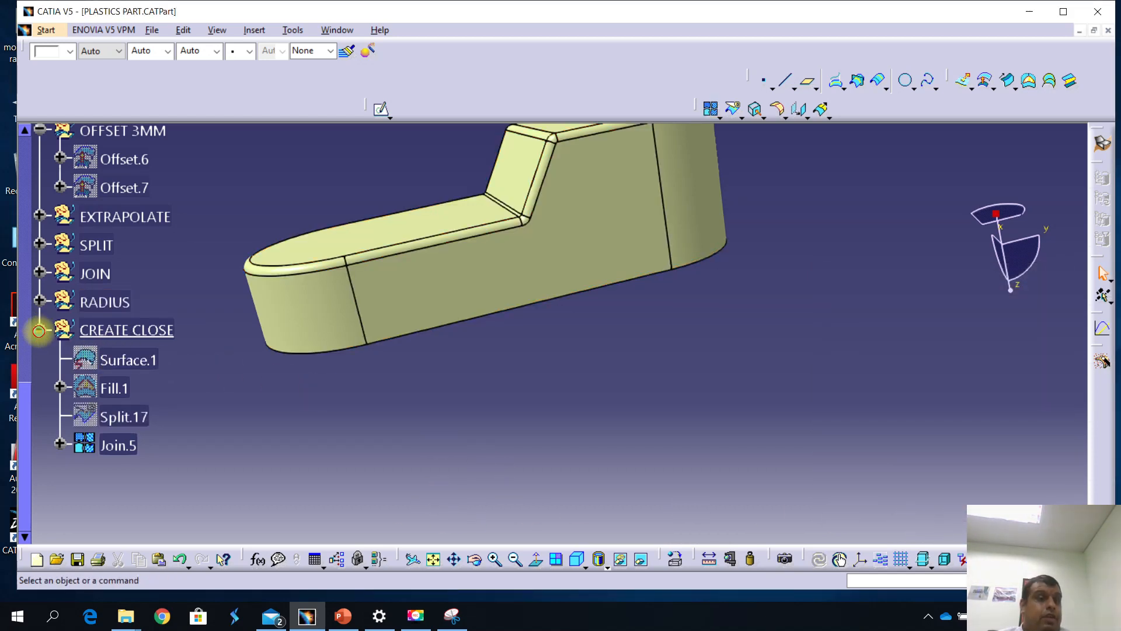
Collapse the CREATE CLOSE and MASTER DATA geometrical sets in the specification tree.
left_click(39, 335)
middle_click_drag(280, 327, 256, 388)
scroll(108, 361, "up", 1)
scroll(108, 360, "up", 5)
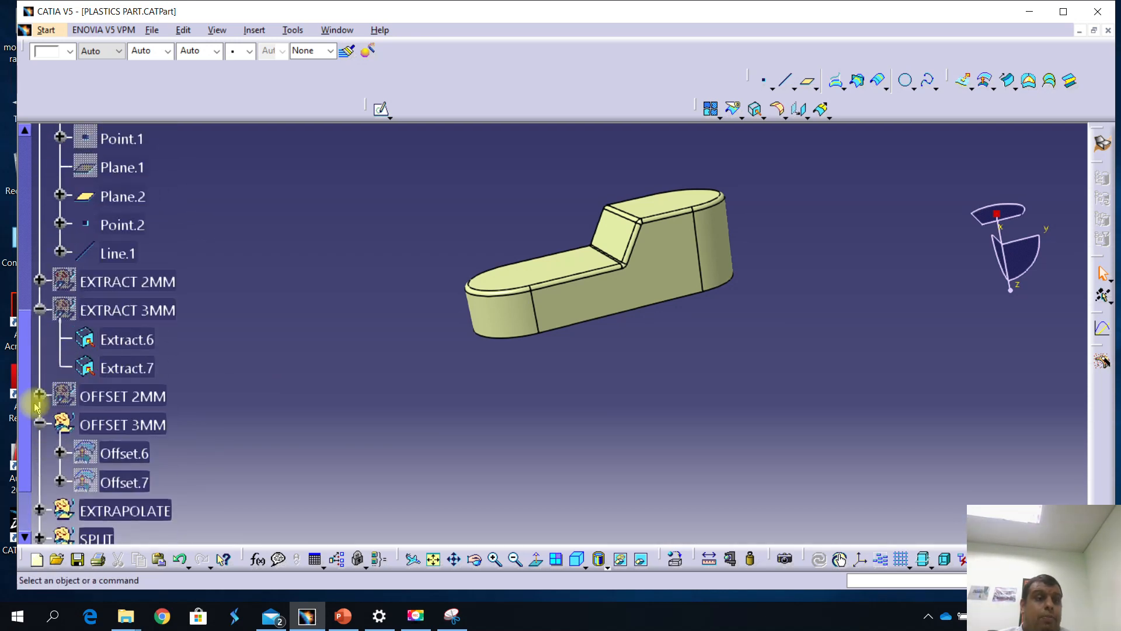
scroll(35, 407, "up", 10)
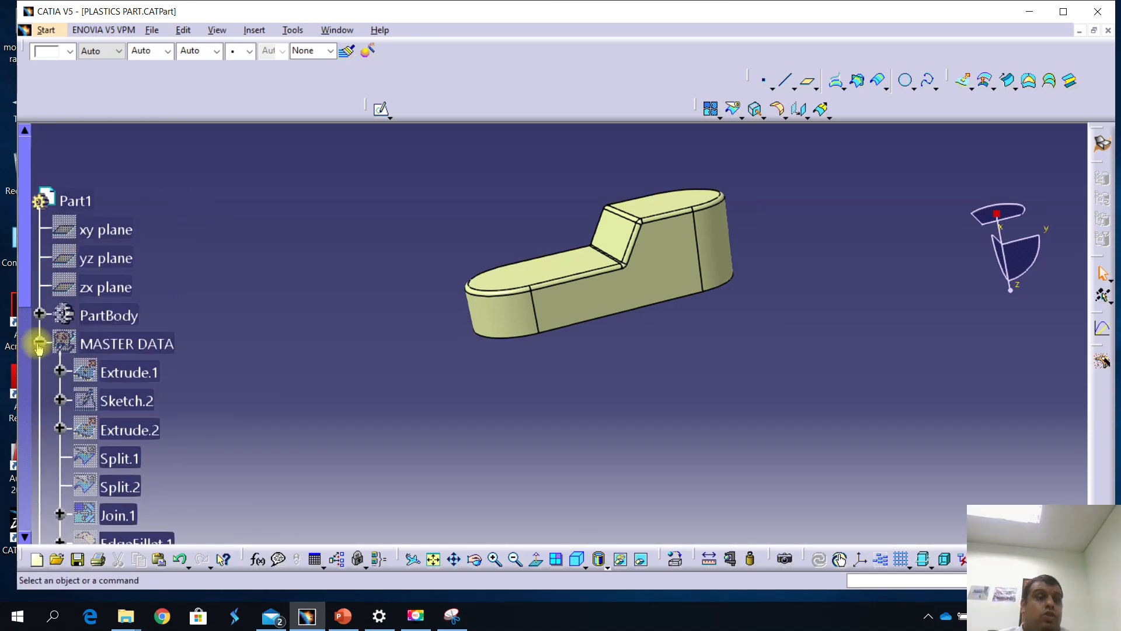
left_click(39, 344)
Examine the joined surface from below, checking the rim between the inner and outer walls.
scroll(212, 365, "down", 2)
middle_click_drag(533, 345, 353, 327)
scroll(512, 294, "down", 1)
scroll(522, 286, "down", 1)
mouse_move(656, 277)
middle_mouse_down()
mouse_move(646, 280)
mouse_move(670, 263)
middle_mouse_up()
middle_click_drag(665, 211, 584, 225)
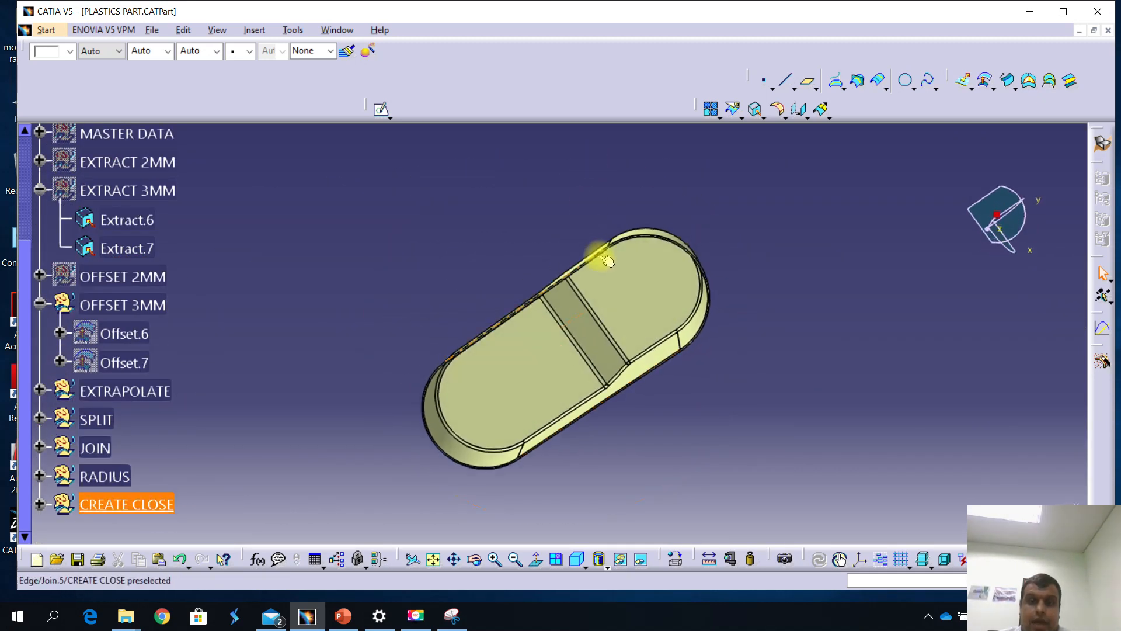
middle_click_drag(520, 339, 543, 309)
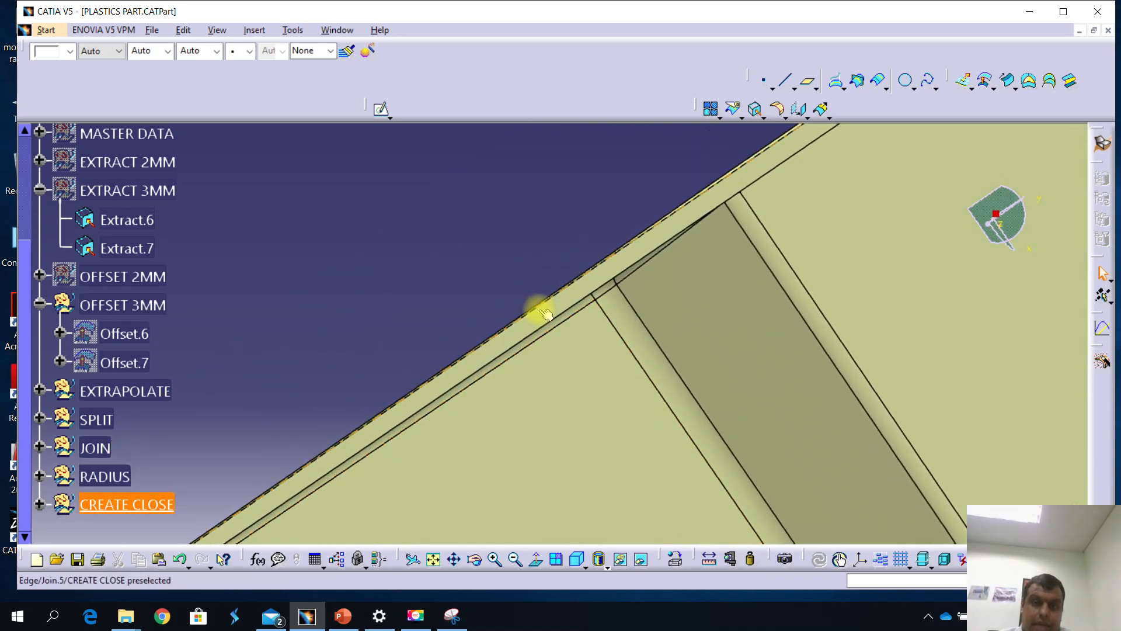
middle_click_drag(541, 326, 654, 390)
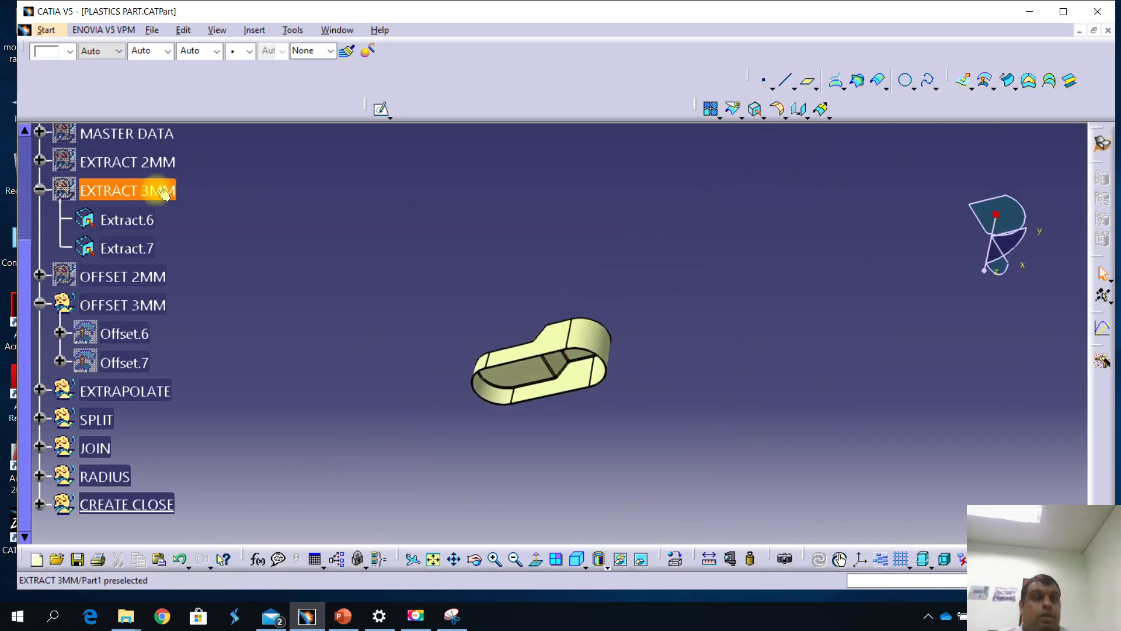
Switch to the Part Design workbench and define PartBody as the in-work object.
left_click(45, 31)
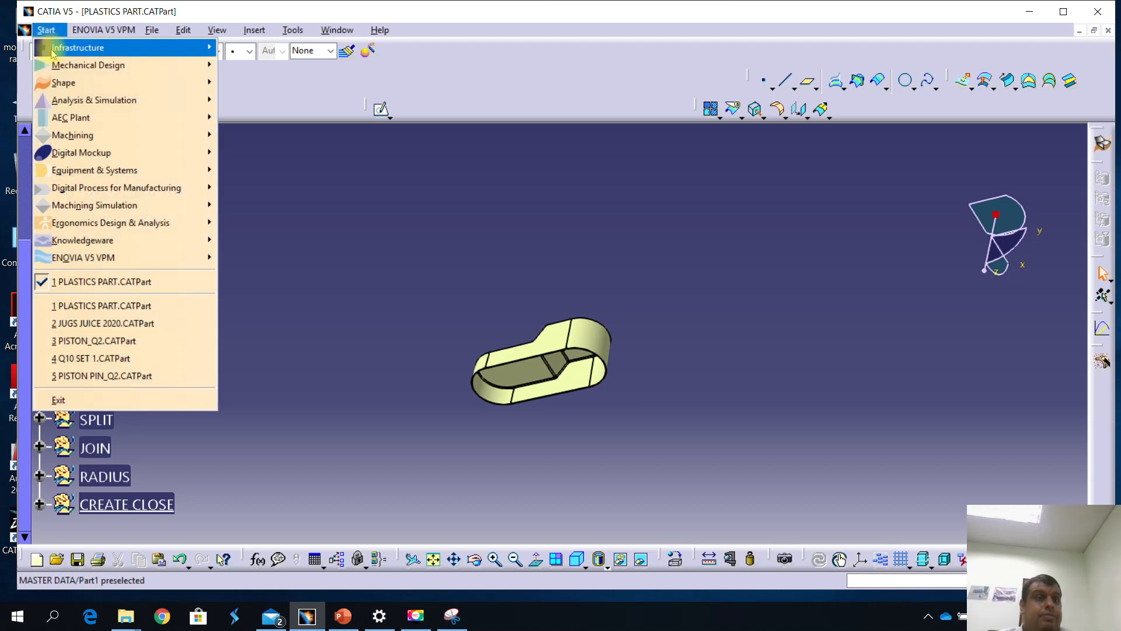
mouse_move(95, 80)
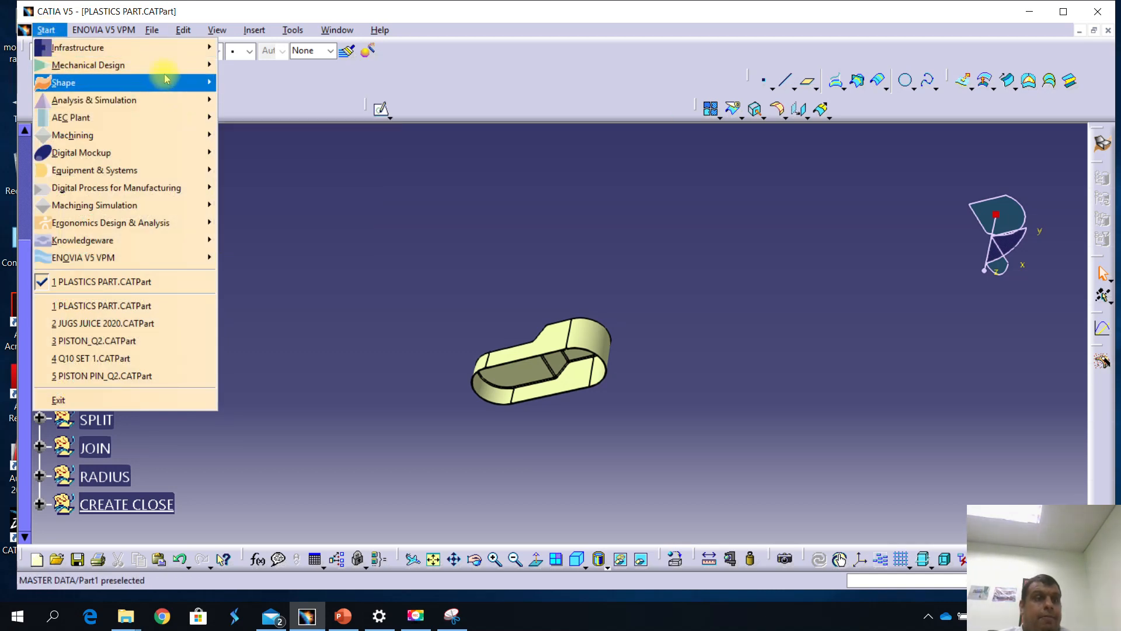
mouse_move(164, 65)
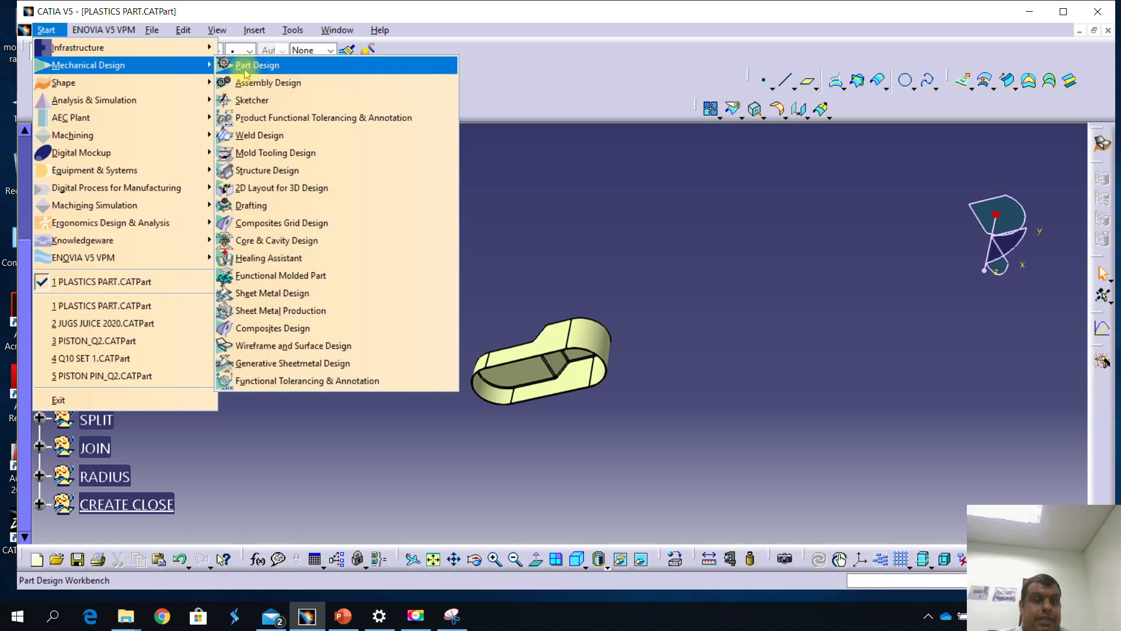
left_click(244, 67)
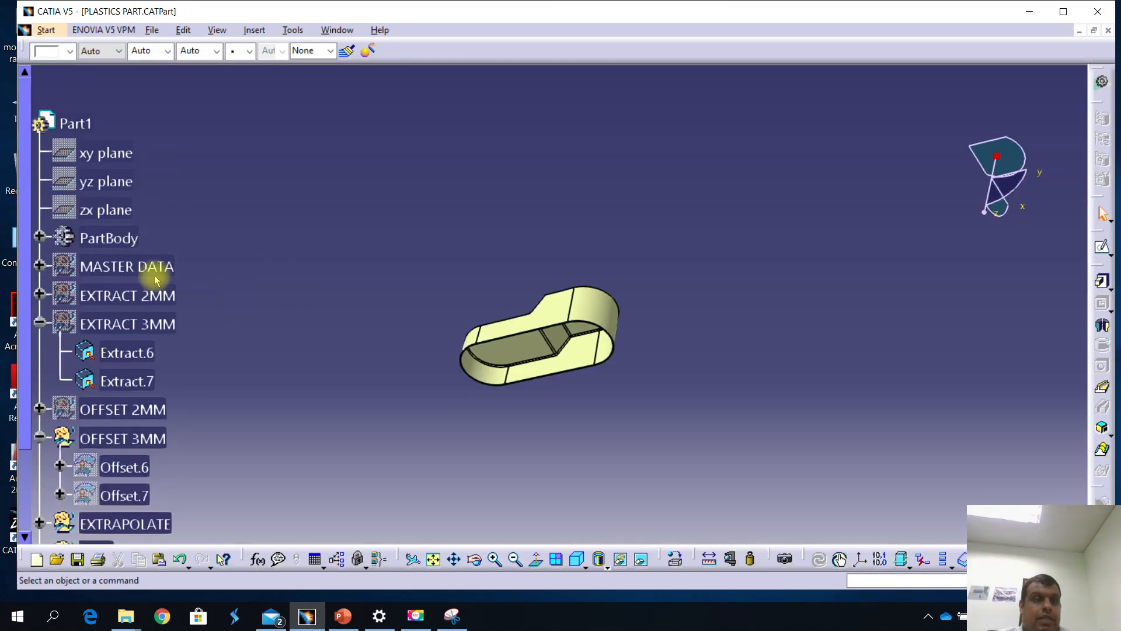
right_click(114, 245)
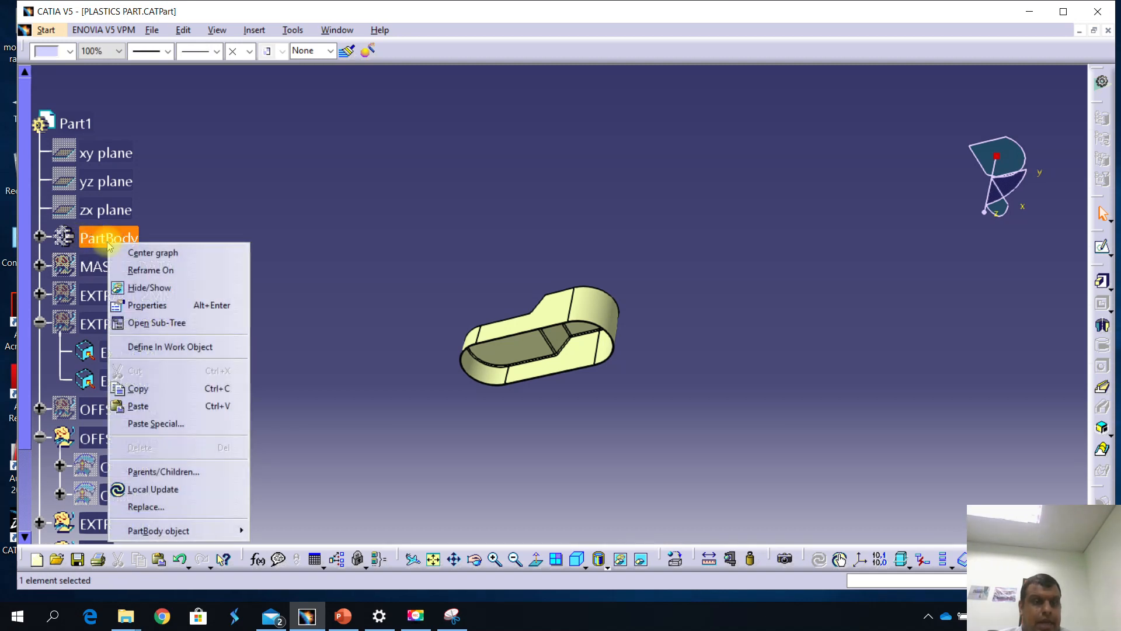
left_click(159, 347)
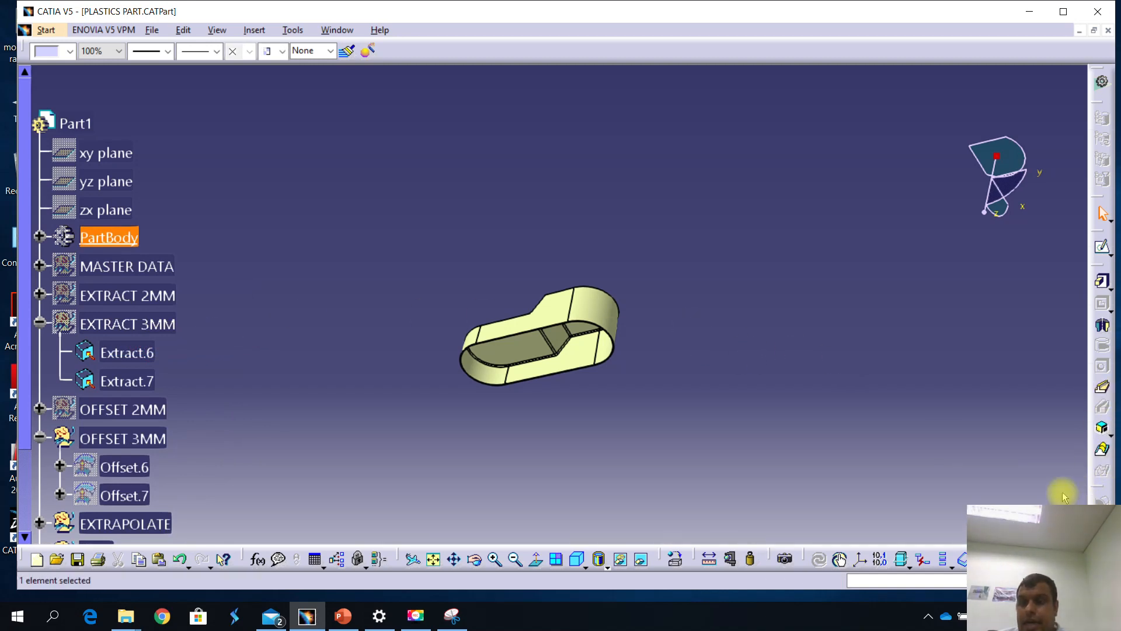
Undock the hidden feature toolbars and create a solid in PartBody with Close Surface on Join.5.
left_click_drag(1101, 489, 1054, 234)
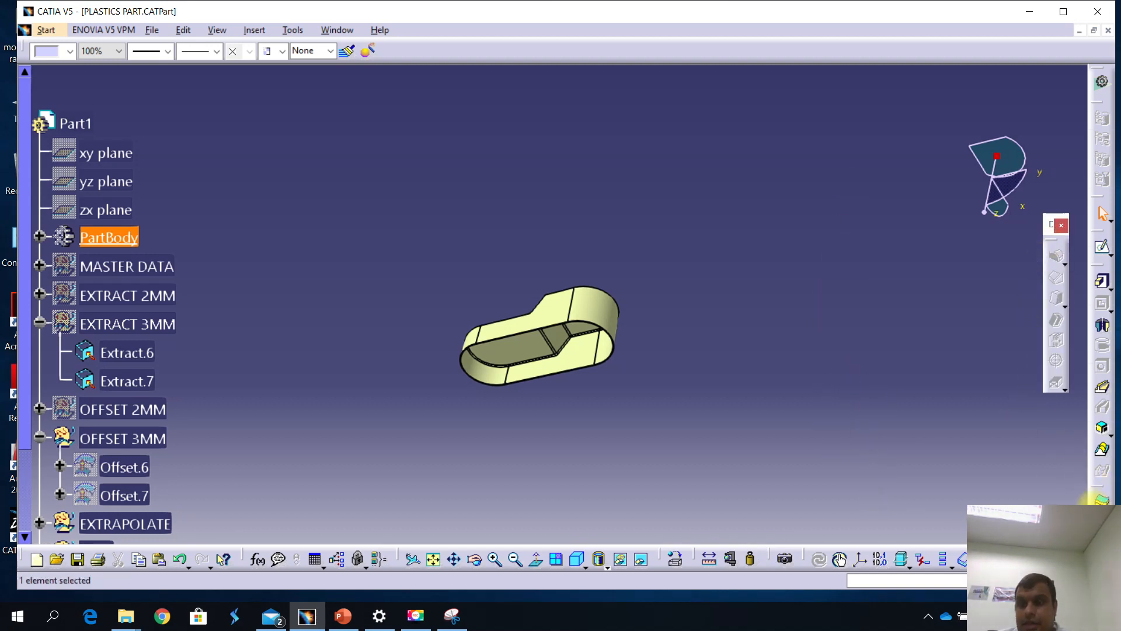
left_click_drag(1048, 459, 974, 340)
left_click_drag(1100, 488, 888, 163)
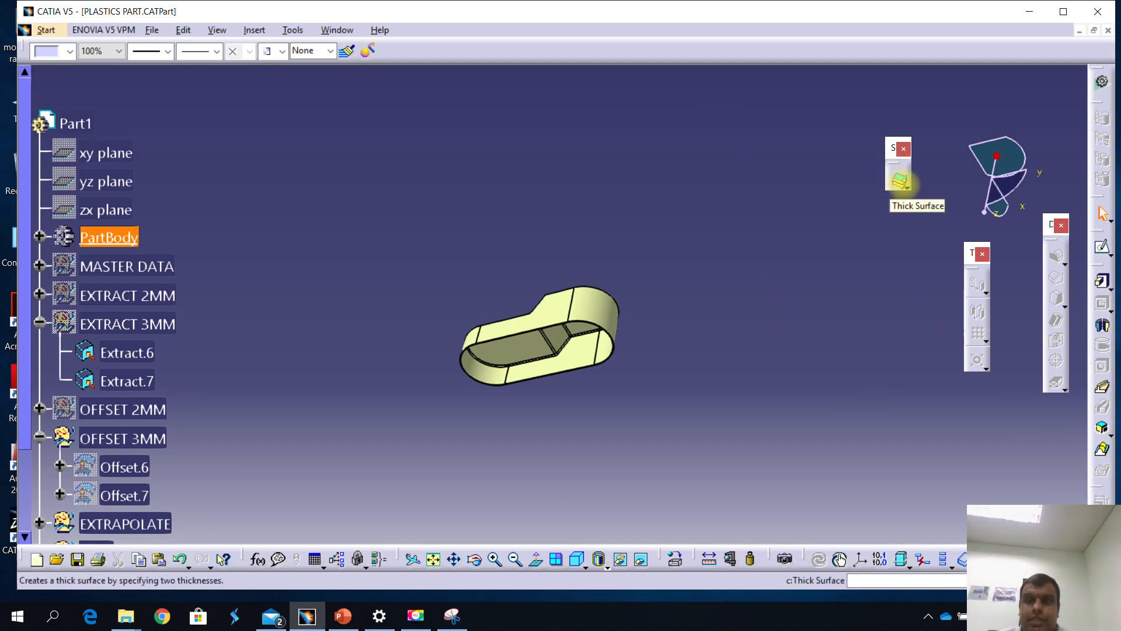
left_click(909, 191)
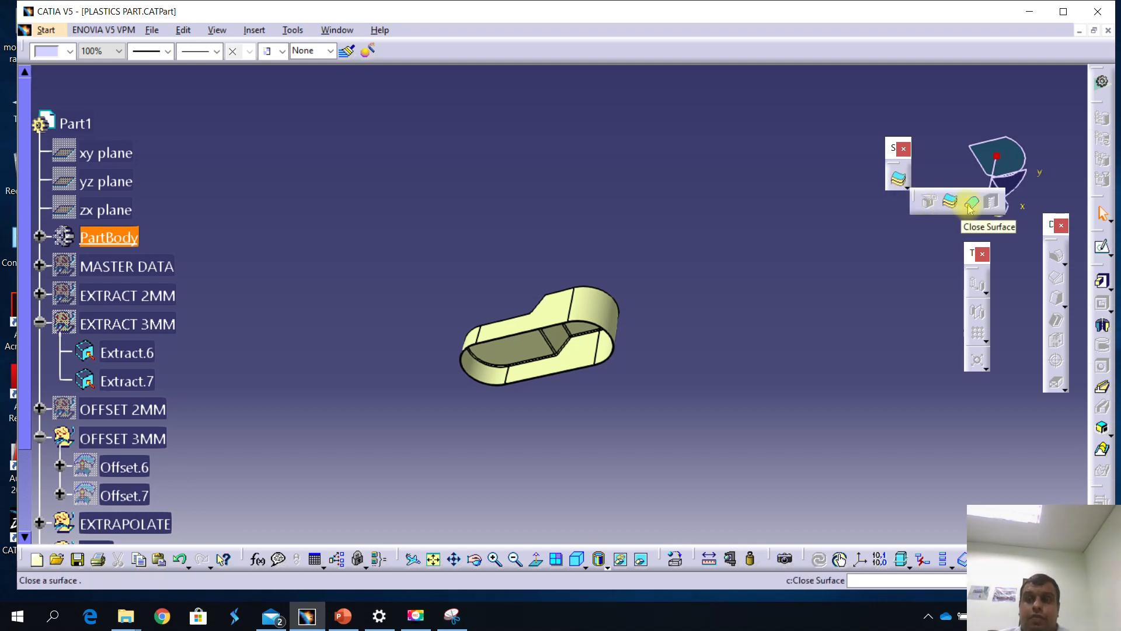
left_click(967, 204)
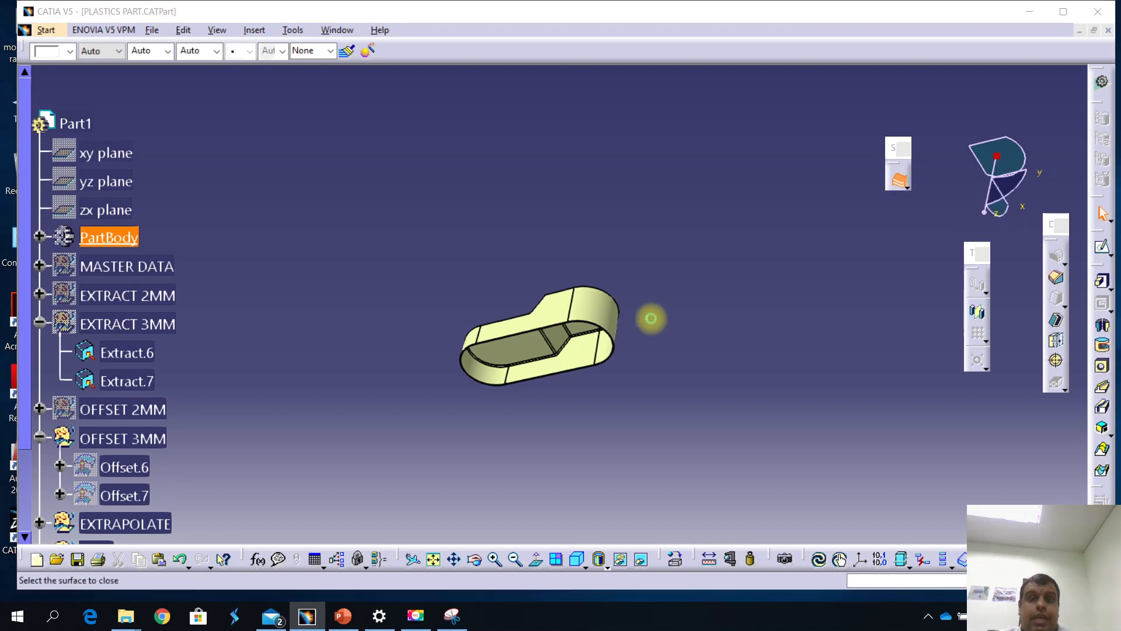
left_click(613, 323)
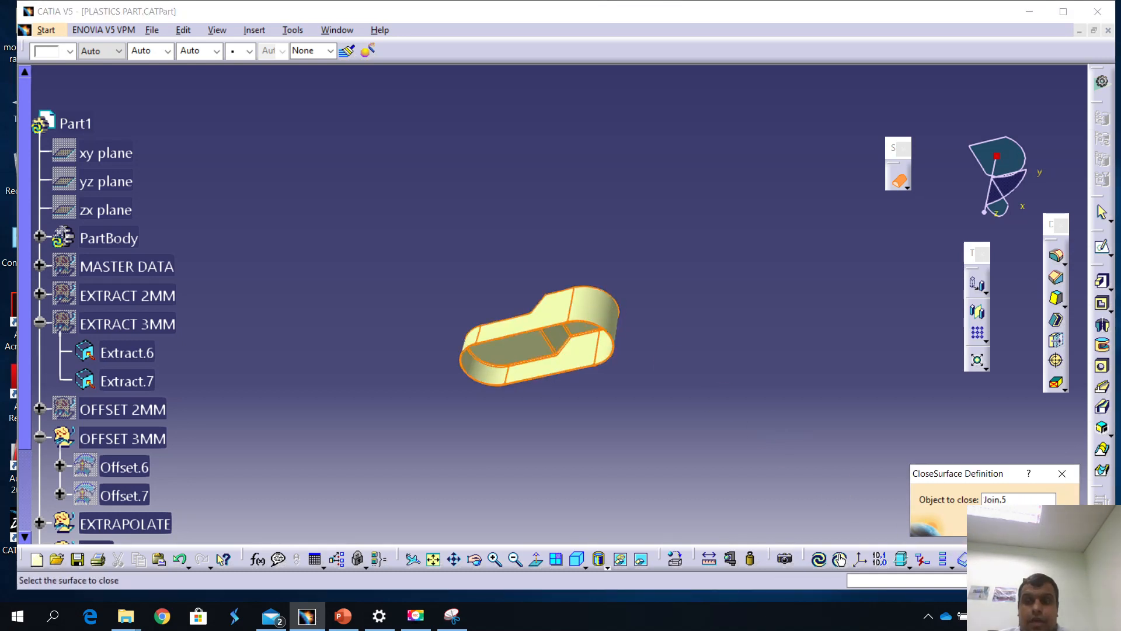
left_click(1016, 525)
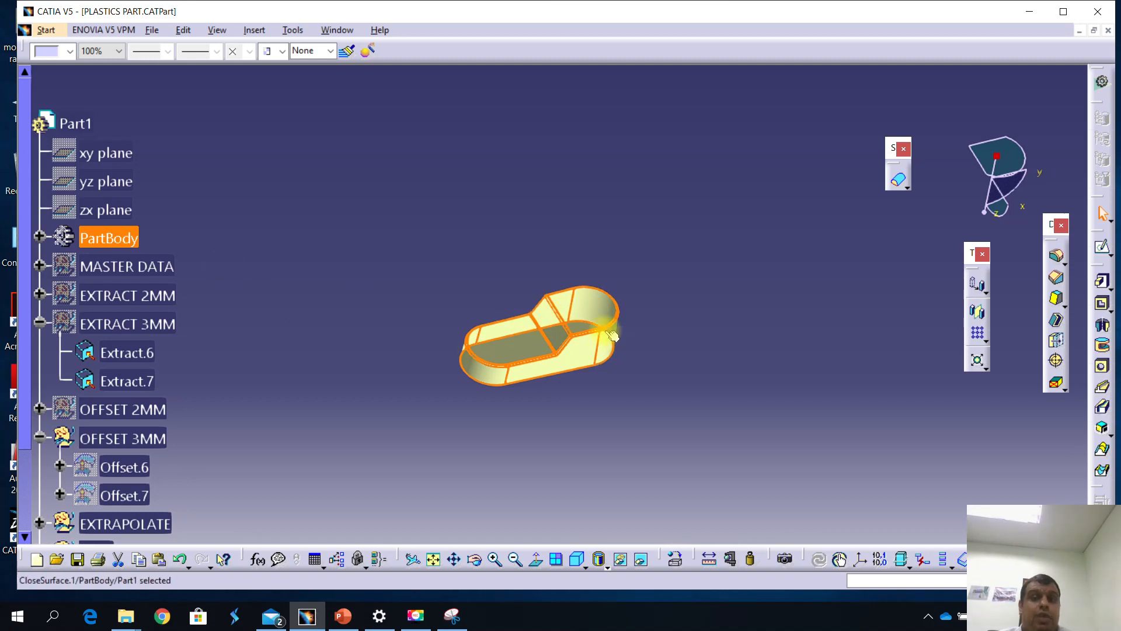
Hide the CREATE CLOSE geometrical set so only the closed solid is displayed.
scroll(497, 310, "down", 3)
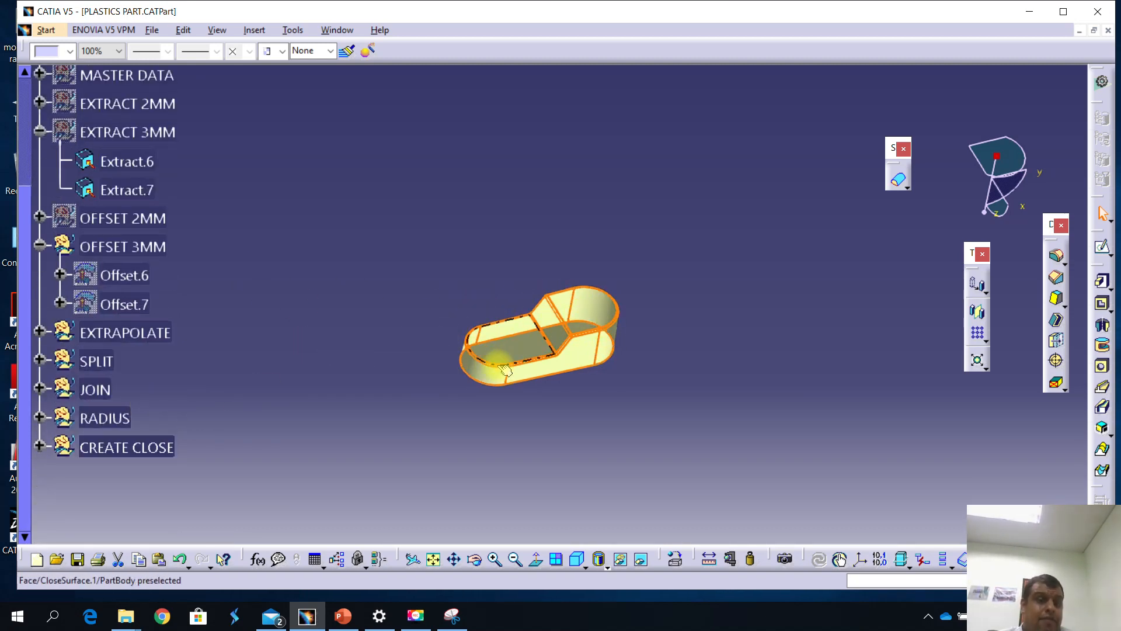
right_click(123, 447)
left_click(197, 199)
middle_click_drag(500, 317, 452, 327)
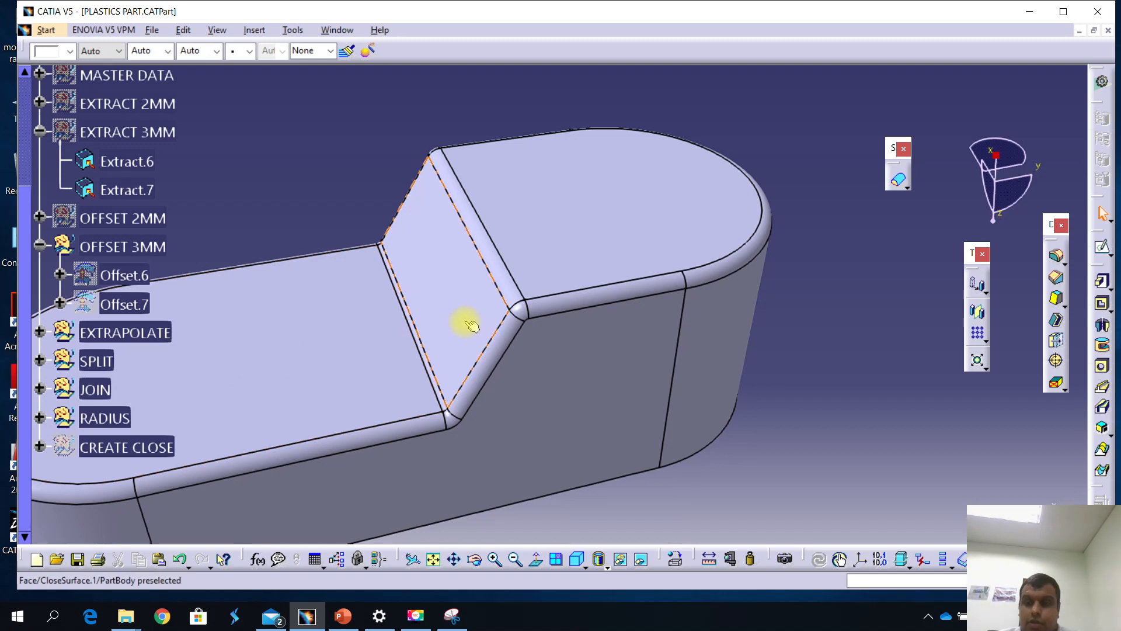
Set Measure Item to thickness mode, then check the required thicknesses and draft angle on slide 5 of the PLASTIC DESIGN GUIDE in PowerPoint.
left_click(735, 562)
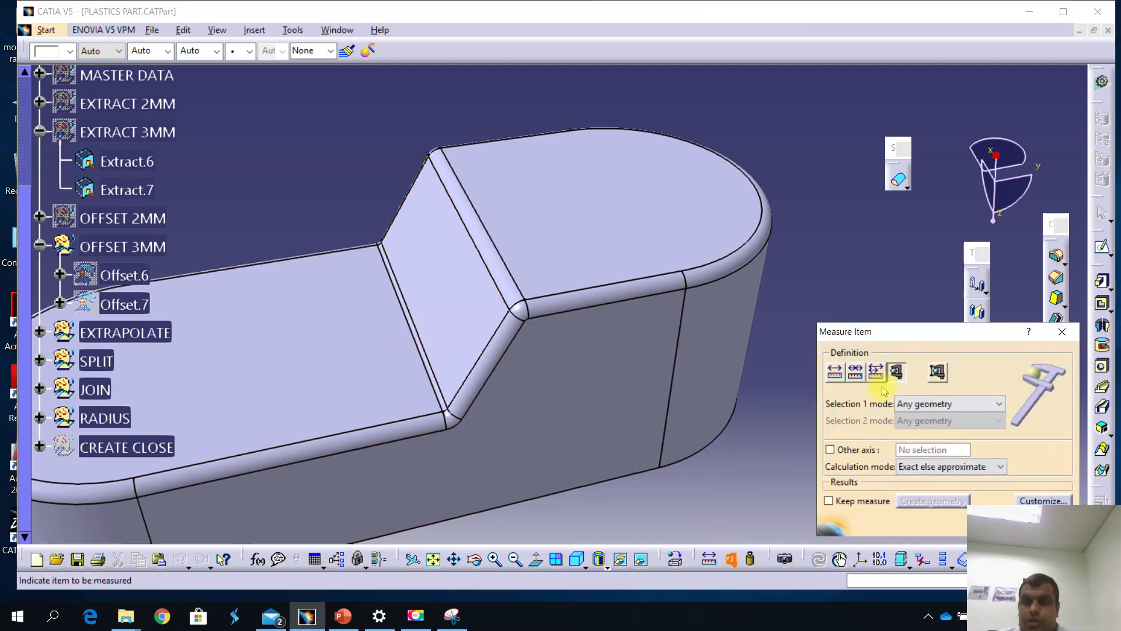
left_click(936, 372)
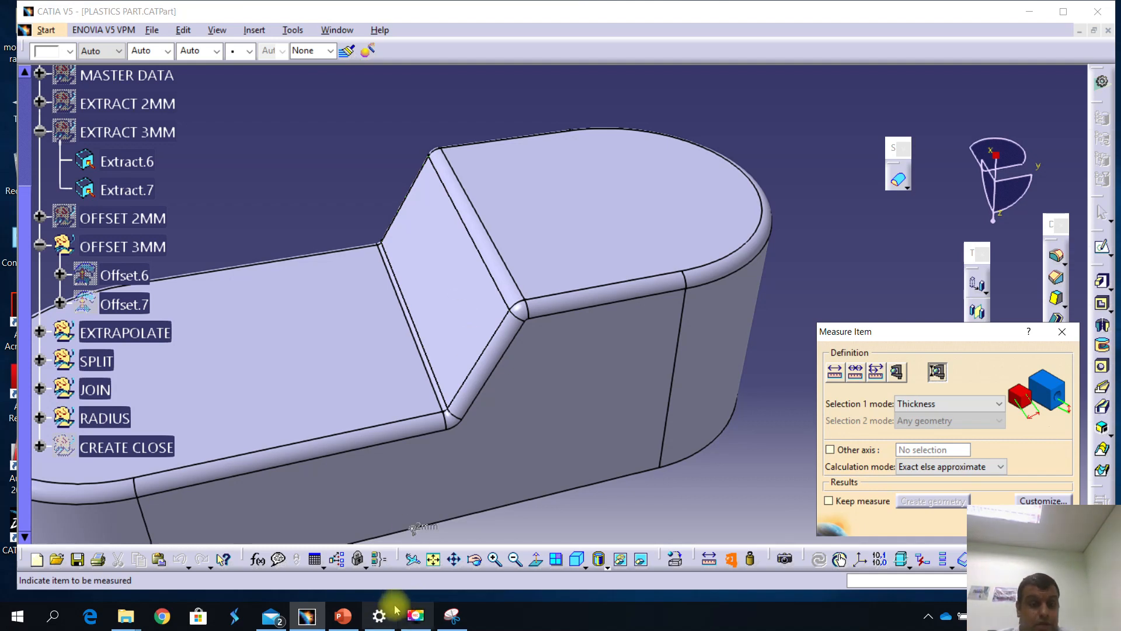
left_click(343, 616)
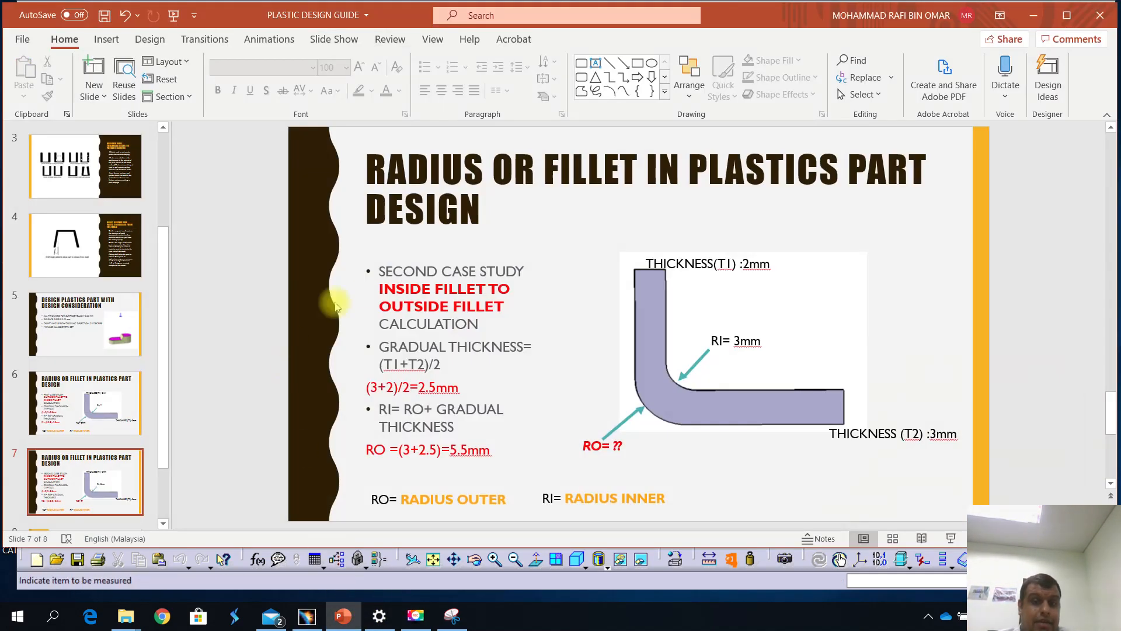
left_click(98, 357)
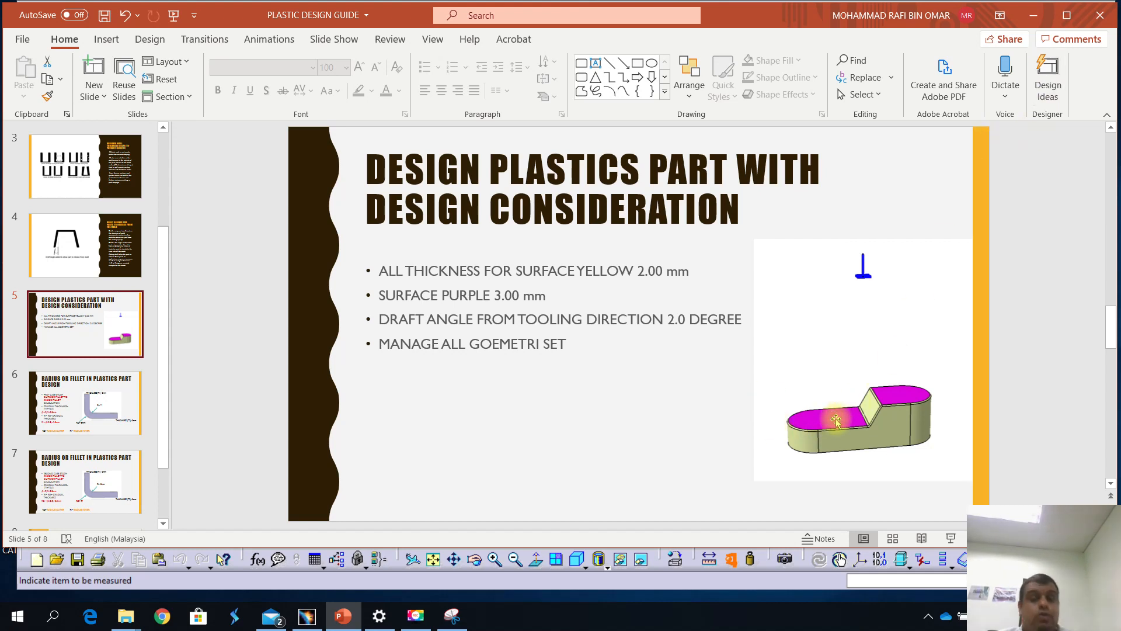
left_click(1034, 17)
Collapse the OFFSET 3MM set in the specification tree and close the thickness measurement without measuring.
middle_click_drag(770, 196, 581, 418)
scroll(61, 308, "up", 5)
scroll(62, 307, "down", 5)
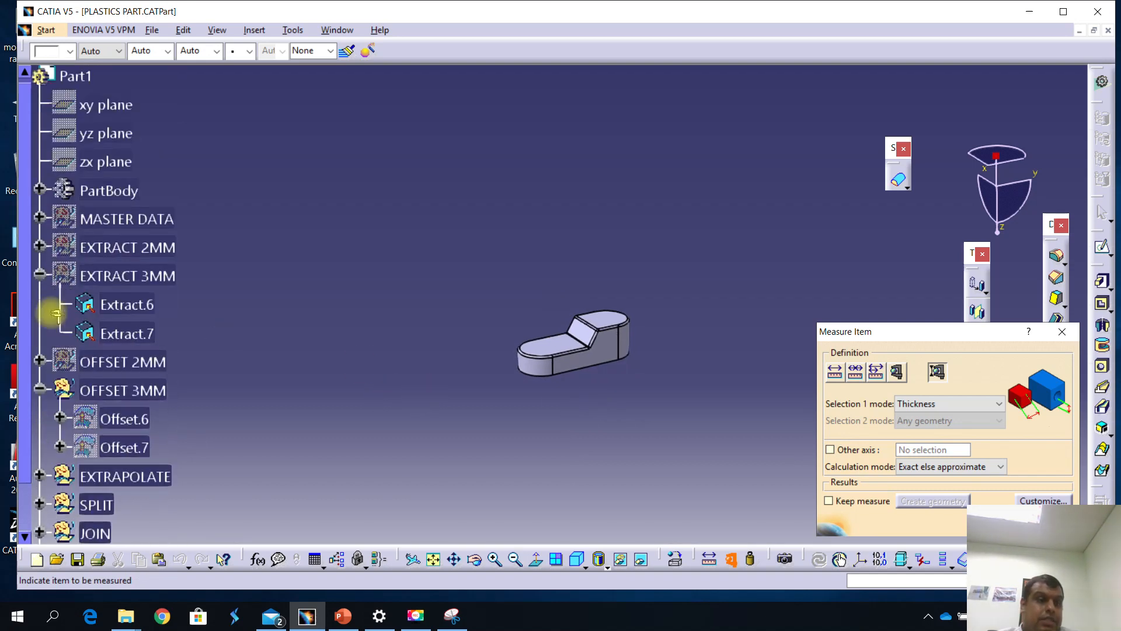
left_click(39, 390)
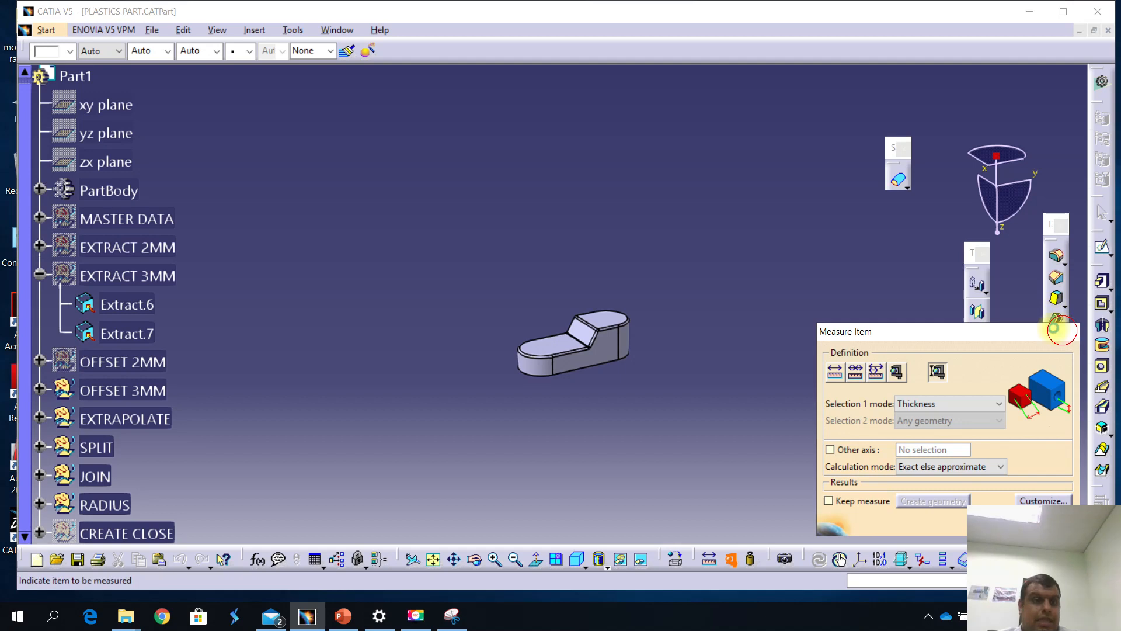
left_click(1062, 331)
Show the MASTER DATA geometrical set and view the part normal to its Plane.2.
right_click(146, 222)
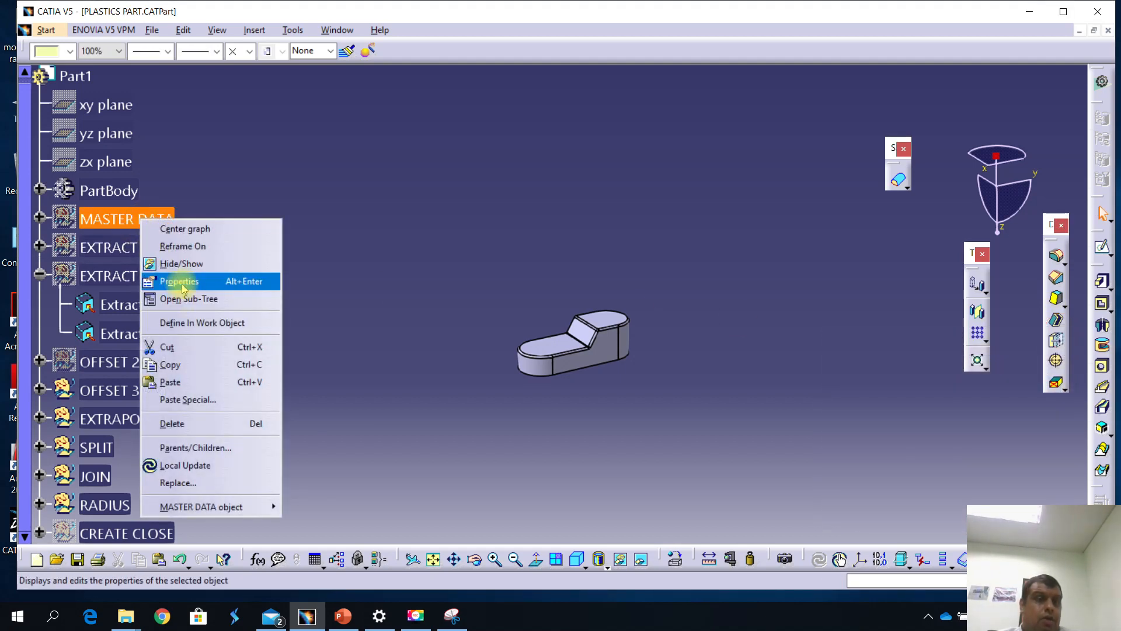
left_click(169, 262)
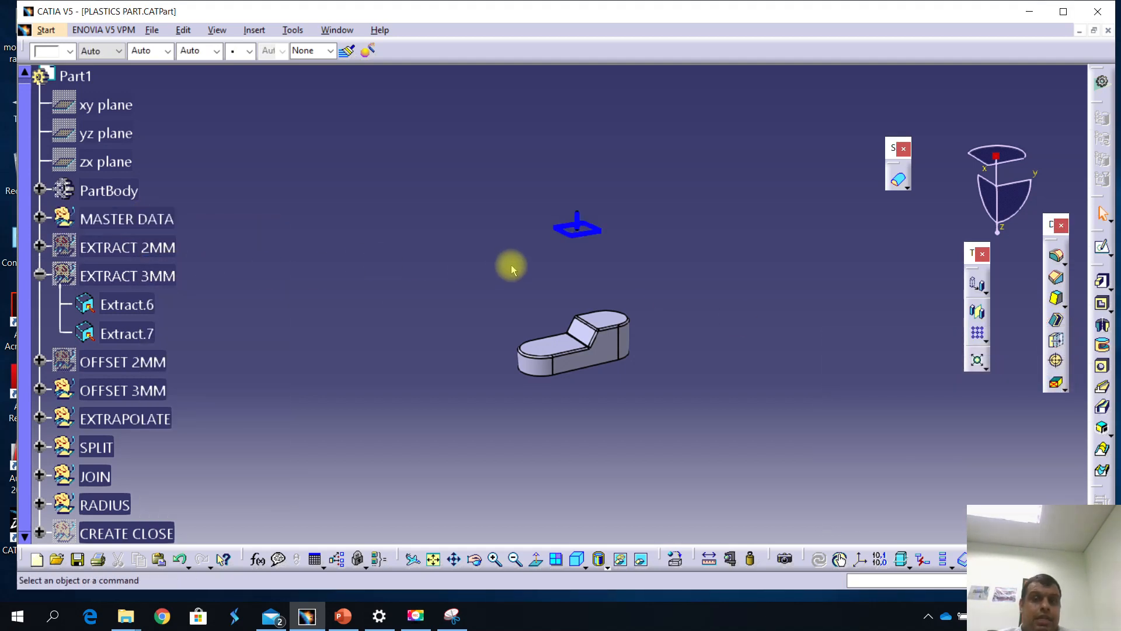
middle_click_drag(531, 250, 579, 288)
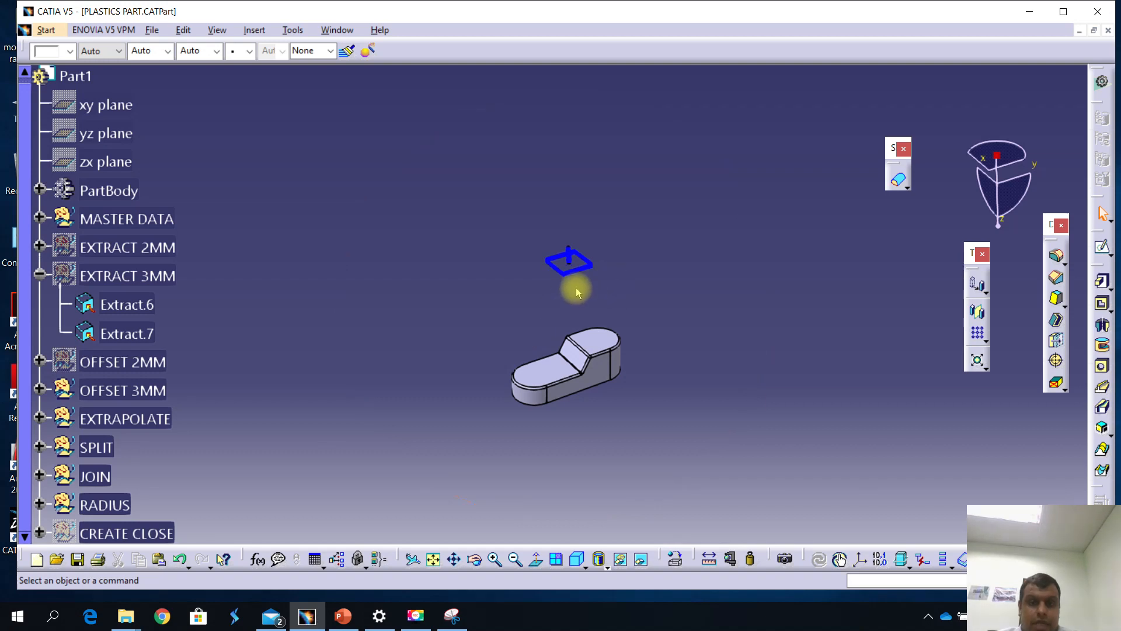
left_click(590, 264)
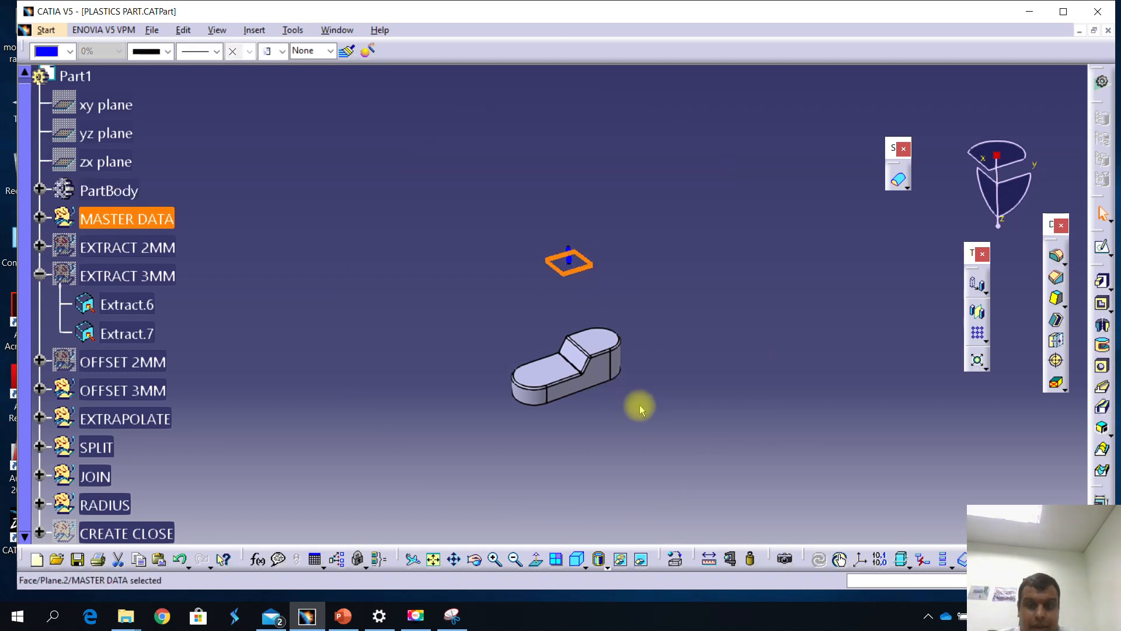
left_click(538, 562)
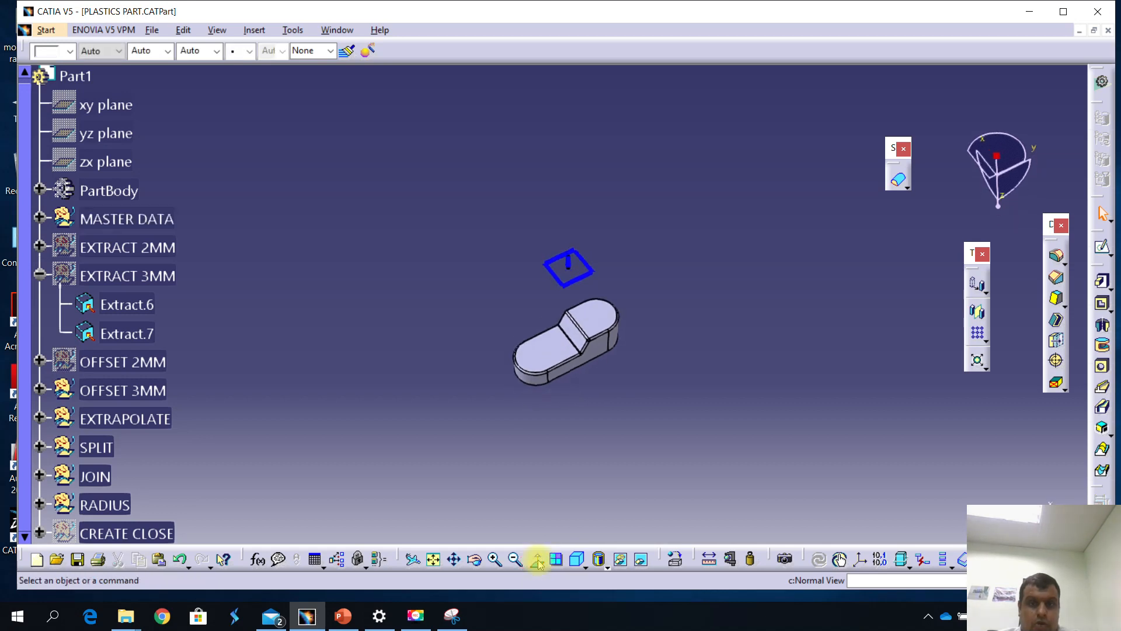
Start a Draft Angle feature and choose the four outer side faces of the solid as the faces to draft.
middle_click_drag(571, 432, 522, 505)
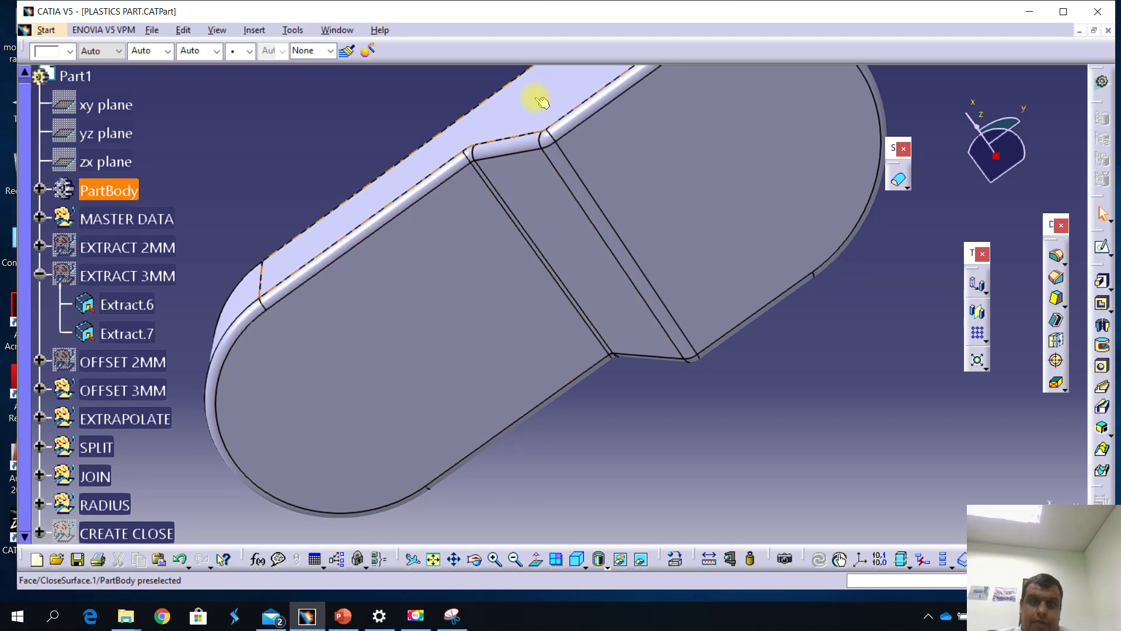
middle_click_drag(526, 102, 881, 317, "ctrl")
left_click(881, 318)
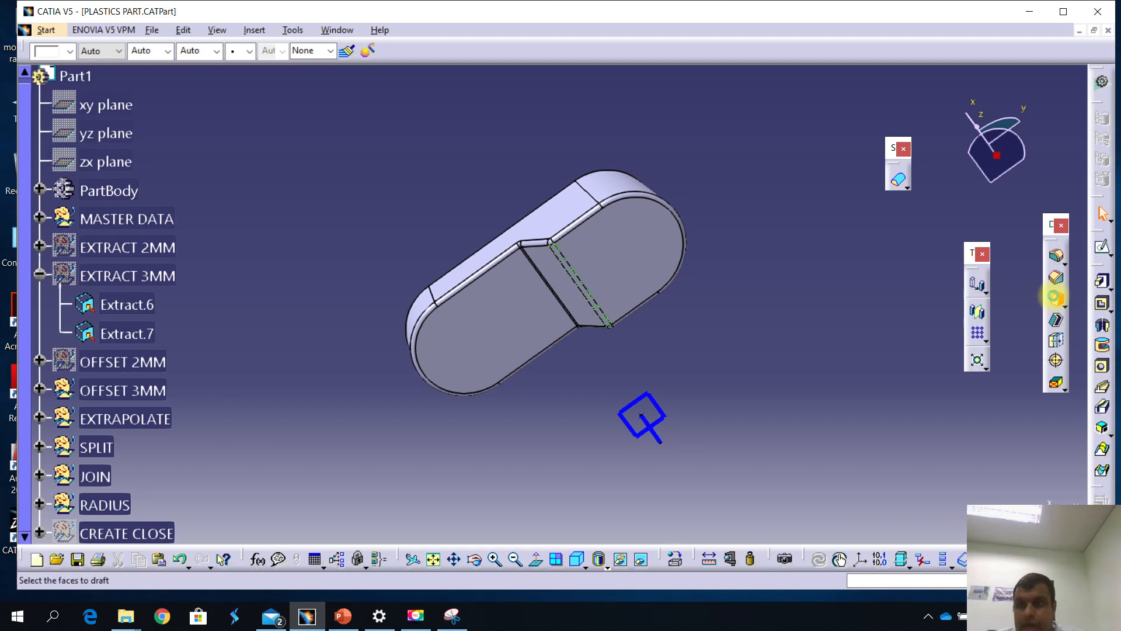
left_click(1054, 297)
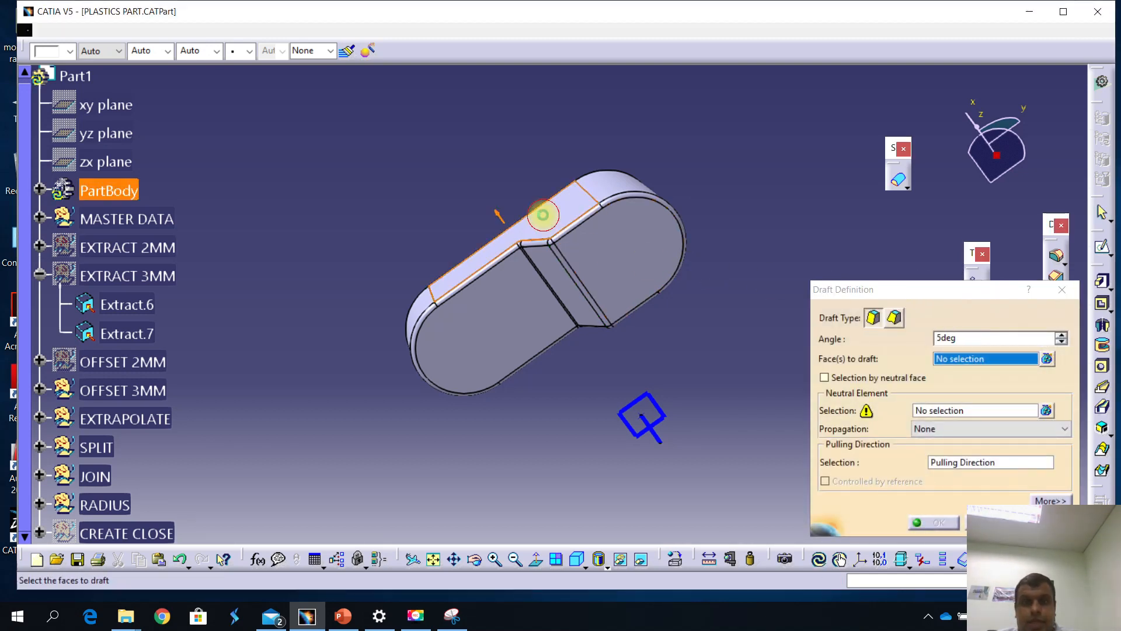
left_click(543, 215)
middle_click_drag(555, 305, 514, 413)
left_click(419, 396)
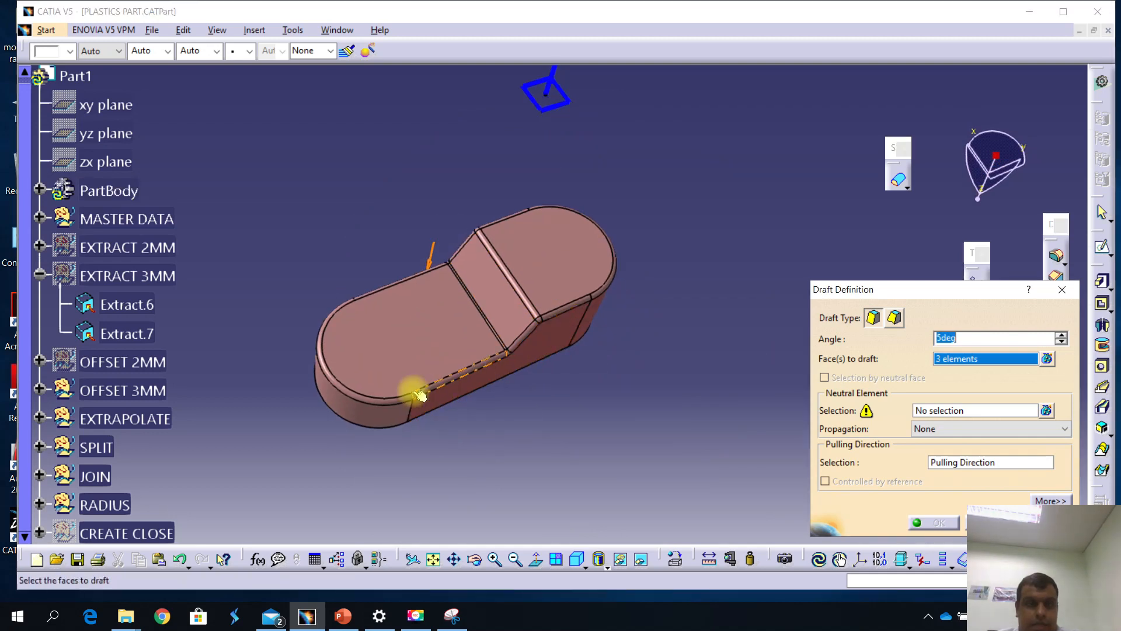
left_click(376, 418)
middle_click_drag(325, 350, 391, 374)
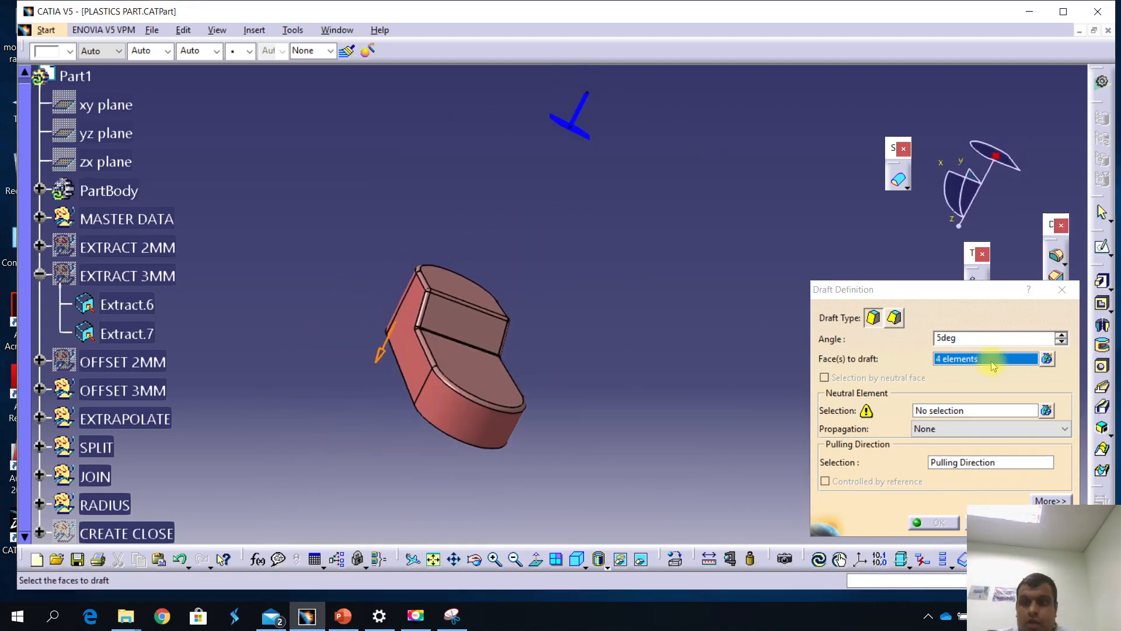
Set the draft angle to 2 degrees, using Plane.2 as the neutral element and Line.1 as the pulling direction.
left_click(940, 337)
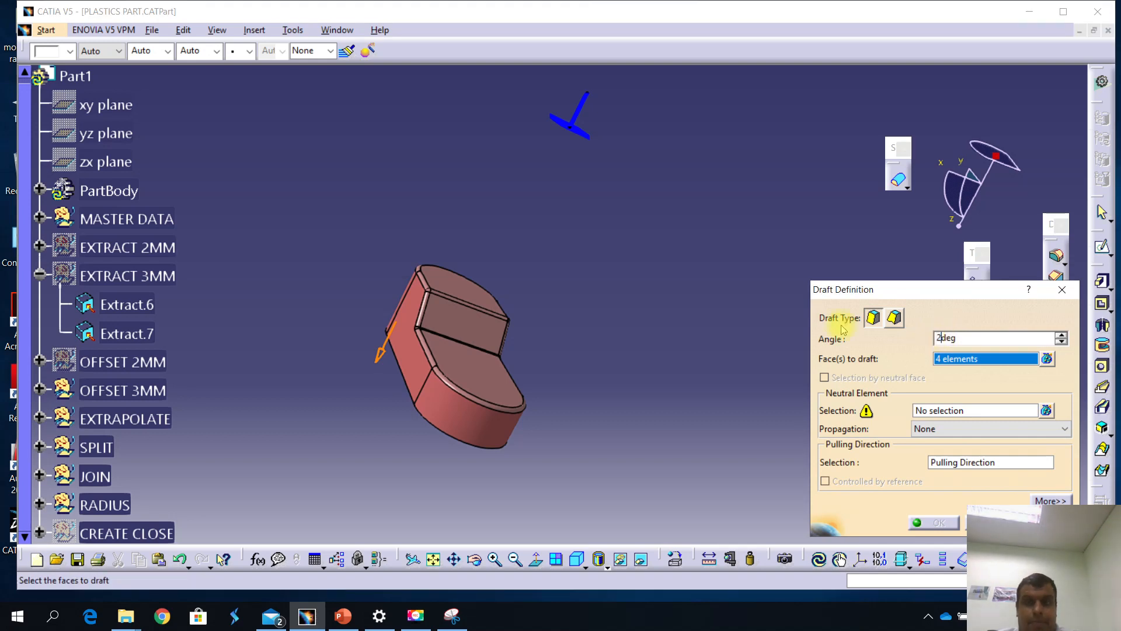
middle_click_drag(666, 320, 513, 313)
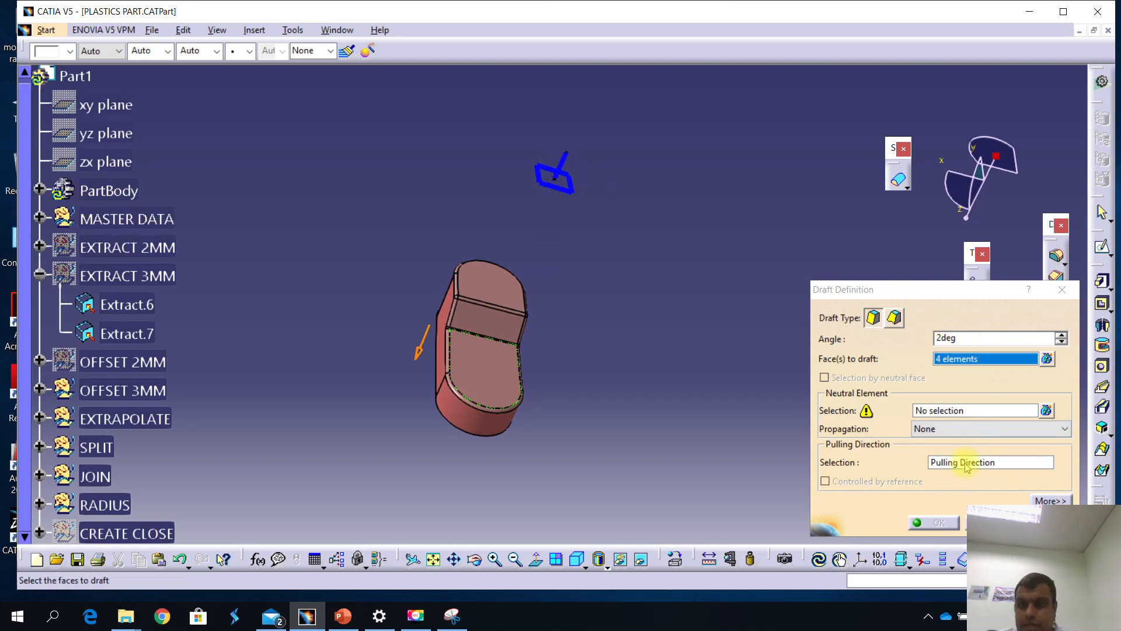
left_click(938, 411)
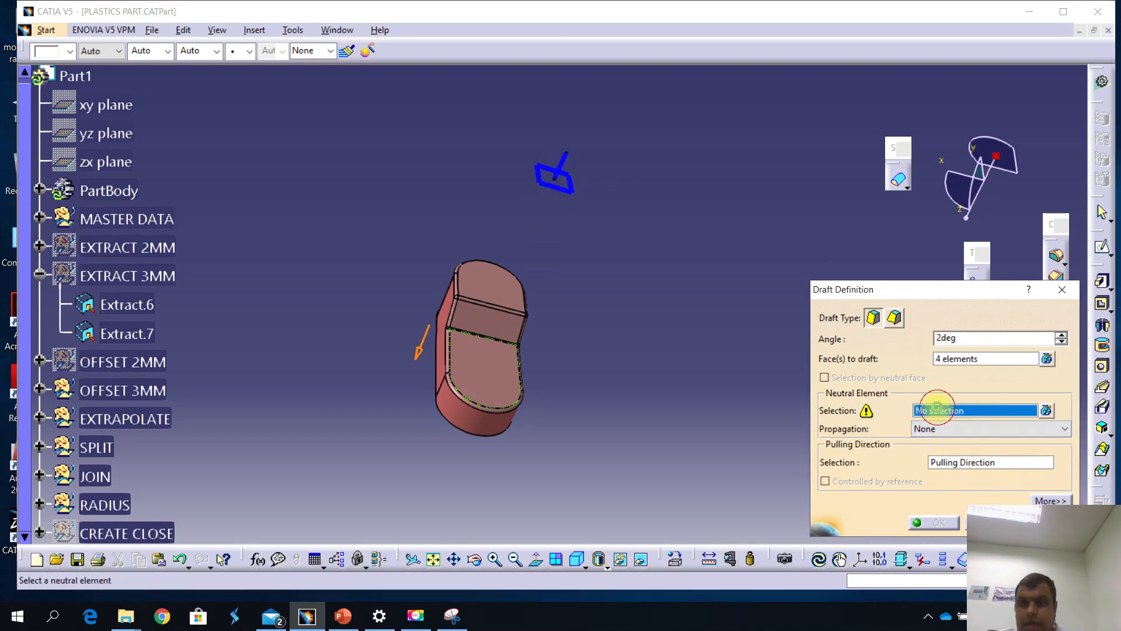
left_click(566, 188)
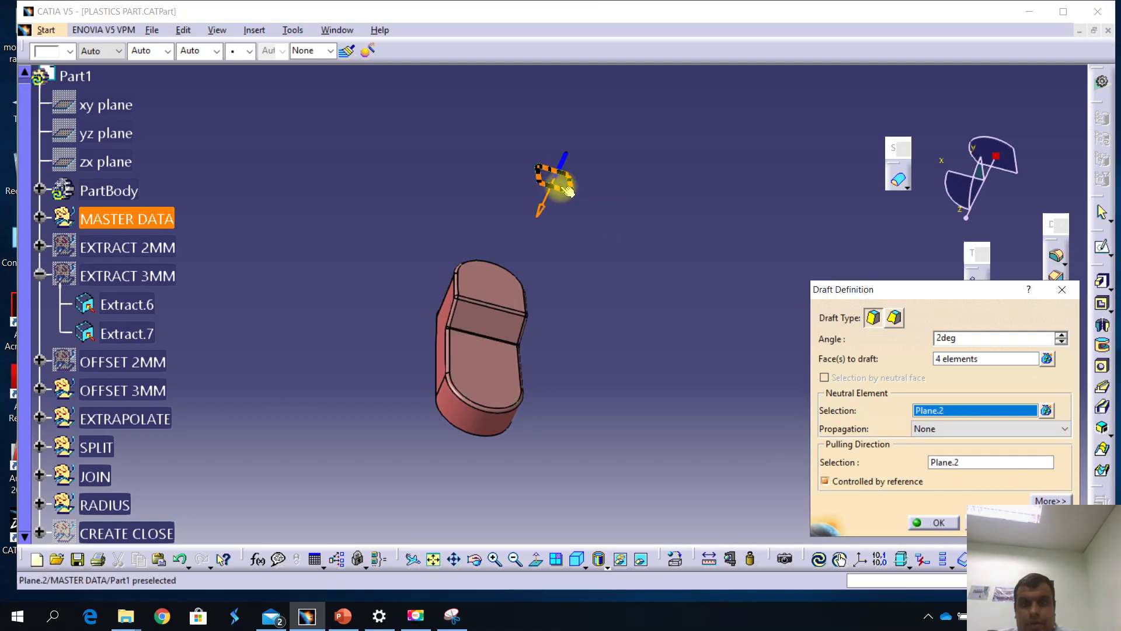
left_click(944, 463)
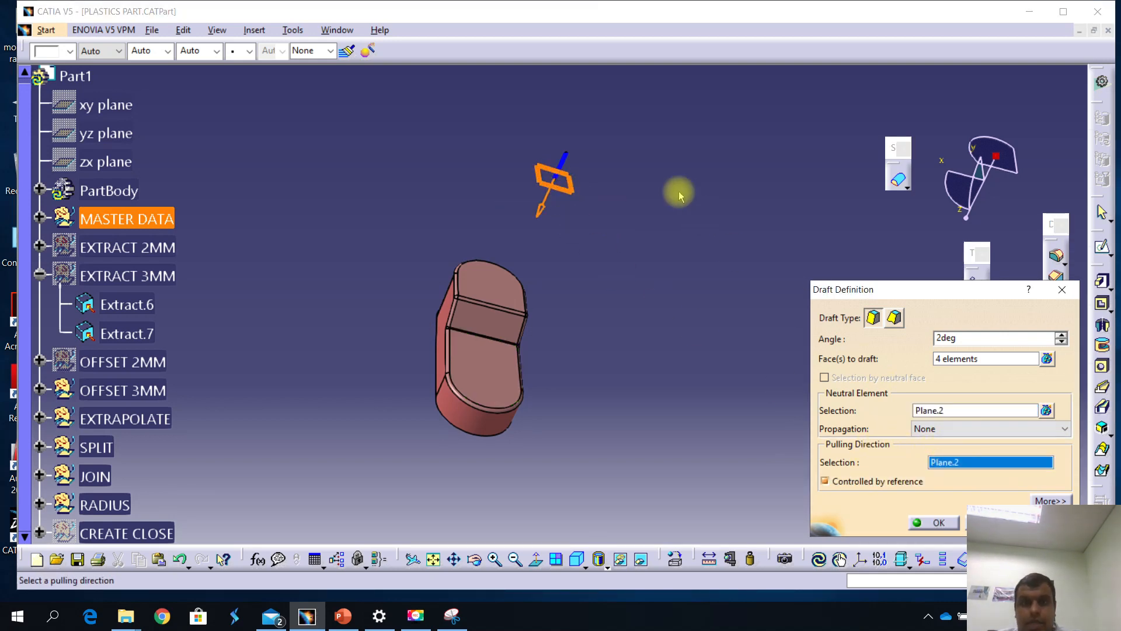
left_click(569, 170)
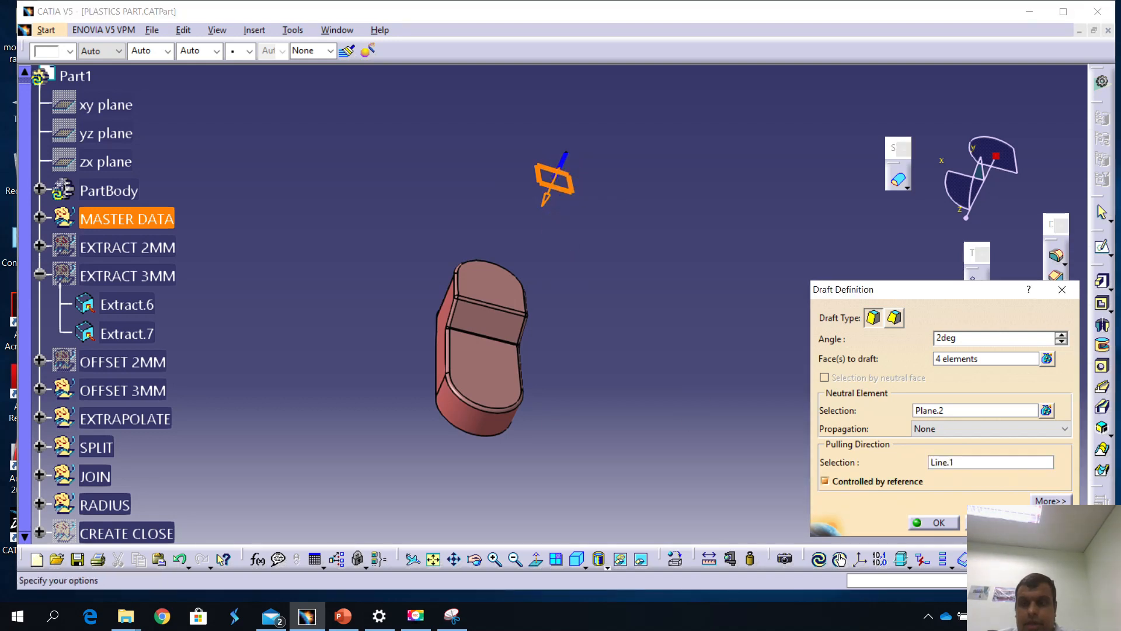
Reverse the pulling direction and apply the draft, agreeing to deactivate it and extract its geometry.
middle_click_drag(518, 382, 476, 421)
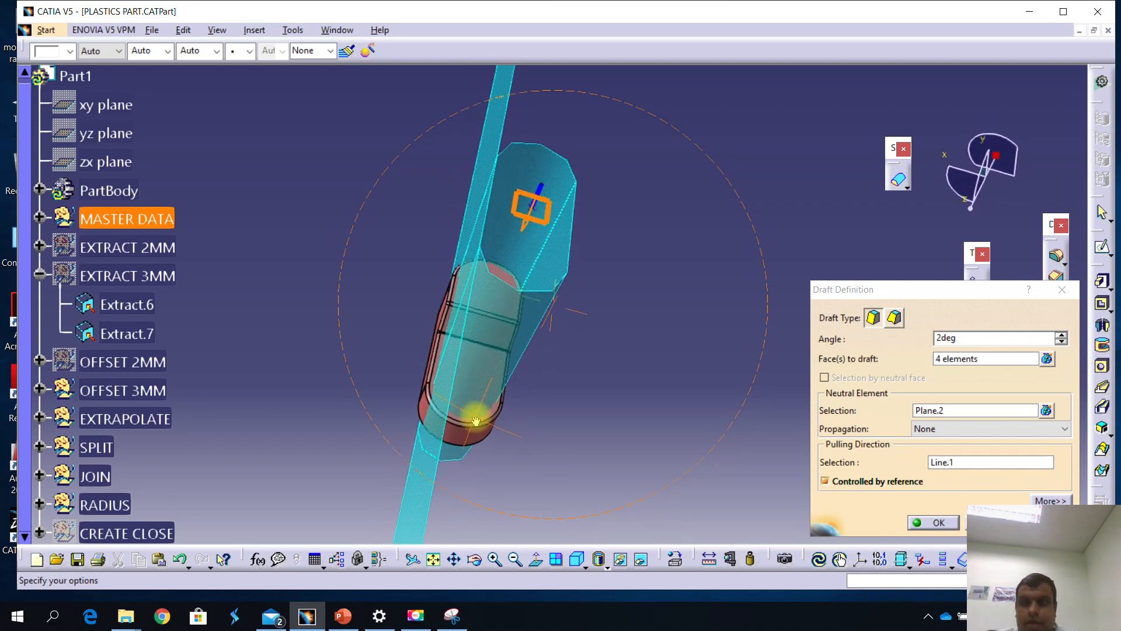
left_click(523, 224)
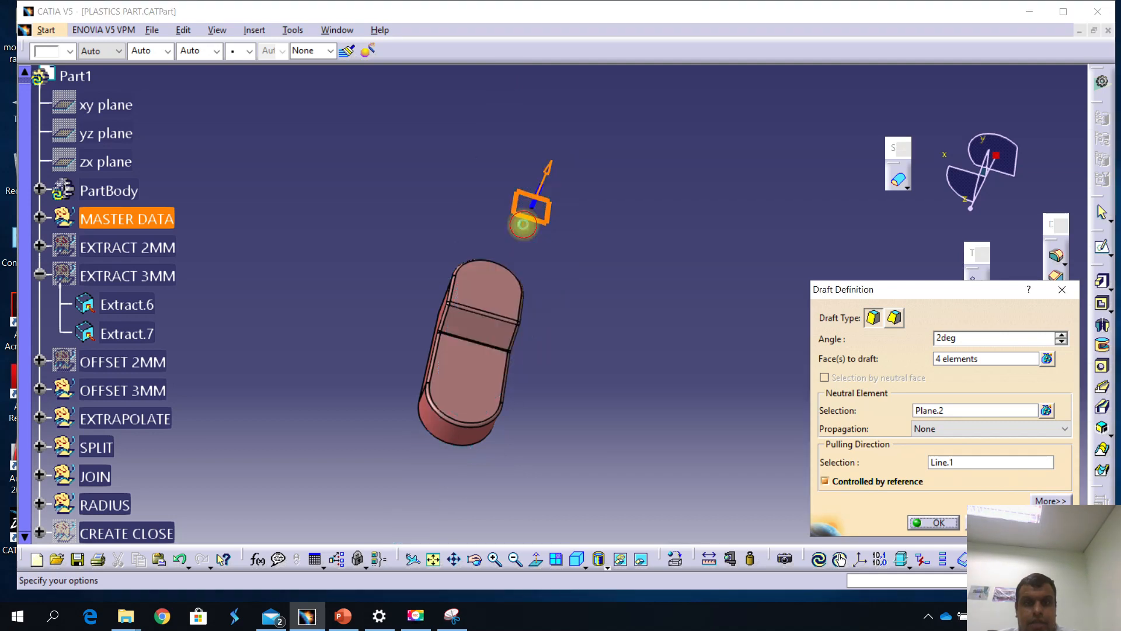
middle_click_drag(640, 421, 570, 456)
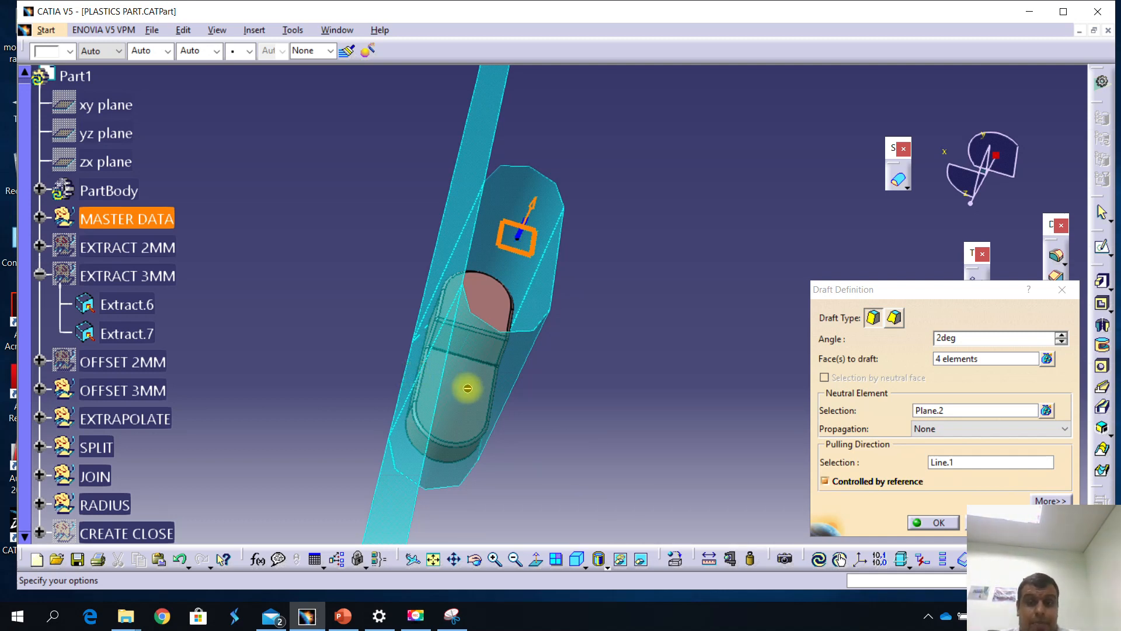
left_click(934, 523)
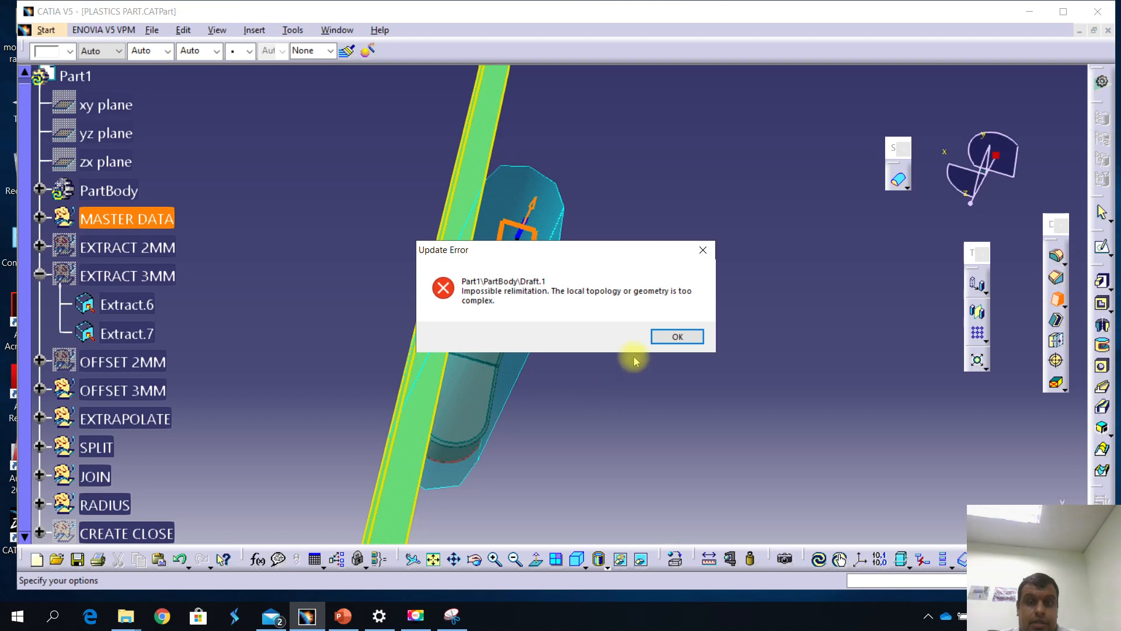
left_click(652, 337)
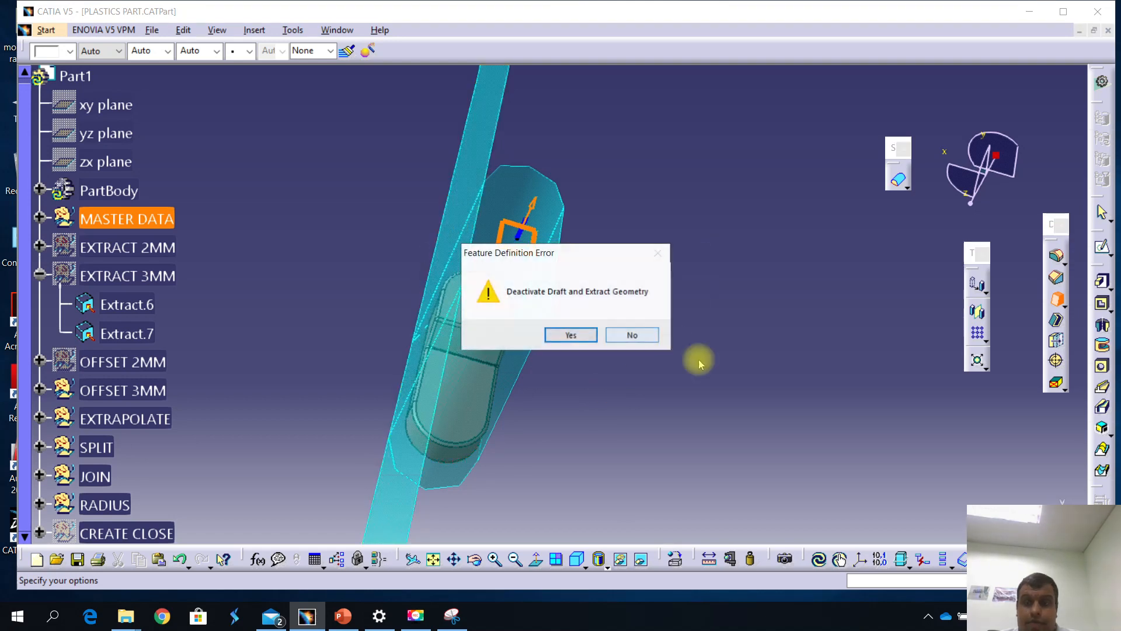
left_click(571, 334)
Hide the extracted surface of the deactivated draft.
middle_click_drag(475, 393, 457, 445)
right_click(465, 439)
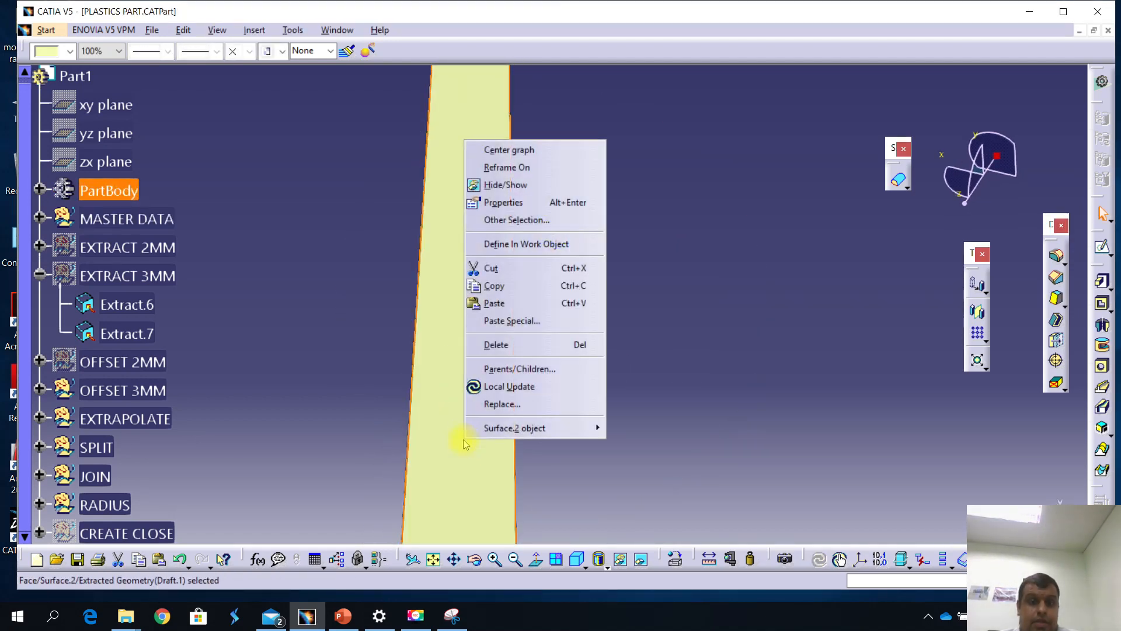
left_click(489, 193)
View the part normal to Plane.2 and examine its outer side walls and stepped end.
middle_click_drag(550, 403, 543, 303)
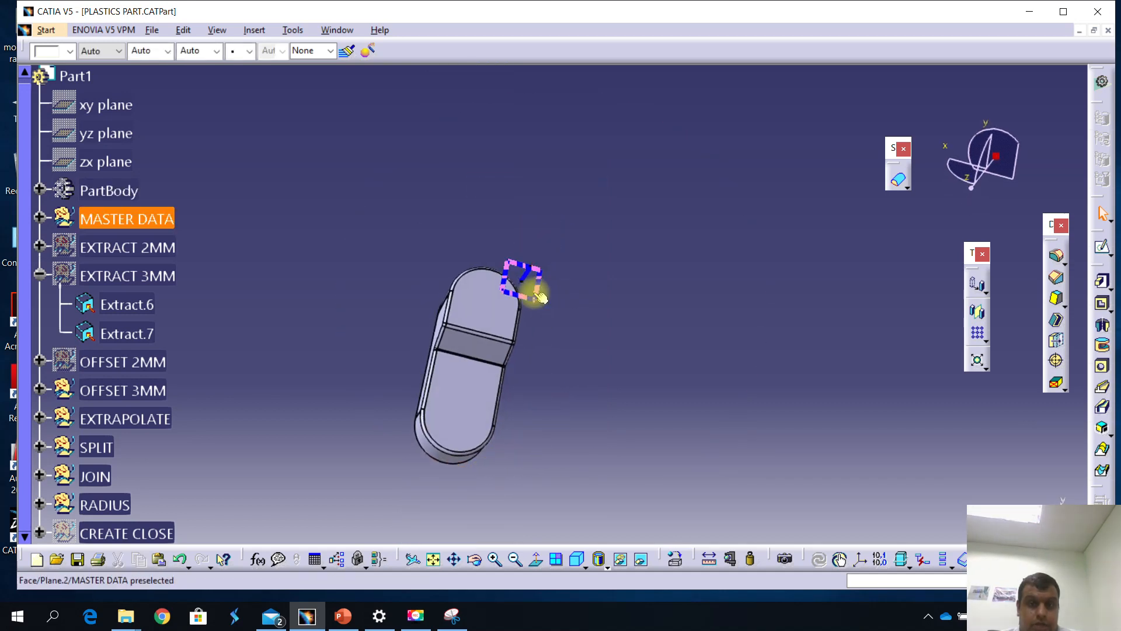
left_click(540, 297)
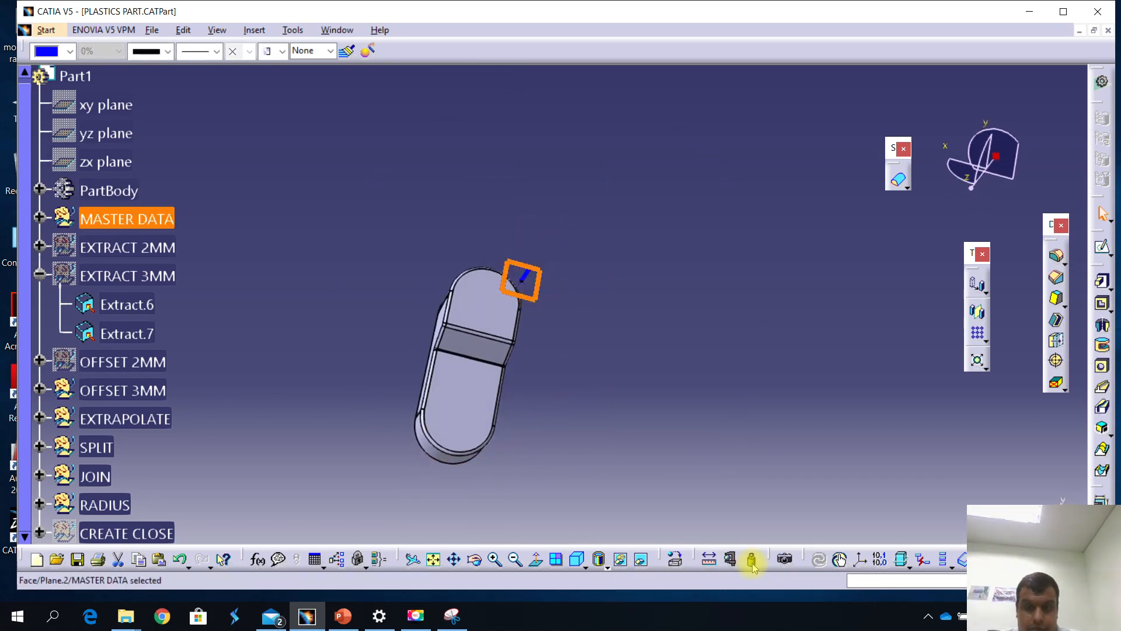
left_click(538, 564)
middle_click_drag(507, 455, 576, 300)
middle_click_drag(377, 343, 205, 418)
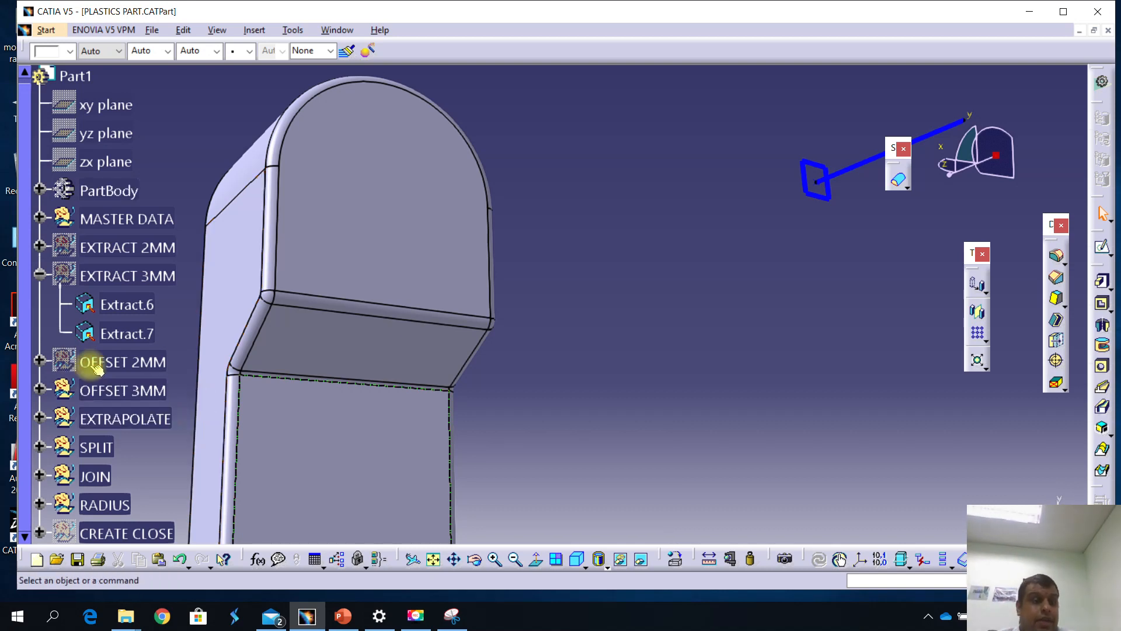
Expand PartBody in the specification tree and open Draft.1 for editing.
scroll(80, 380, "down", 5)
scroll(55, 380, "up", 6)
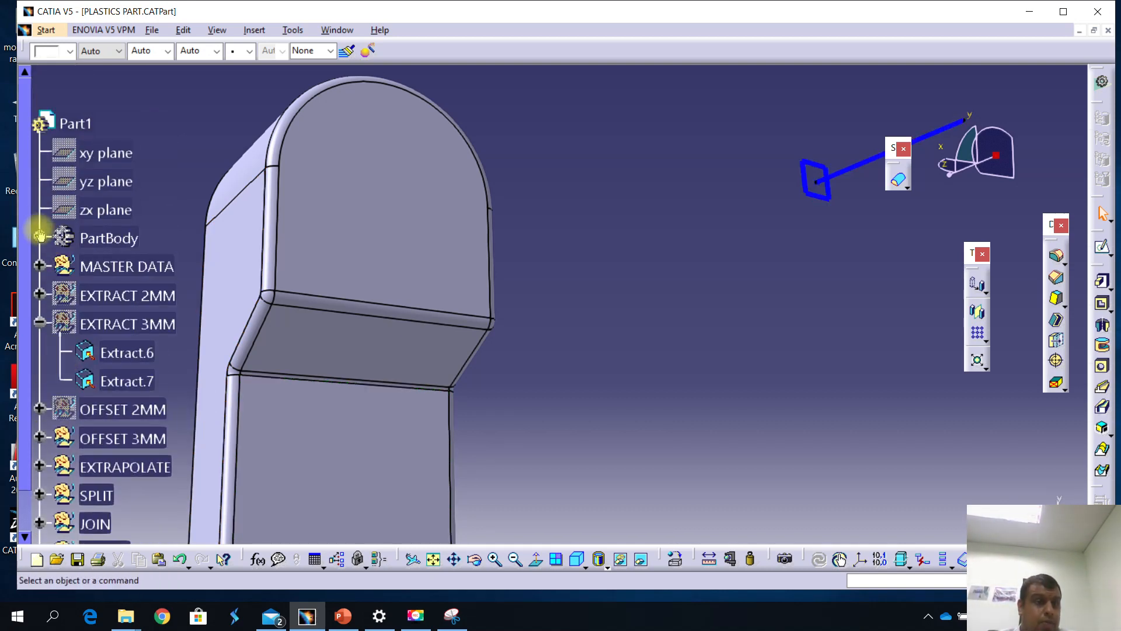
left_click(38, 237)
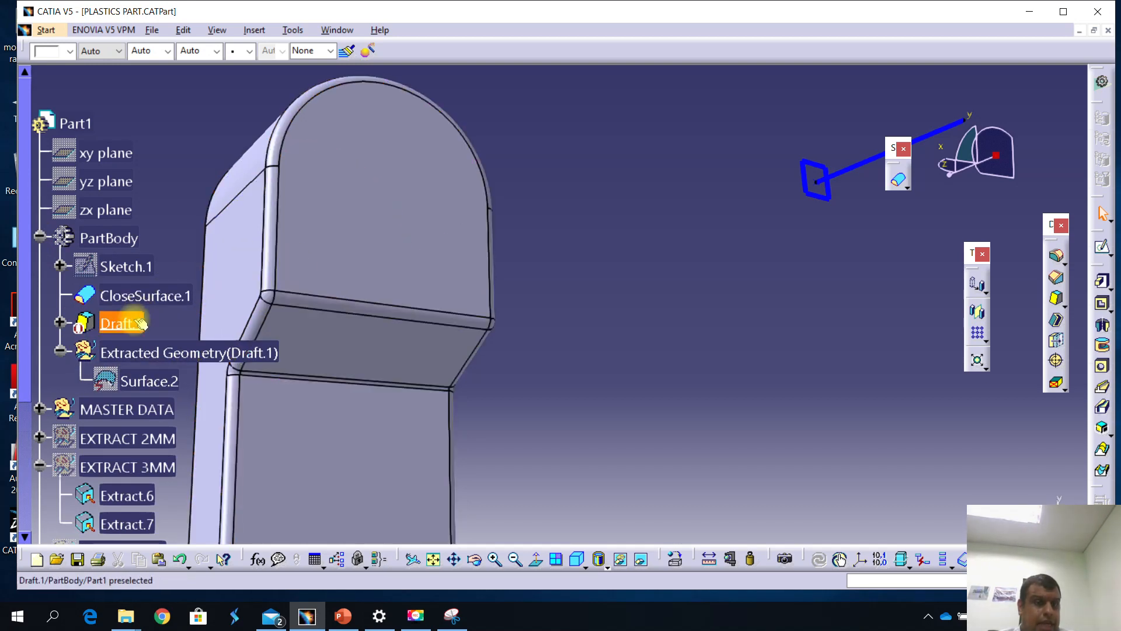
double_click(119, 322)
middle_click_drag(545, 378, 409, 316)
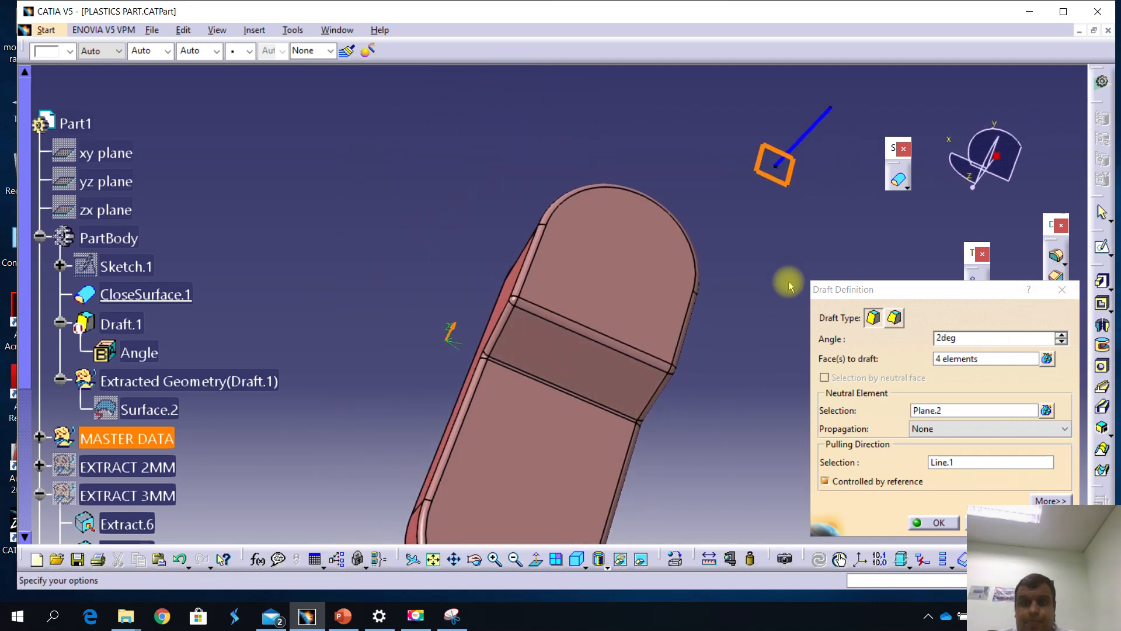
Try to replace the draft's neutral element with the solid's flat end faces on either side of the step.
left_click(938, 412)
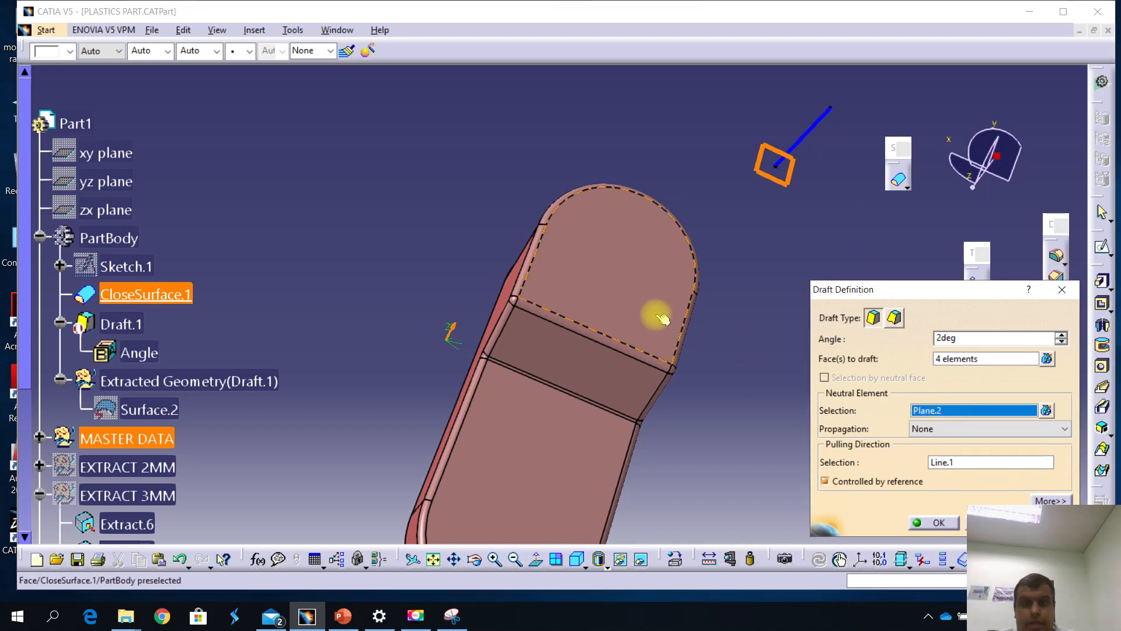
left_click(643, 299)
left_click(646, 331)
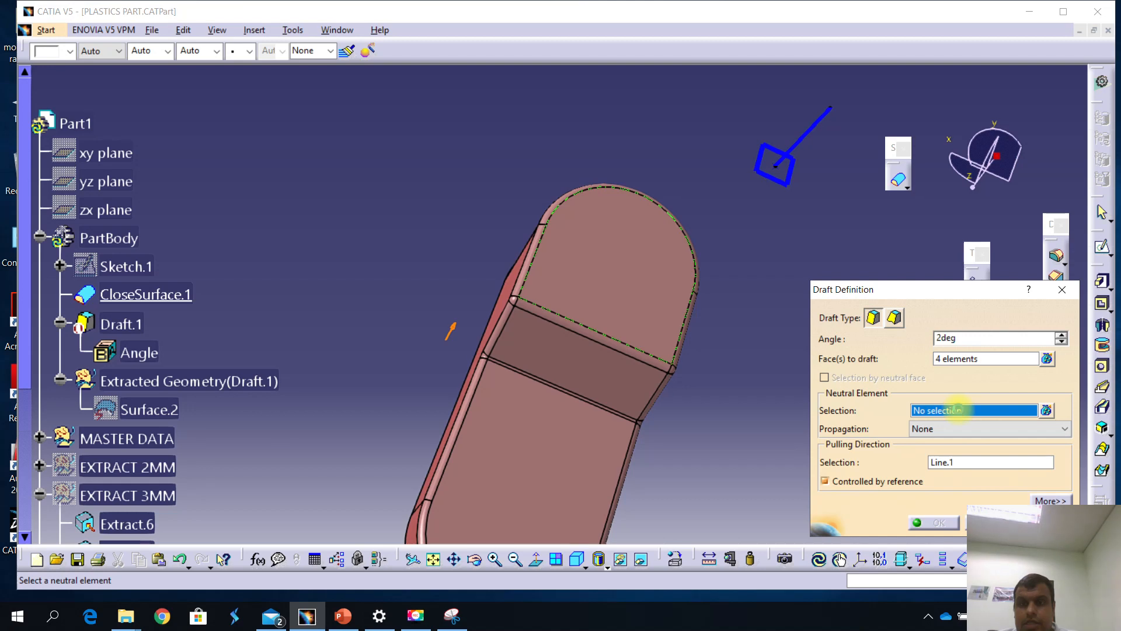
left_click(565, 376)
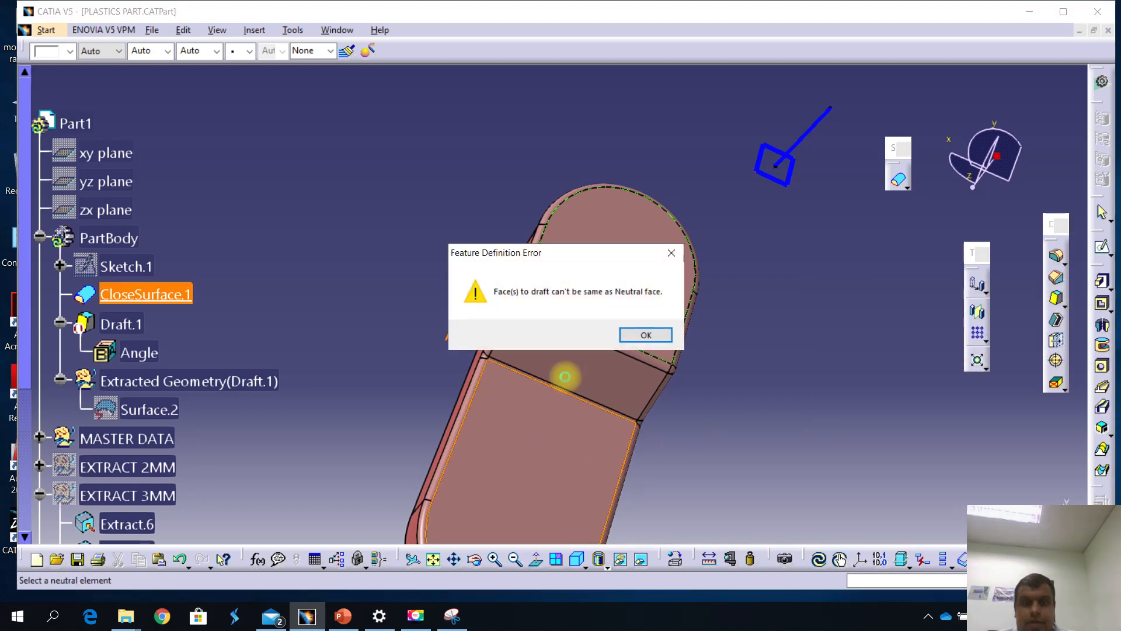
left_click(646, 336)
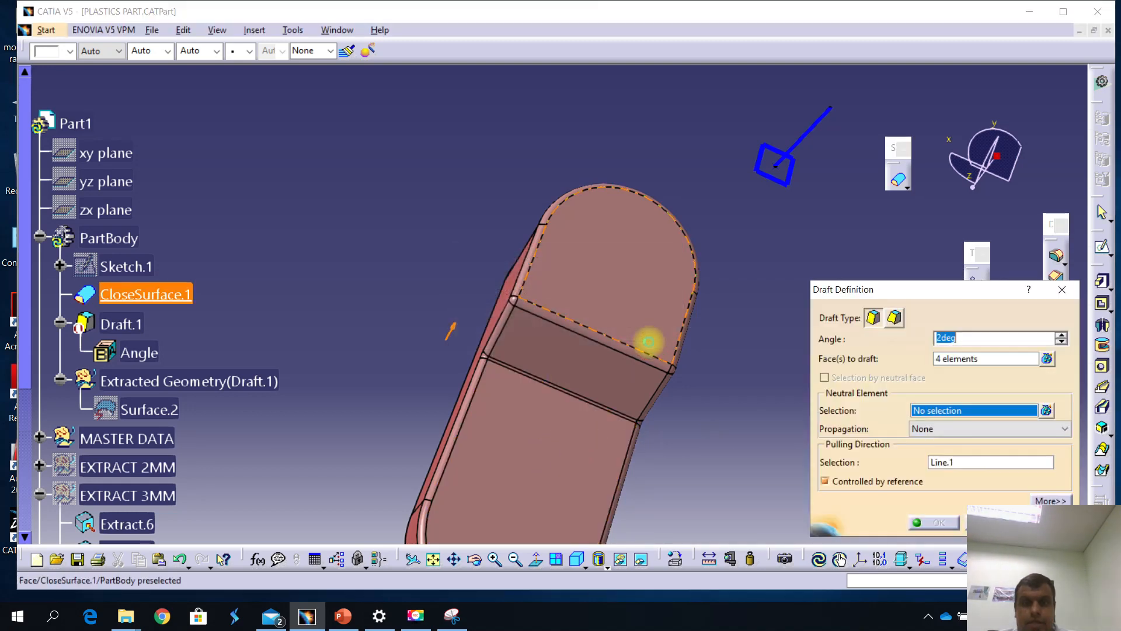
Create an extract of the flat face at the raised end, with no propagation, as the draft's neutral element.
right_click(994, 414)
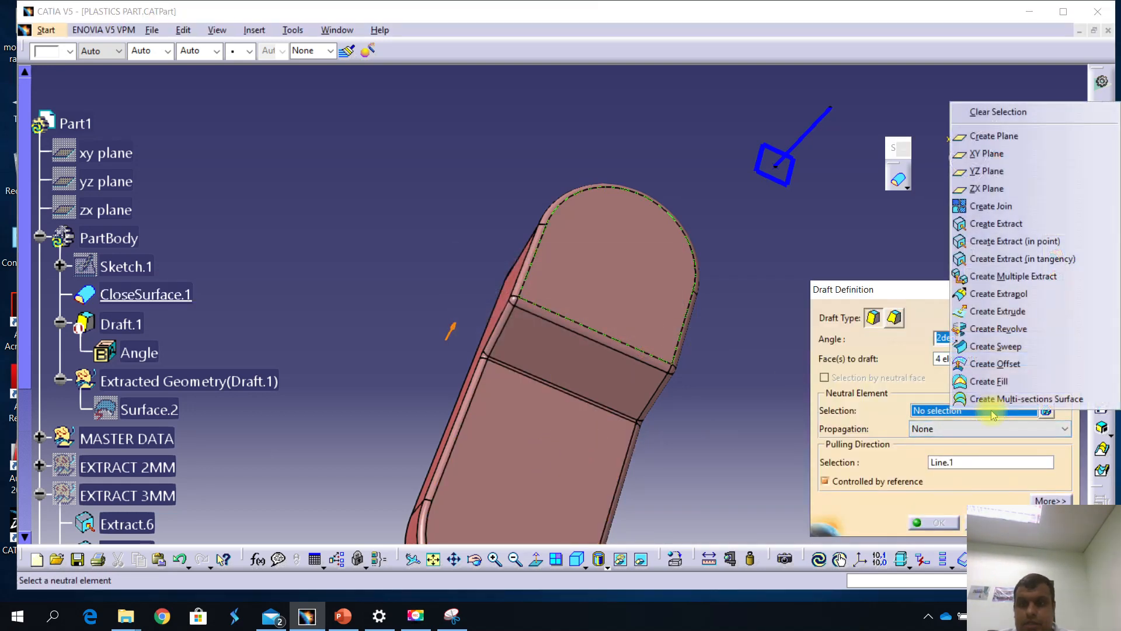
left_click(993, 242)
left_click(607, 271)
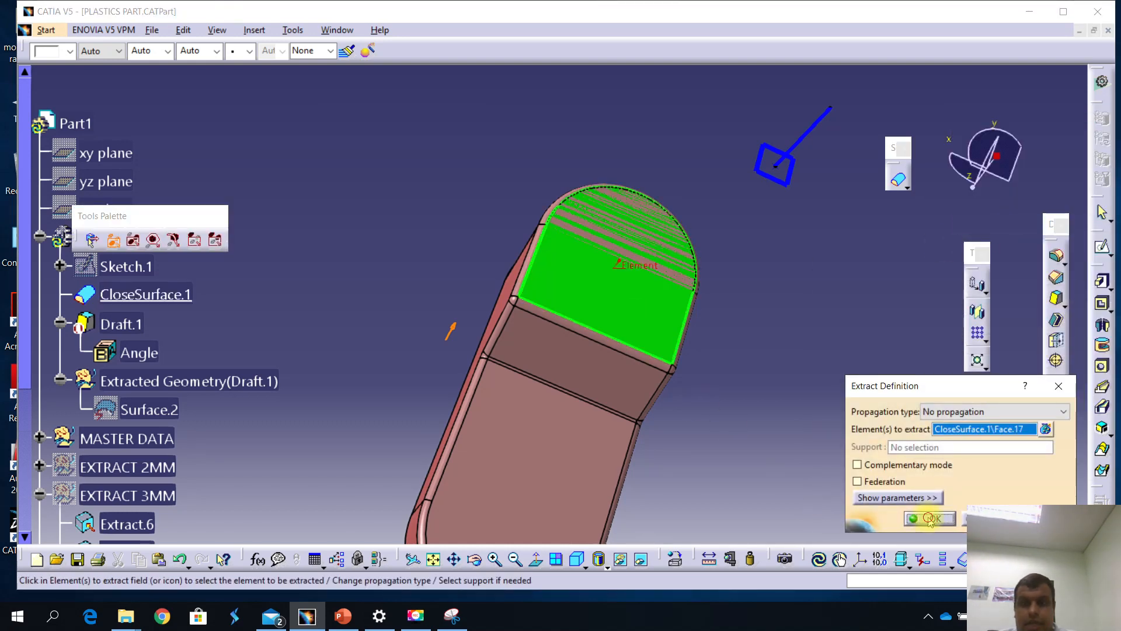
left_click(930, 519)
Set the draft angle to 1 degree and apply the edited draft.
middle_click_drag(570, 408, 631, 401)
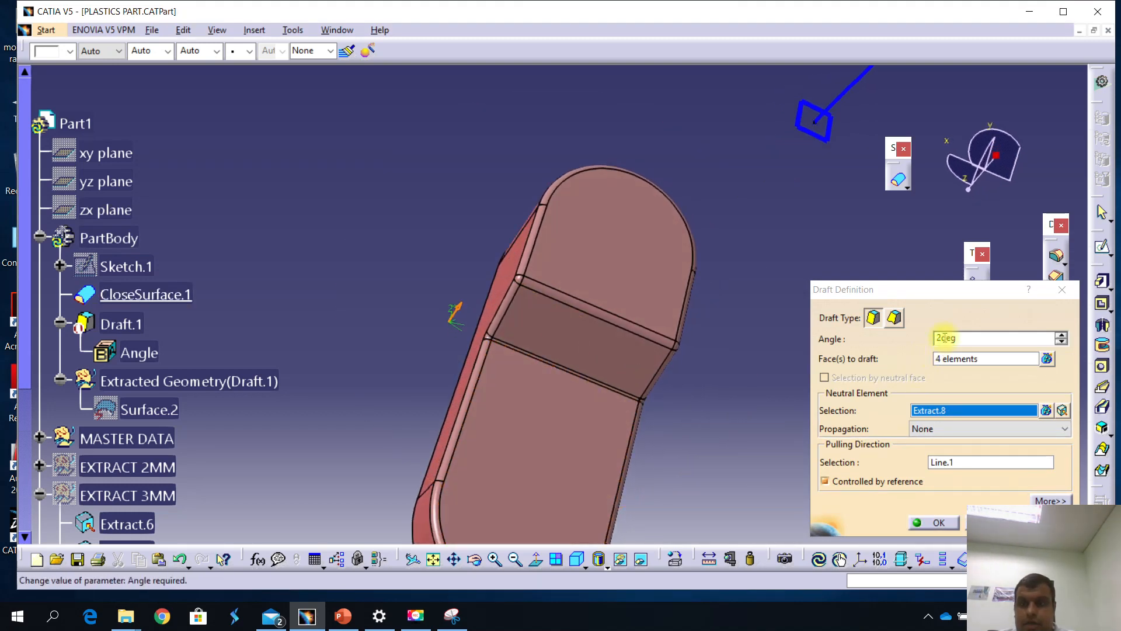
left_click_drag(941, 337, 932, 337)
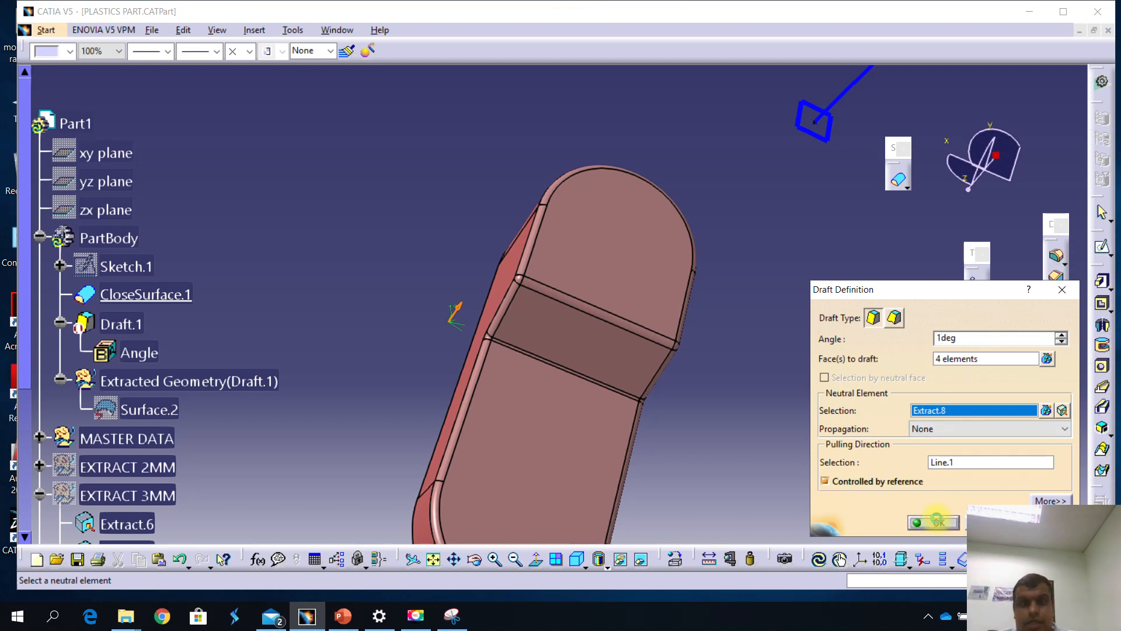
left_click(936, 519)
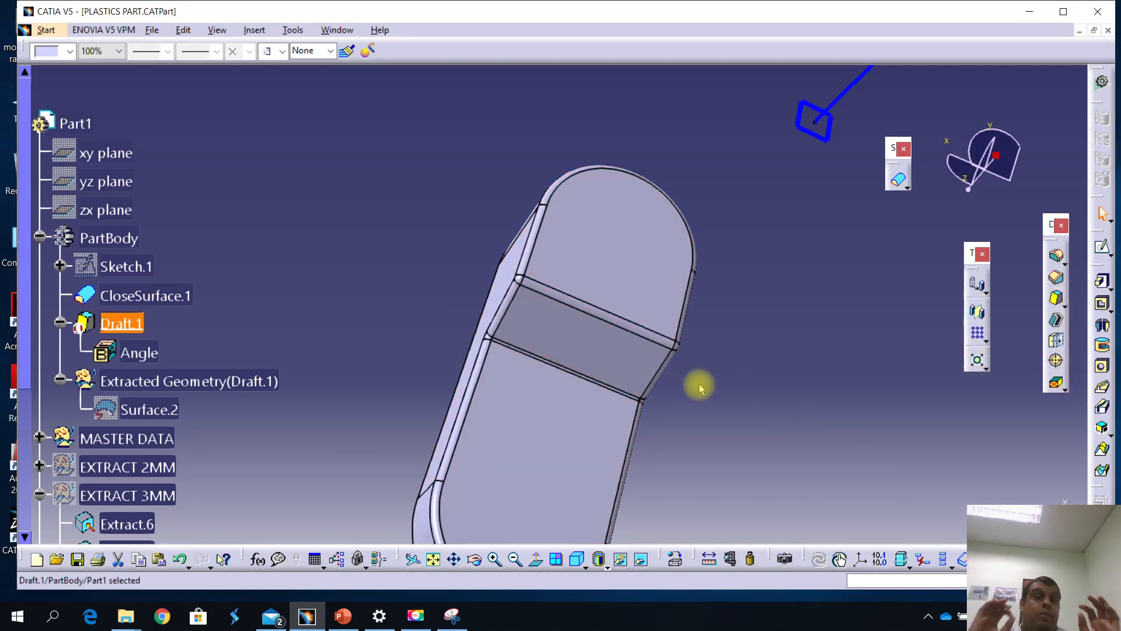
Examine the solid's straight side wall and rounded lower end normal to Plane.2, checking them for draft.
middle_click_drag(533, 365, 724, 178)
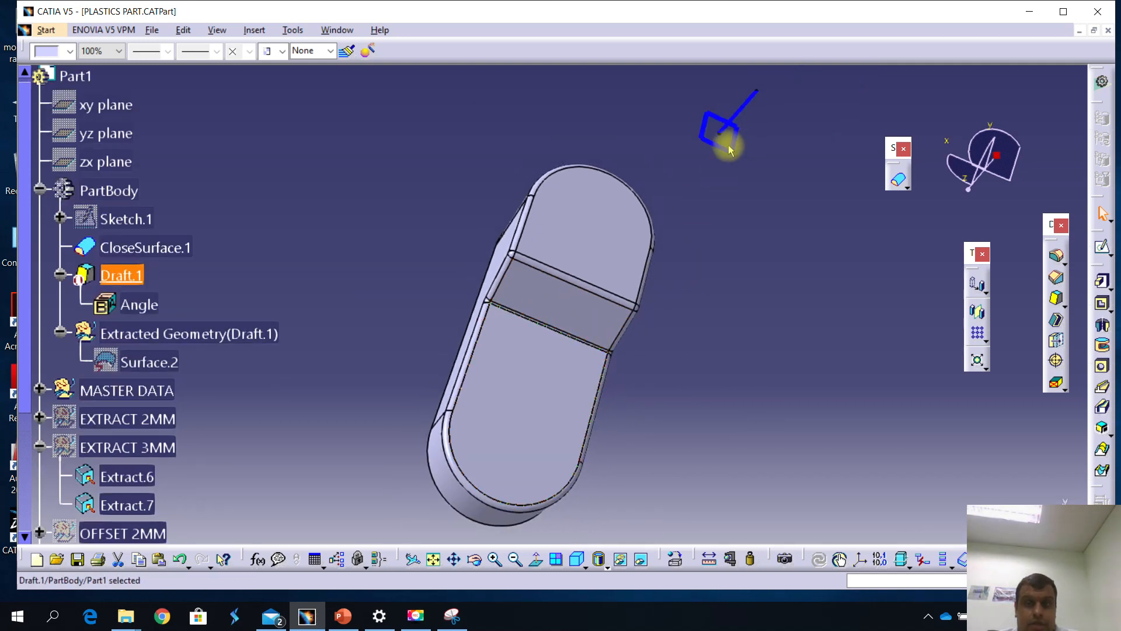
left_click(729, 147)
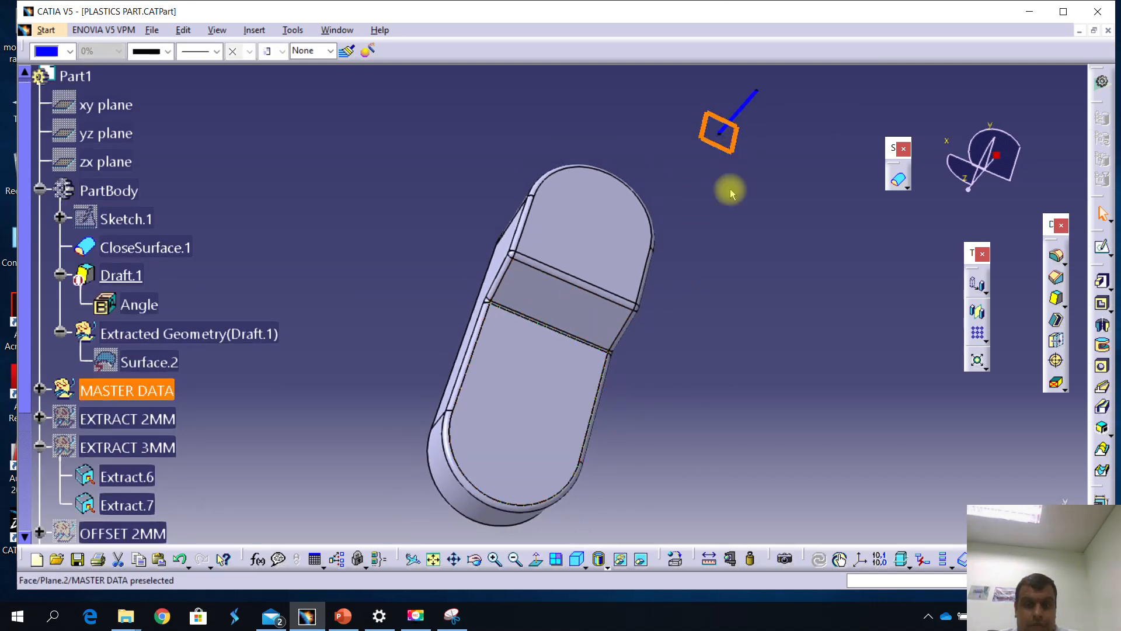
left_click(536, 558)
middle_click_drag(602, 379, 685, 210)
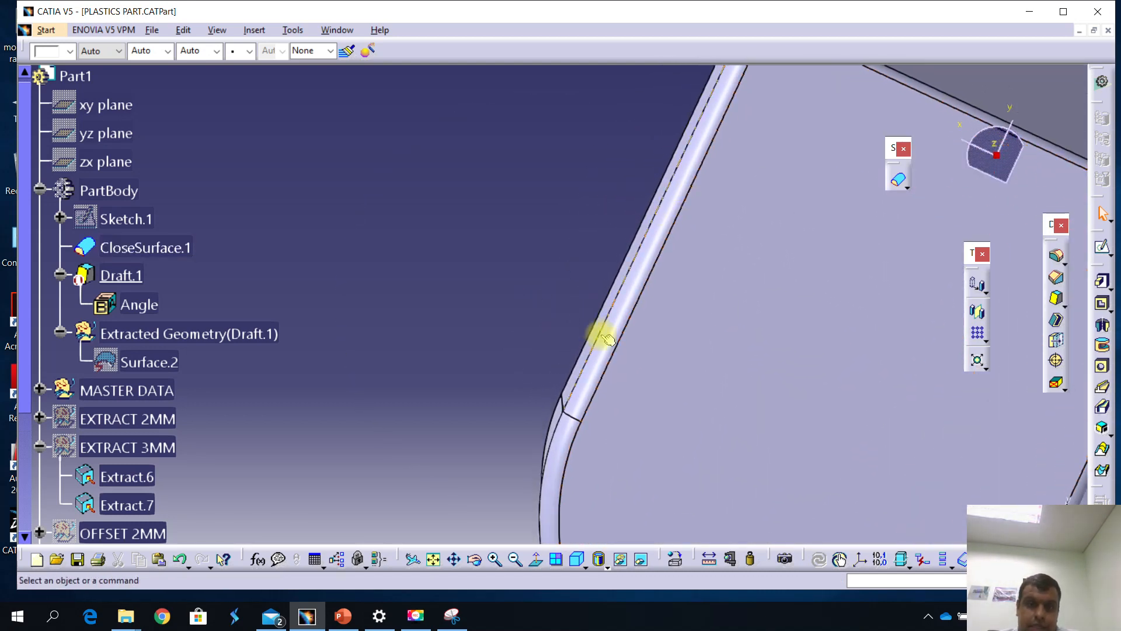
middle_click_drag(588, 331, 643, 251)
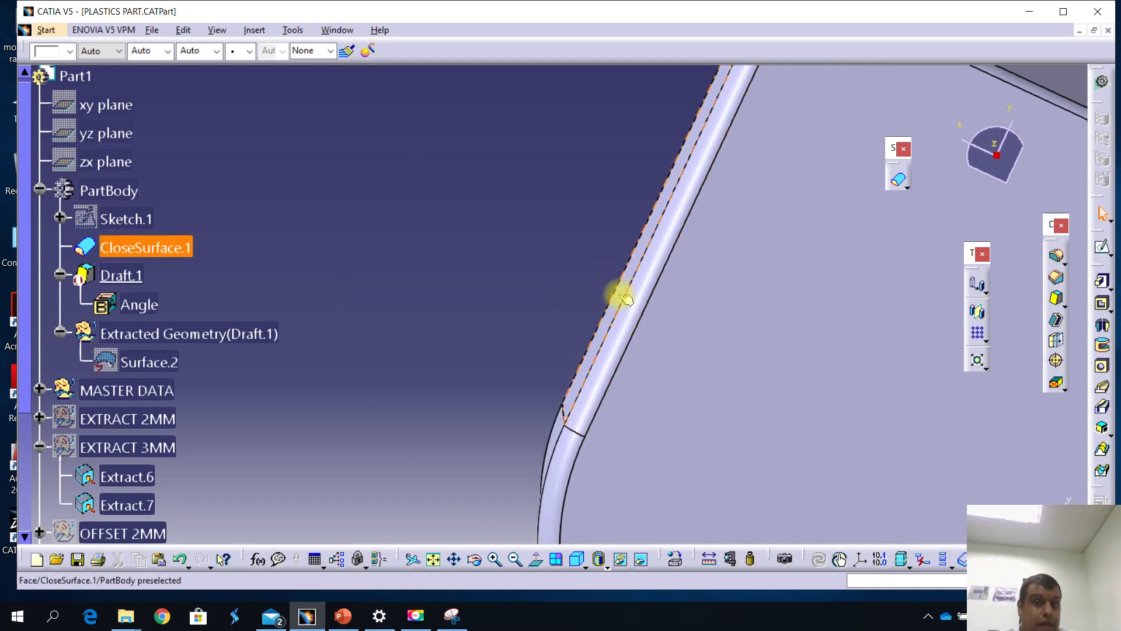
middle_click_drag(541, 395, 727, 124)
middle_click_drag(588, 308, 597, 286)
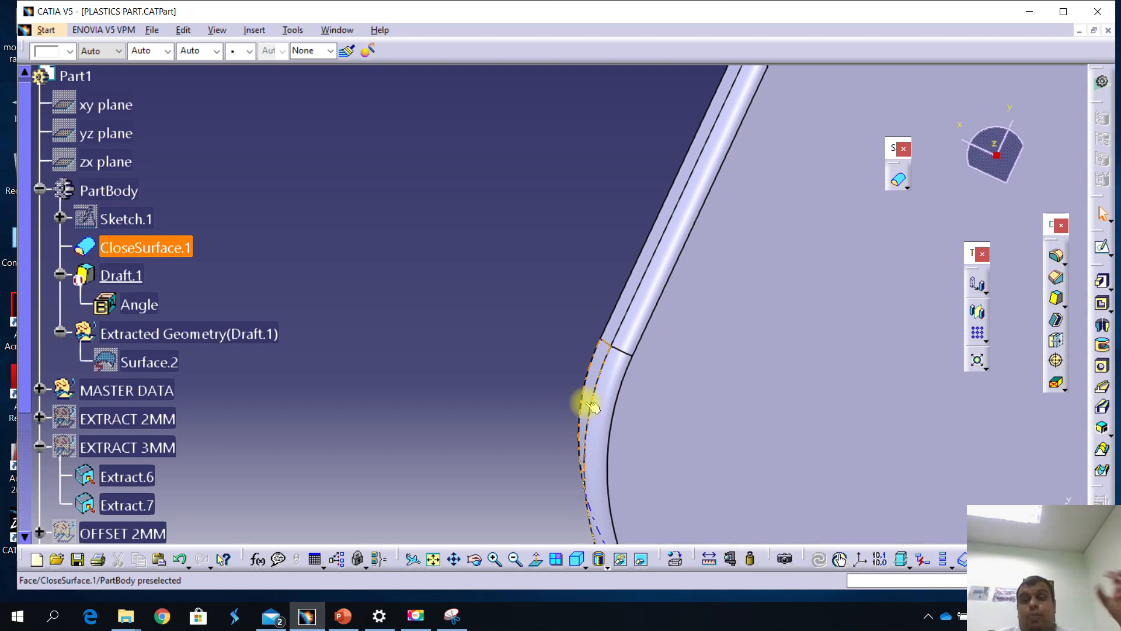
middle_click_drag(560, 355, 636, 500)
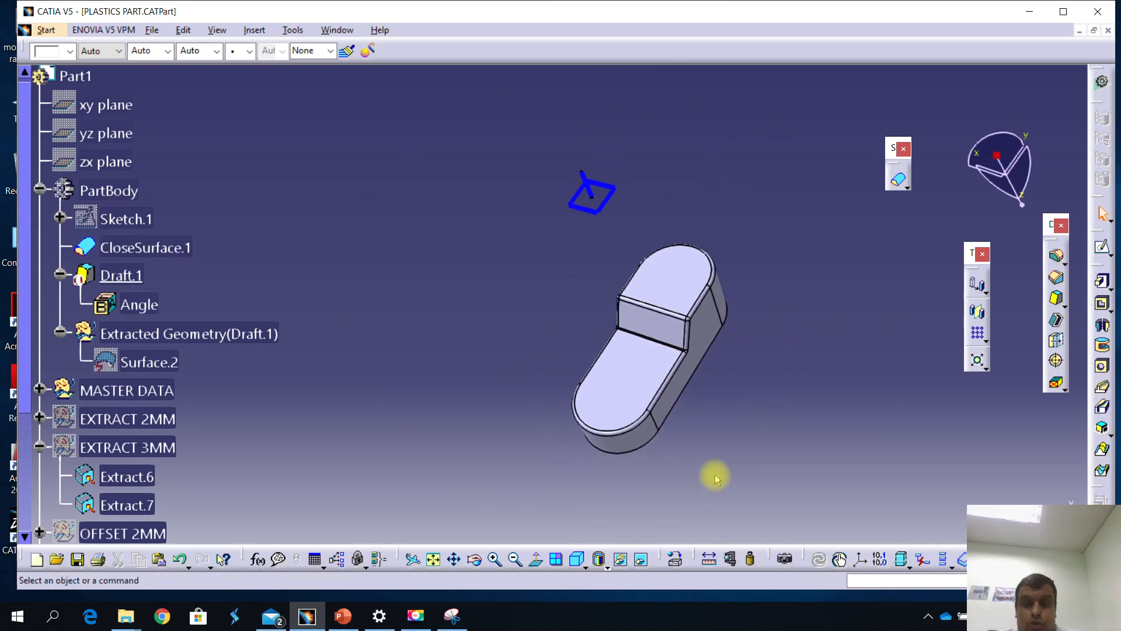
middle_click_drag(647, 449, 650, 483)
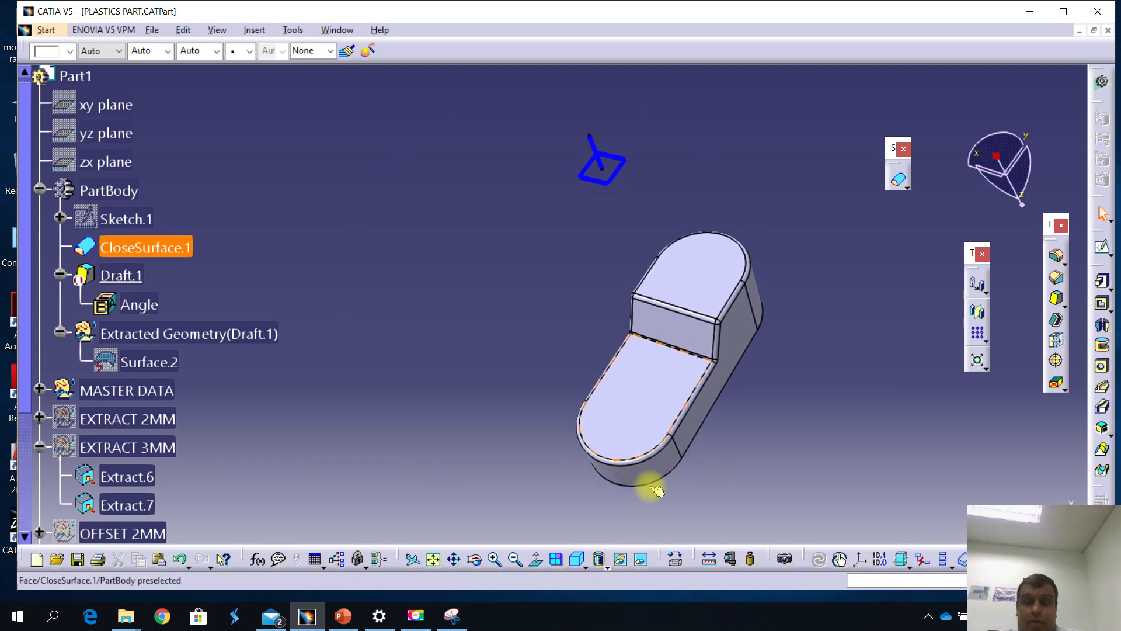
Measure the inertia of PartBody to check its mass properties, without keeping the measurement.
left_click(751, 559)
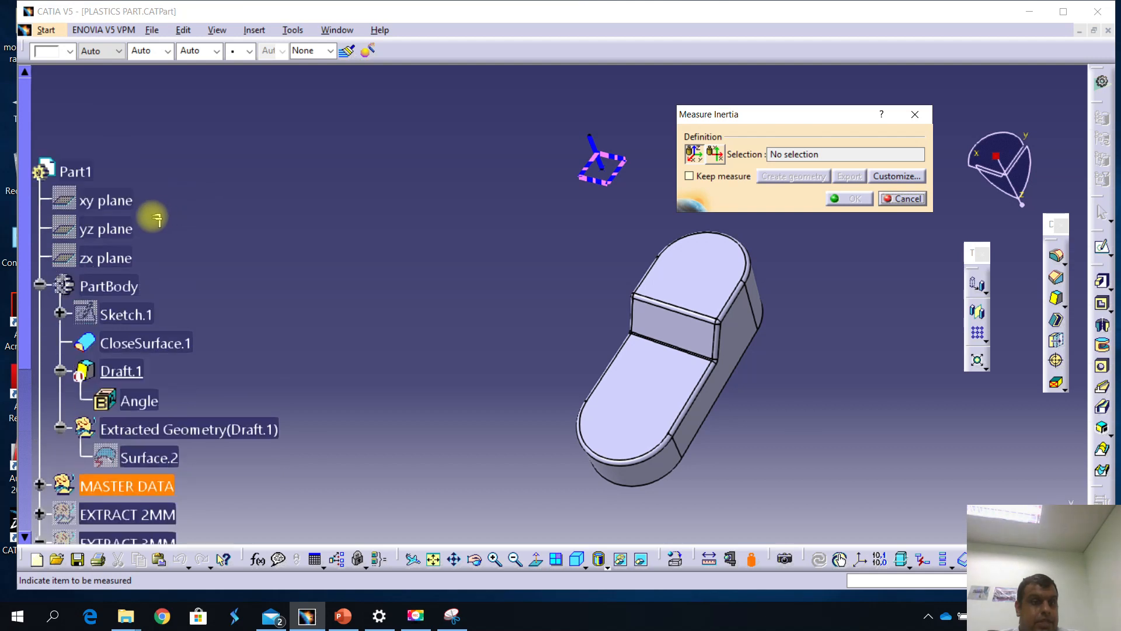
left_click(479, 164)
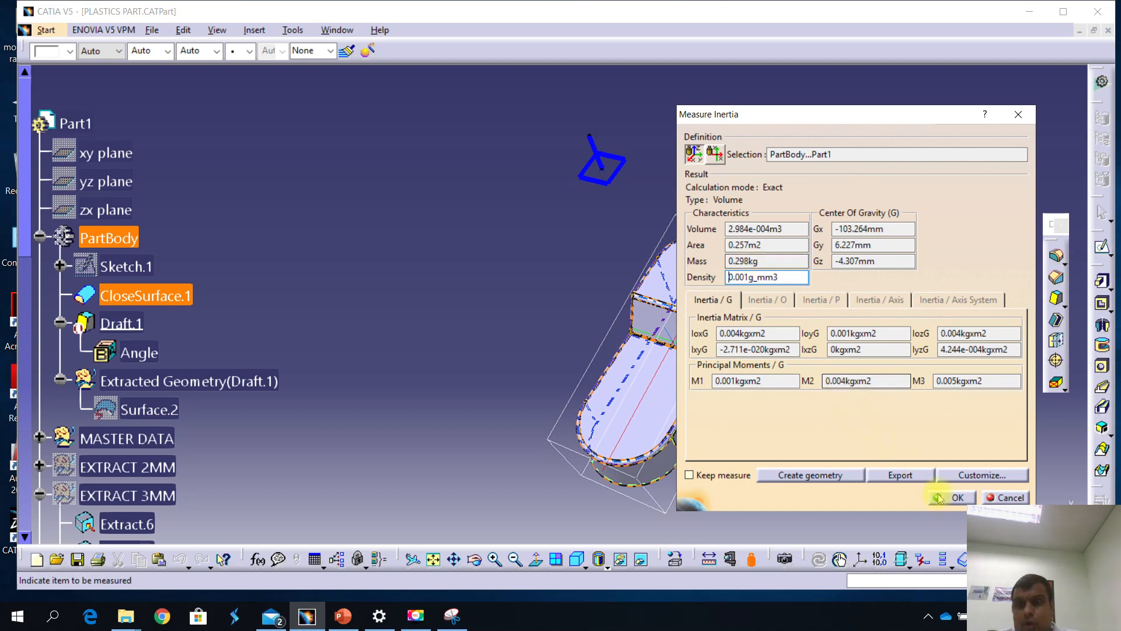
left_click(958, 498)
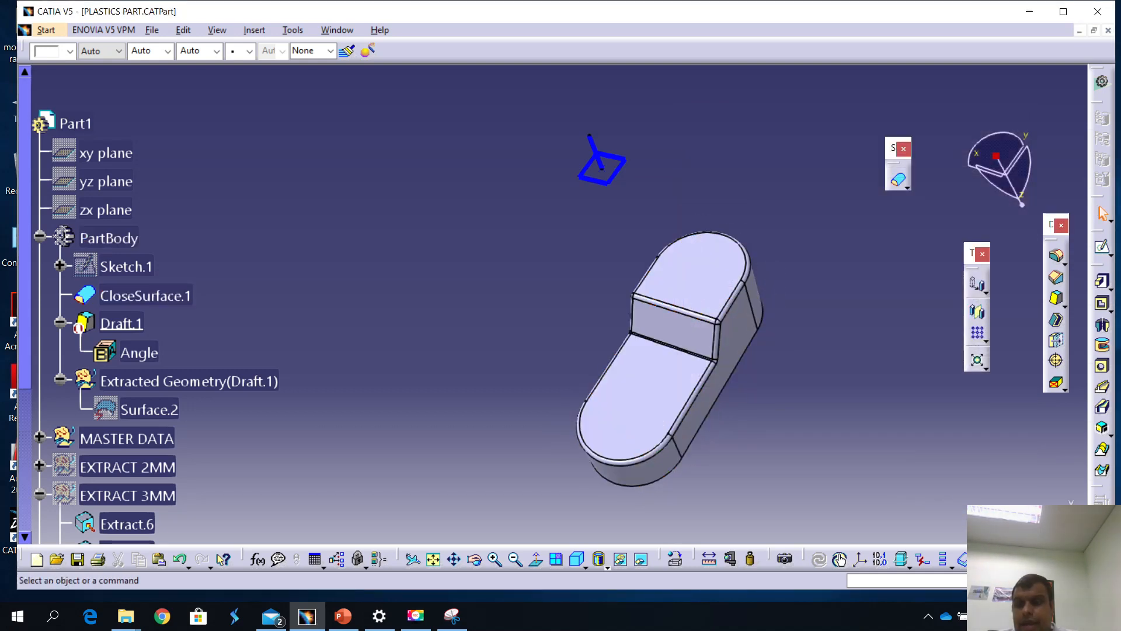